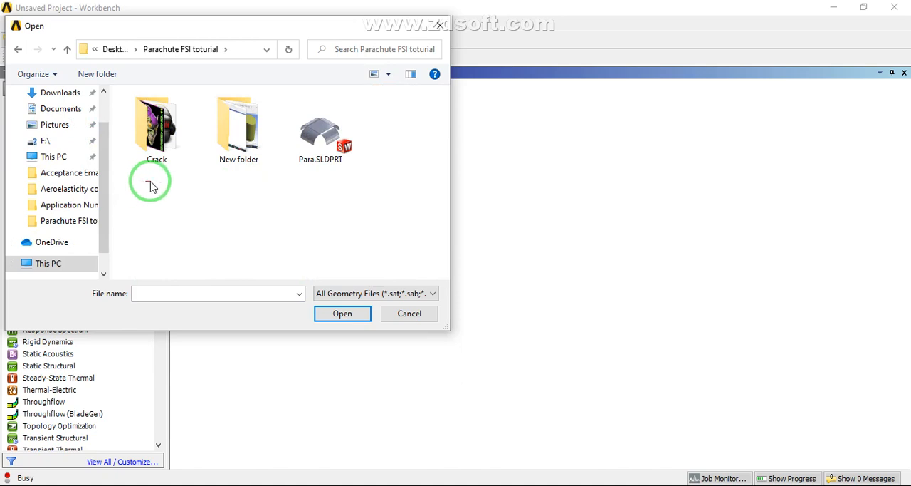
Attach Para.SLDPRT as the Fluid Flow (Fluent) geometry and generate its import in DesignModeler
left_click(325, 139)
double_click(325, 139)
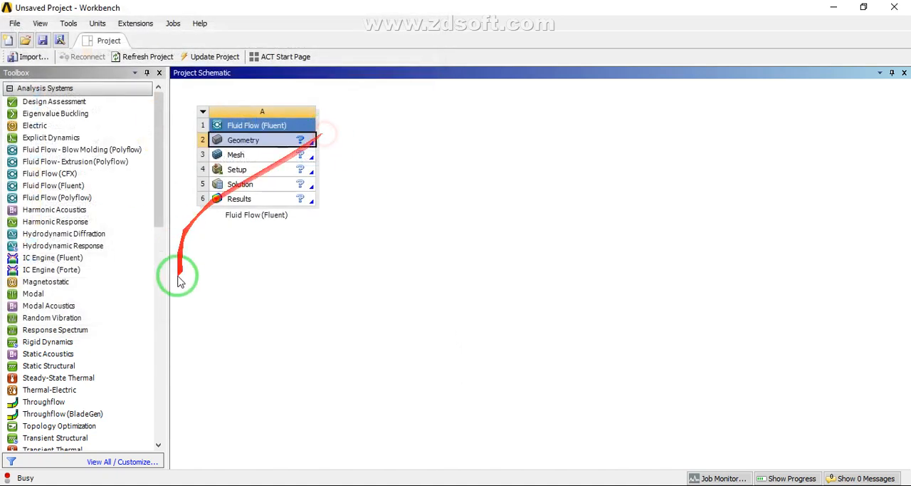
right_click(248, 146)
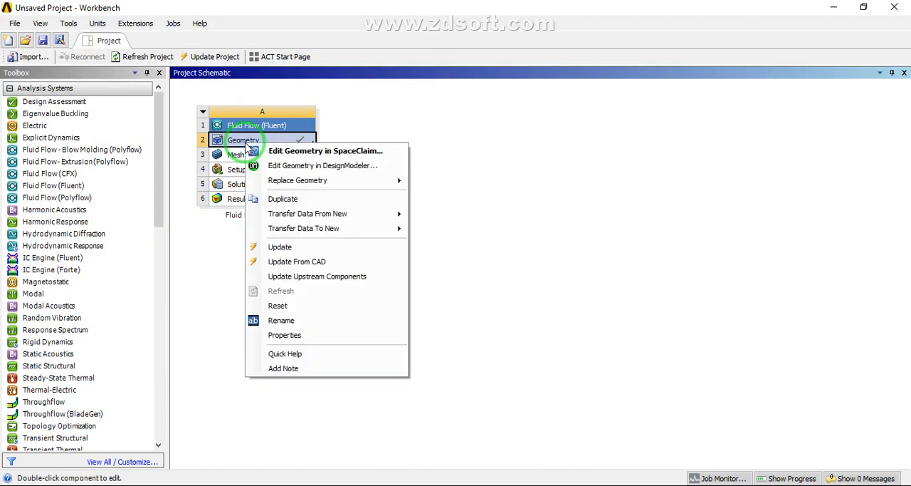
left_click(256, 165)
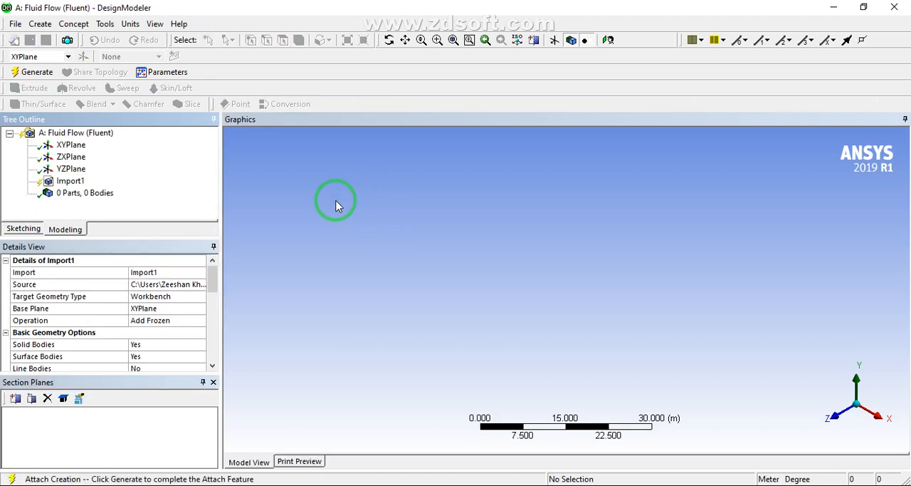
left_click(33, 72)
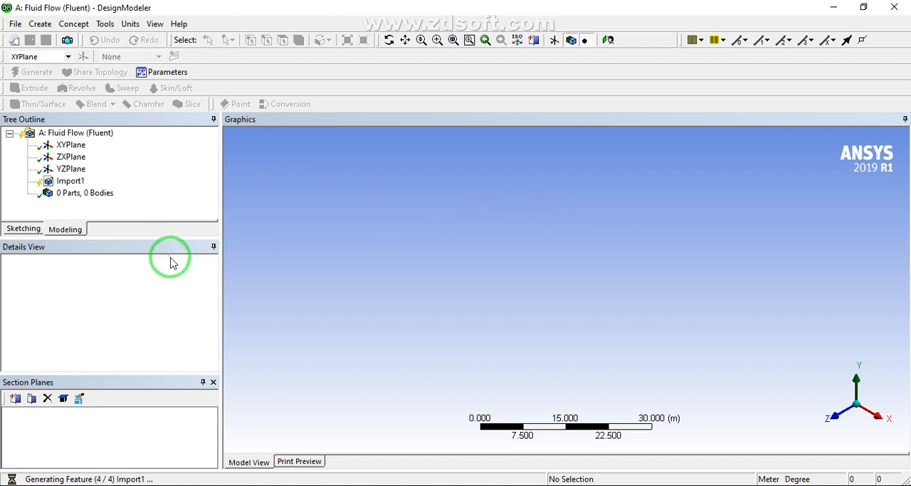
left_click(716, 485)
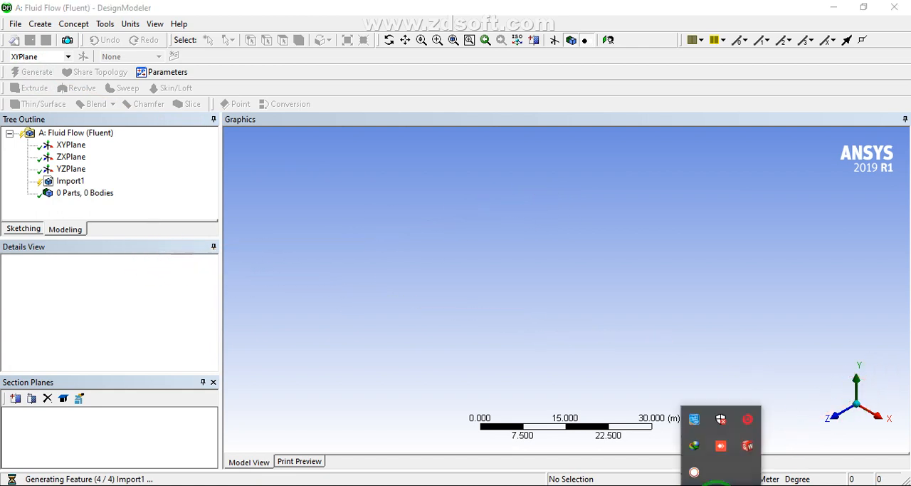
left_click(697, 473)
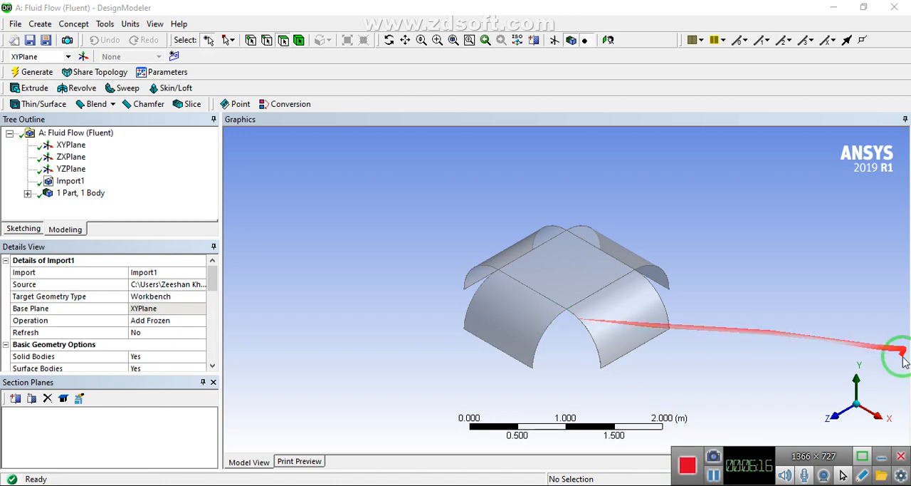
Create a new sketch on the ZXPlane and switch to sketching on it
left_click(857, 376)
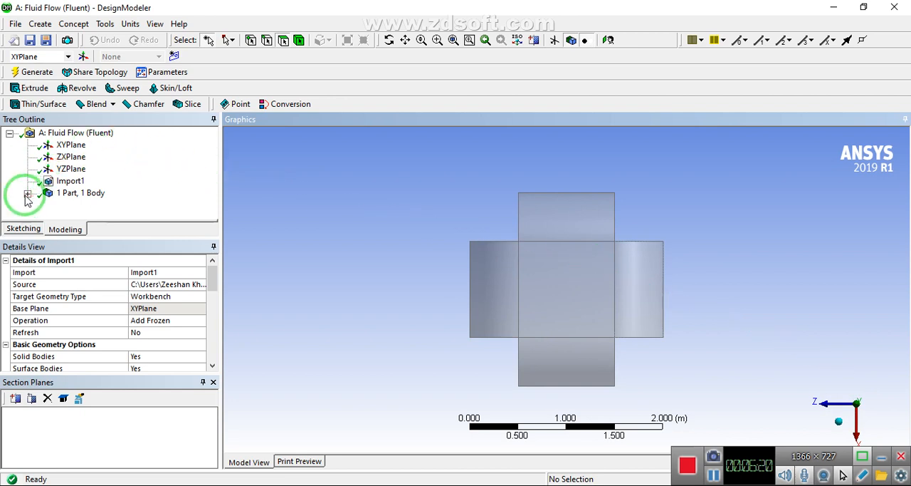
left_click(65, 158)
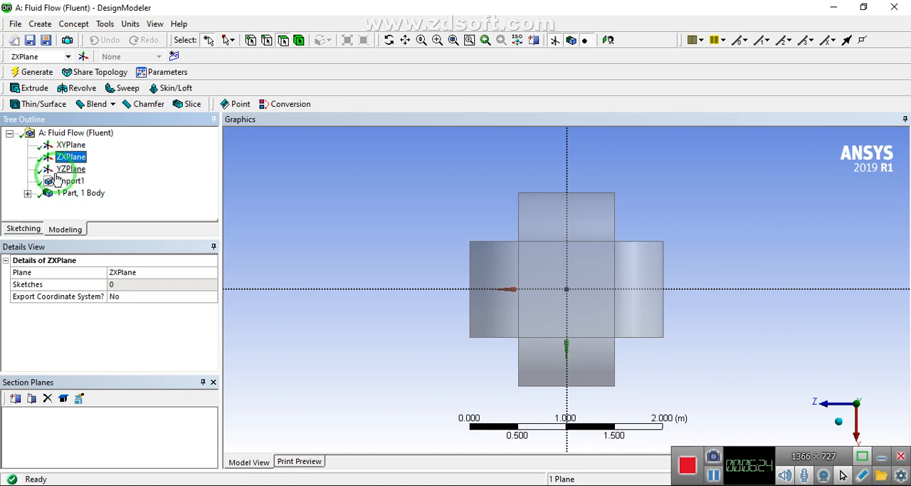
left_click(172, 57)
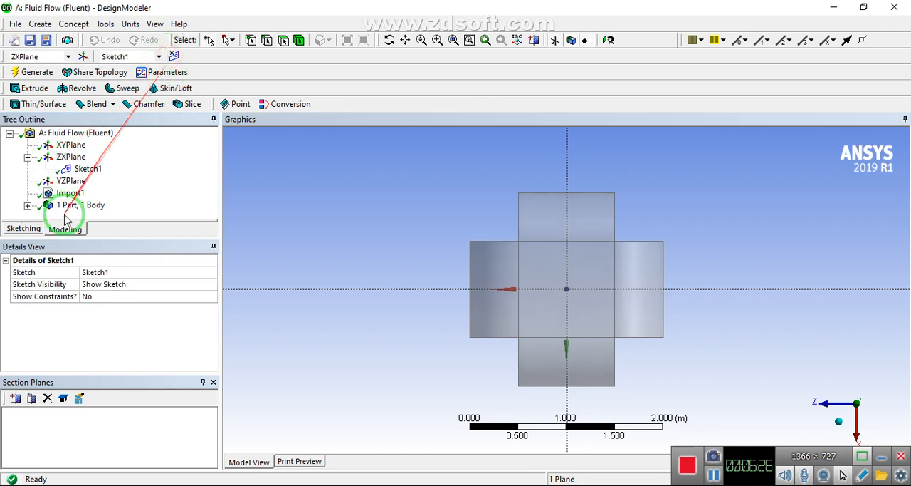
left_click(24, 228)
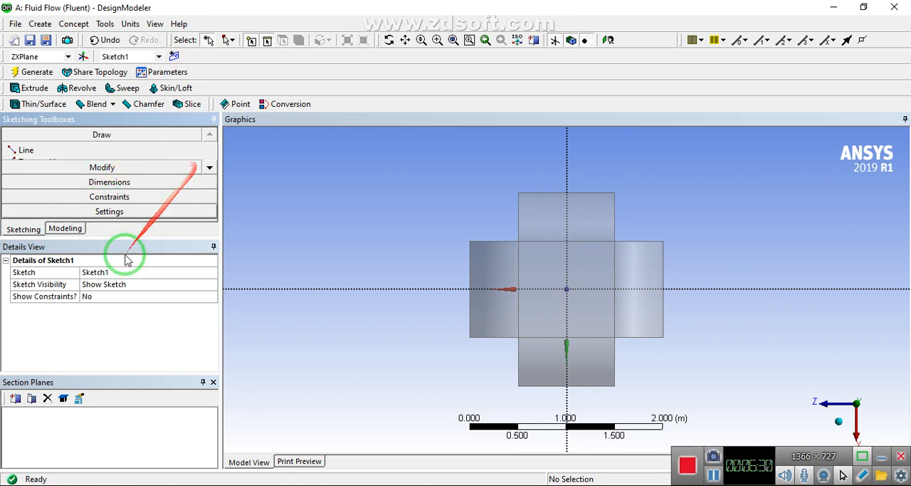
Sketch a circle about 4.14 m in diameter, centred on the origin and enclosing the parachute canopy
left_click(213, 382)
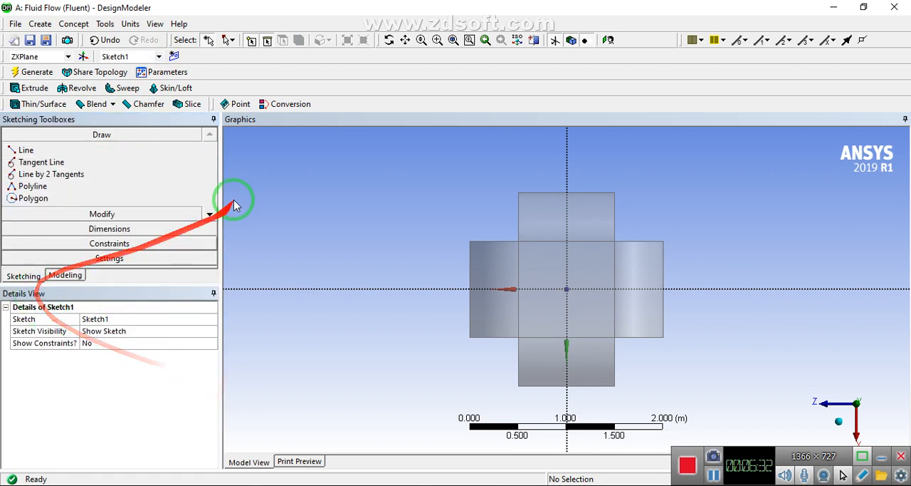
left_click(210, 213)
left_click(210, 213)
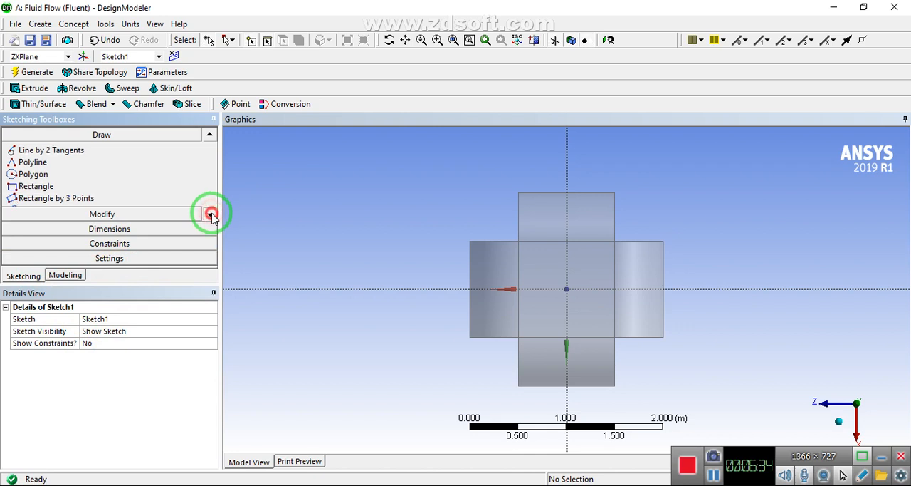
left_click(210, 214)
left_click(210, 214)
left_click(210, 213)
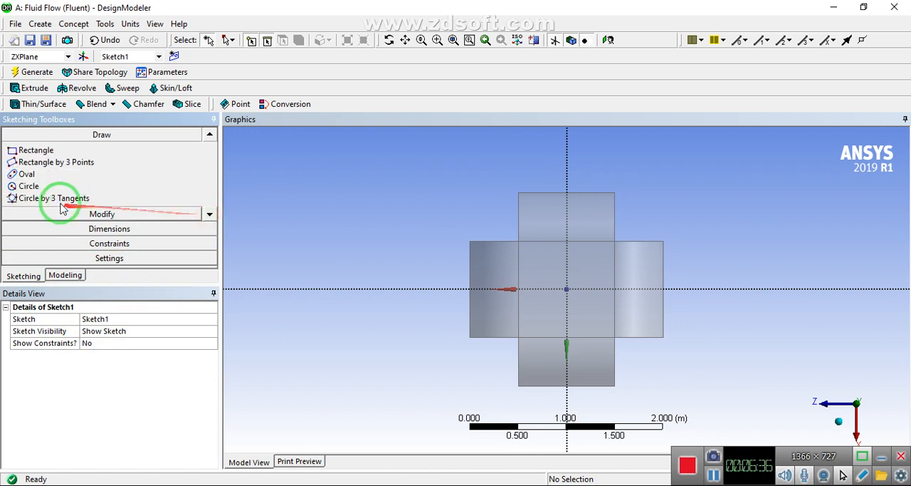
left_click(28, 186)
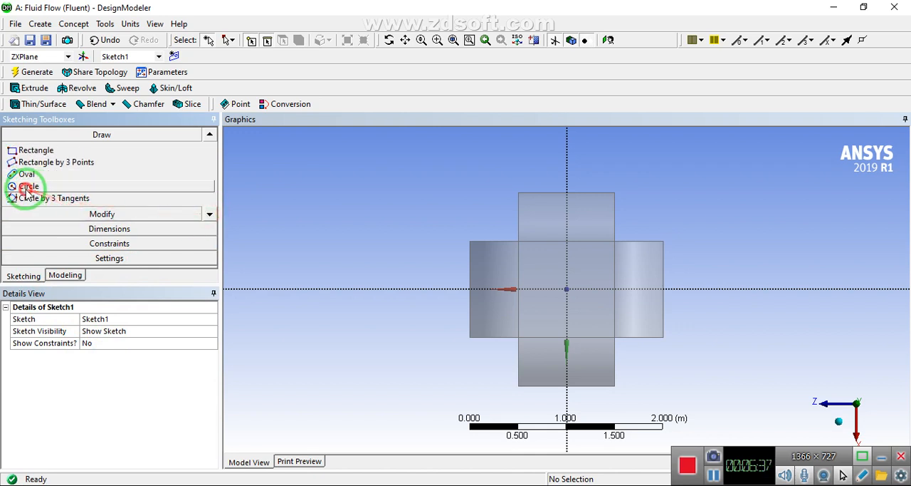
left_click(567, 288)
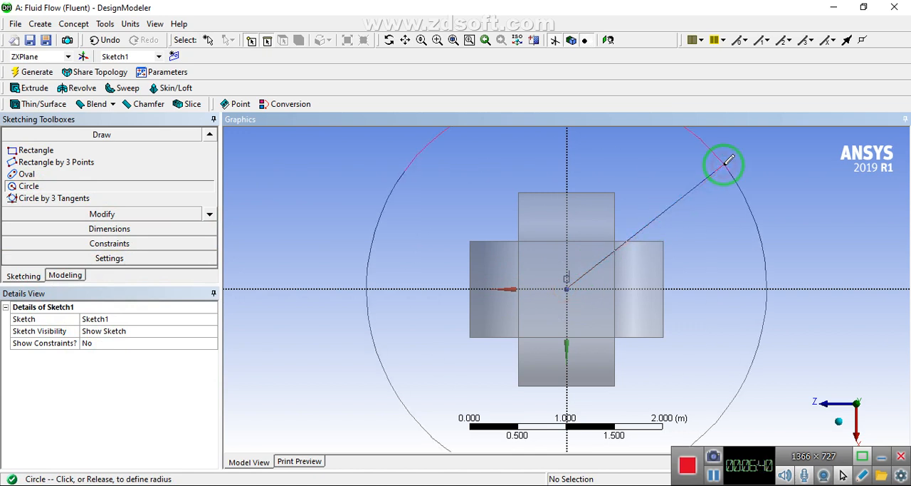
left_click(727, 161)
scroll(464, 211, "down", 3)
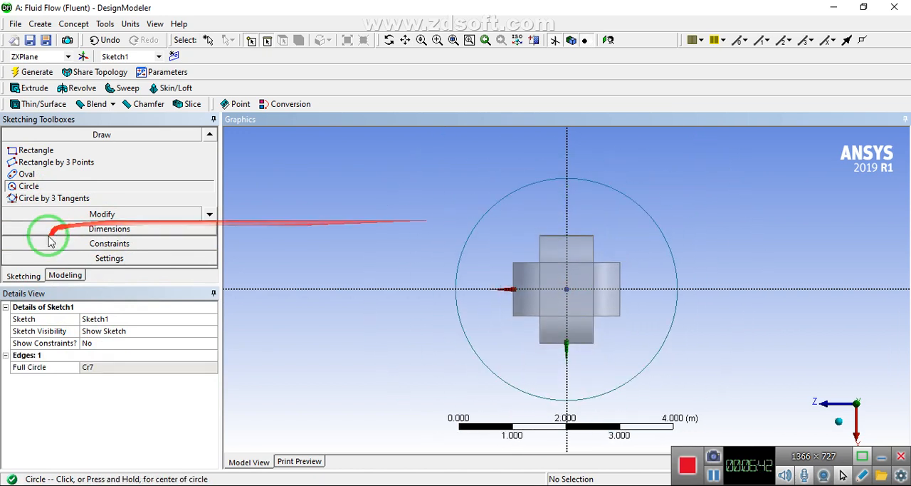
Add a general diameter dimension to the circle and set it to 10 m
left_click(71, 229)
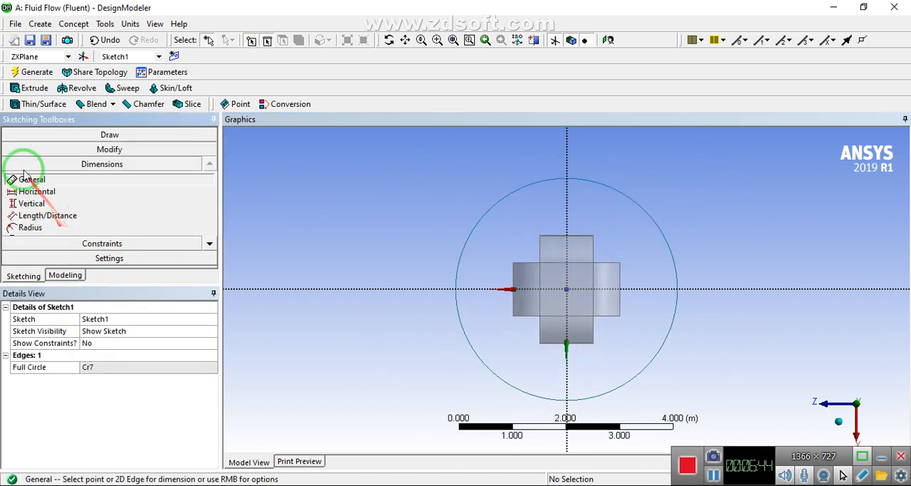
left_click(482, 217)
left_click(508, 233)
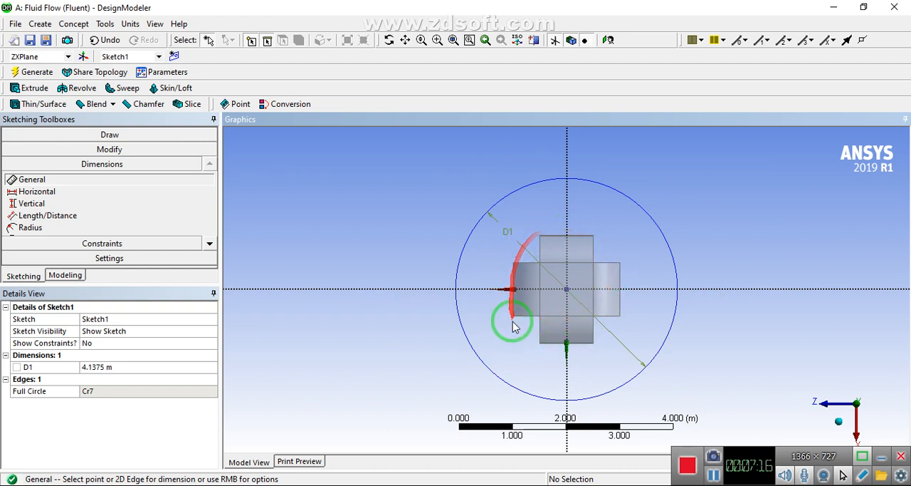
left_click(118, 367)
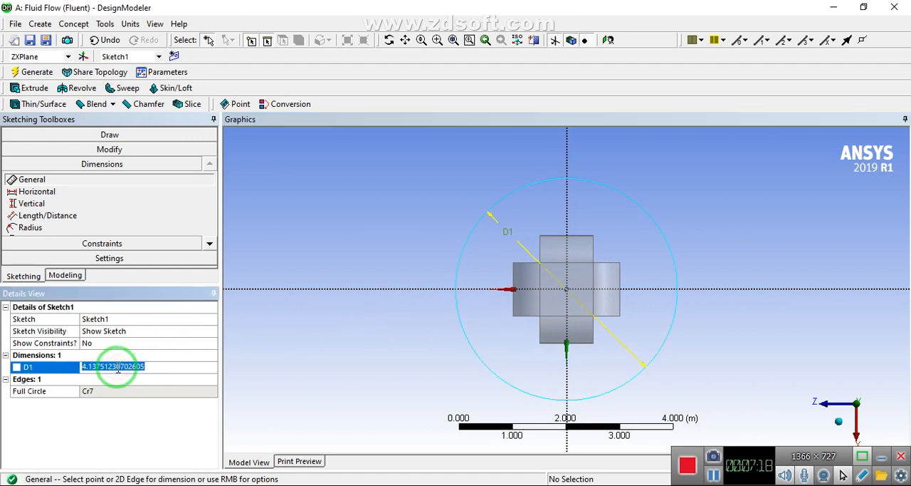
type("10")
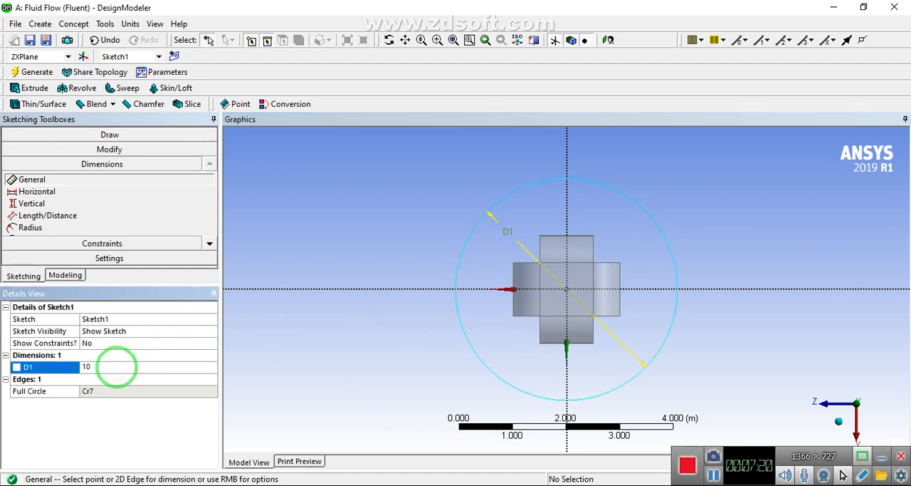
key("Return")
left_click(443, 258)
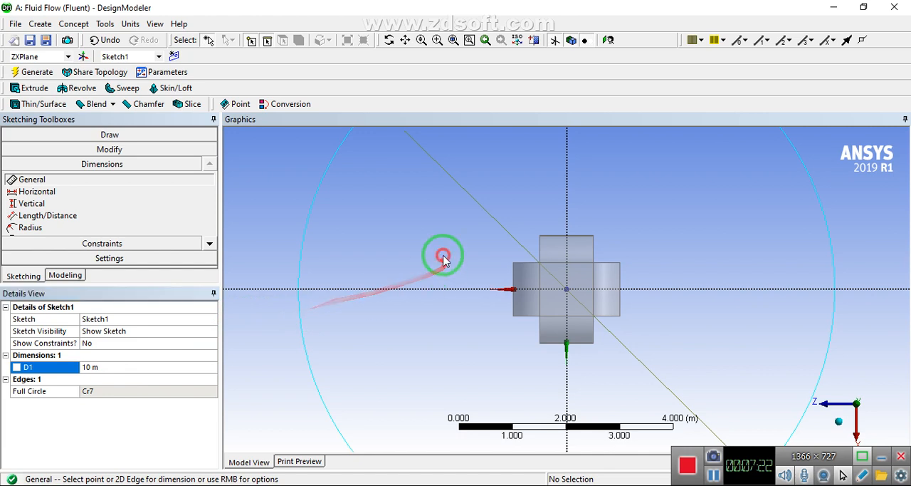
key("F7")
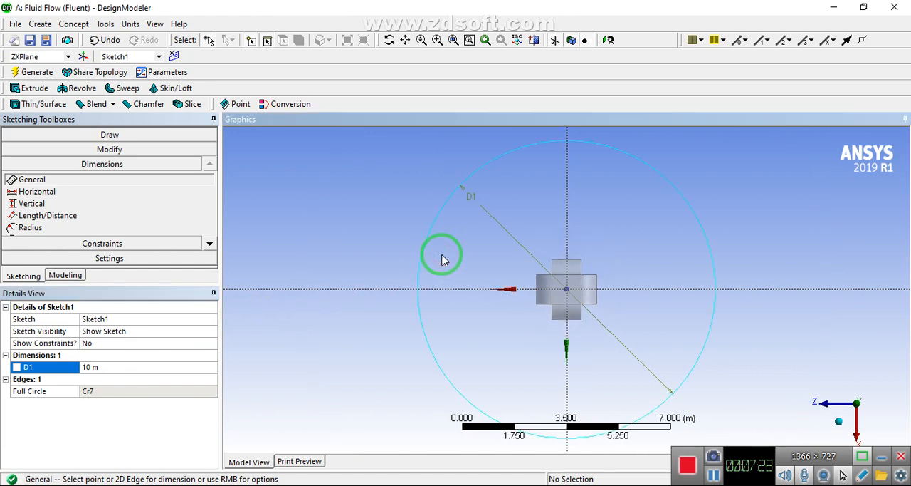
Set the circle's diameter dimension D1 to 15 m
left_click(110, 367)
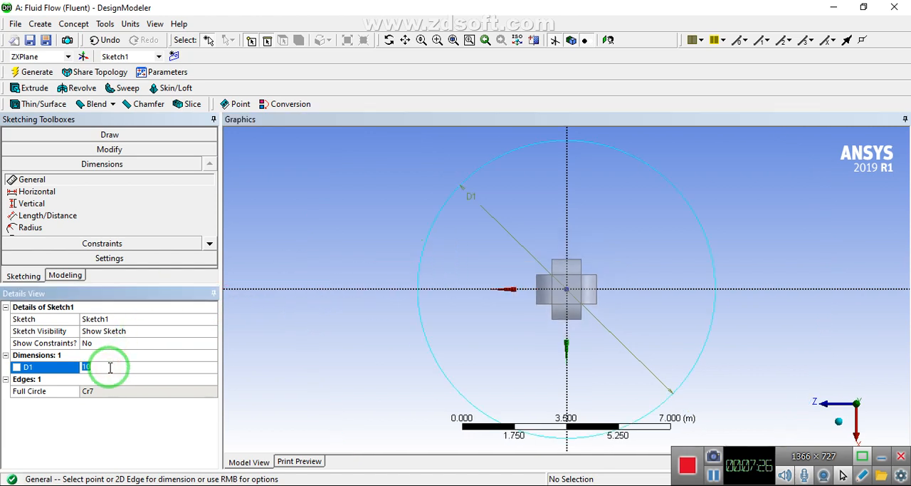
key("Return")
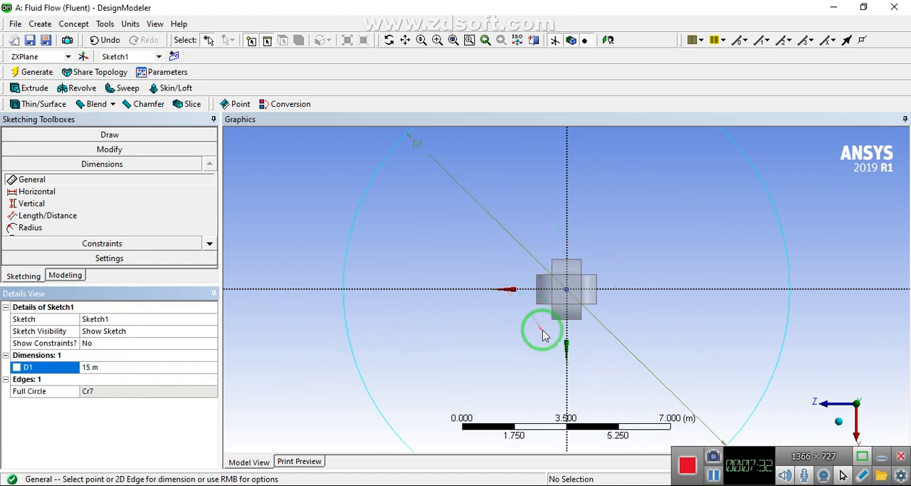
scroll(415, 228, "down", 2)
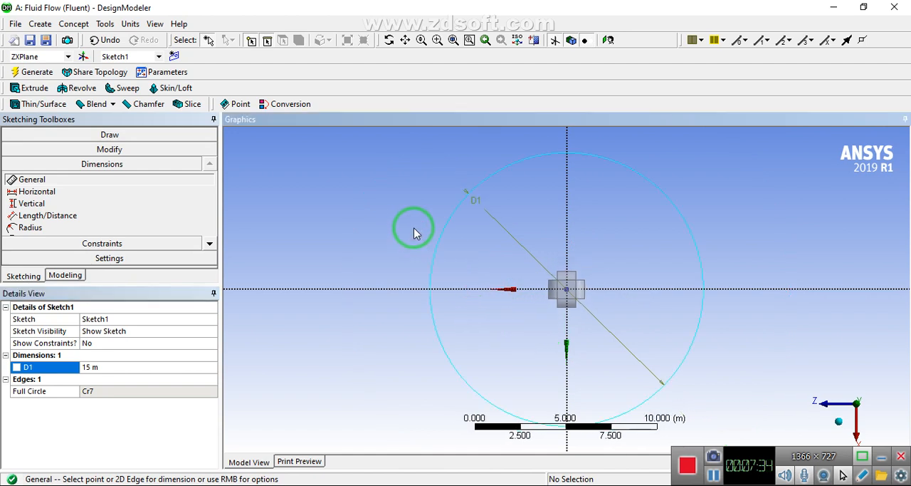
scroll(489, 273, "down", 1)
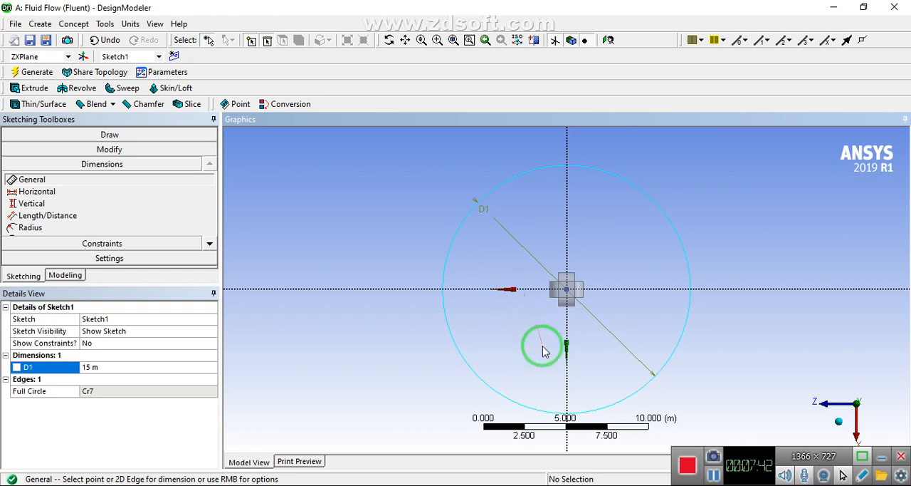
Start an extrude of the circle sketch and set its operation to Add Frozen
mouse_move(543, 350)
middle_mouse_down()
mouse_move(541, 362)
mouse_move(543, 281)
mouse_move(446, 284)
mouse_move(419, 301)
mouse_move(481, 263)
mouse_move(468, 320)
middle_mouse_up()
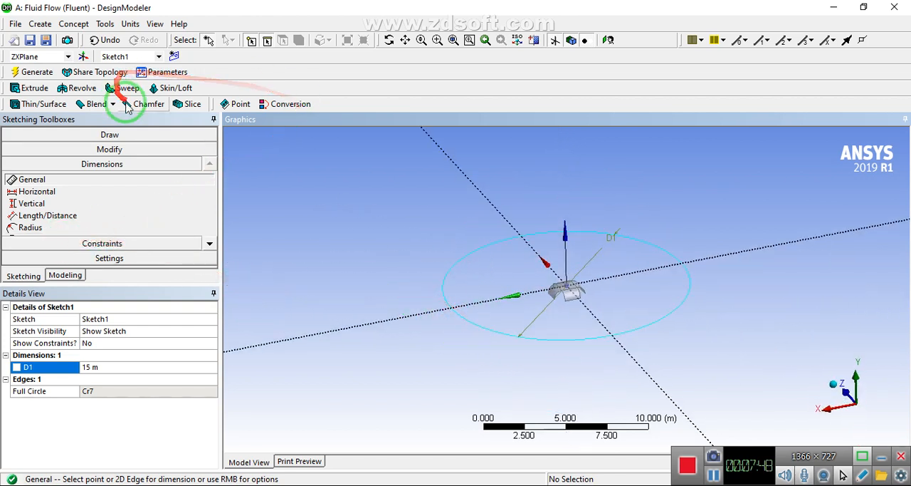
left_click(31, 89)
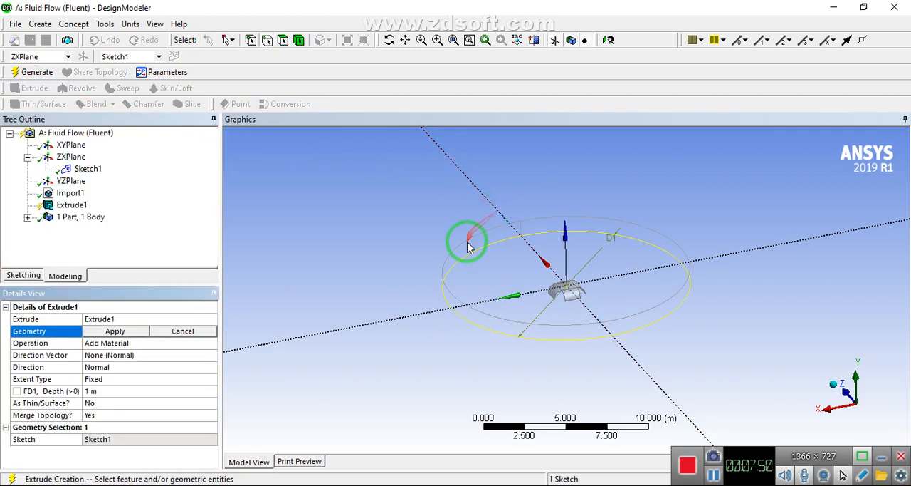
left_click(115, 330)
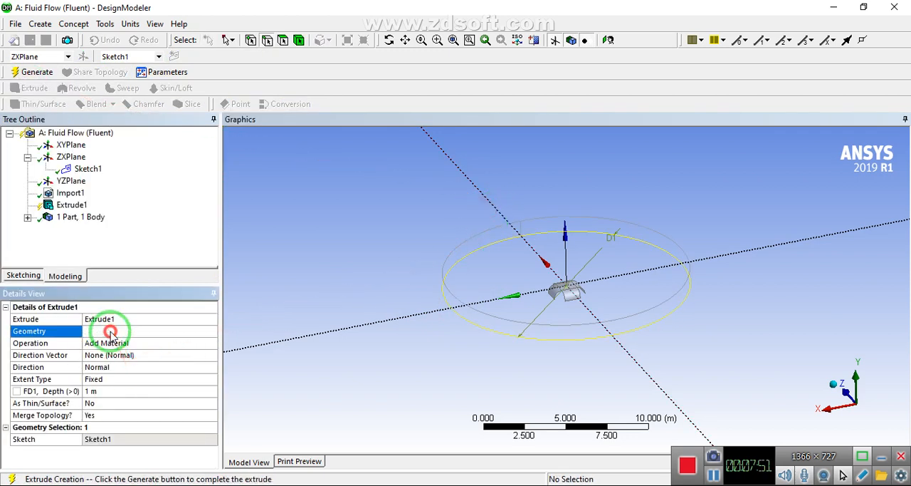
left_click(179, 345)
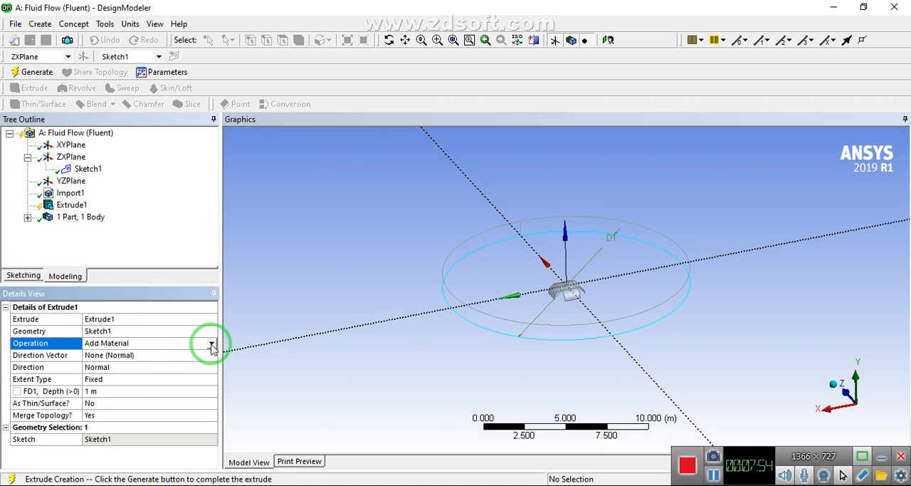
left_click(212, 344)
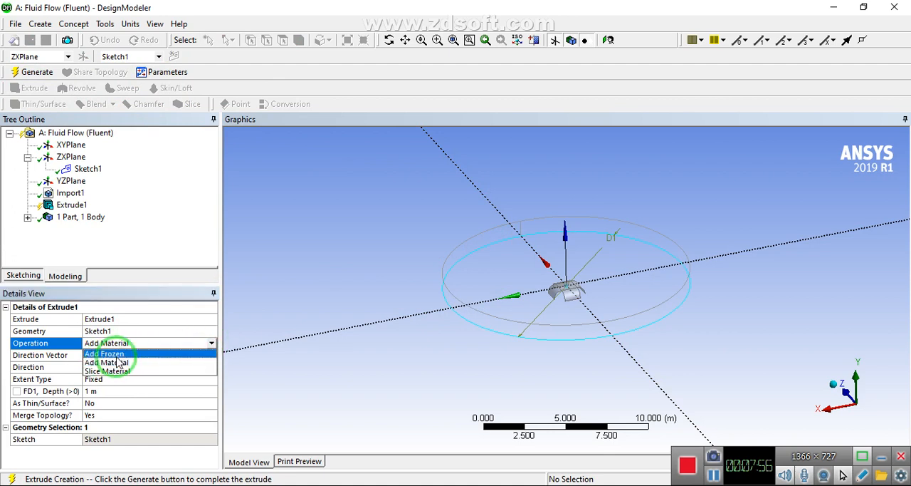
left_click(107, 354)
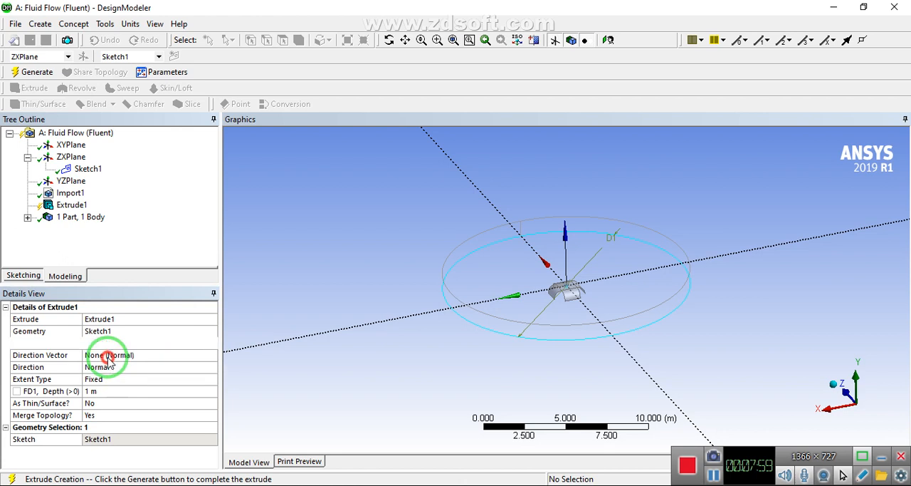
Set the circle extrusion's direction to Both - Symmetric
left_click(144, 366)
left_click(212, 367)
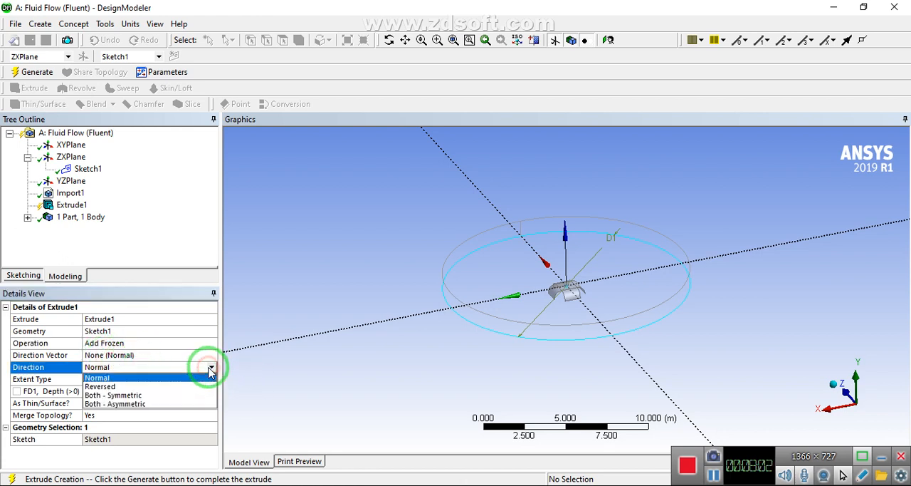
left_click(135, 396)
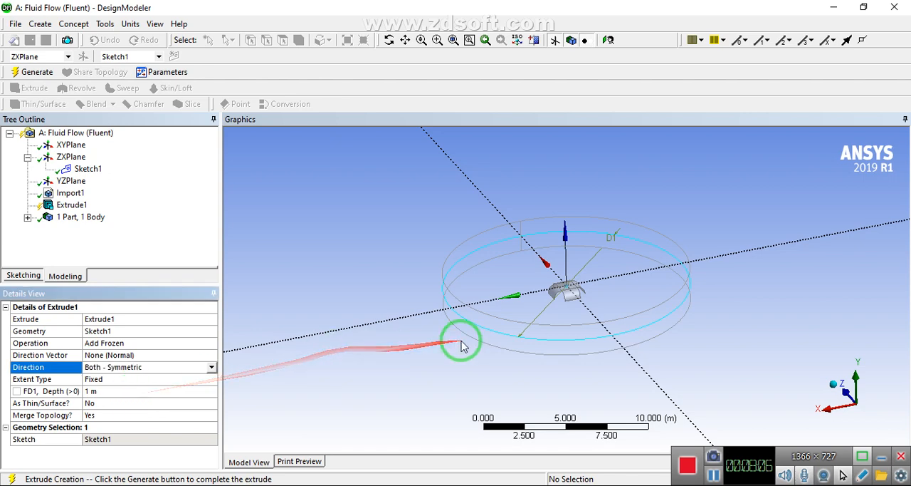
mouse_move(458, 349)
middle_mouse_down()
mouse_move(437, 337)
mouse_move(491, 312)
mouse_move(487, 328)
mouse_move(445, 337)
middle_mouse_up()
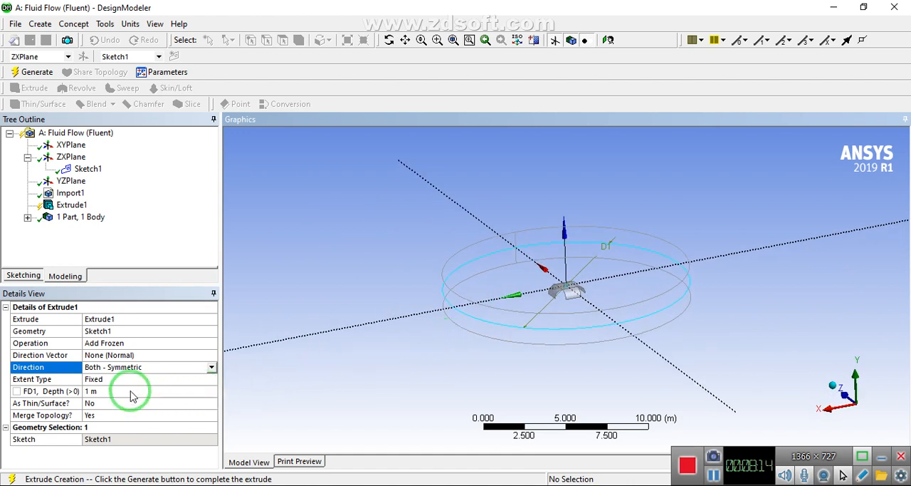
Set the symmetric extrusion's depth to 10 m and generate the frozen cylinder
left_click(114, 391)
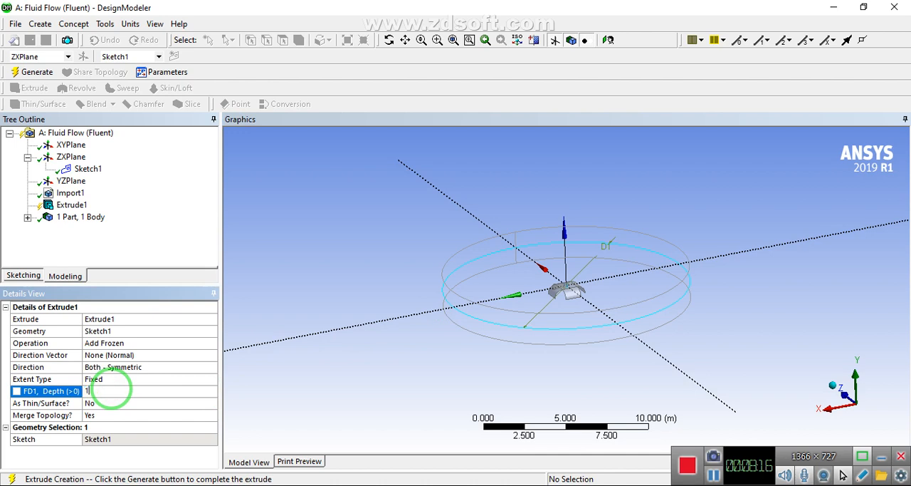
type("10")
key("Return")
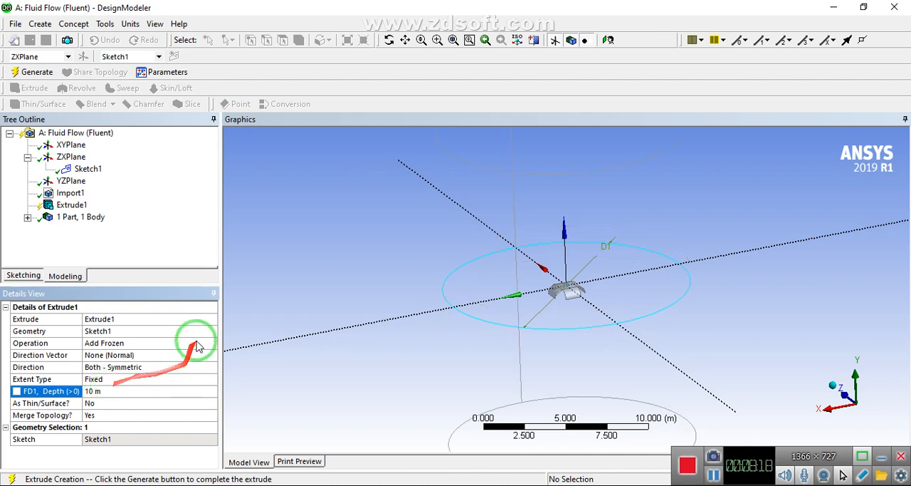
left_click(331, 269)
mouse_move(337, 272)
middle_mouse_down()
mouse_move(398, 276)
mouse_move(425, 245)
mouse_move(328, 274)
middle_mouse_up()
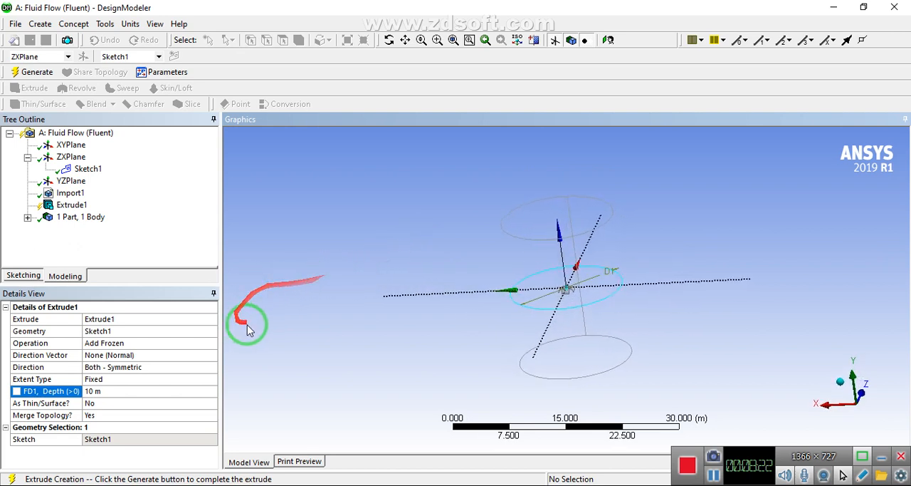
left_click(37, 74)
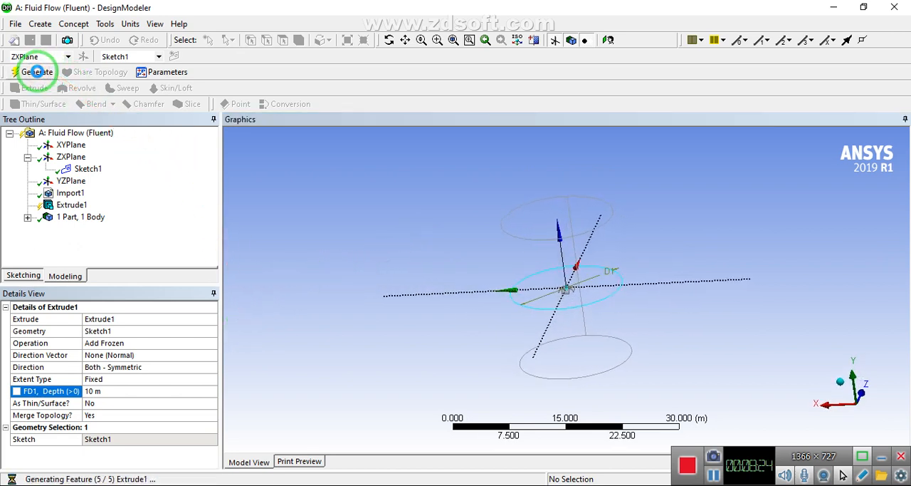
Examine the extruded cylinder and the parachute body enclosed at its center, with the selection filter set to bodies
scroll(716, 239, "down", 10)
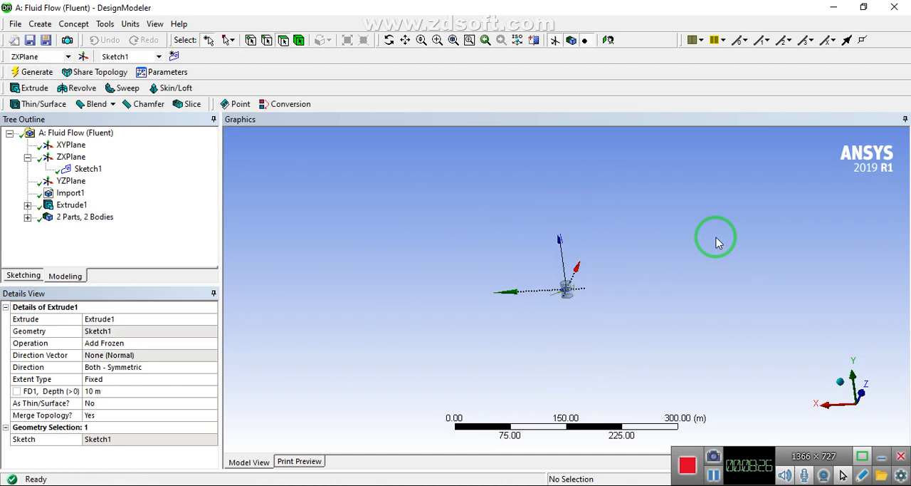
scroll(573, 288, "up", 10)
middle_click_drag(580, 301, 32, 225)
left_click(27, 216)
left_click(81, 229)
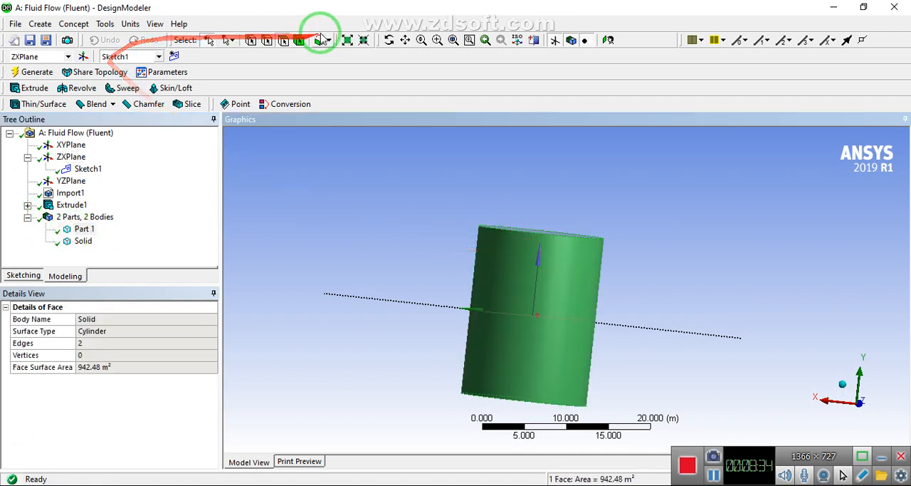
left_click(299, 40)
left_click(519, 244)
left_click(385, 223)
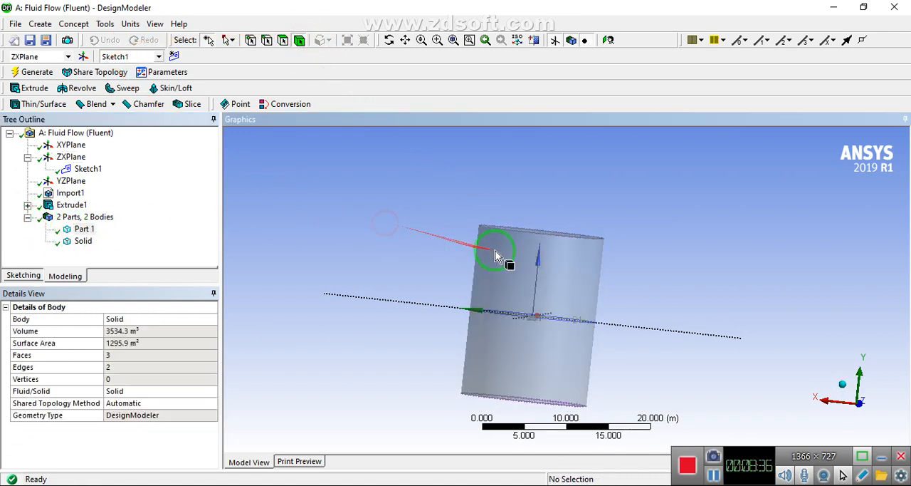
middle_click_drag(495, 249, 482, 286)
left_click(497, 266)
left_click(433, 237)
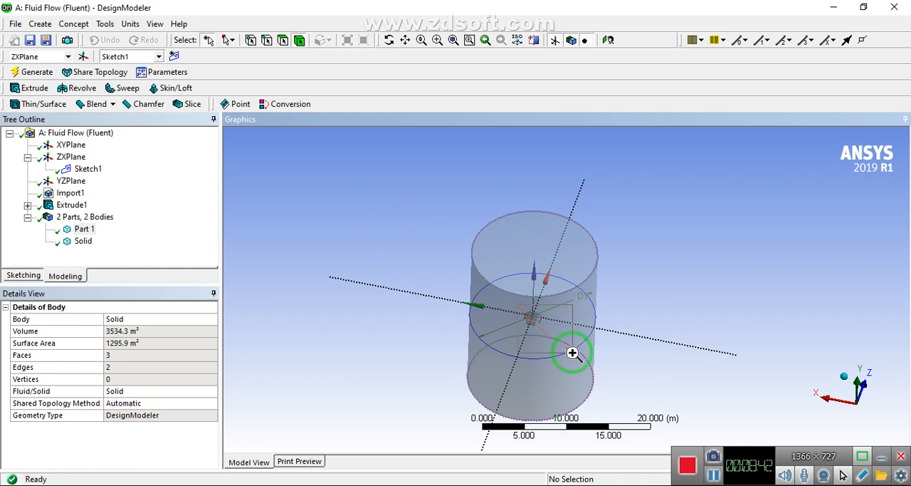
left_click_drag(572, 353, 508, 326)
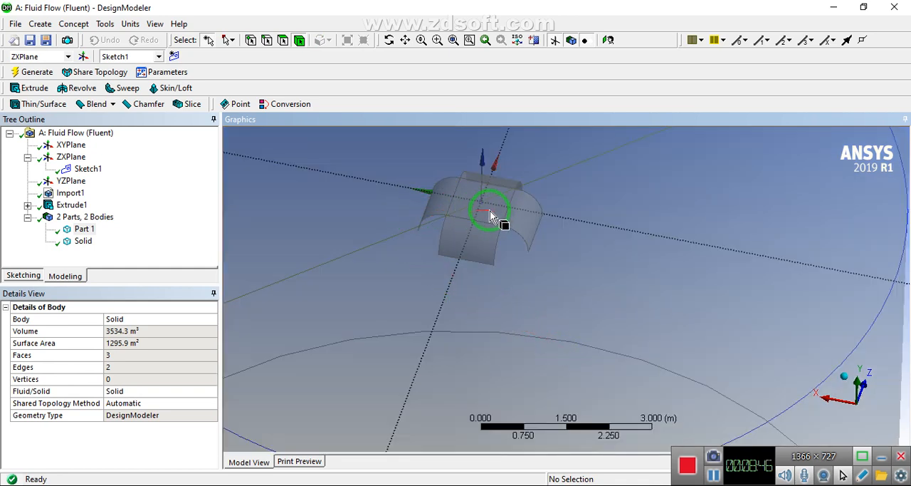
scroll(457, 209, "down", 4)
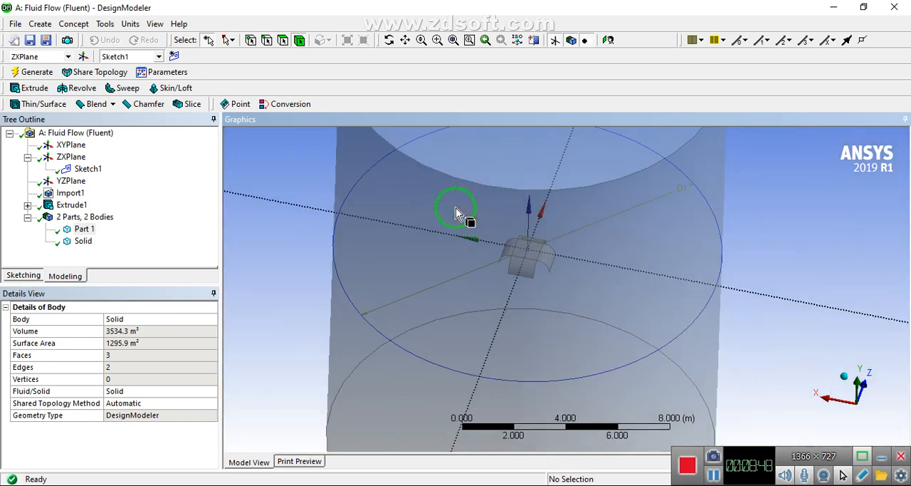
scroll(456, 212, "down", 2)
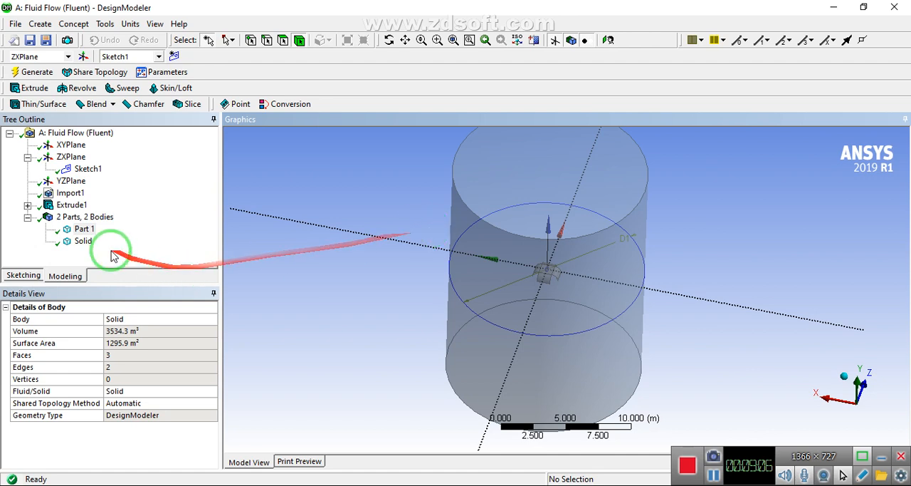
Subtract the parachute body Part 1 from the cylindrical solid with a Boolean and generate it
left_click(41, 29)
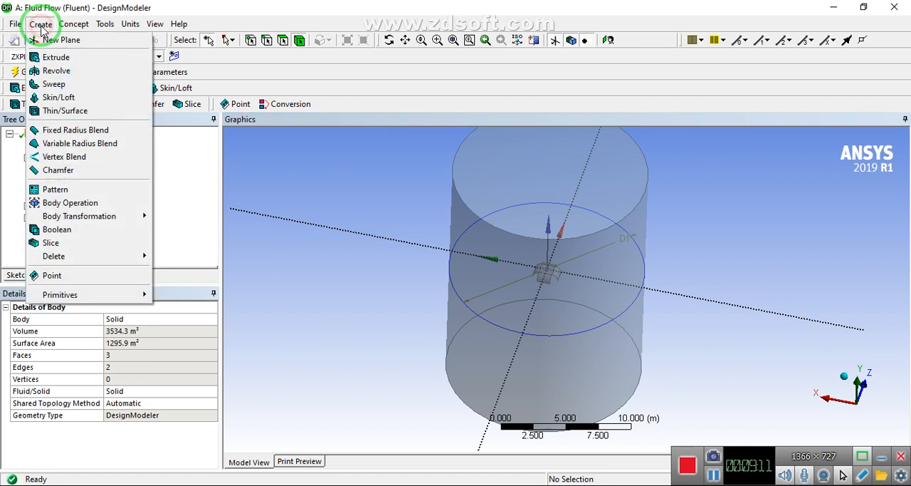
left_click(71, 234)
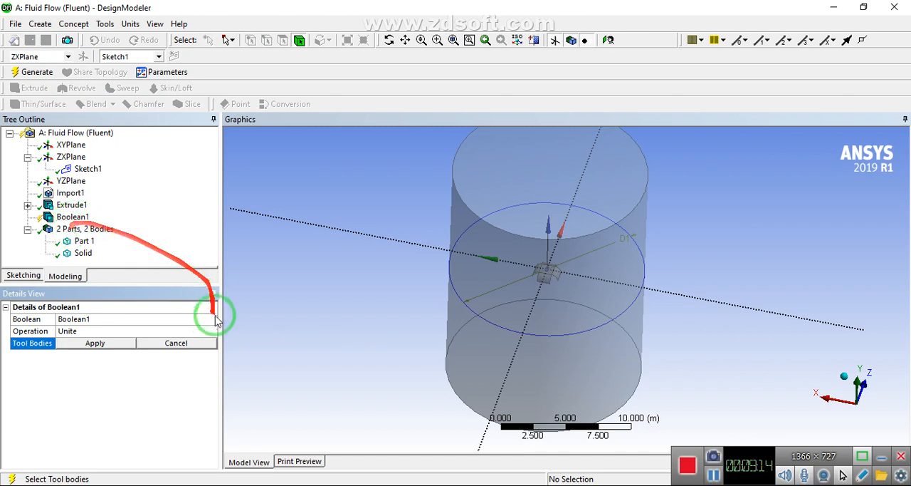
left_click(205, 331)
left_click(211, 331)
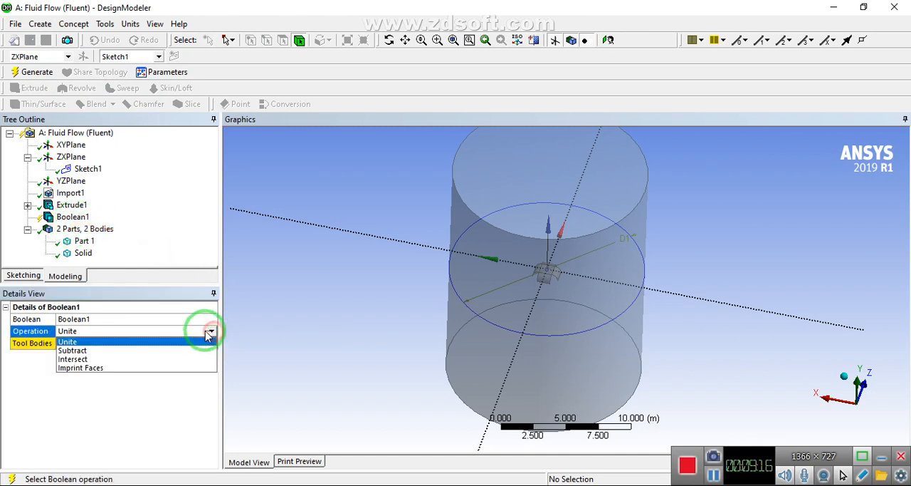
left_click(102, 350)
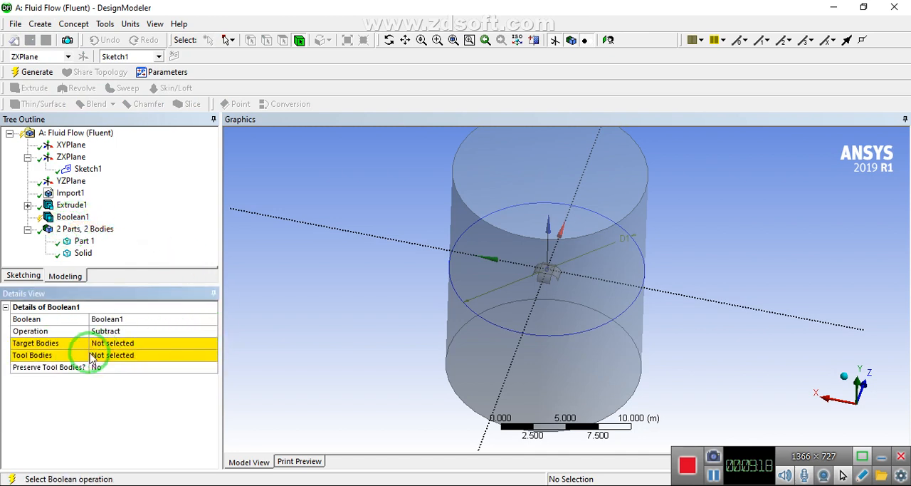
left_click(108, 345)
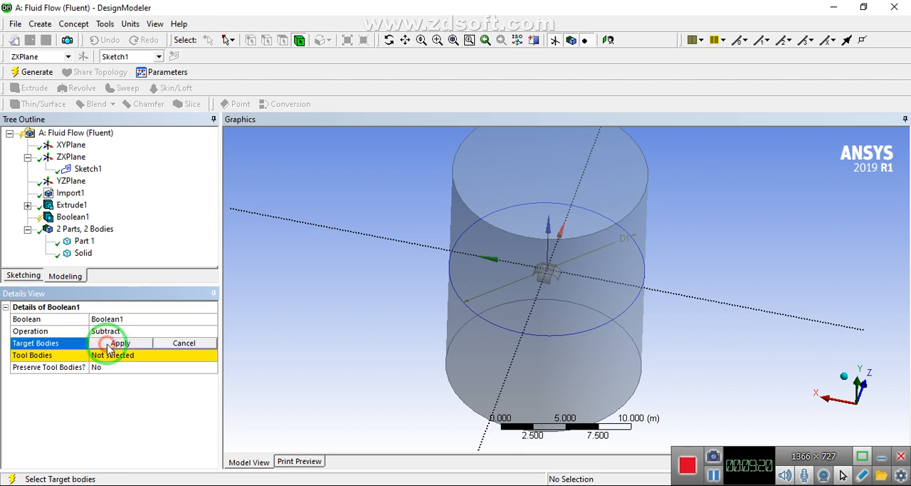
left_click(501, 182)
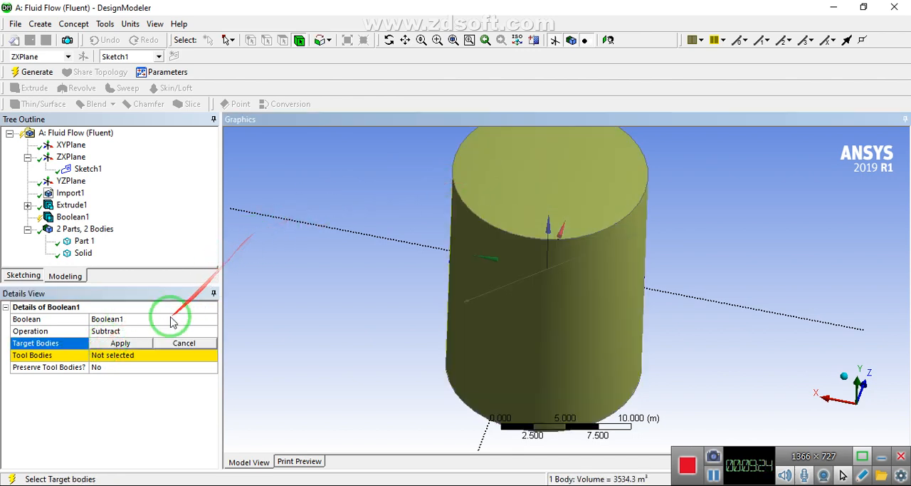
left_click(119, 343)
left_click(109, 355)
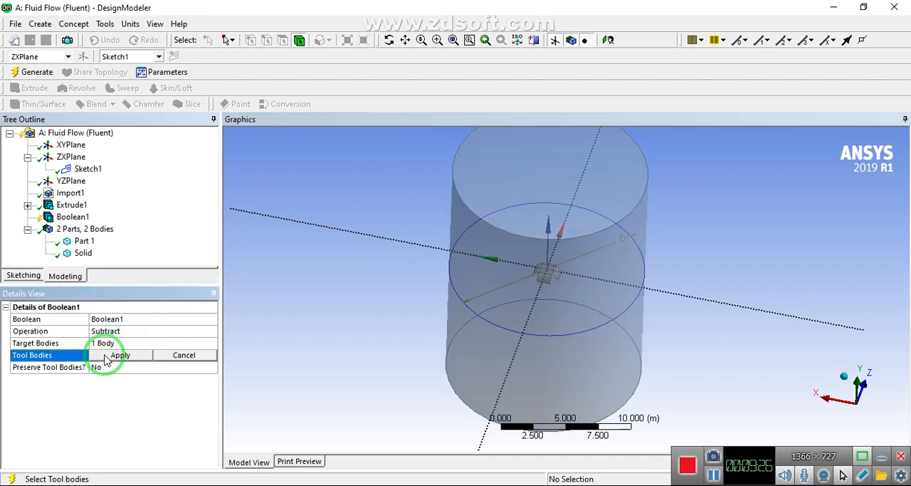
left_click(81, 242)
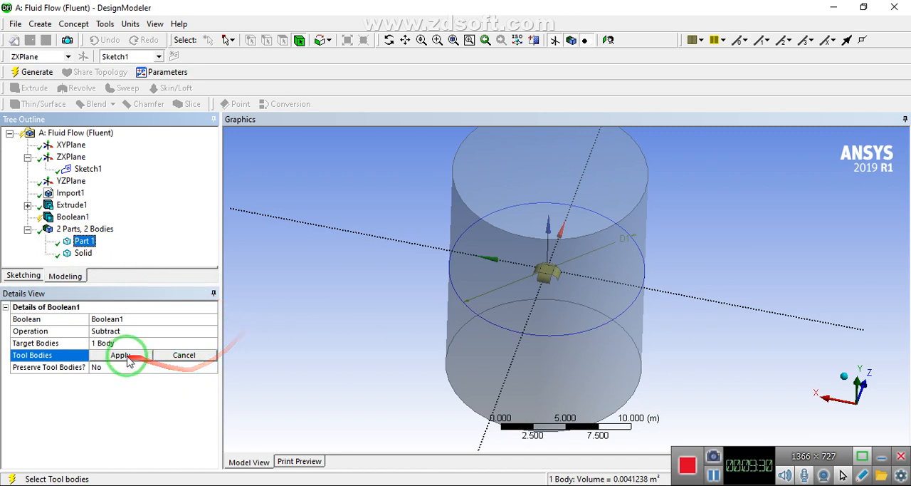
left_click(132, 356)
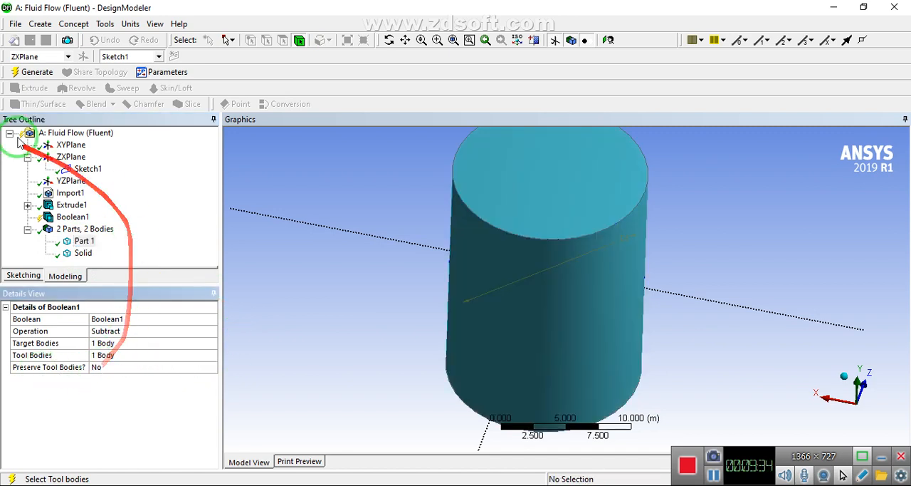
left_click(23, 72)
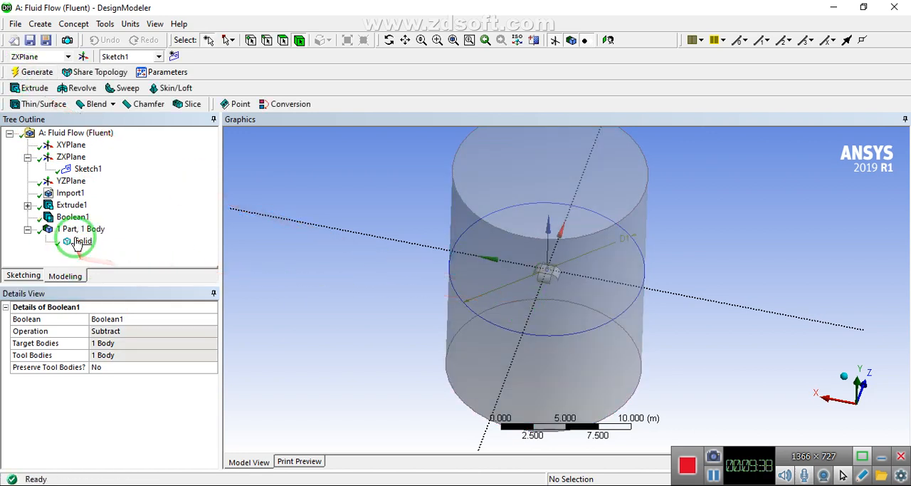
Examine the cylinder's Solid body and the parachute cavity from several angles, ending in a view along the Y axis
left_click(79, 242)
left_click(280, 206)
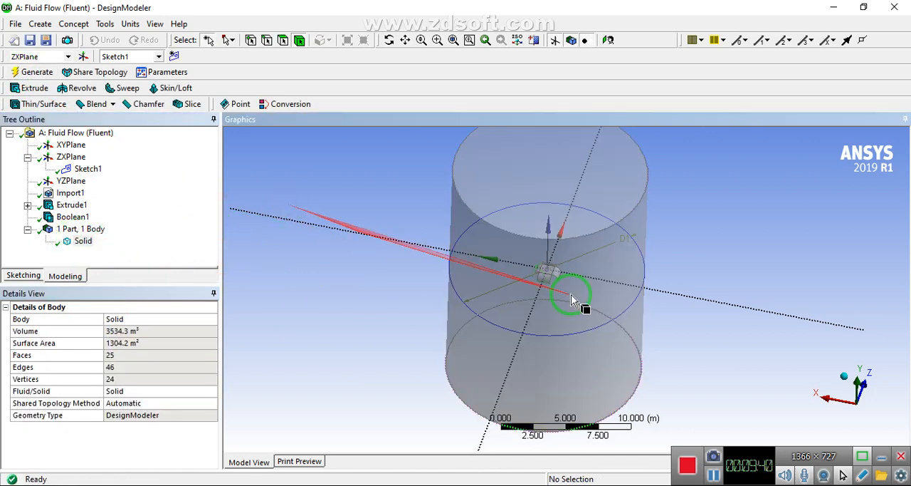
middle_click_drag(565, 366, 462, 343)
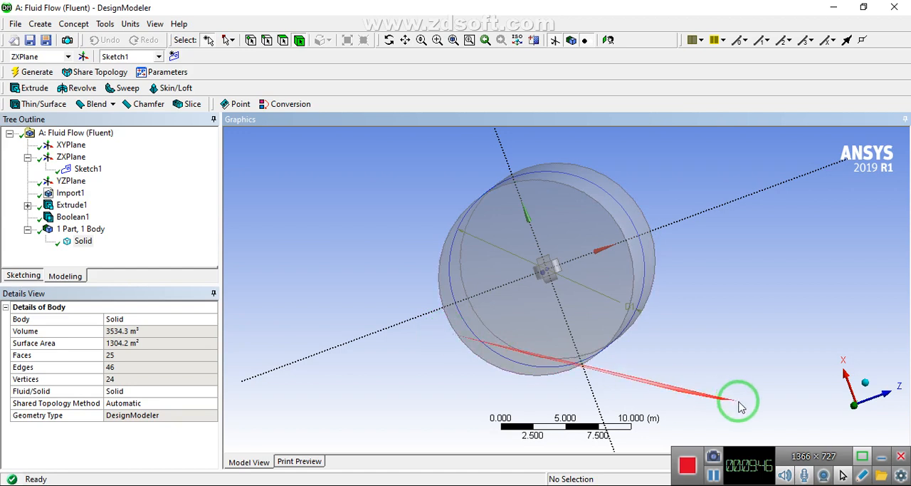
left_click(858, 412)
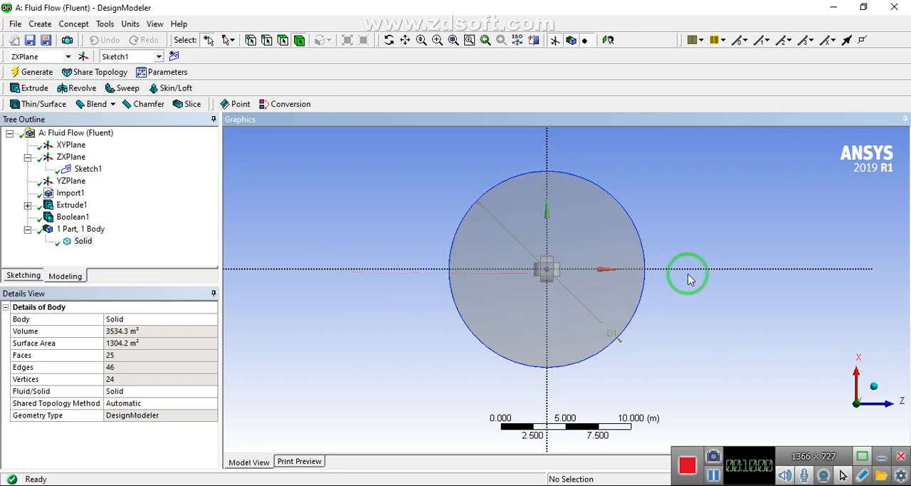
middle_click_drag(565, 301, 529, 302)
left_click(860, 423)
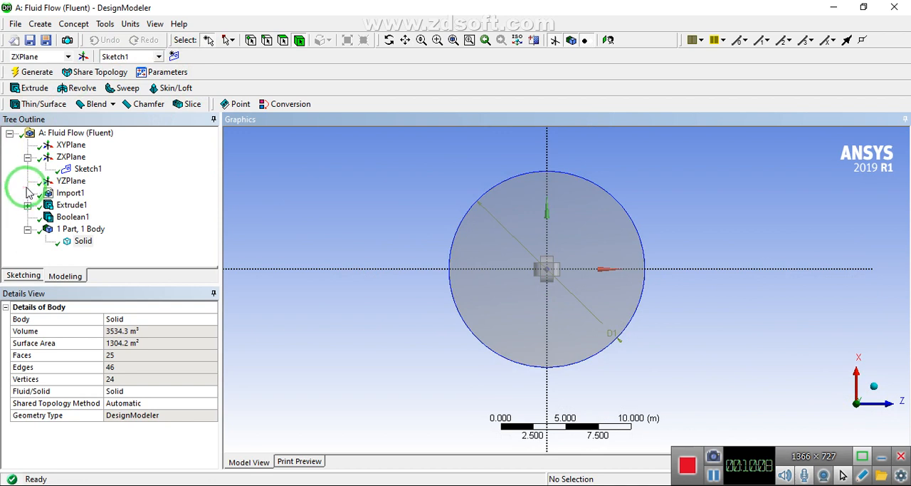
Create a second sketch on the ZXPlane and enter sketching mode with the drawing tools available
left_click(50, 157)
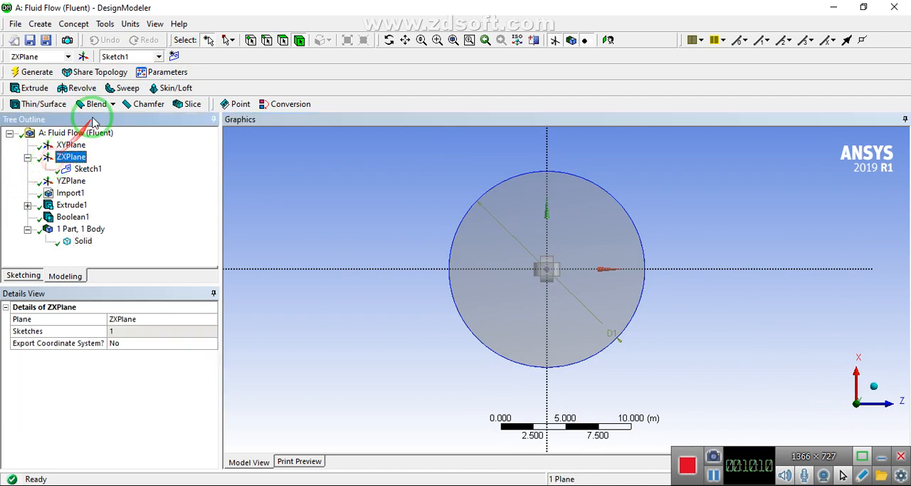
left_click(174, 57)
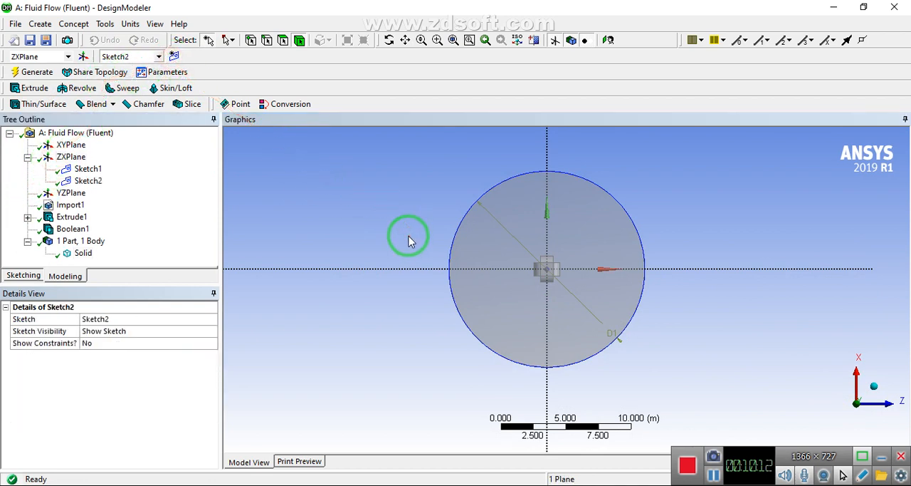
left_click(403, 210)
scroll(403, 212, "down", 2)
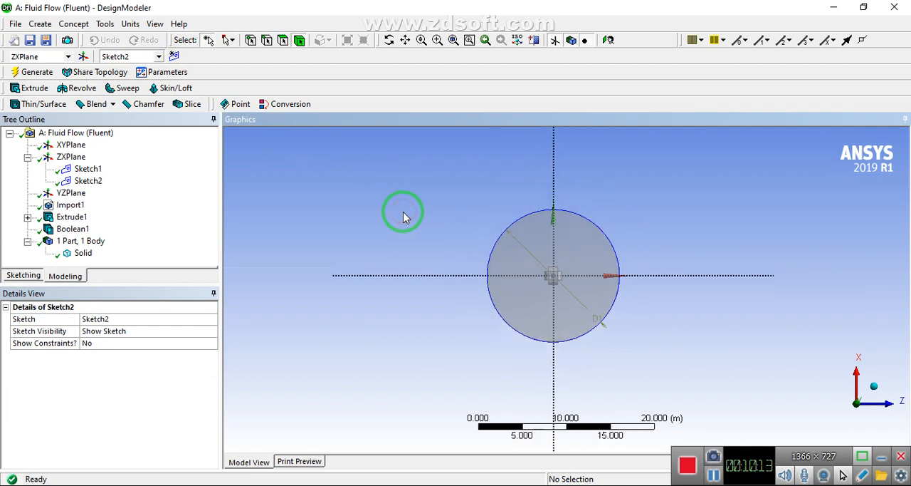
left_click(21, 276)
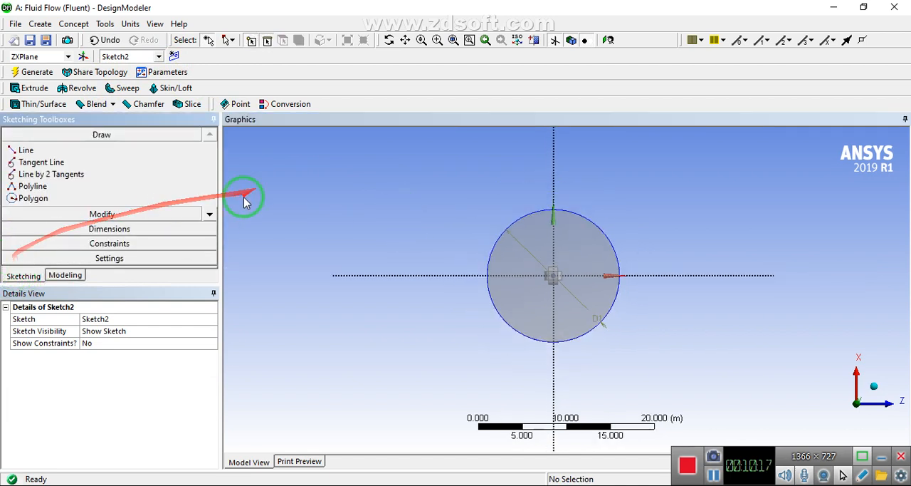
left_click(208, 216)
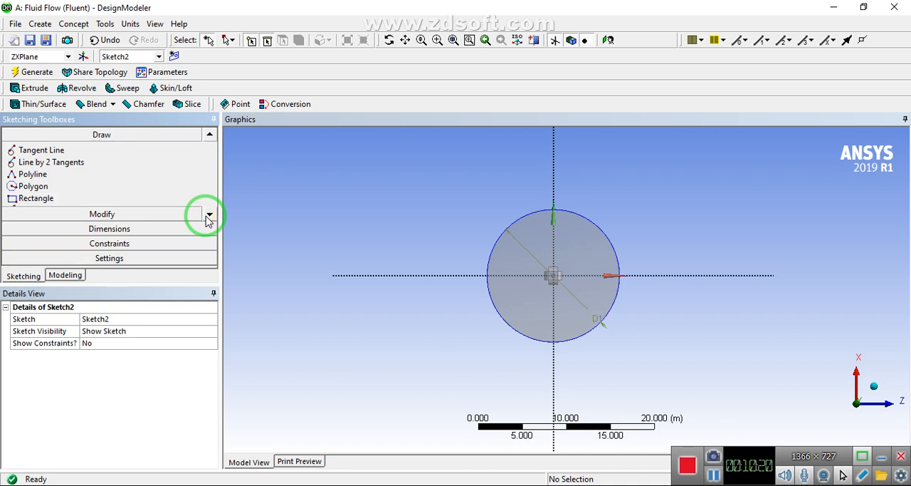
left_click(209, 215)
left_click(209, 215)
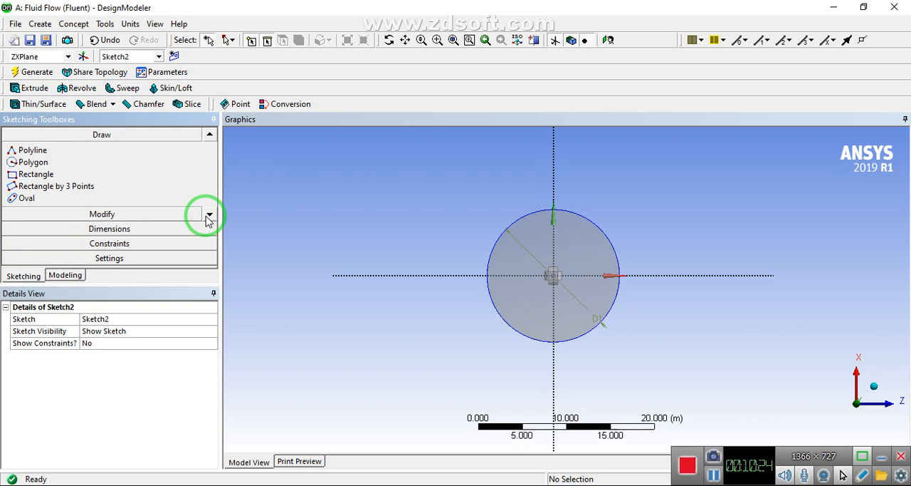
left_click(209, 215)
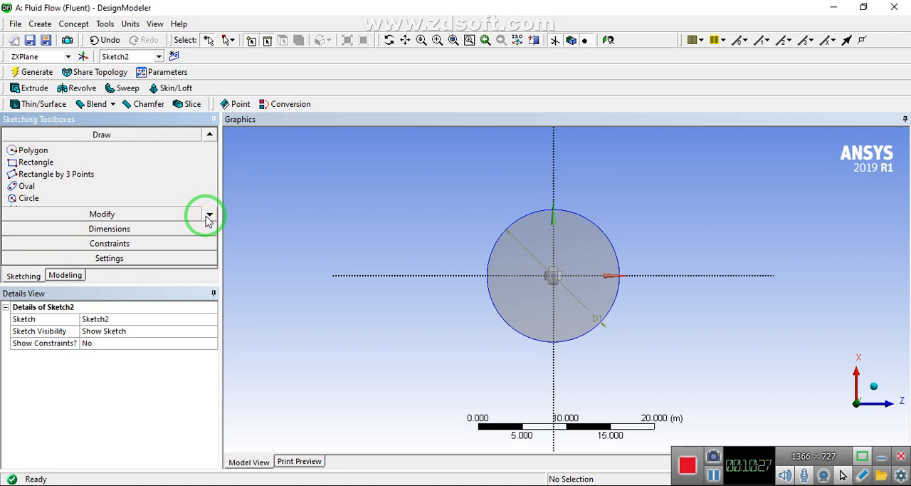
left_click(24, 198)
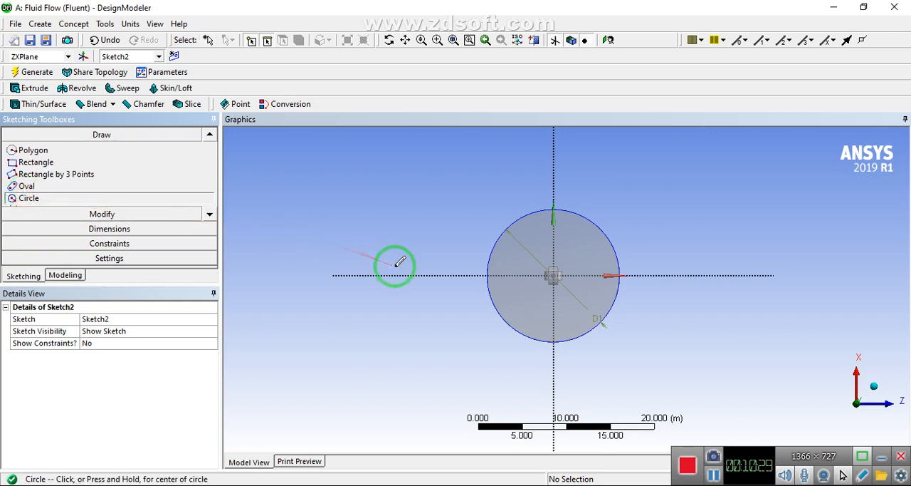
left_click_drag(416, 276, 598, 315)
key("Escape")
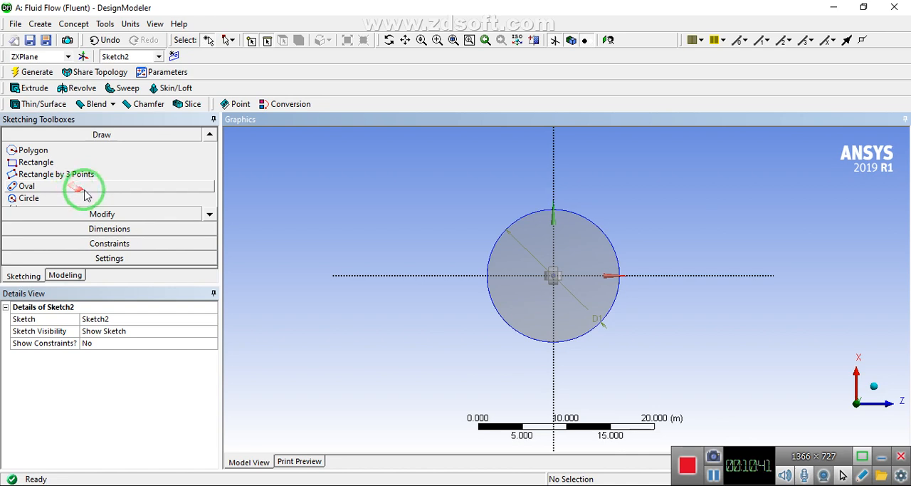
Sketch a rectangle with one long side on the Z axis, enclosing one half of the circle and extending beyond both sides
left_click(53, 162)
left_click(413, 275)
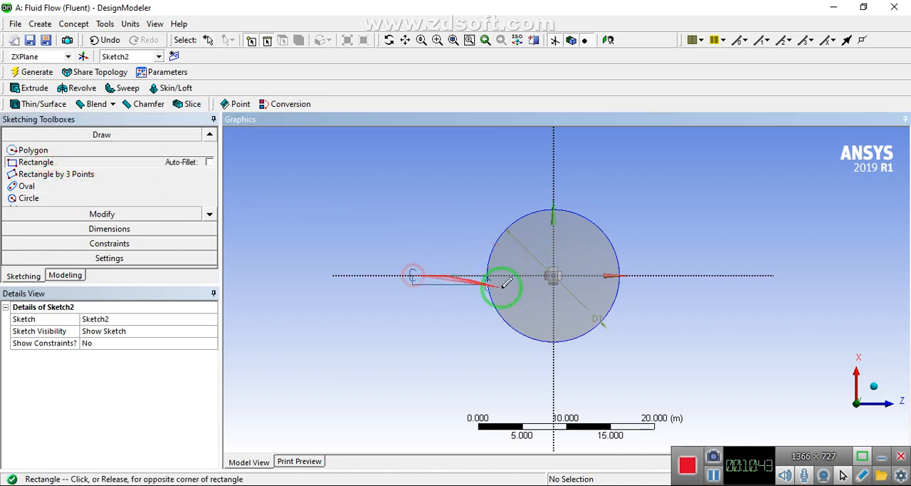
left_click(714, 367)
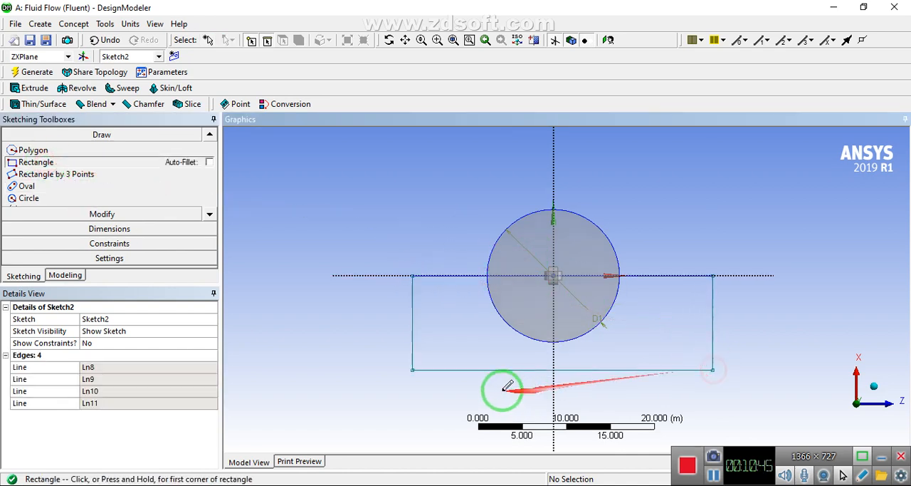
mouse_move(346, 313)
middle_mouse_down()
mouse_move(358, 239)
mouse_move(227, 269)
middle_mouse_up()
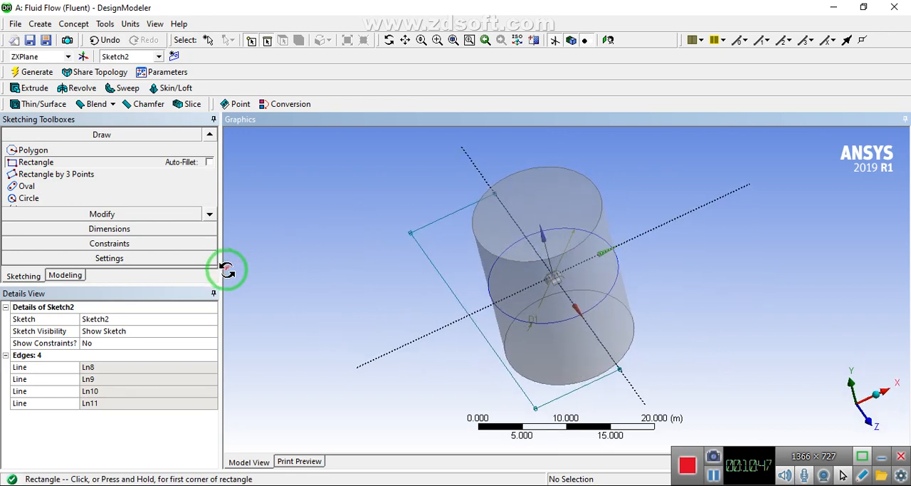
scroll(387, 270, "down", 4)
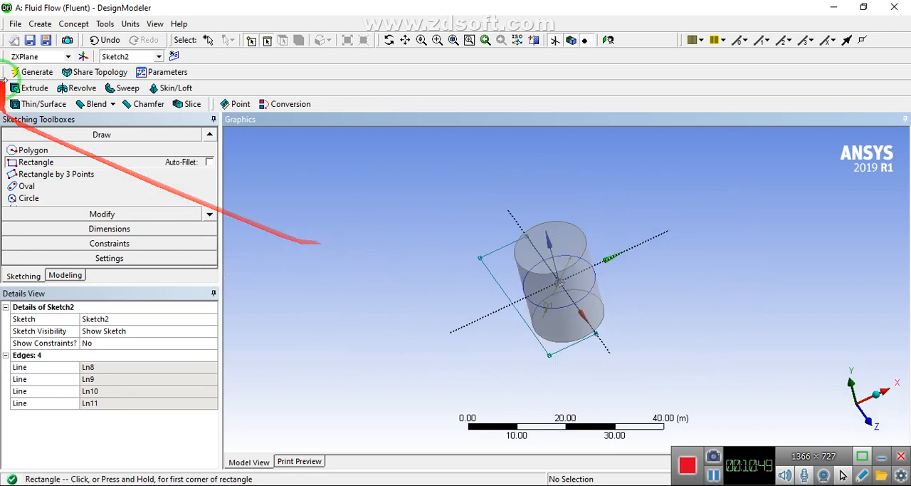
left_click(21, 76)
Extrude Sketch2 by 10 m with the direction set to Both - Symmetric and generate the rectangular block
left_click(66, 274)
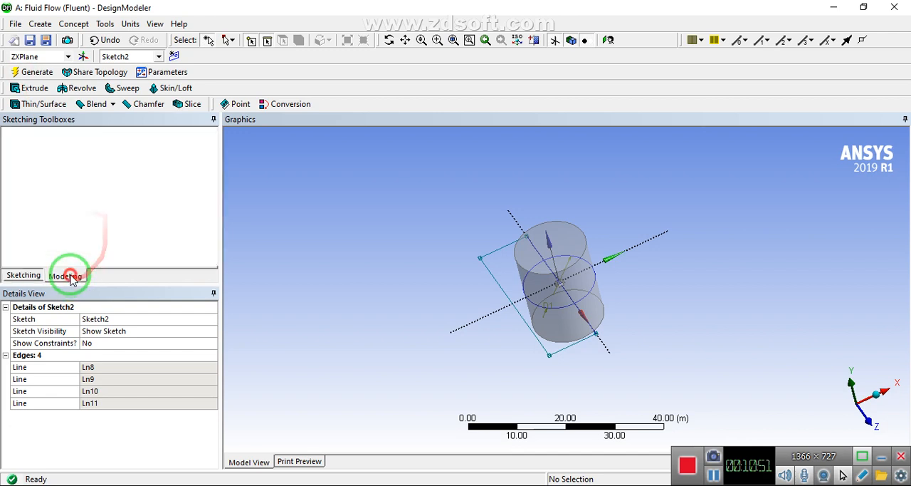
middle_click_drag(397, 234, 380, 214)
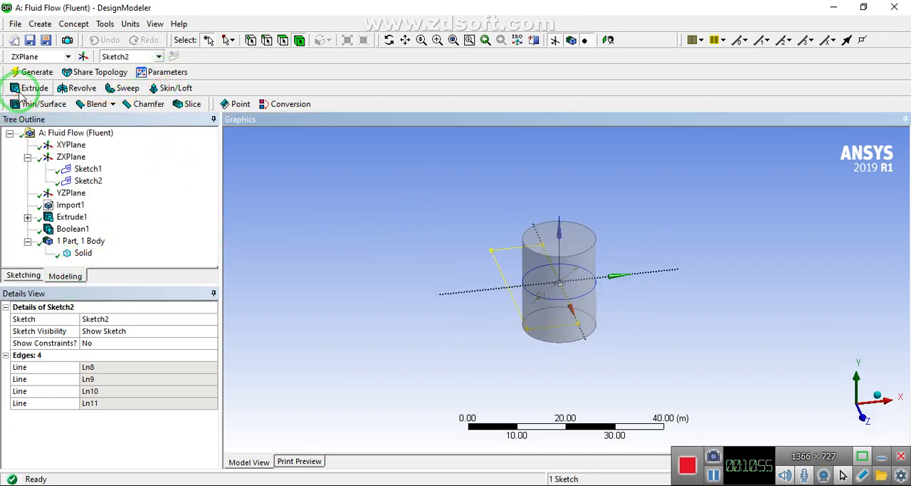
left_click(25, 88)
middle_click_drag(448, 301, 404, 280)
left_click(116, 330)
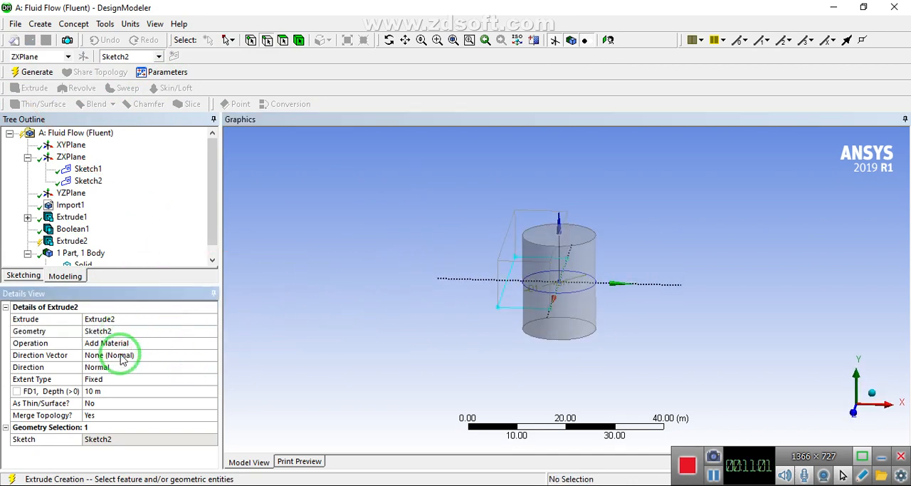
left_click(212, 367)
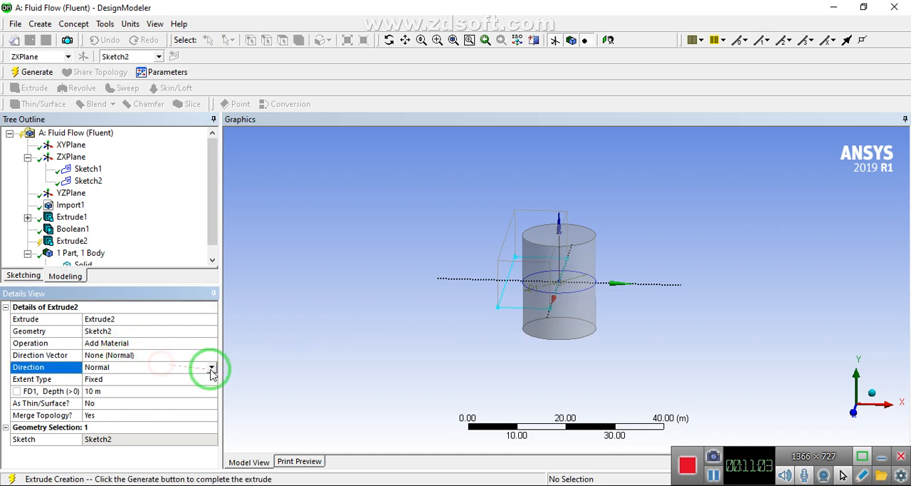
left_click(211, 367)
left_click(132, 395)
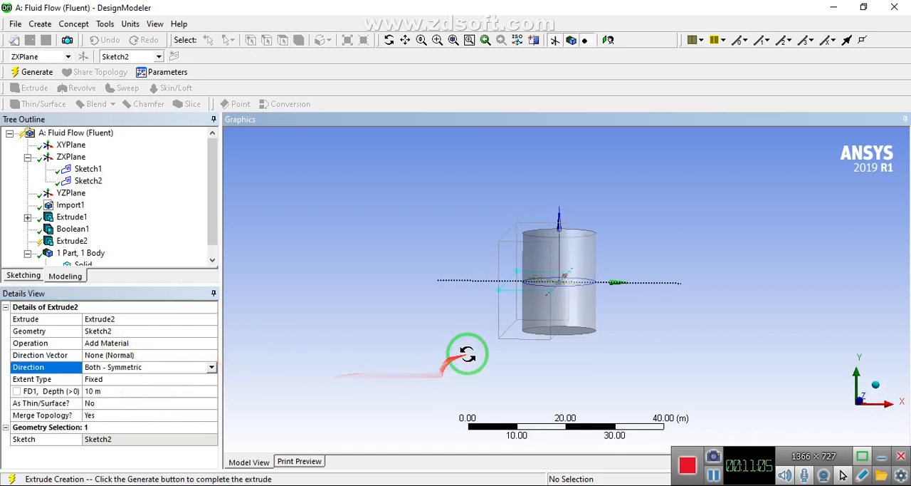
middle_click_drag(466, 352, 470, 363)
left_click(17, 71)
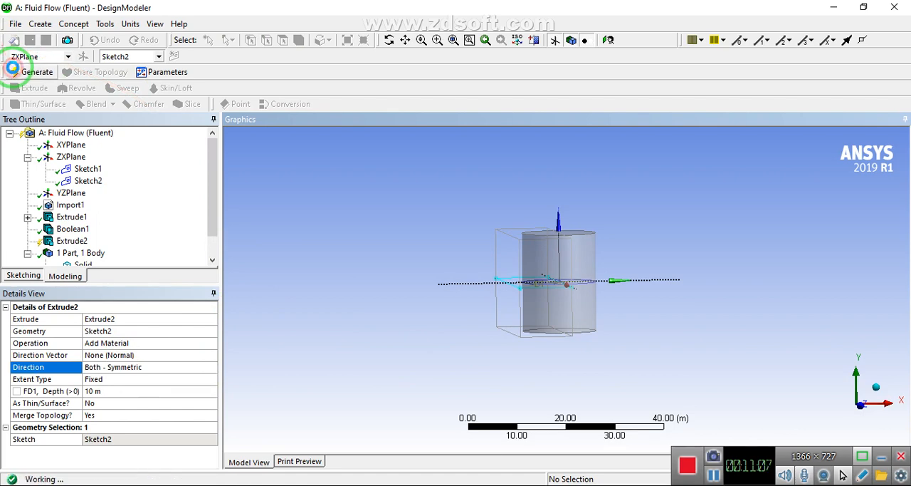
Create a Subtract Boolean with the rectangular block as target body and the cylinder as tool body, and generate it
right_click_drag(491, 226, 598, 314)
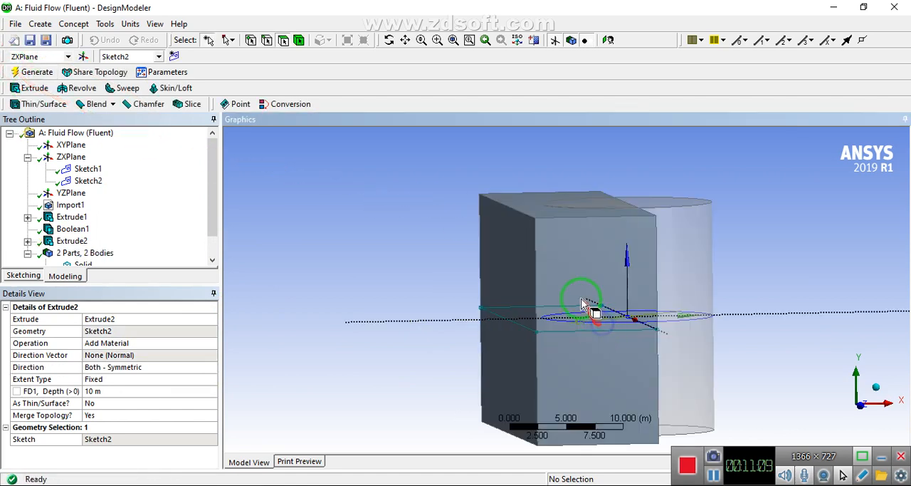
middle_click_drag(588, 309, 549, 291)
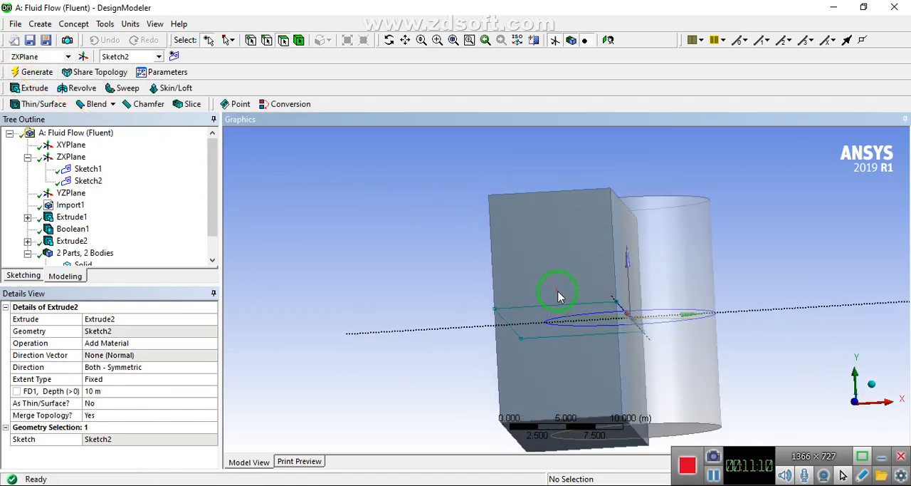
left_click(38, 26)
left_click(50, 229)
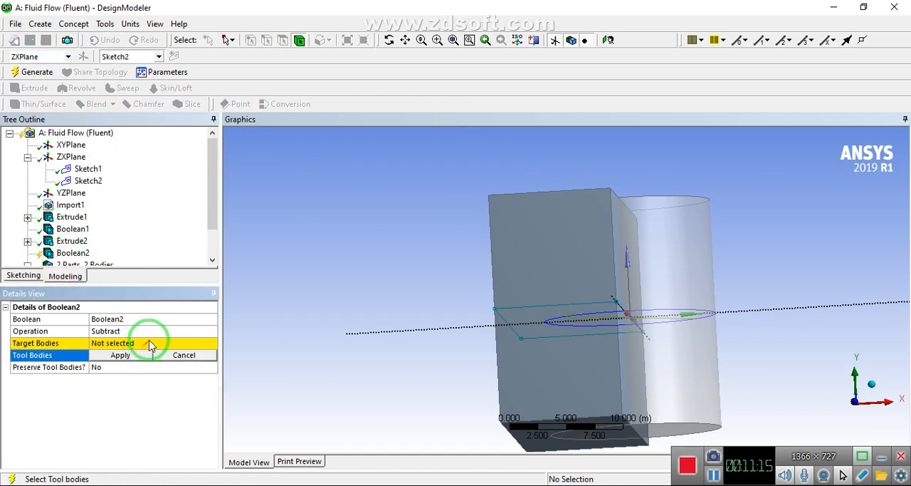
left_click(96, 342)
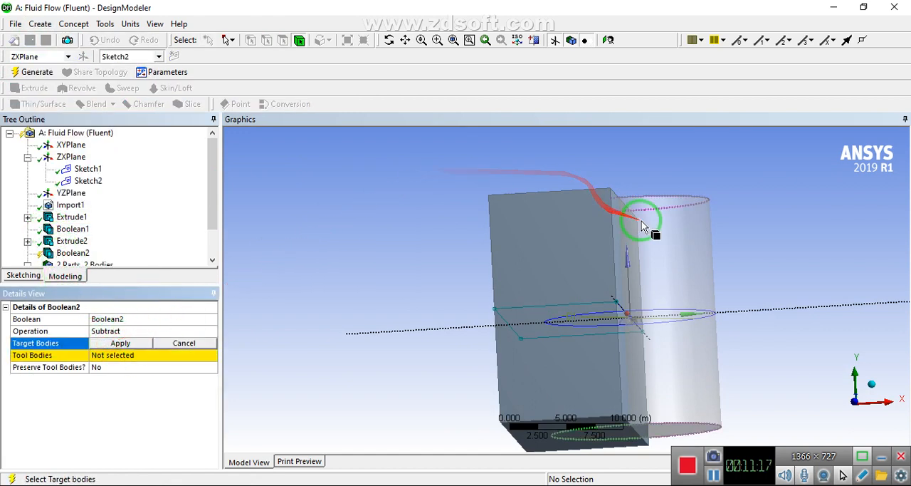
left_click(560, 226)
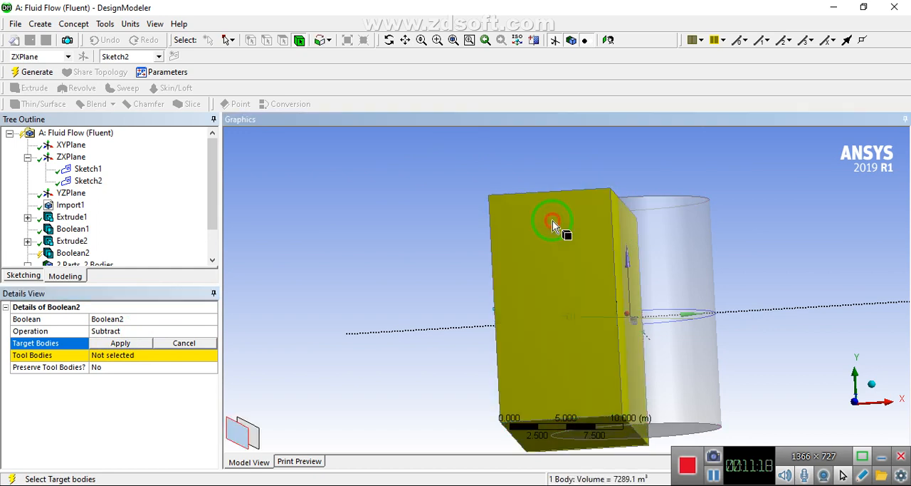
left_click(120, 343)
left_click(125, 362)
left_click(604, 202)
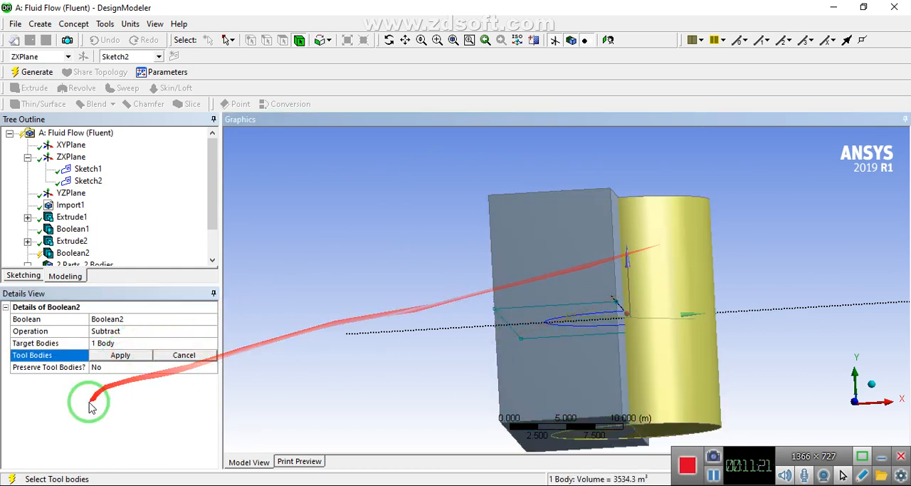
left_click(108, 357)
left_click(21, 71)
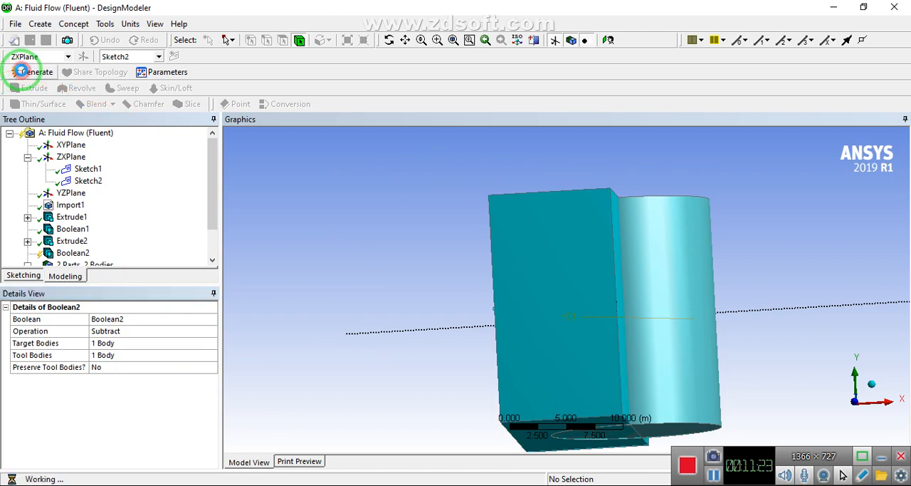
Edit Boolean2 so the cylinder is the target body and the rectangular block the tool body, and regenerate it
middle_click_drag(588, 225, 573, 266)
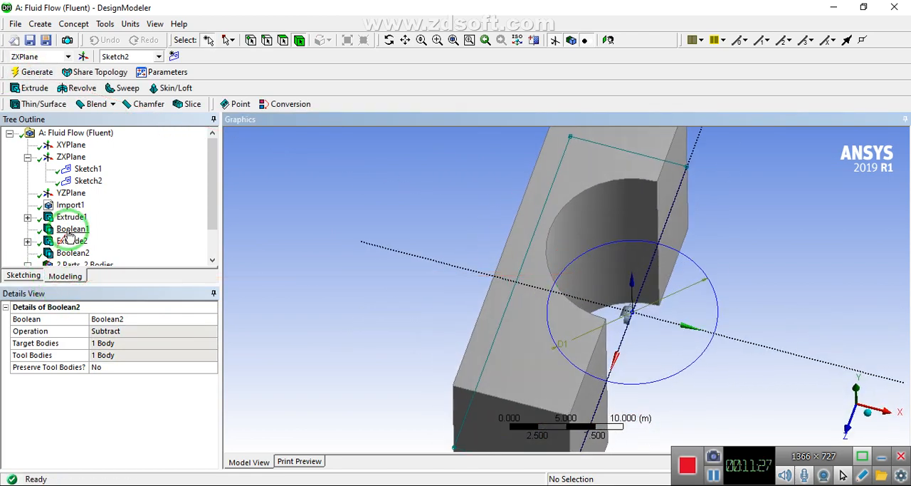
left_click(73, 254)
right_click(74, 254)
left_click(107, 260)
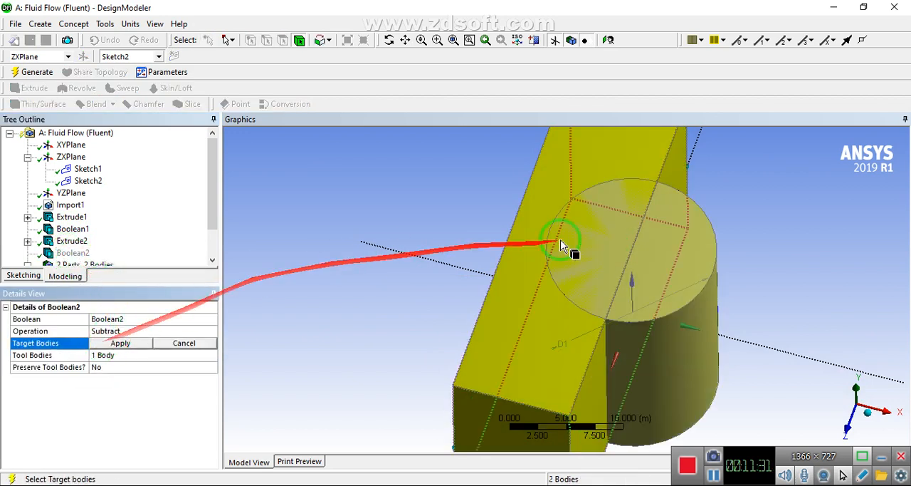
left_click(598, 247)
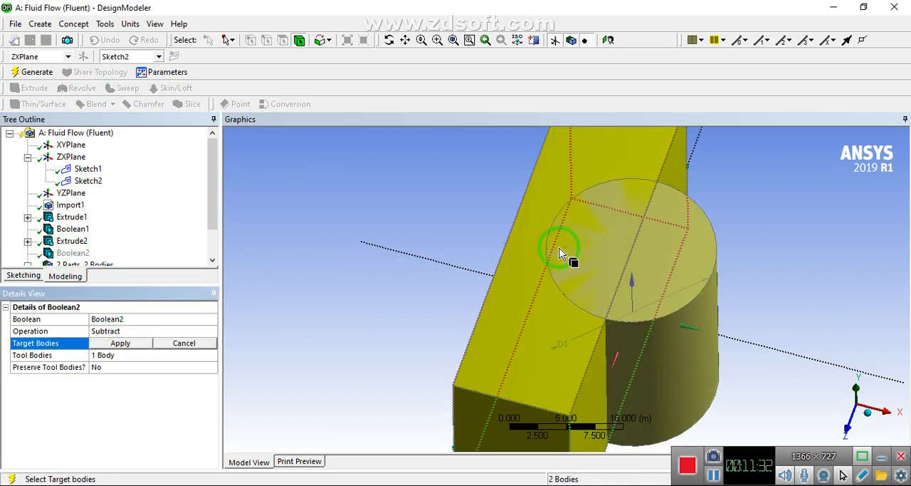
left_click(691, 270)
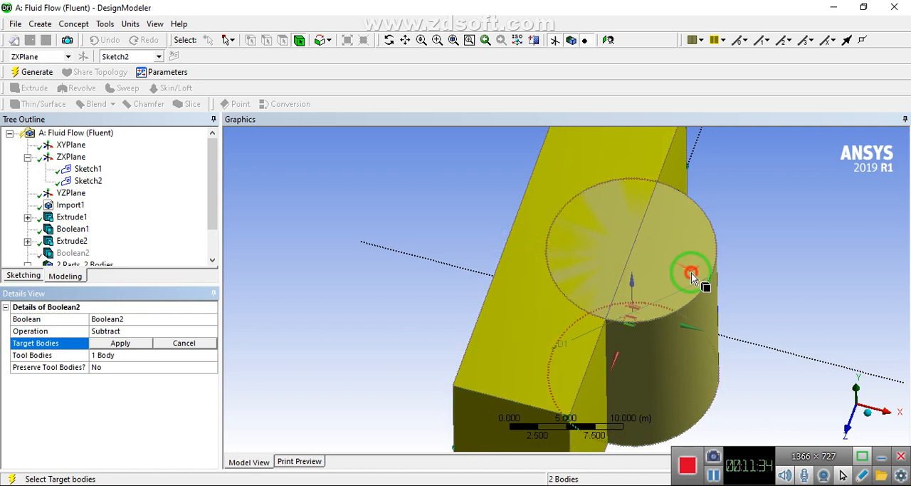
left_click(121, 343)
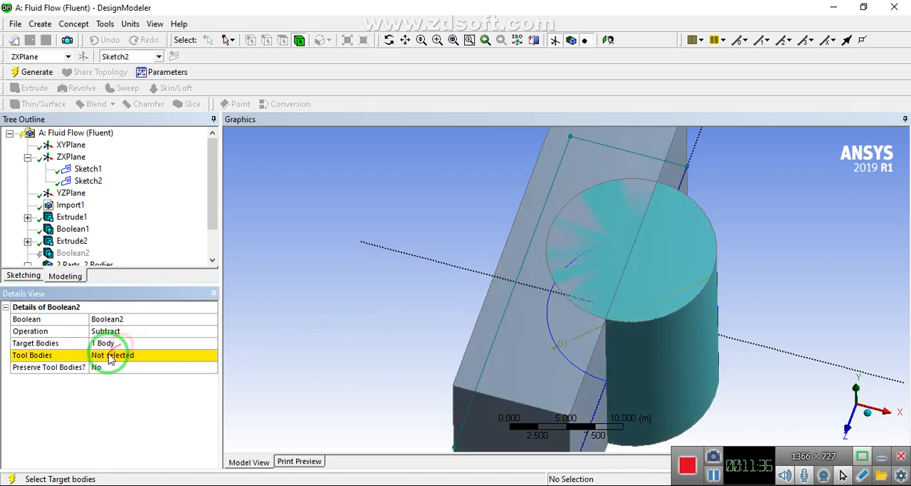
left_click(121, 354)
left_click(525, 275)
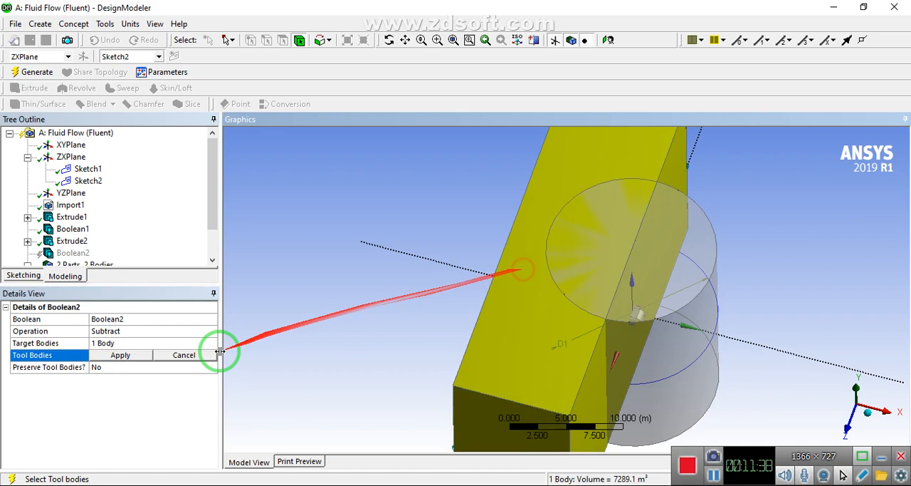
left_click(120, 355)
left_click(37, 72)
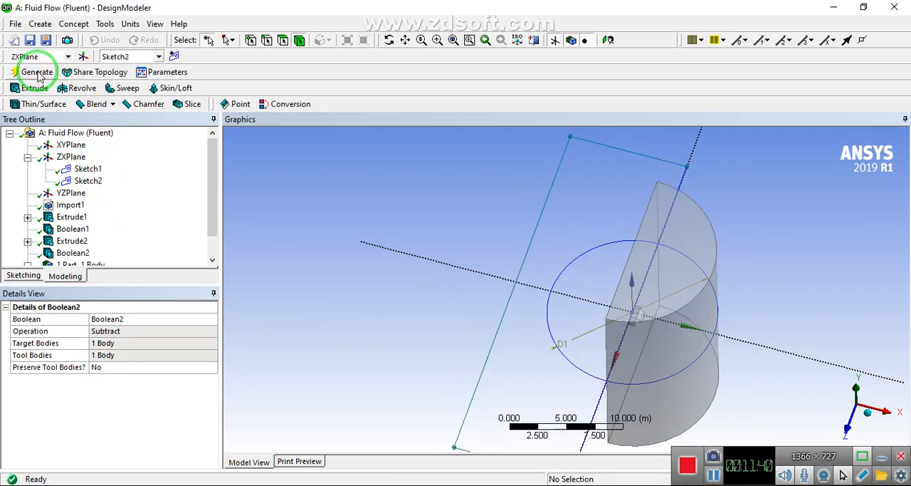
Inspect the half-cylinder and its parachute cavity, close DesignModeler, and open the Fluid Flow (Fluent) system's Mesh cell from Workbench
middle_click_drag(602, 240, 577, 345)
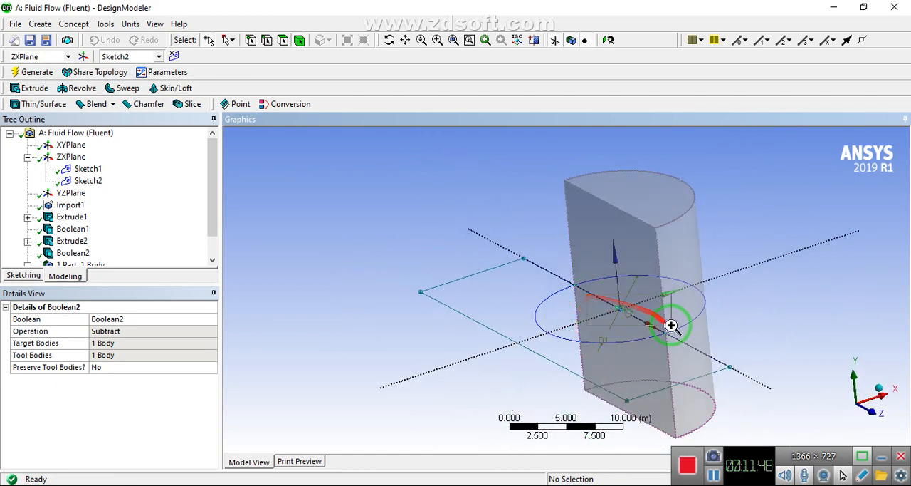
right_click_drag(671, 325, 673, 330)
scroll(453, 279, "down", 3)
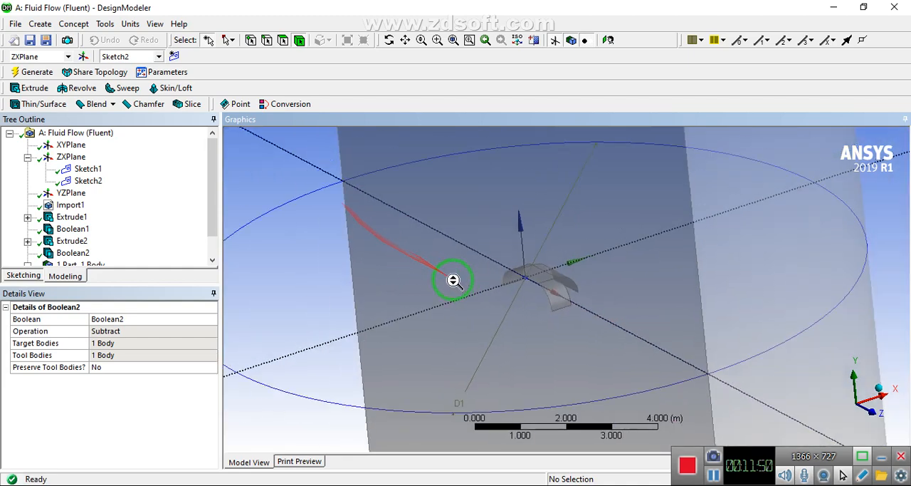
scroll(453, 280, "down", 3)
left_click(15, 24)
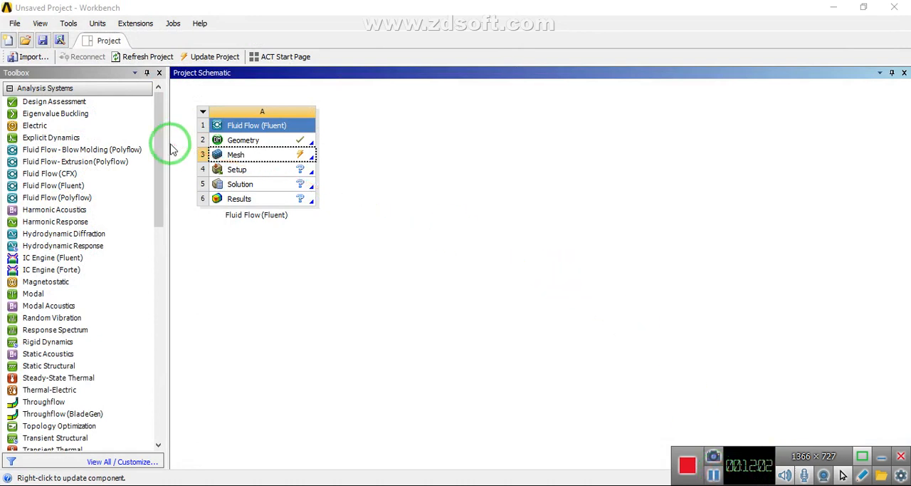
double_click(234, 155)
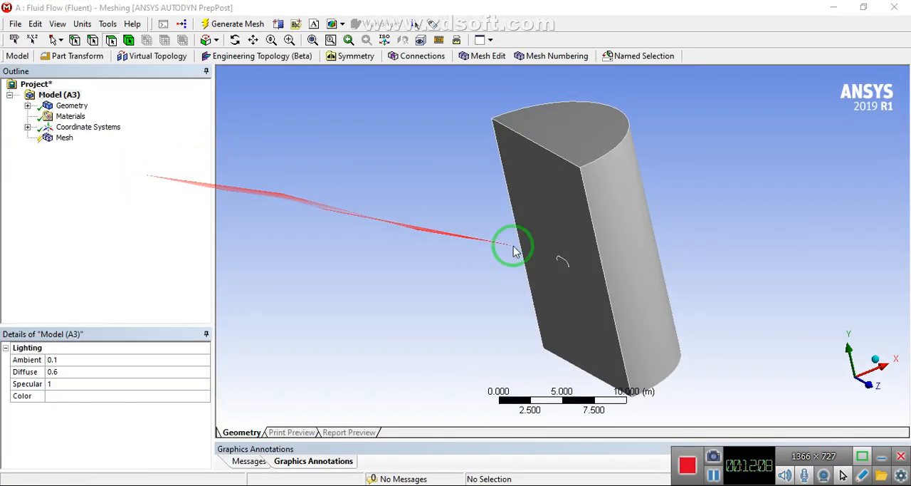
middle_click_drag(494, 246, 541, 250)
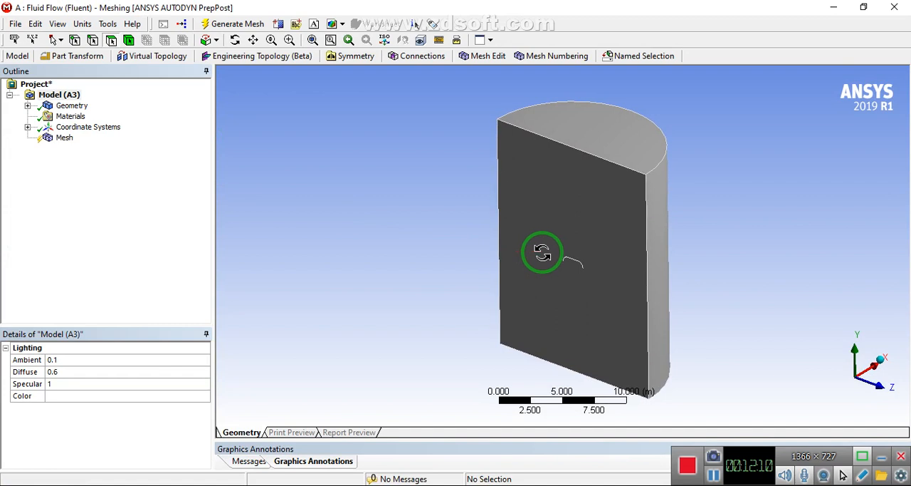
left_click(524, 195)
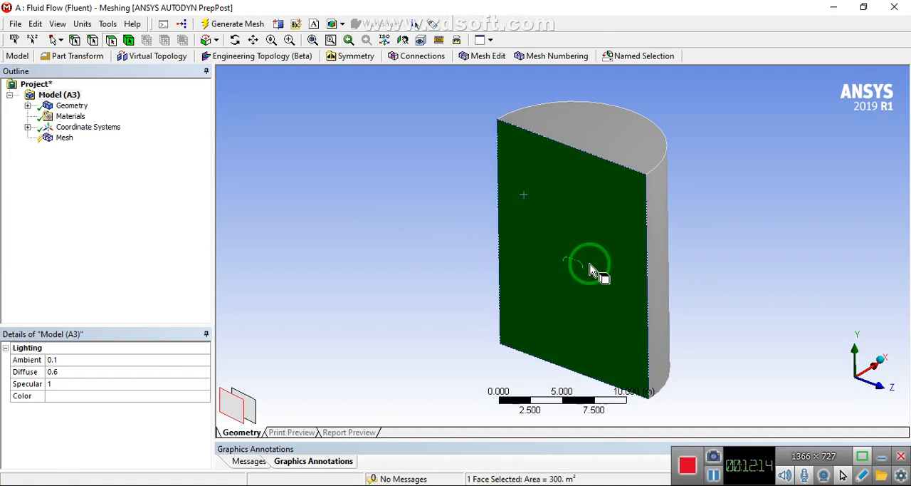
left_click(438, 273)
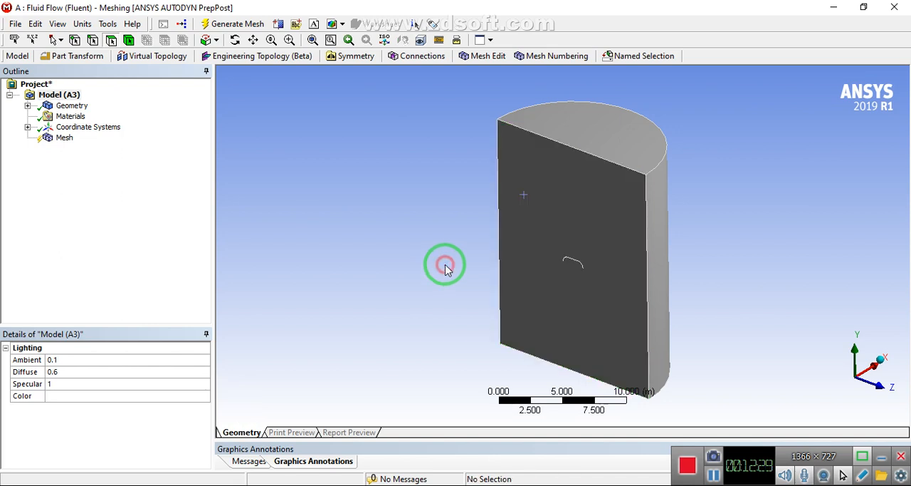
left_click(530, 183)
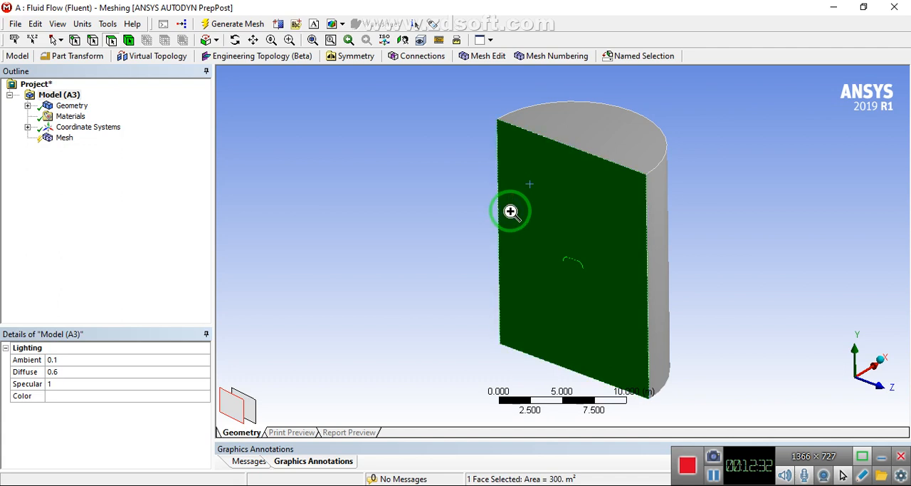
right_click(510, 211)
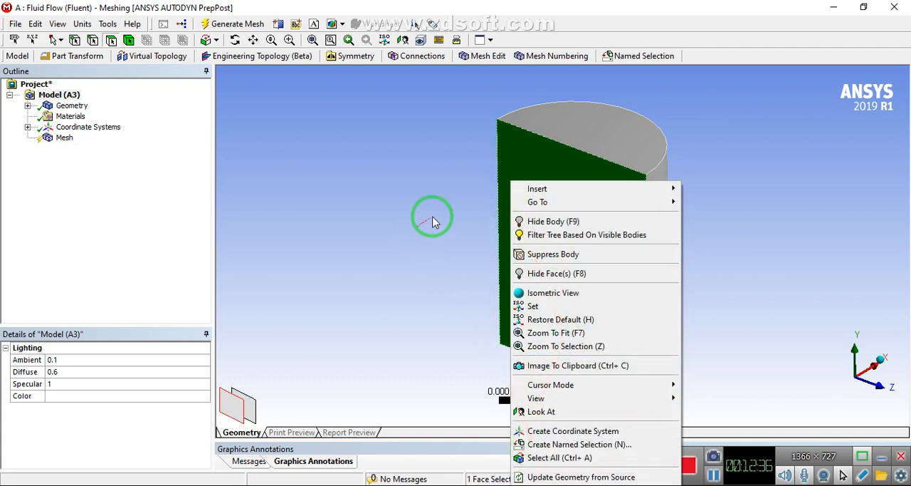
left_click(521, 151)
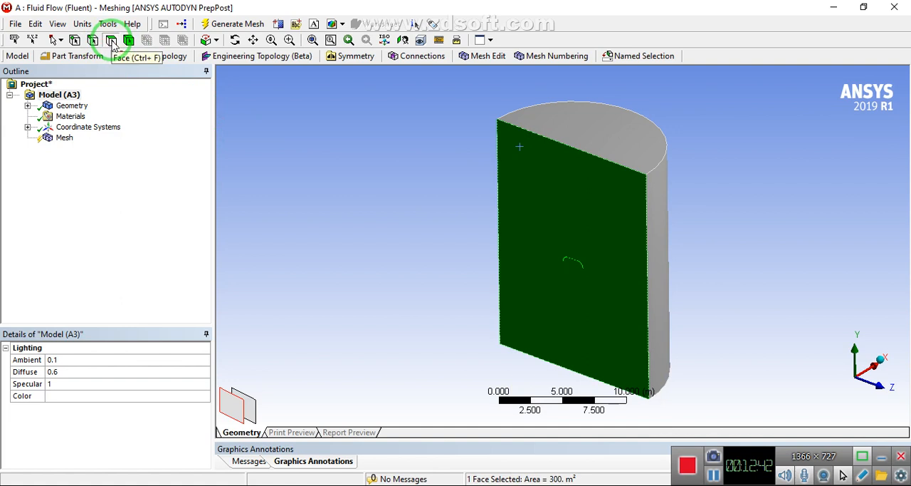
Create a named selection called Symmetery on the large flat face of the half-cylinder
left_click(553, 200)
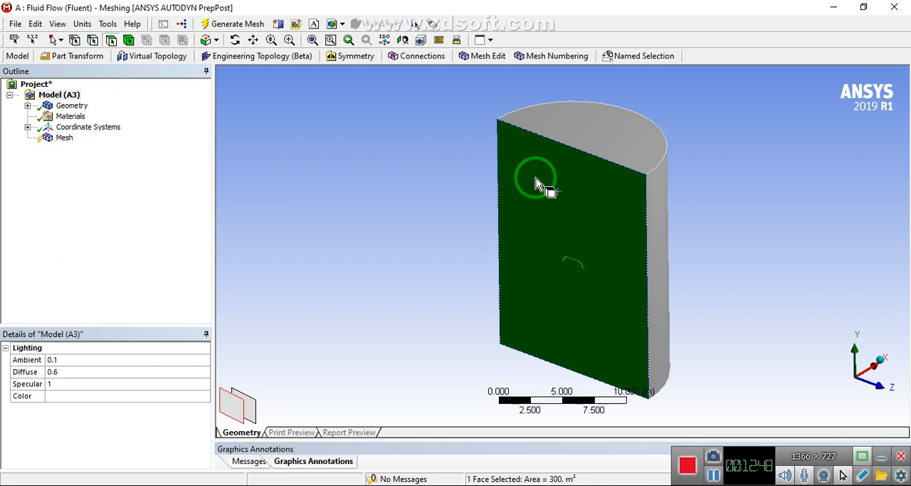
right_click(535, 179)
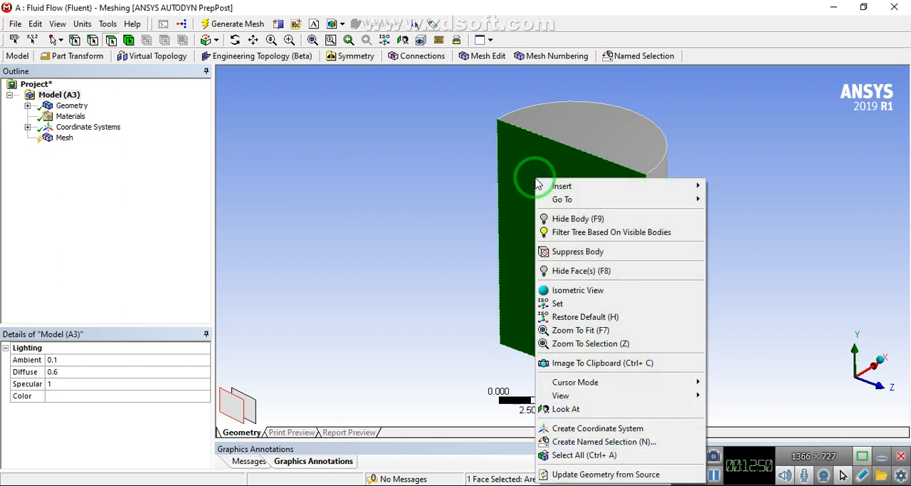
left_click(564, 441)
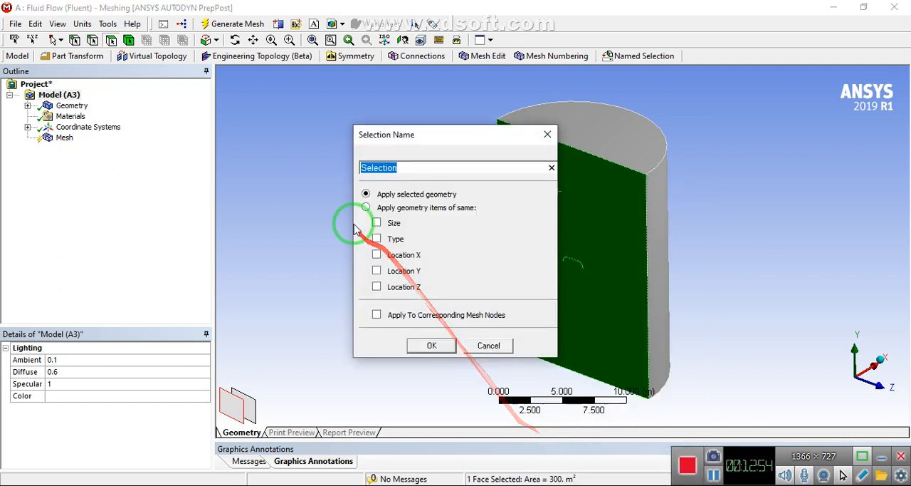
type("Sy")
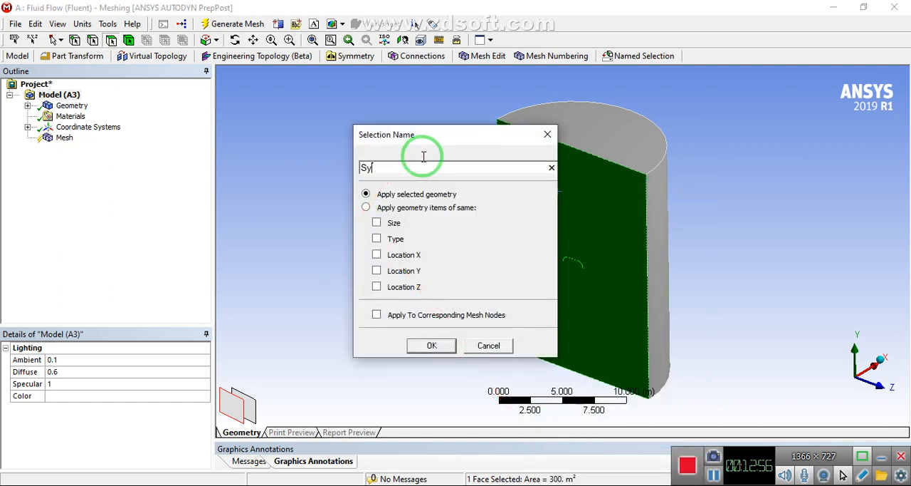
type("mmetery")
key("Return")
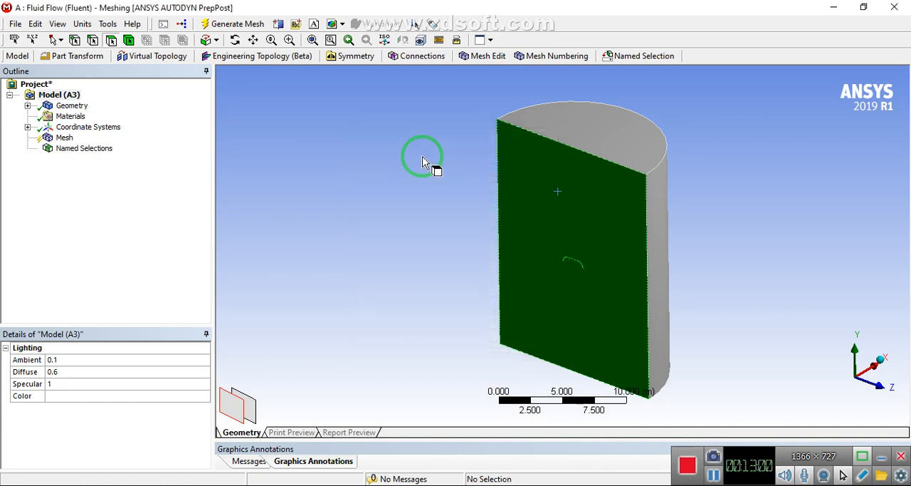
Create a named selection called outlet on the upper semicircular end face of the half-cylinder
left_click(343, 176)
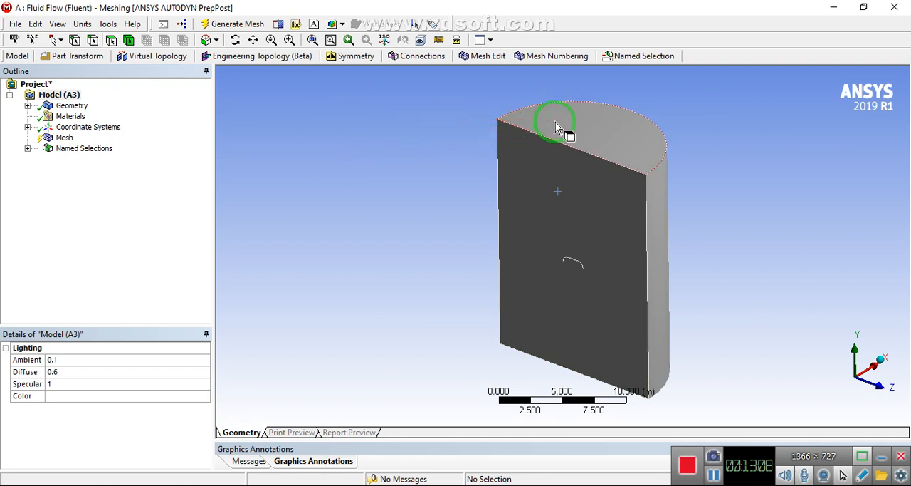
left_click(603, 133)
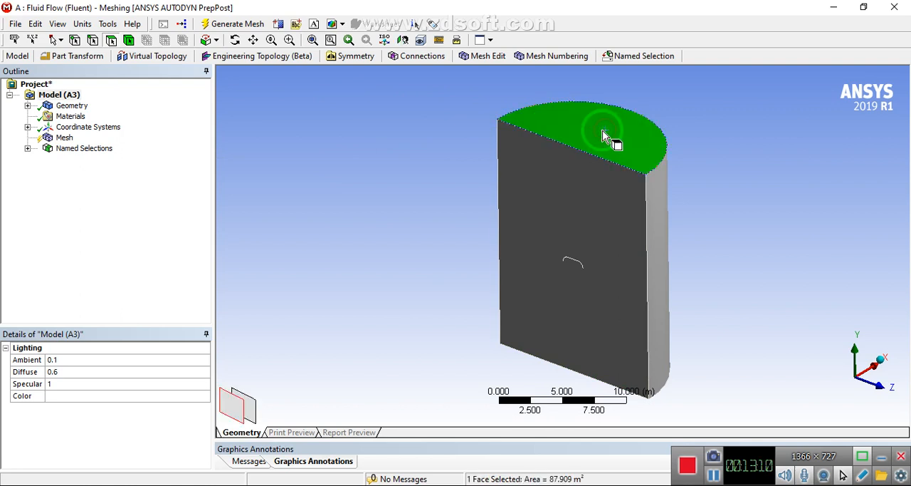
key("n")
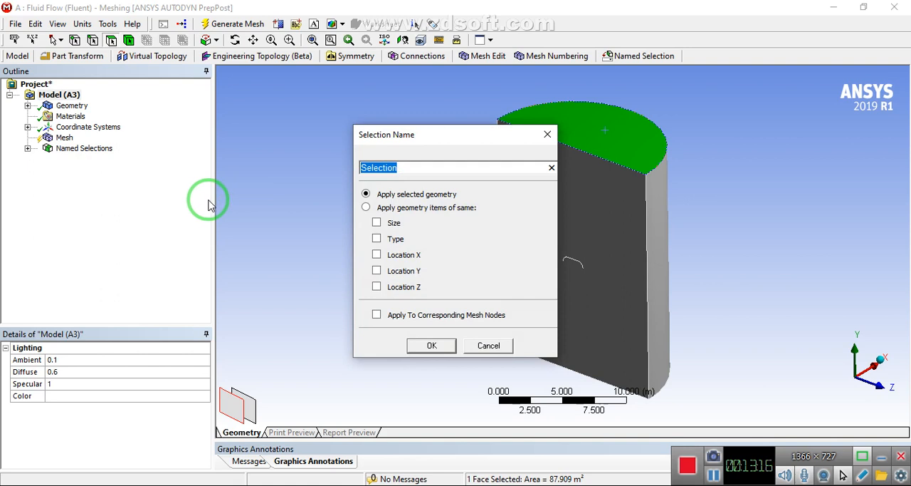
type("outlet")
key("Return")
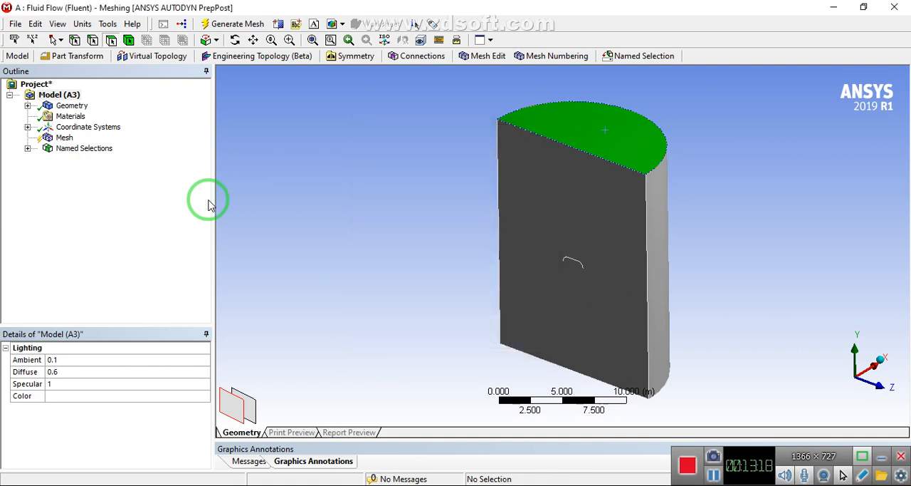
Create a far-field named selection on the curved outer face of the half-cylinder
left_click(665, 235)
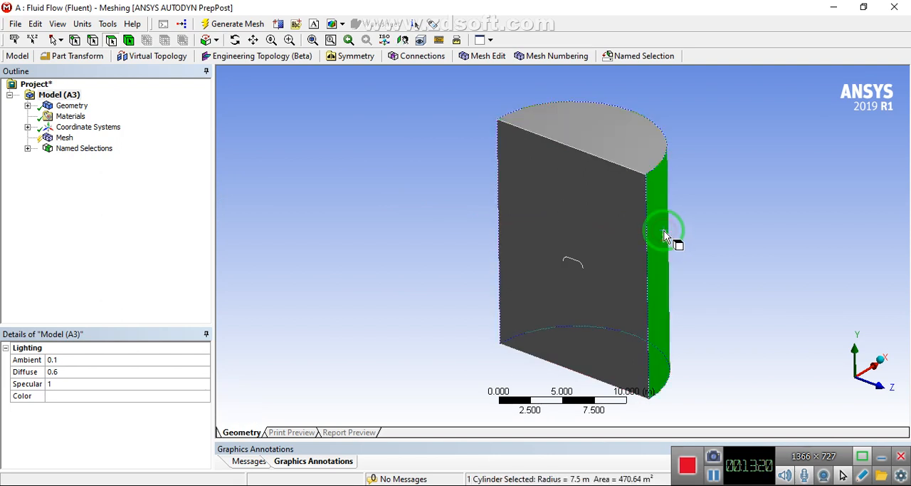
middle_click_drag(664, 235, 563, 220)
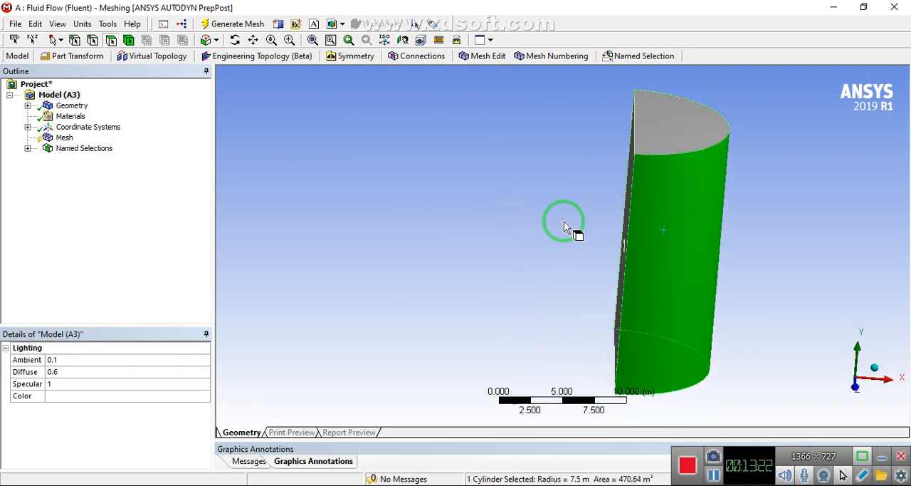
type("nFarfield")
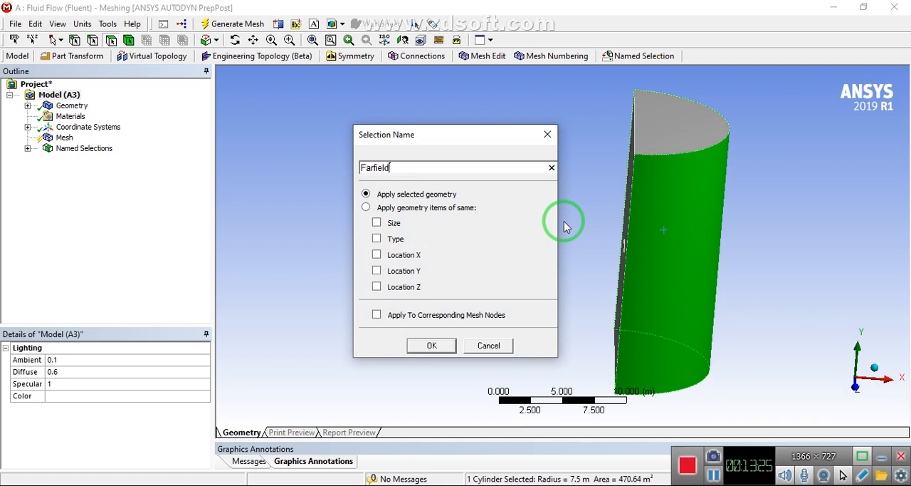
key("Return")
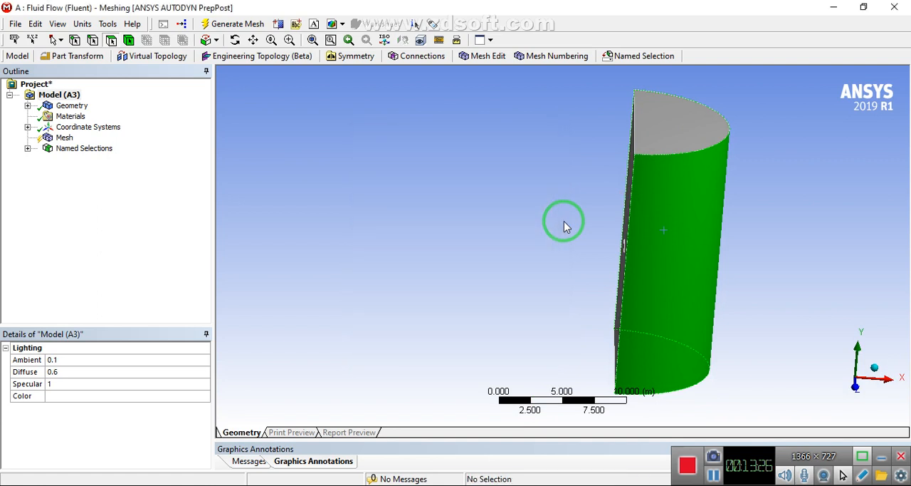
Create a named selection called inlet on the lower semicircular end face of the half-cylinder
middle_click_drag(566, 226, 677, 311)
left_click(664, 307)
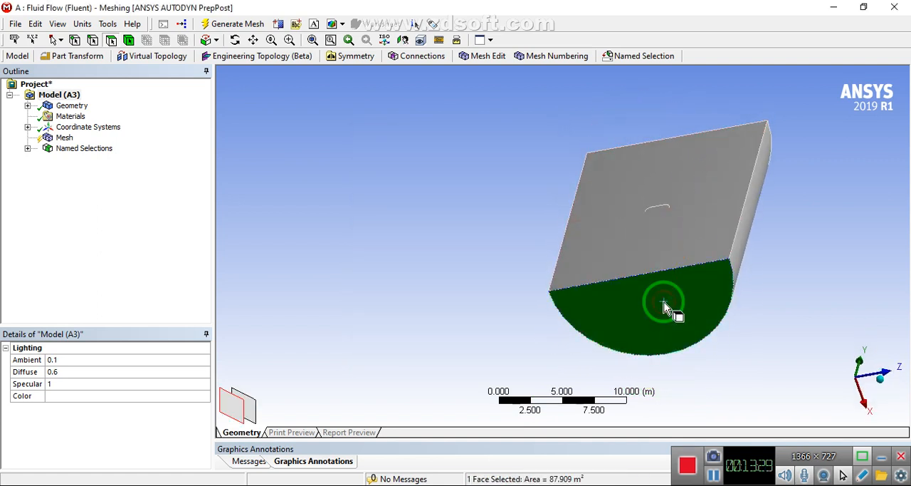
type("ninlet")
key("Return")
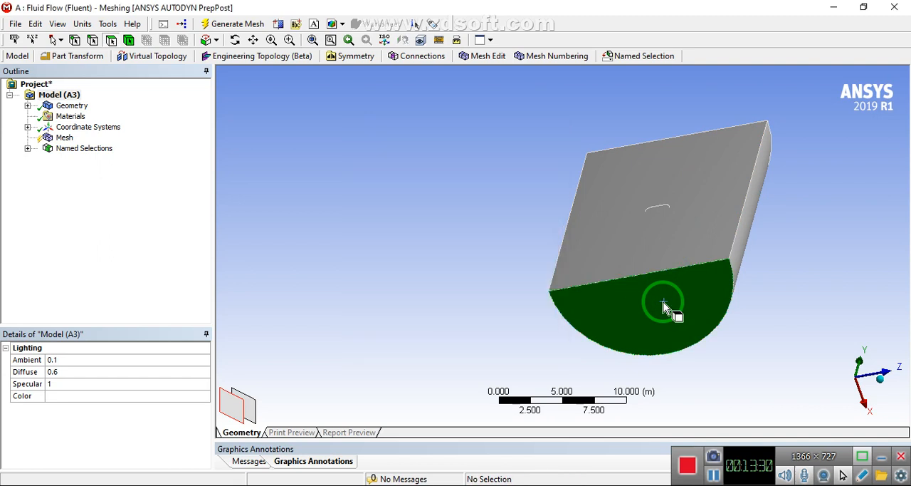
Hide the large flat face and the curved outer face of the half-cylinder to expose the parachute faces inside
middle_click_drag(661, 302, 664, 226)
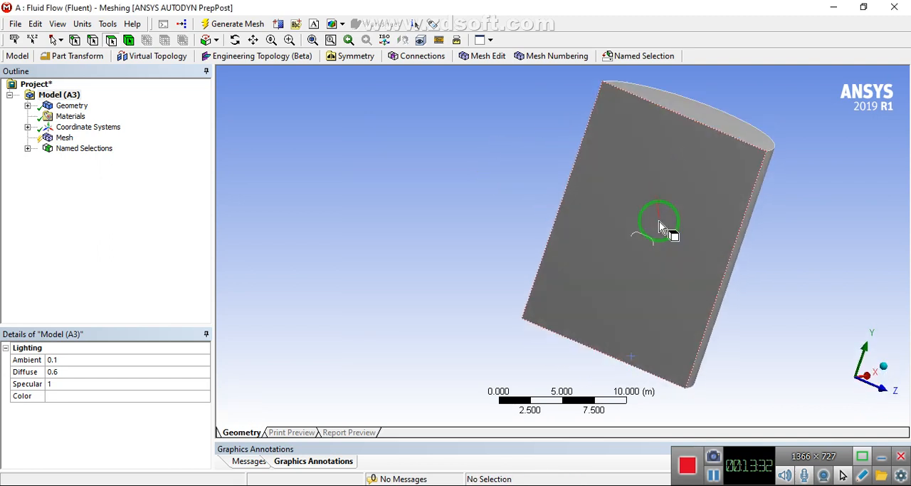
middle_click_drag(702, 179, 548, 166)
left_click(574, 129)
right_click(574, 129)
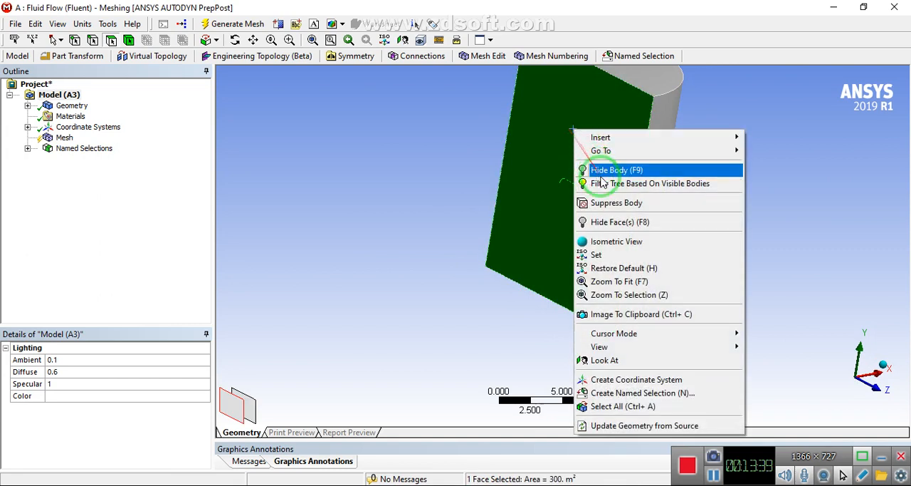
left_click(616, 223)
right_click(616, 143)
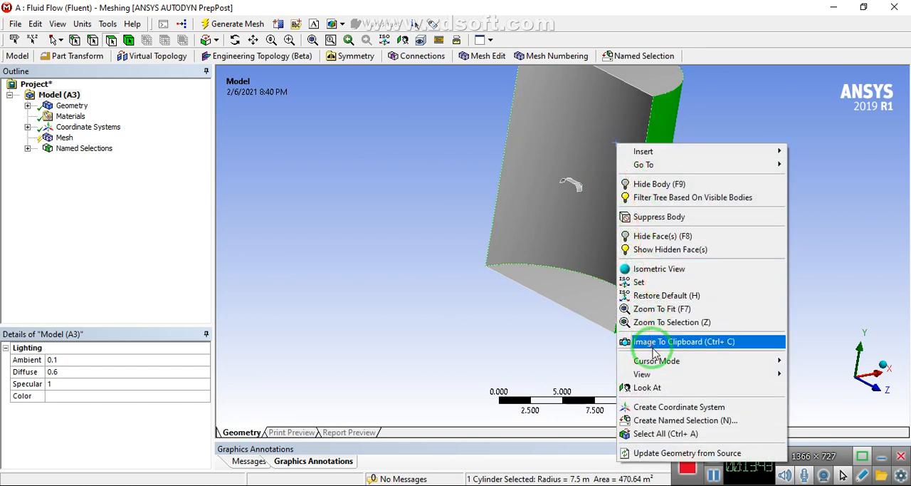
left_click(652, 235)
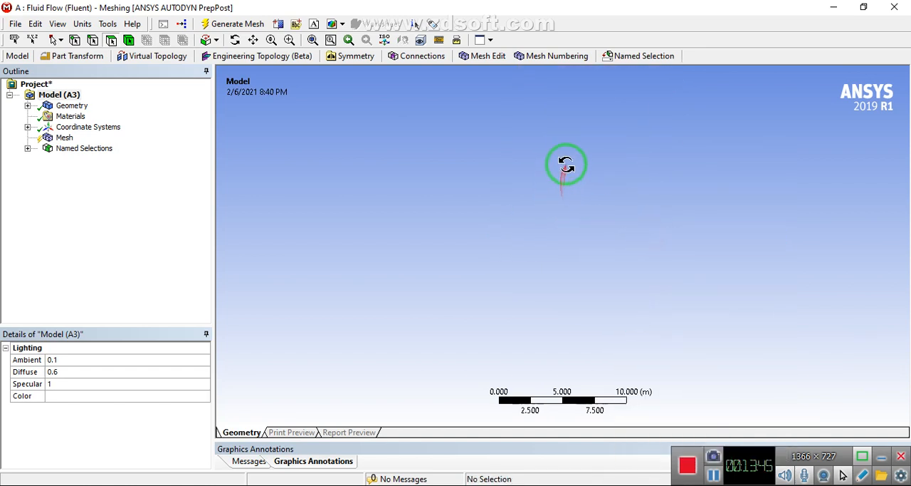
left_click(289, 40)
left_click(312, 40)
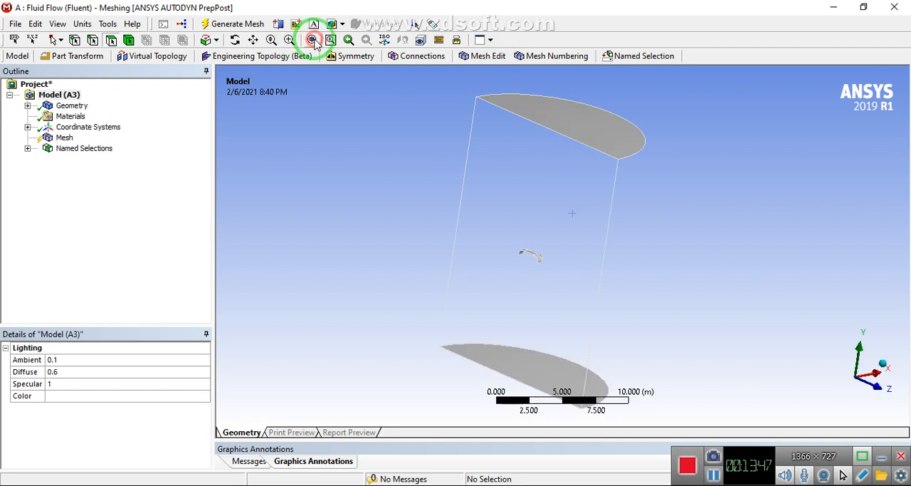
Create an upper-interface named selection from the four upper parachute faces: the flat center and its three curved flaps
left_click_drag(491, 228, 548, 264)
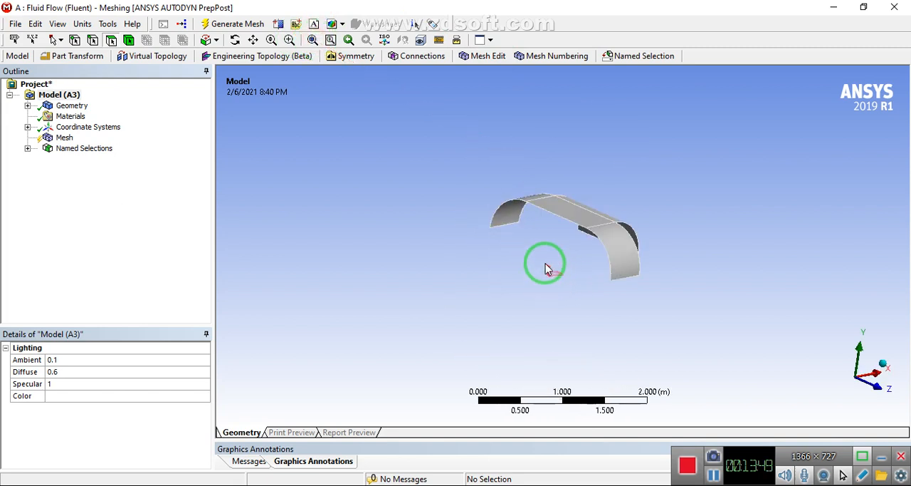
left_click_drag(493, 167, 682, 297)
left_click(540, 205)
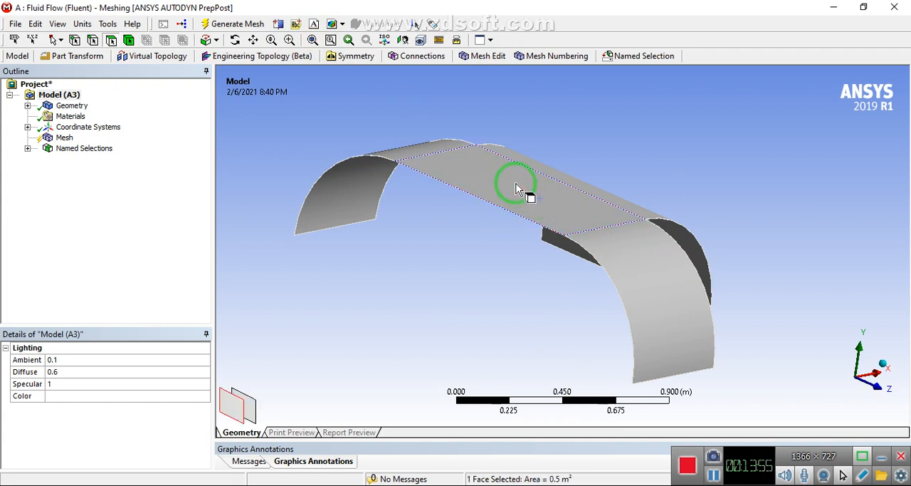
left_click_drag(516, 189, 415, 145)
left_click(422, 147, "ctrl")
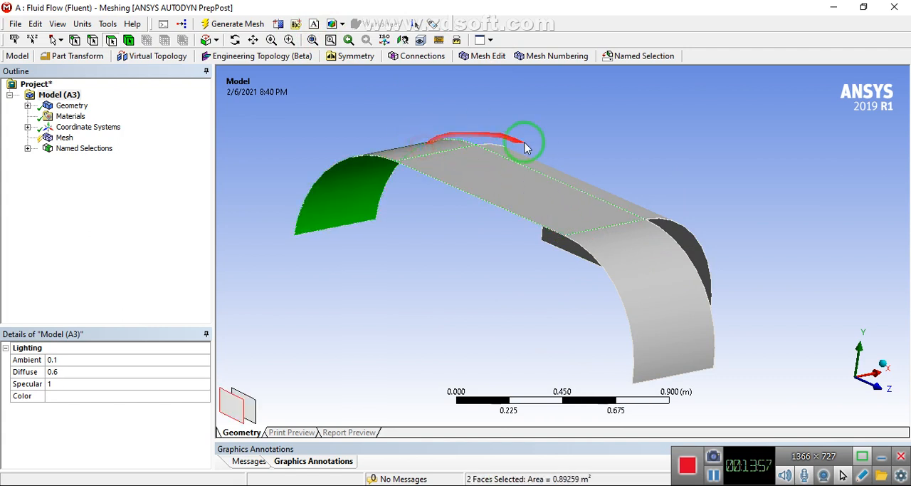
left_click(533, 164, "ctrl")
left_click(628, 255, "ctrl")
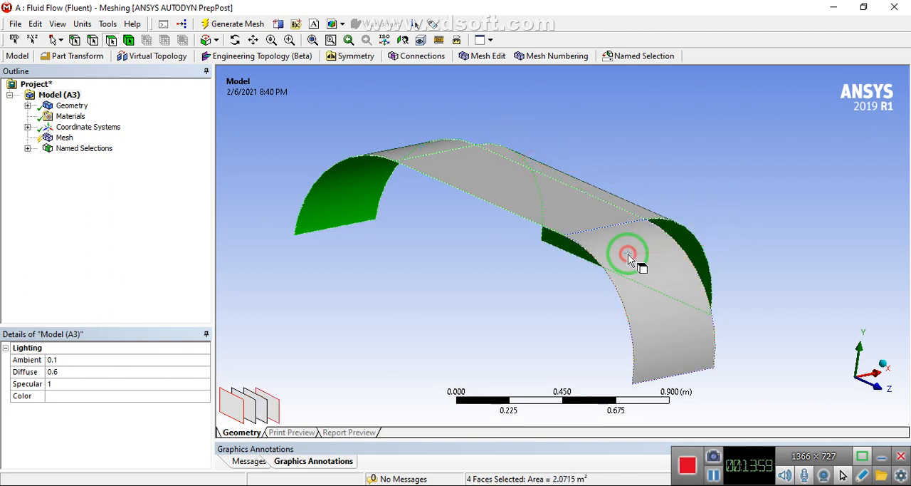
key("n")
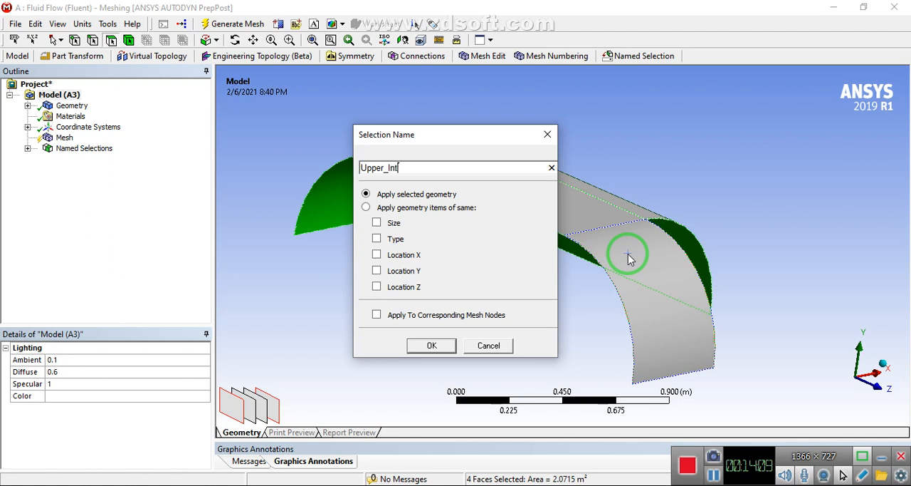
type("erfac")
key("Return")
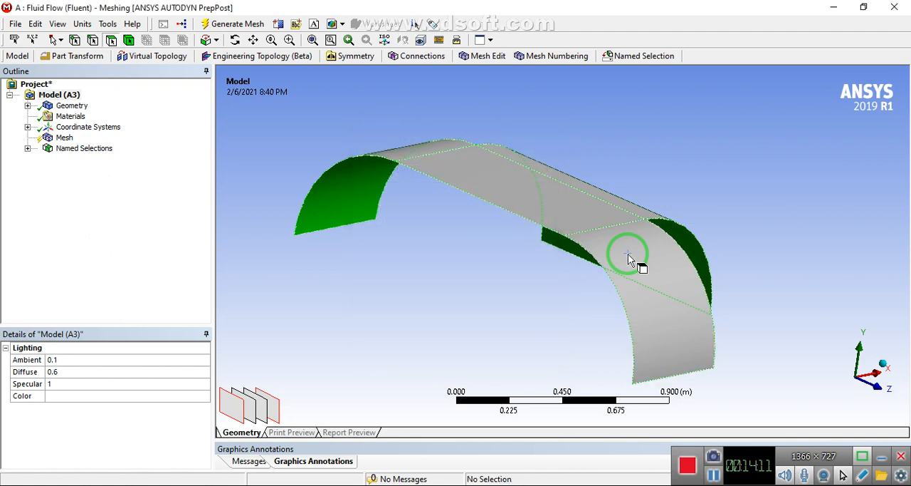
Create a named selection called Lower from the four lower parachute faces: the flat center and its three curved flaps
middle_click_drag(627, 254, 505, 135)
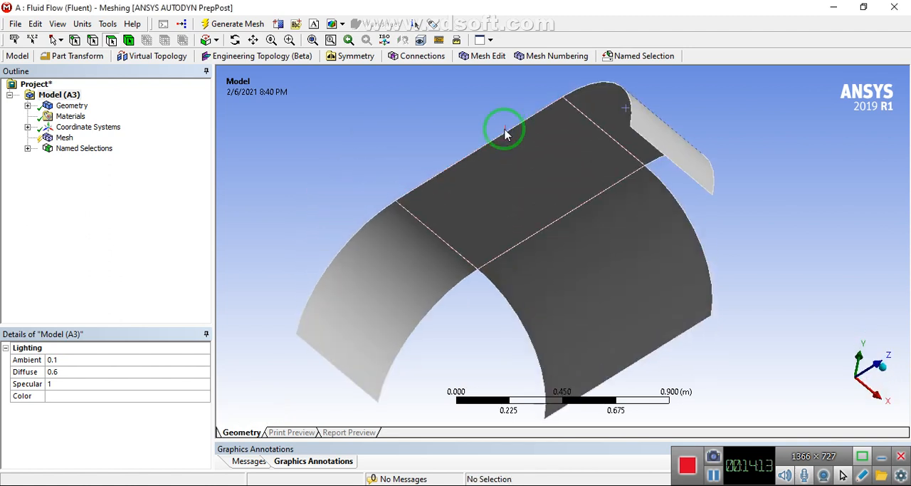
left_click(493, 172)
left_click(497, 266, "ctrl")
left_click(567, 282, "ctrl")
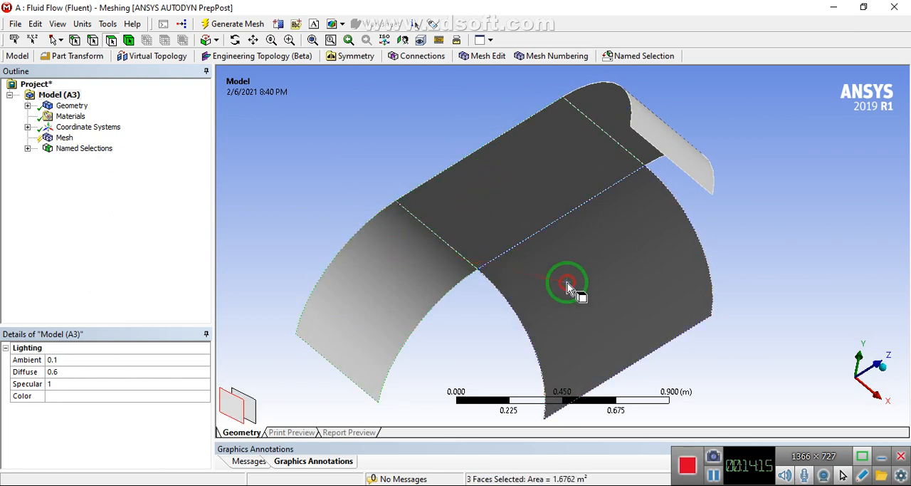
middle_click_drag(565, 209, 587, 172)
left_click(641, 102, "ctrl")
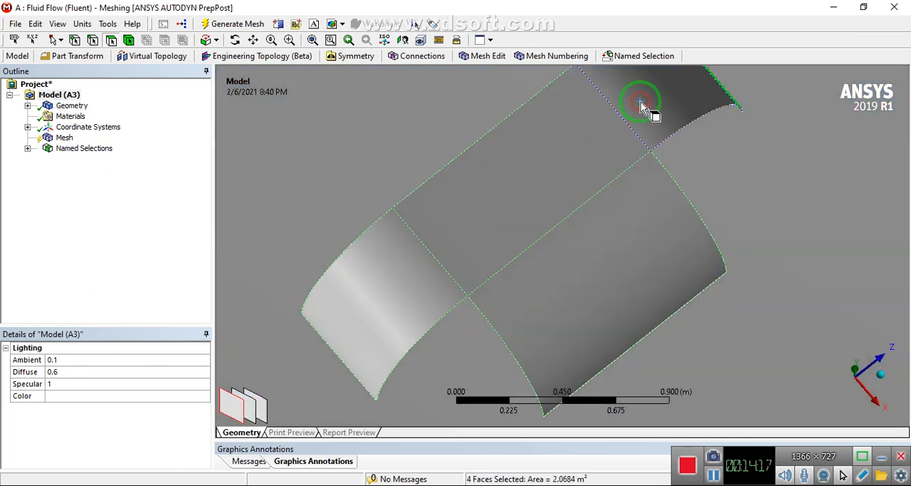
key("n")
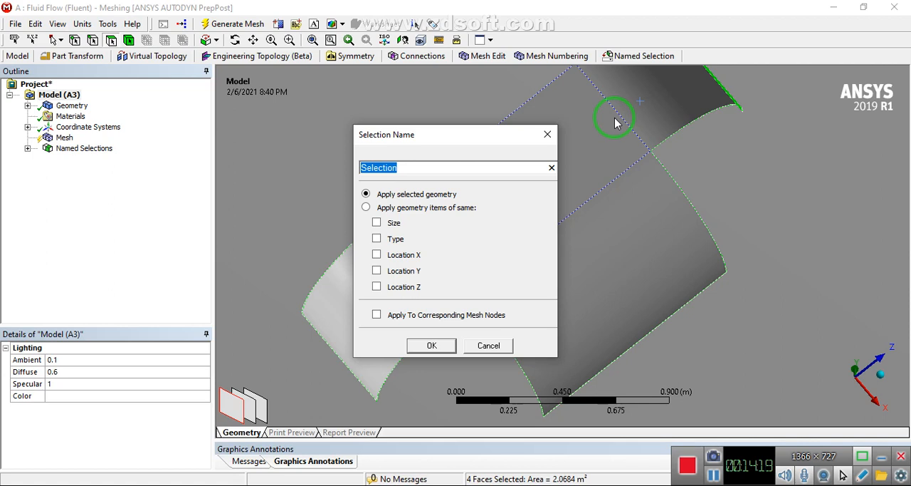
type("Lower")
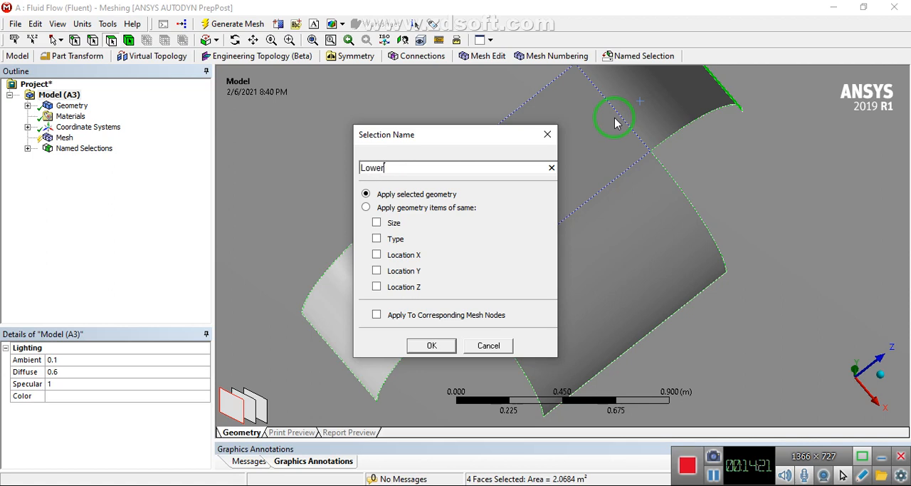
key("Return")
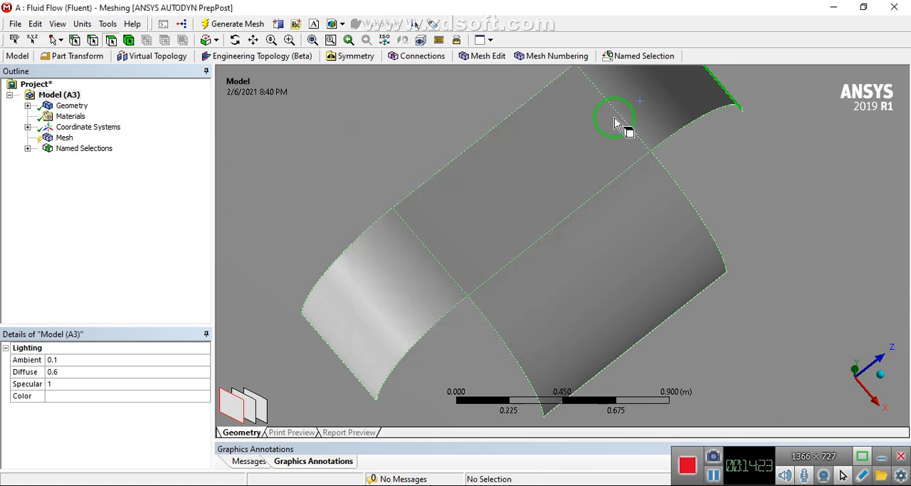
Rename the Lower named selection as Lower_Interface
left_click(27, 148)
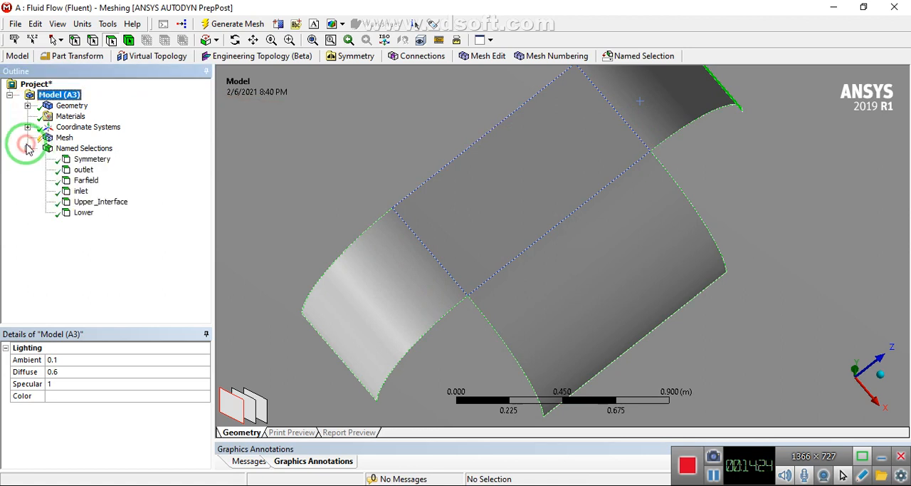
left_click(84, 213)
right_click(86, 217)
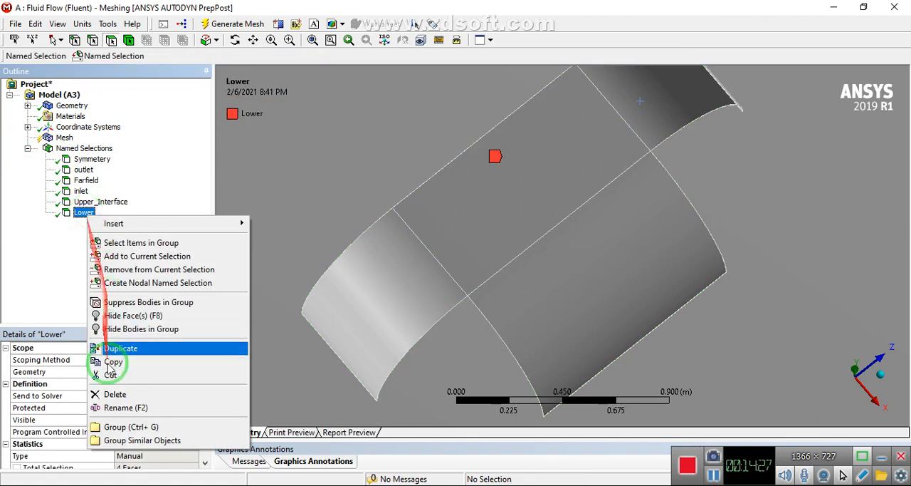
left_click(118, 407)
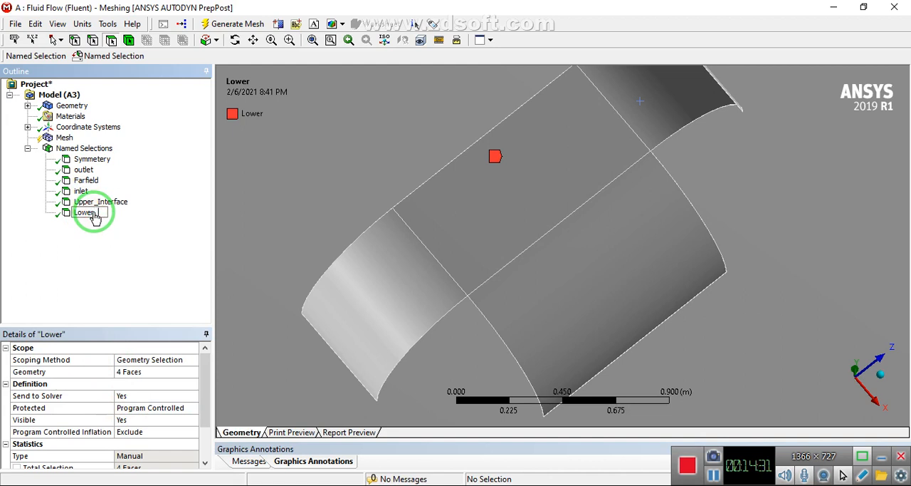
type("_Interface")
key("Return")
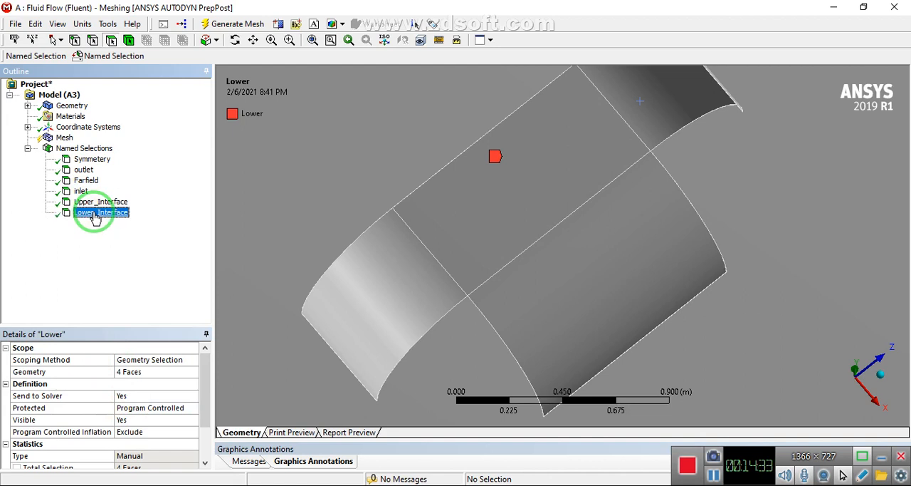
Hide the two semicircular end faces of the half-cylinder to isolate the parachute
scroll(455, 148, "up", 5)
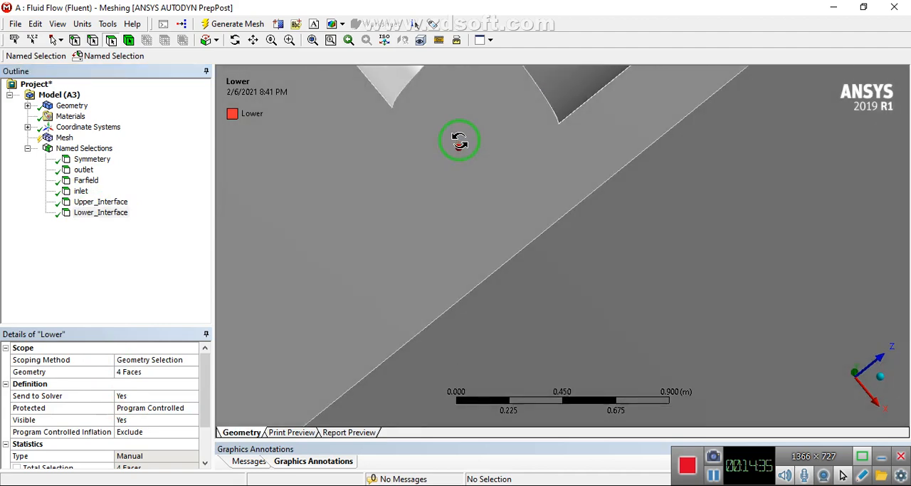
scroll(460, 141, "down", 6)
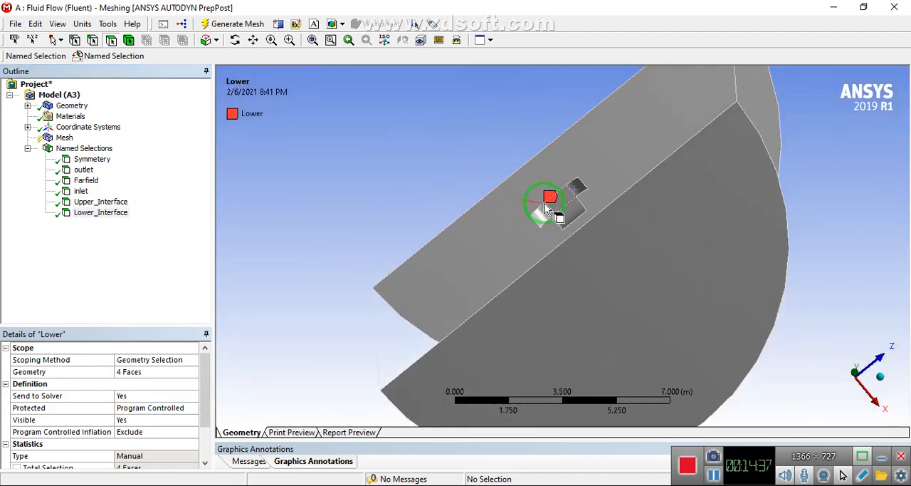
left_click(636, 231)
left_click(636, 142, "ctrl")
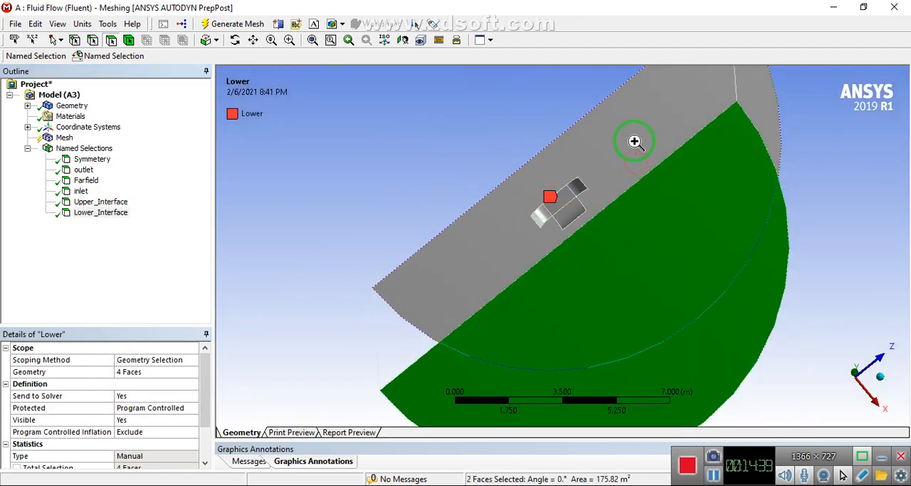
right_click(636, 146)
left_click(653, 235)
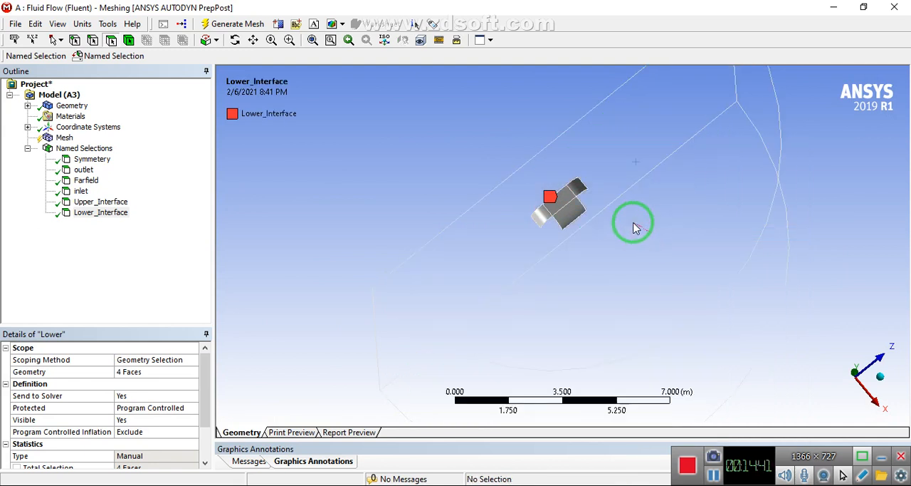
Select the thin straight end face and the adjoining thin curved edge face at the outer corner of one parachute flap
middle_click_drag(562, 209, 573, 140)
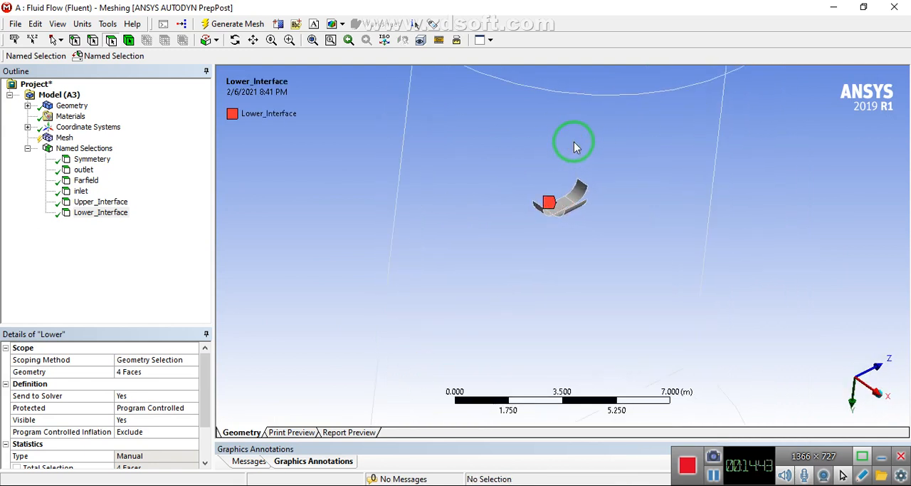
right_click_drag(569, 217, 595, 227)
mouse_move(448, 162)
right_mouse_down()
mouse_move(515, 229)
mouse_move(602, 295)
mouse_move(628, 214)
right_mouse_up()
left_click(622, 211)
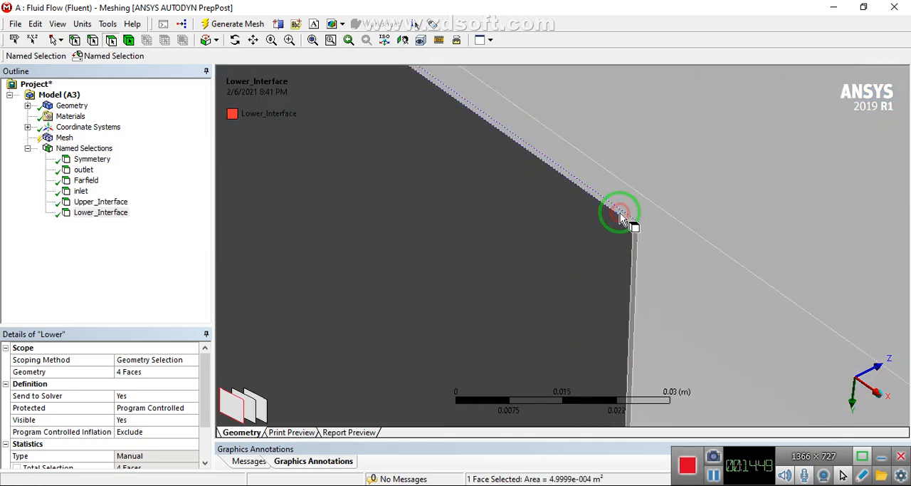
left_click(635, 250, "ctrl")
scroll(634, 250, "down", 8)
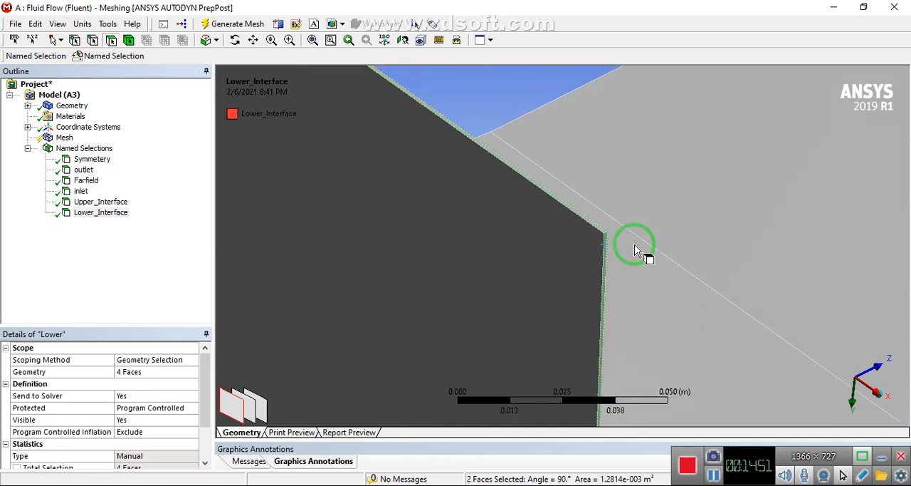
Add the neighboring flap's thin curved edge face and thin straight end face to the selection
scroll(596, 259, "down", 3)
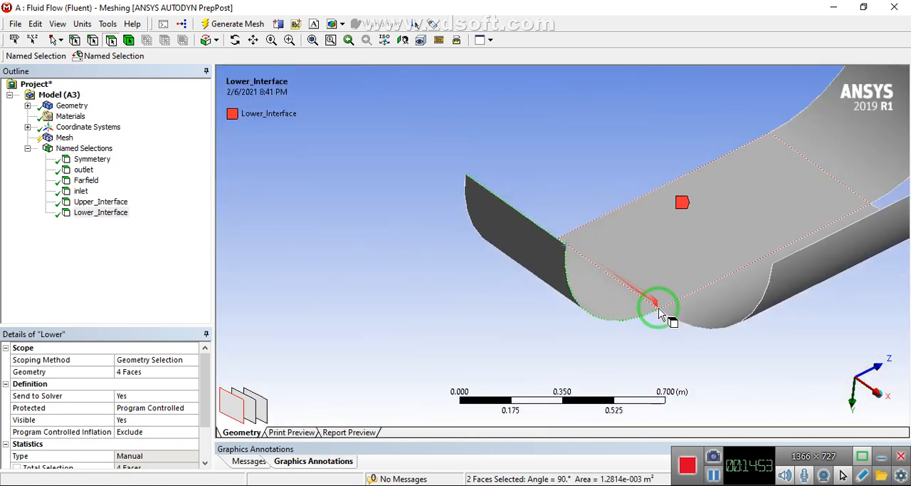
right_click_drag(658, 306, 675, 318)
right_click_drag(433, 234, 494, 284)
left_click(413, 146, "ctrl")
scroll(412, 146, "down", 3)
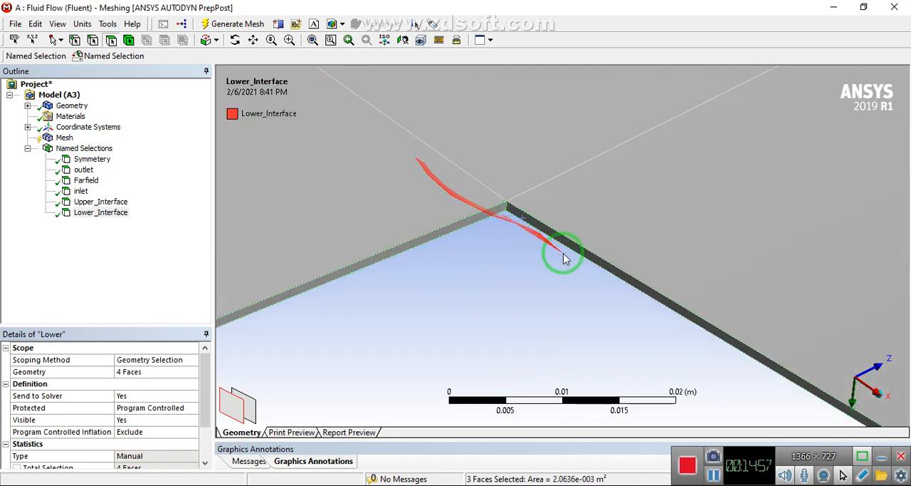
scroll(570, 256, "down", 4)
scroll(571, 258, "down", 4)
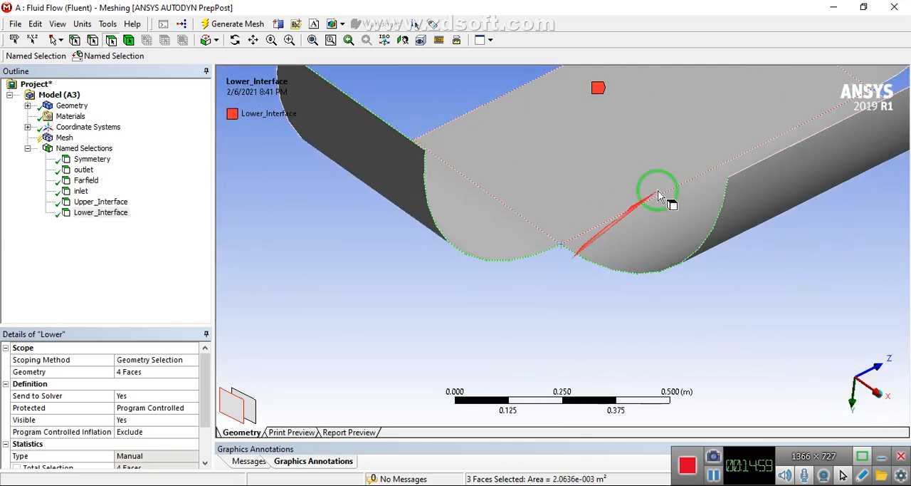
right_click_drag(722, 161, 767, 187)
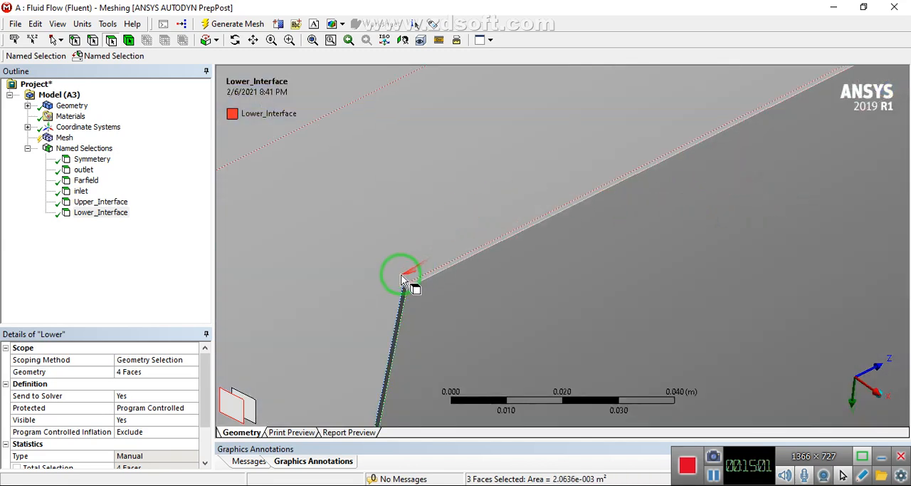
right_click_drag(406, 278, 463, 306)
left_click(388, 219, "ctrl")
scroll(391, 217, "down", 5)
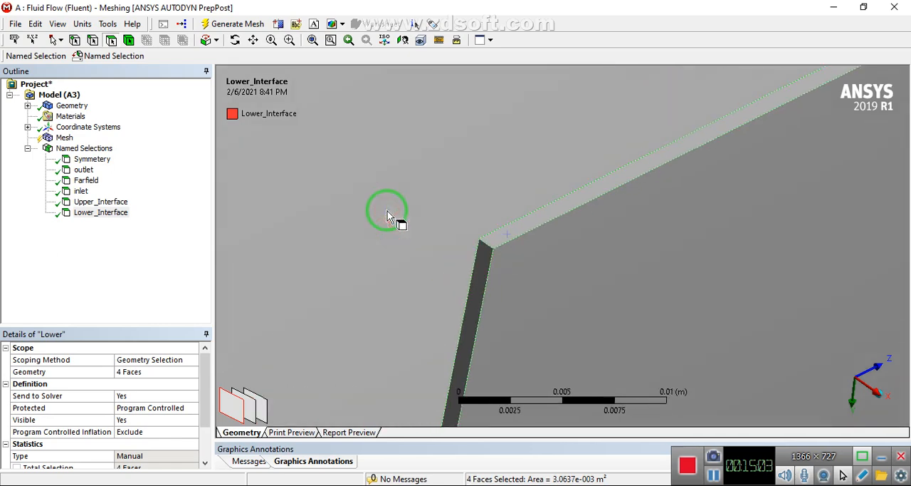
scroll(488, 217, "down", 4)
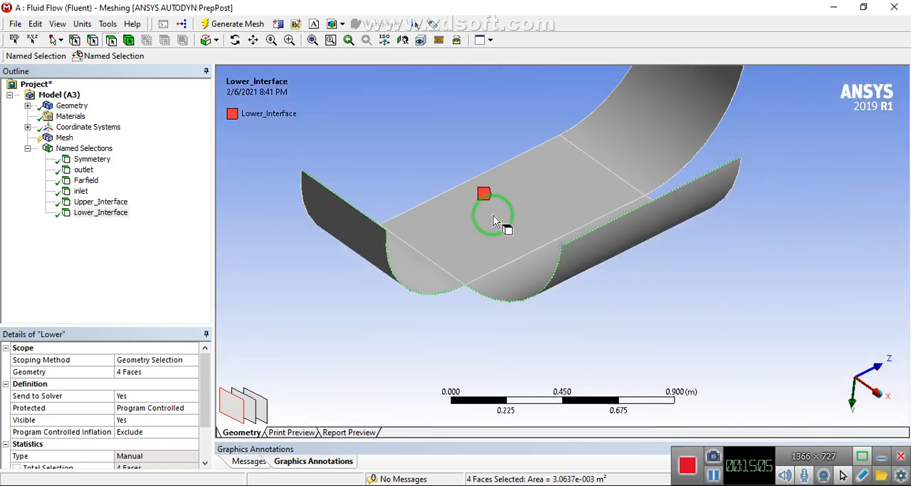
Add the two thin curved edge faces that meet at the parachute's other flap junction to the selection
middle_click_drag(723, 186, 555, 264)
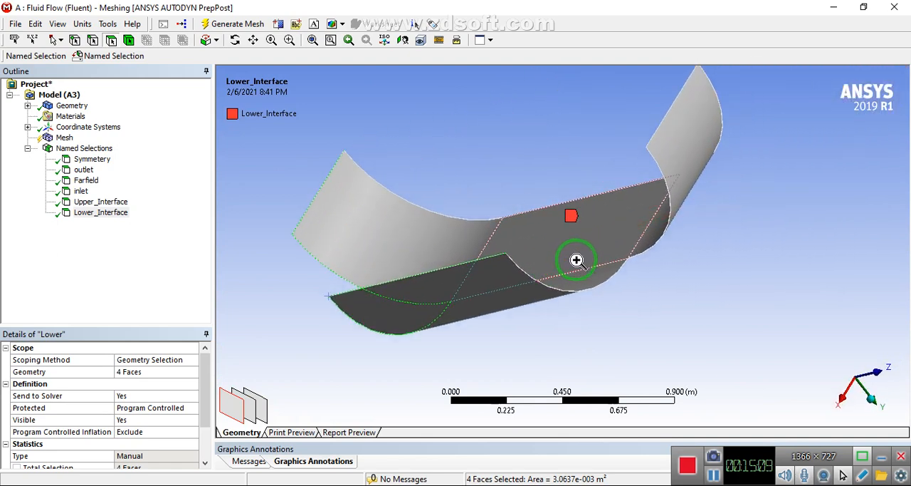
scroll(654, 256, "up", 5)
scroll(696, 197, "up", 5)
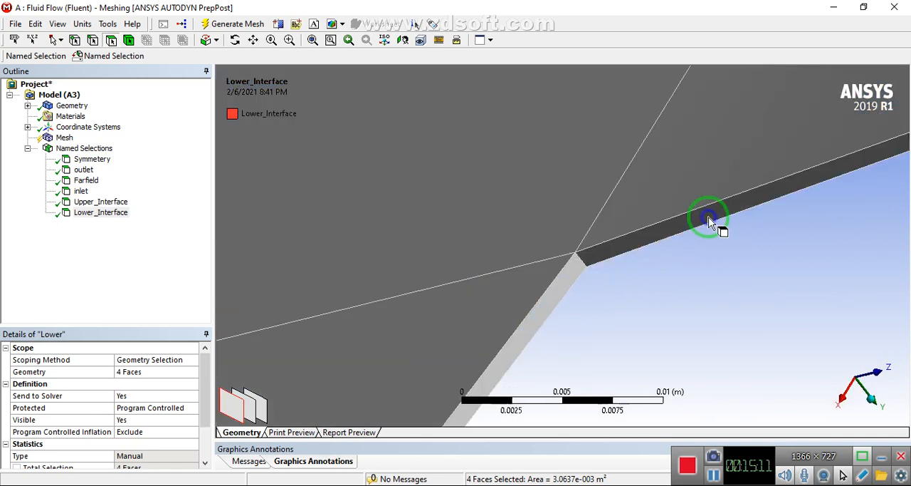
left_click(598, 257, "ctrl")
left_click(574, 271, "ctrl")
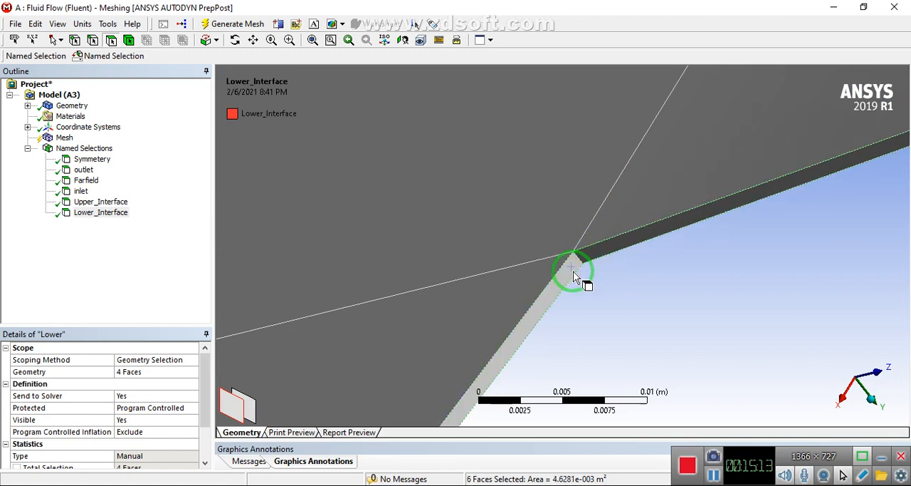
scroll(574, 274, "down", 5)
Add the third flap's thin straight end face and create a named selection called Tip from the seven thin edge faces
middle_click_drag(574, 276, 625, 114)
right_click_drag(587, 91, 606, 113)
right_click_drag(449, 318, 491, 341)
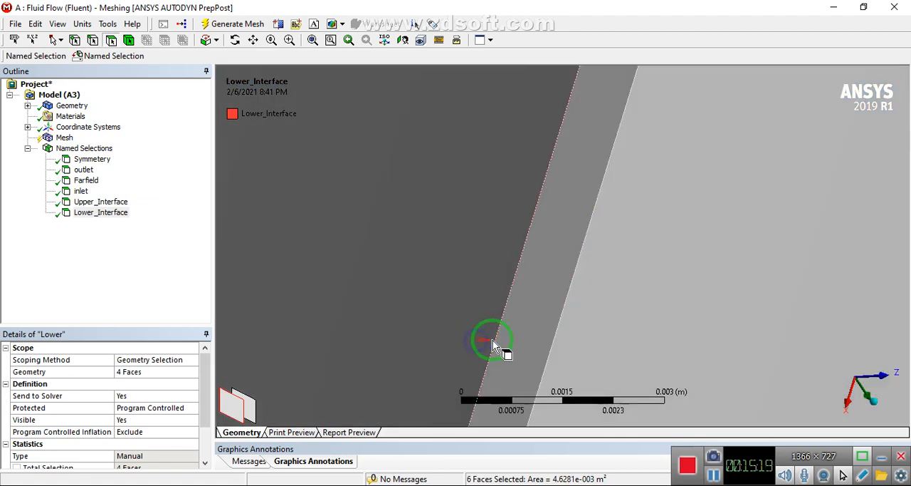
left_click(534, 296, "ctrl")
scroll(534, 296, "down", 8)
scroll(534, 295, "down", 4)
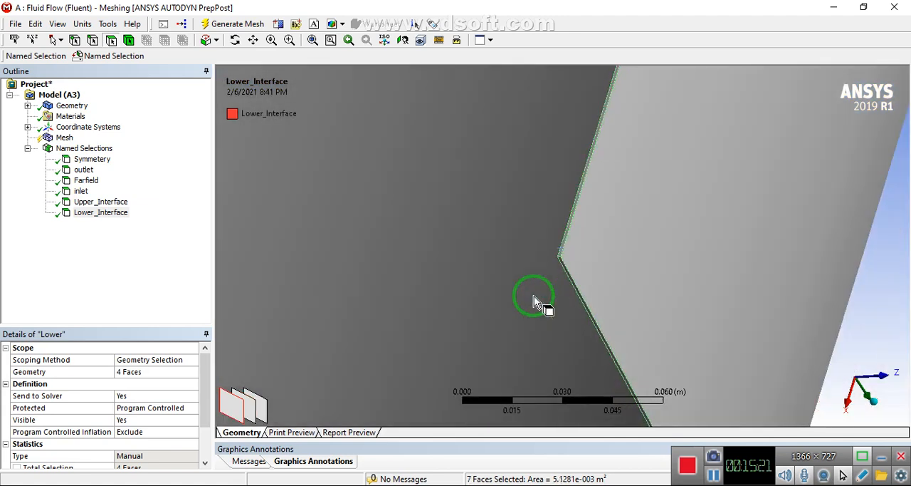
key("n")
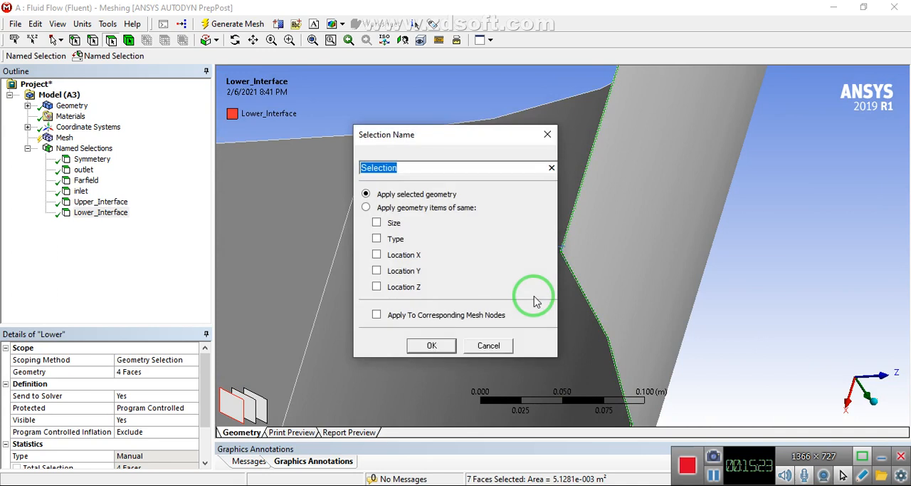
type("Tip")
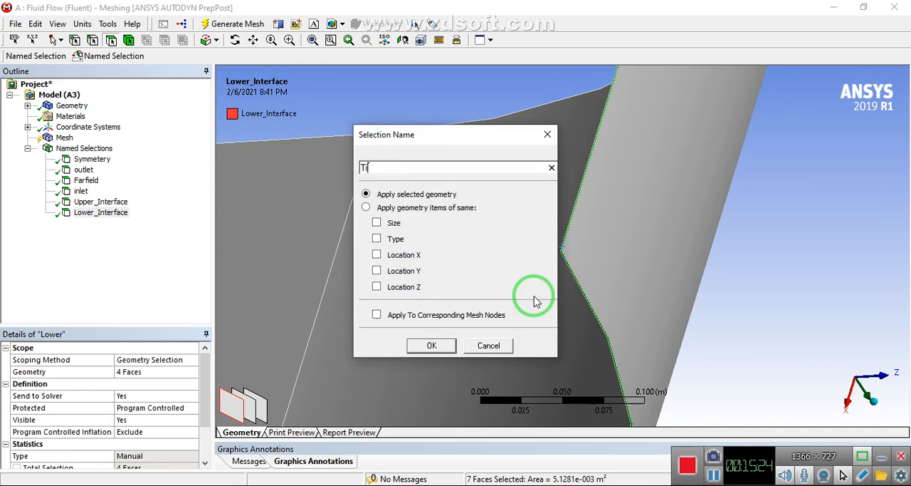
left_click(432, 344)
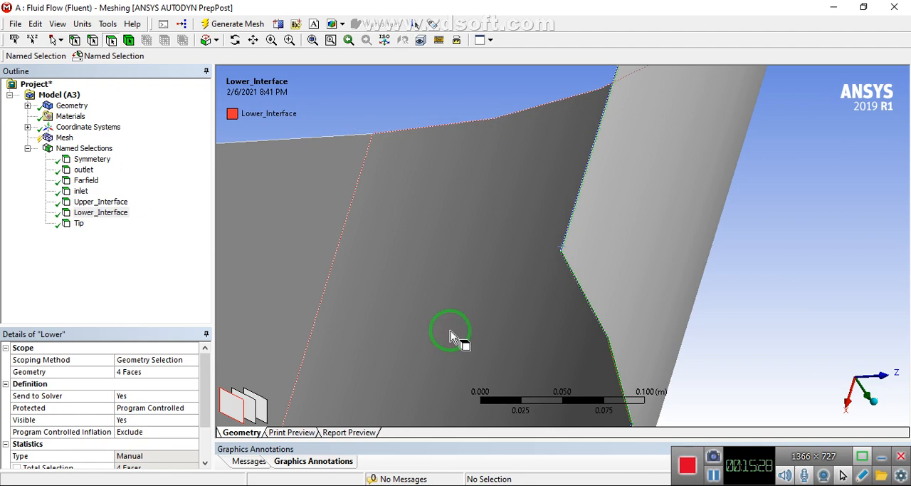
Show the hidden faces of the half-cylinder fluid domain around the parachute again
left_click(473, 267)
scroll(473, 262, "down", 10)
scroll(473, 266, "down", 5)
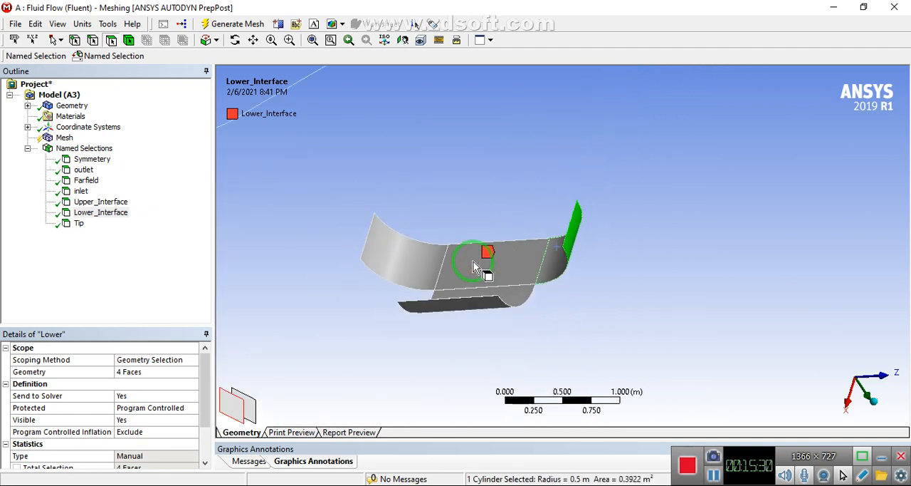
scroll(473, 267, "down", 3)
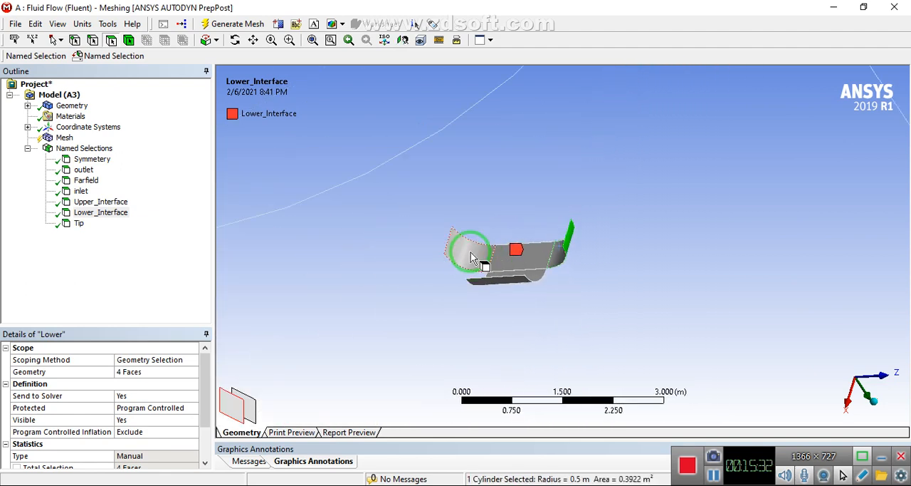
scroll(470, 181, "down", 5)
right_click(470, 187)
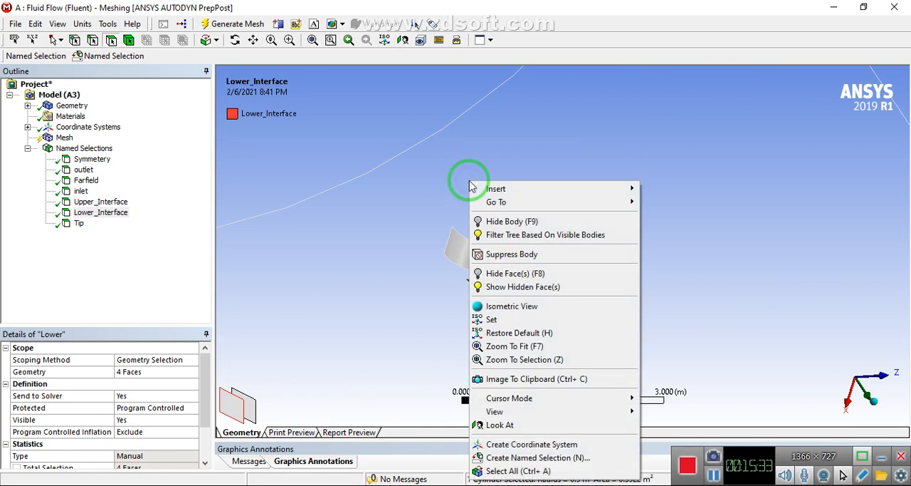
left_click(521, 288)
scroll(480, 270, "down", 8)
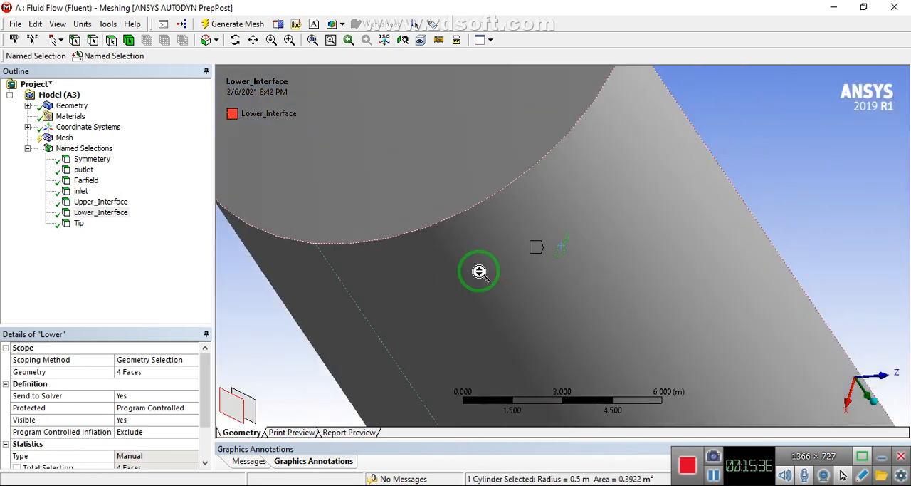
Try to generate the mesh of the half-cylinder fluid domain with the default mesh settings
middle_click_drag(457, 288, 650, 240)
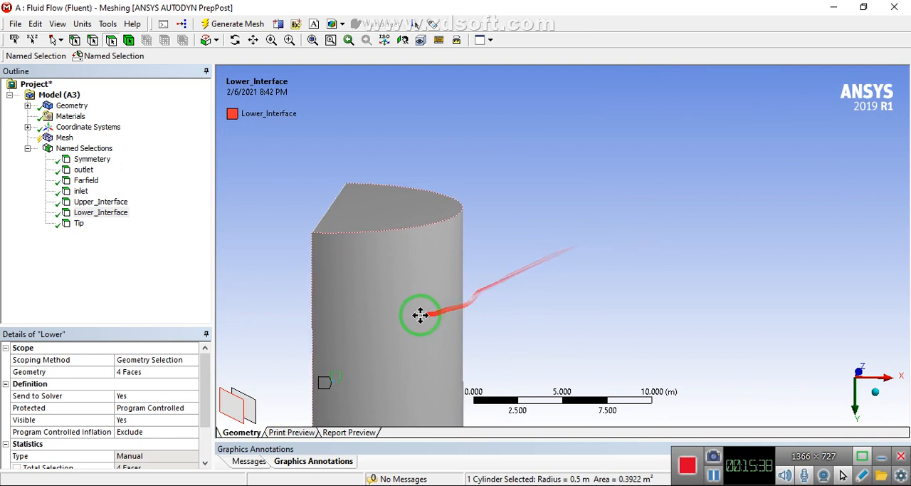
middle_click_drag(421, 315, 669, 166, "ctrl")
scroll(596, 207, "down", 4)
middle_click_drag(578, 222, 695, 228)
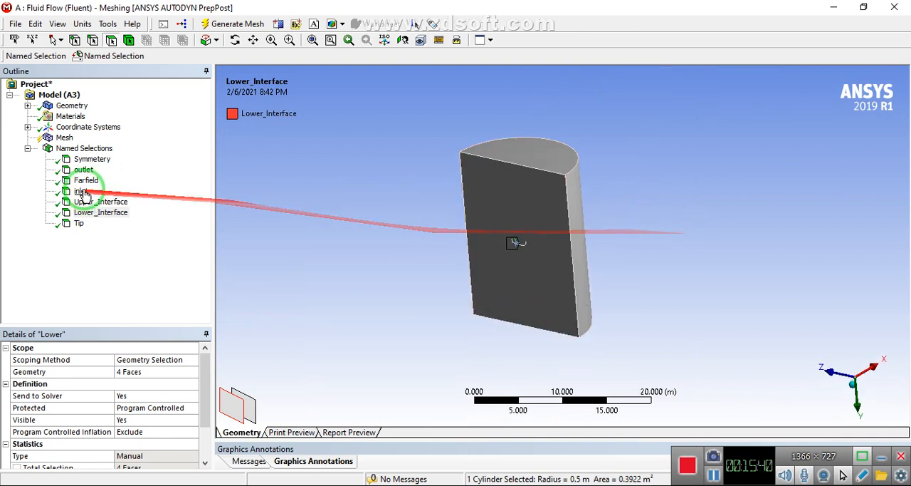
left_click(63, 137)
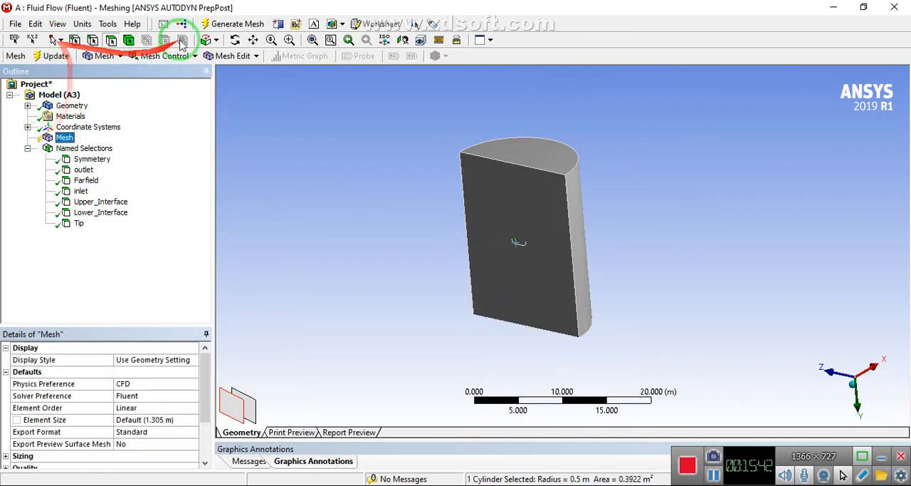
left_click(222, 25)
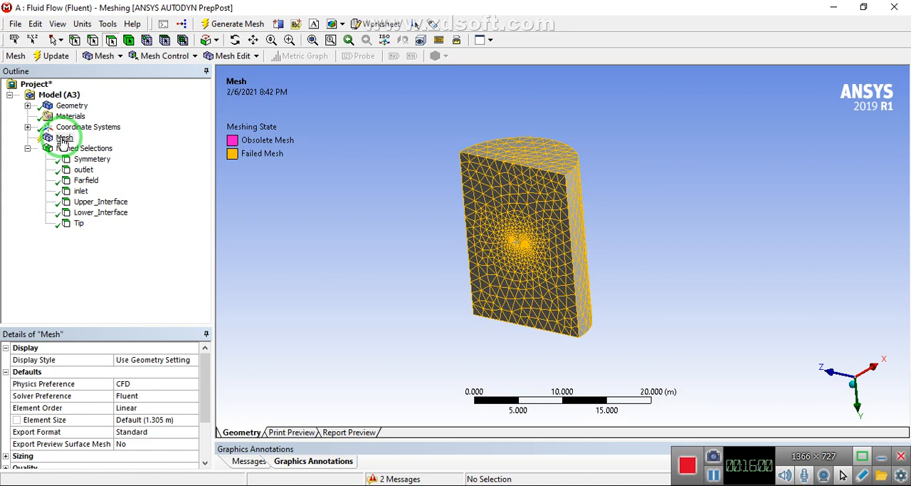
Insert a mesh sizing control and scope it by named selection to Upper_Interface
right_click(64, 141)
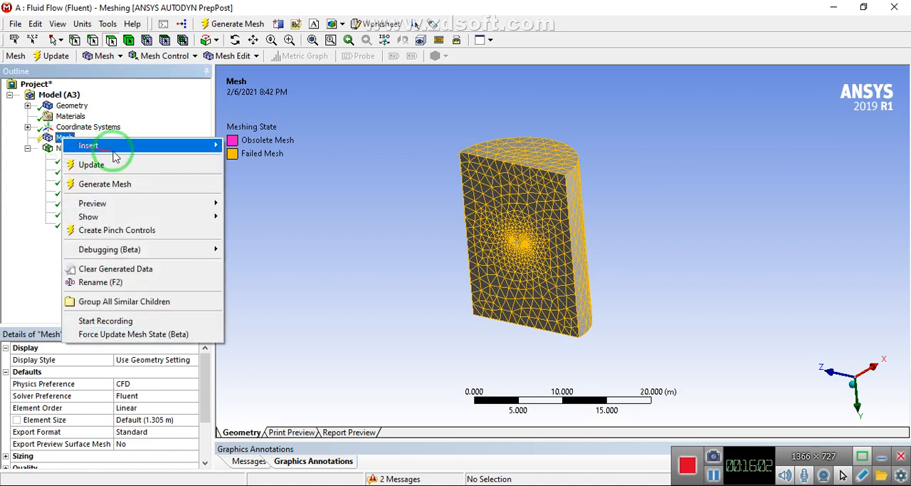
mouse_move(173, 146)
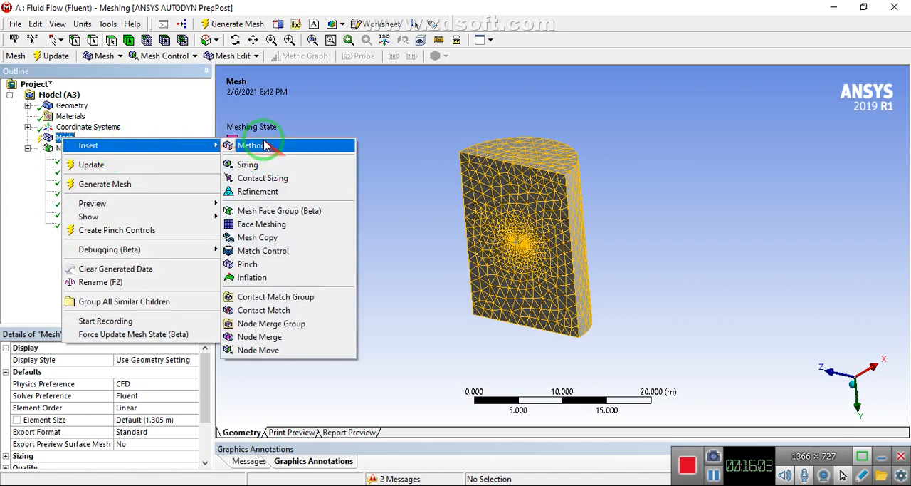
left_click(248, 164)
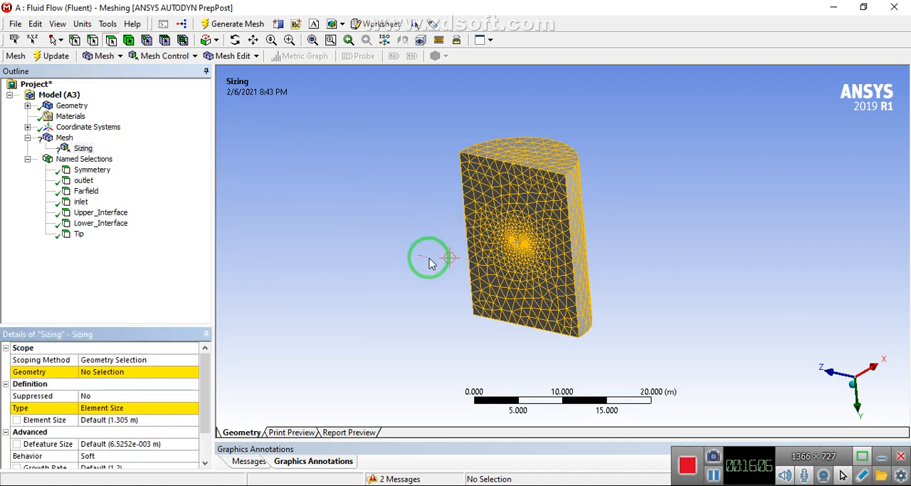
left_click(78, 148)
right_click(78, 151)
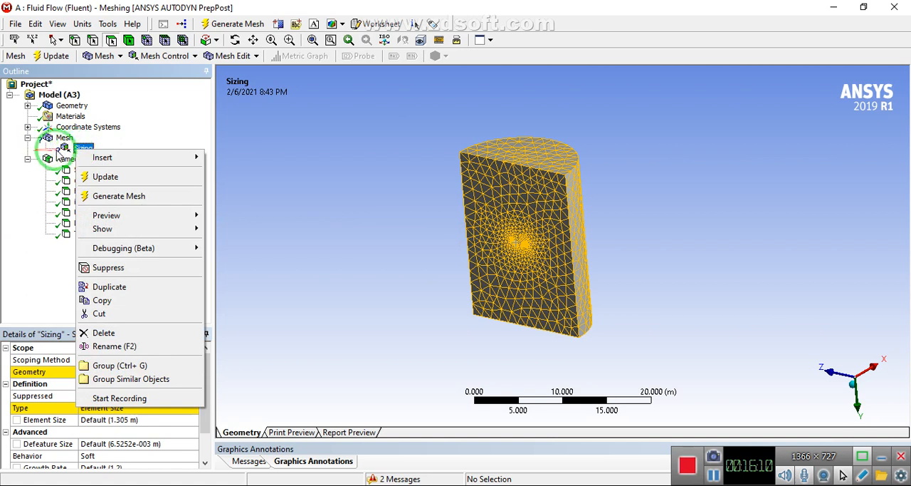
left_click(81, 148)
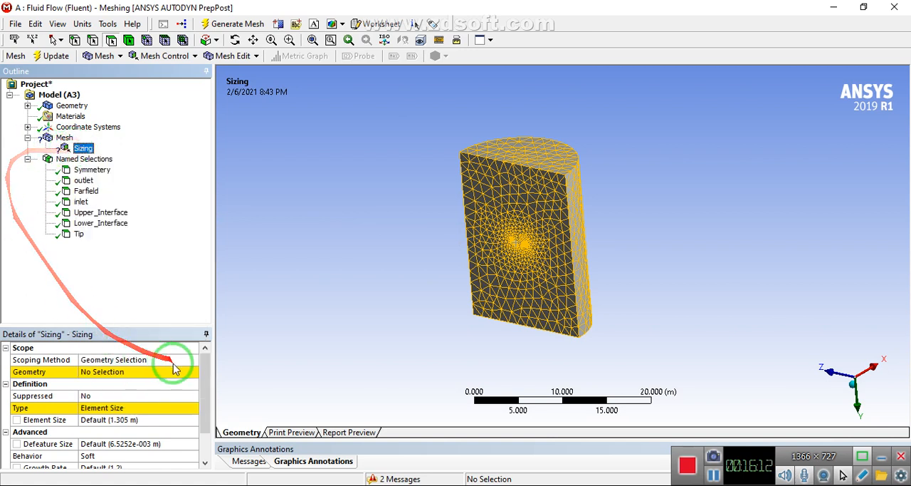
left_click(186, 358)
left_click(187, 359)
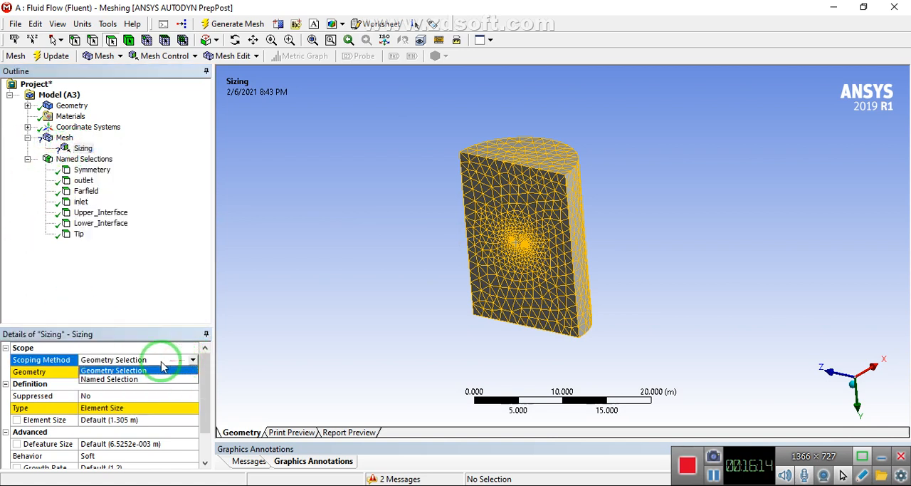
left_click(95, 379)
left_click(91, 372)
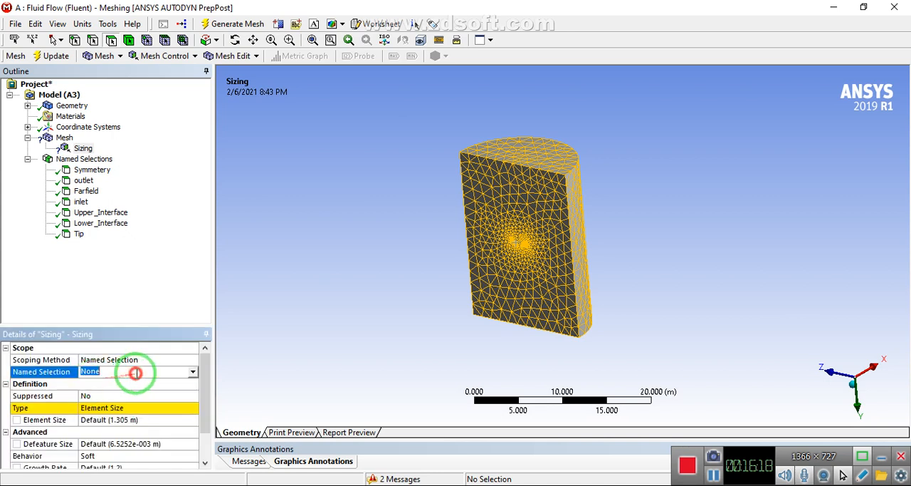
left_click(192, 372)
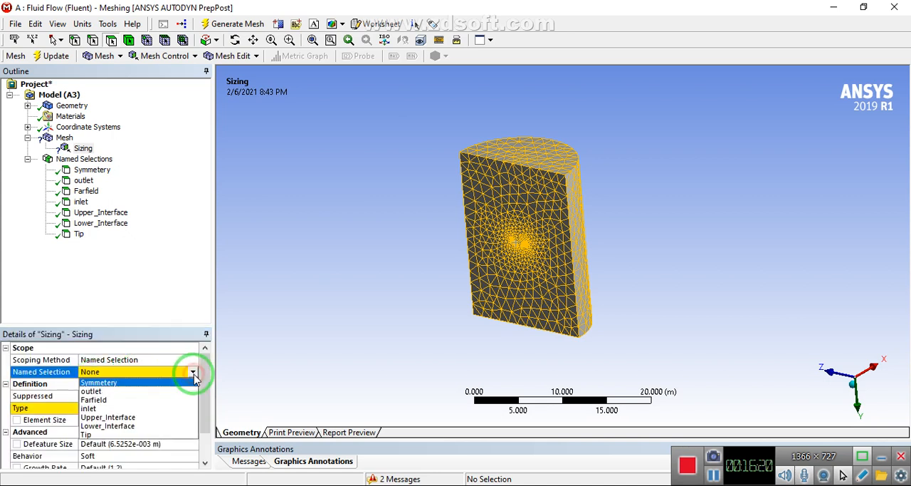
left_click(143, 421)
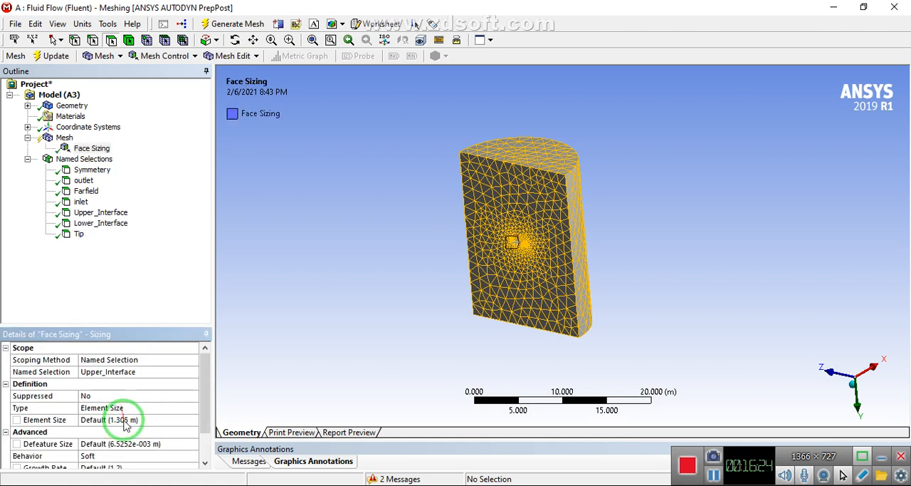
Set the element size of the Upper_Interface face sizing to 0.08 m
left_click(125, 421)
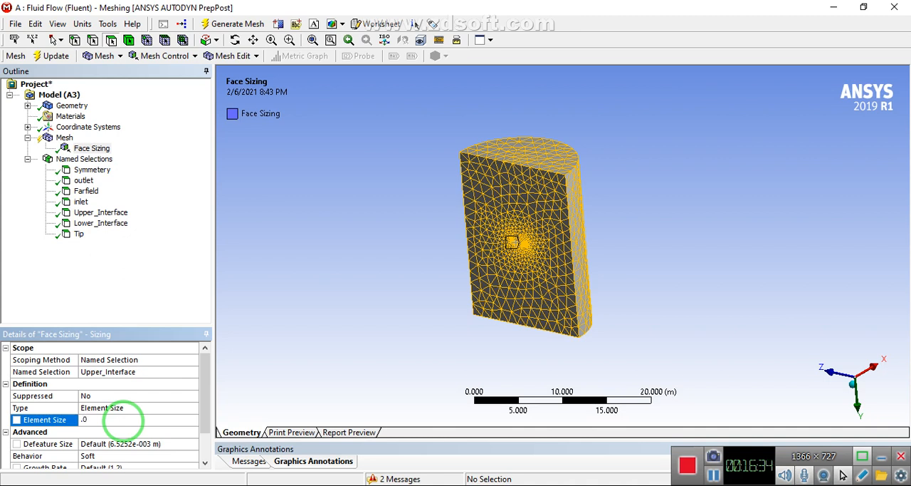
type("8")
key("Return")
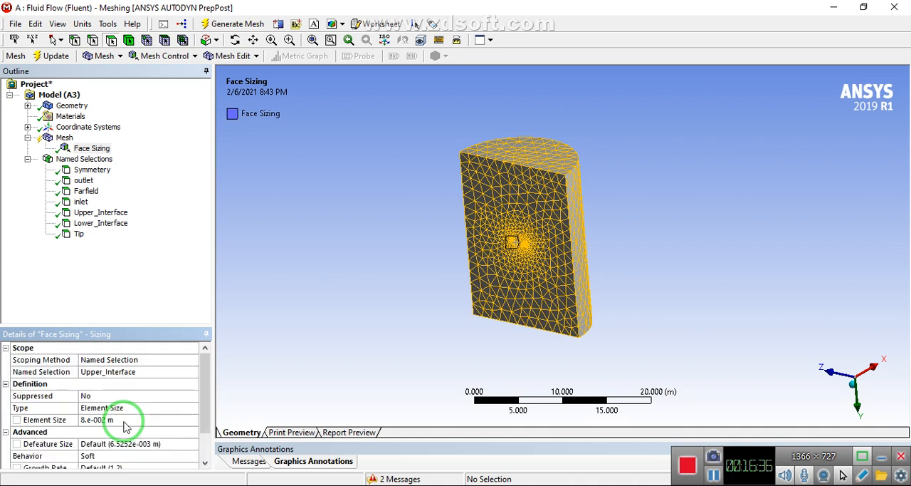
left_click(124, 421)
left_click(107, 428)
left_click(106, 421)
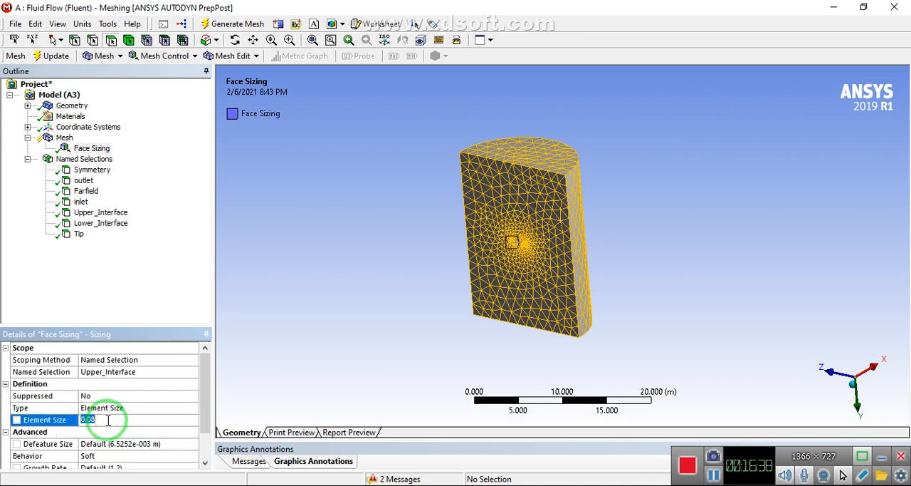
Duplicate the Upper_Interface face sizing, scope the copy to Lower_Interface, and try generating the mesh again
left_click(64, 137)
right_click(66, 139)
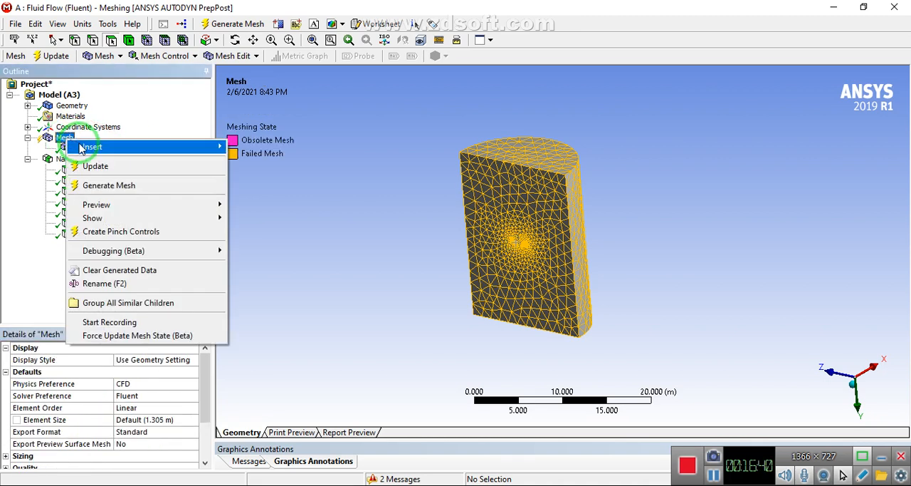
left_click(18, 148)
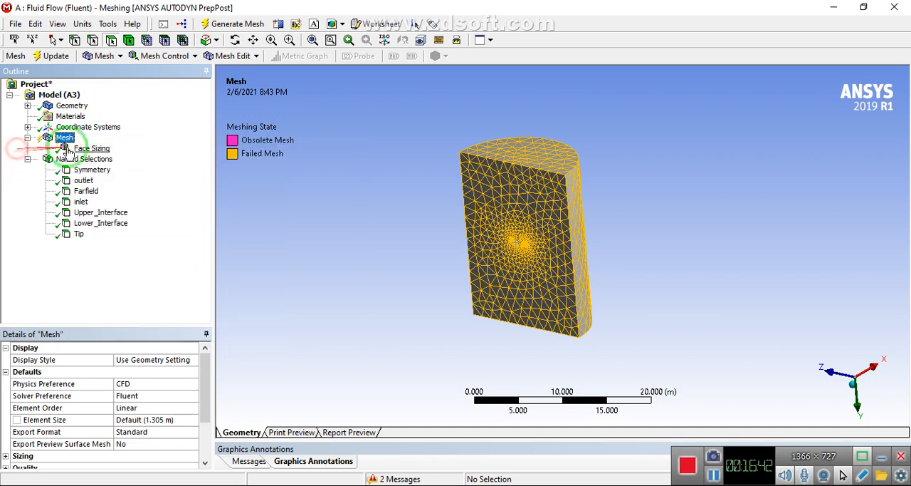
right_click(80, 149)
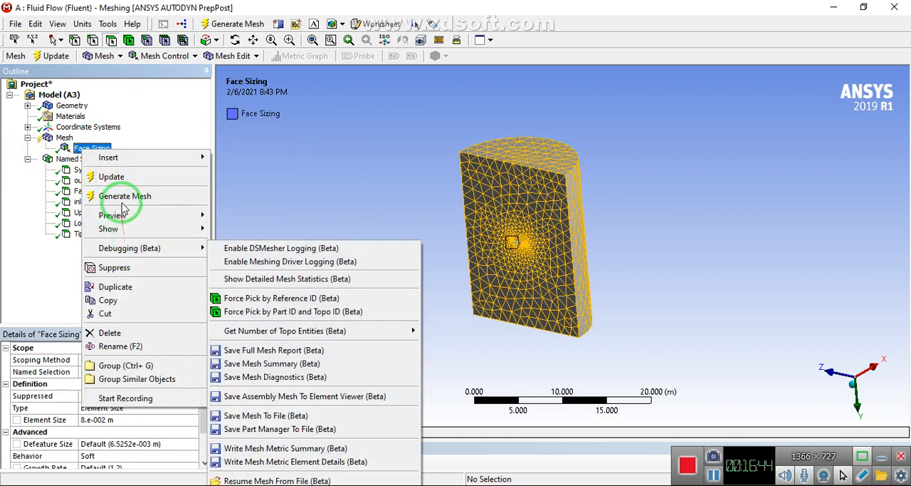
left_click(112, 287)
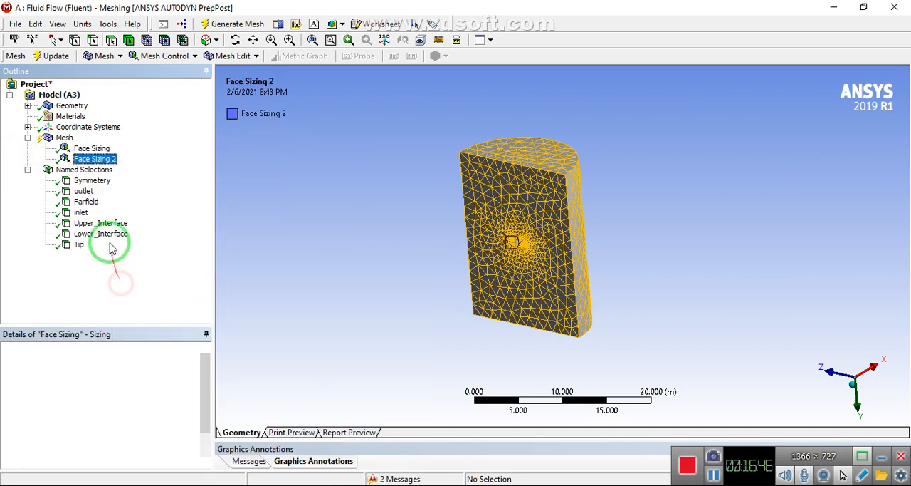
left_click(183, 371)
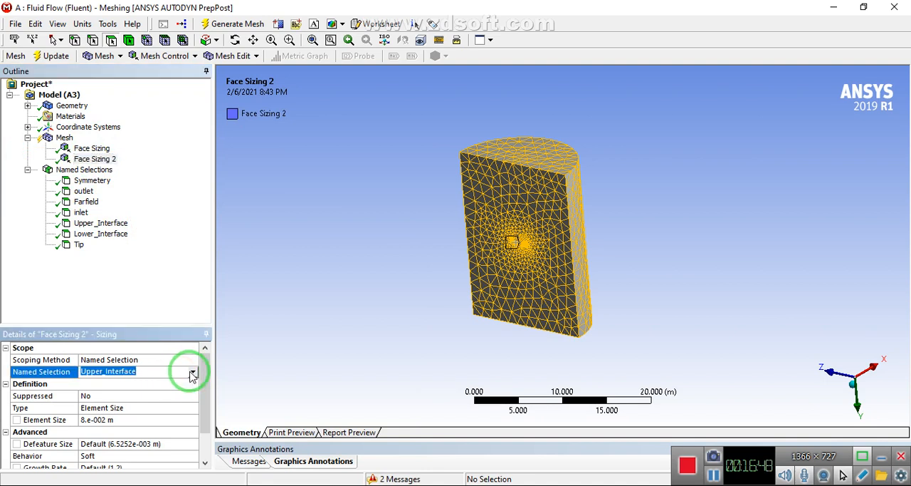
left_click(192, 375)
left_click(121, 433)
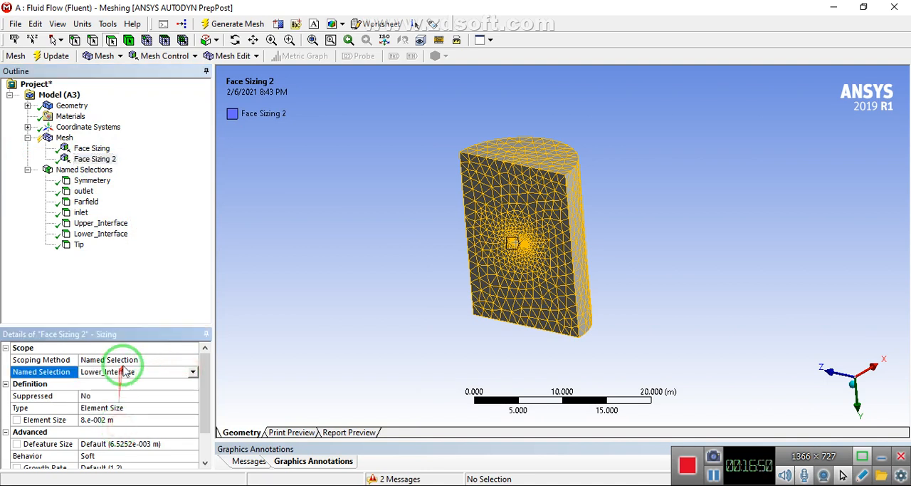
left_click(64, 138)
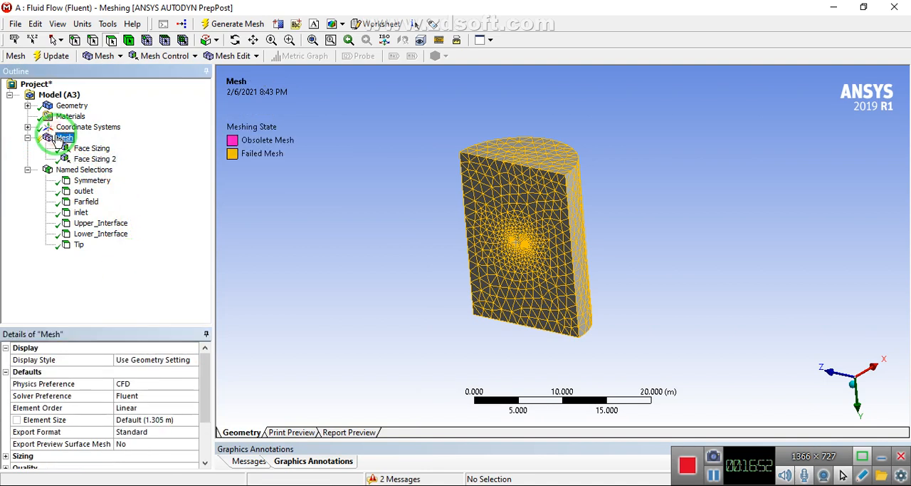
left_click(222, 25)
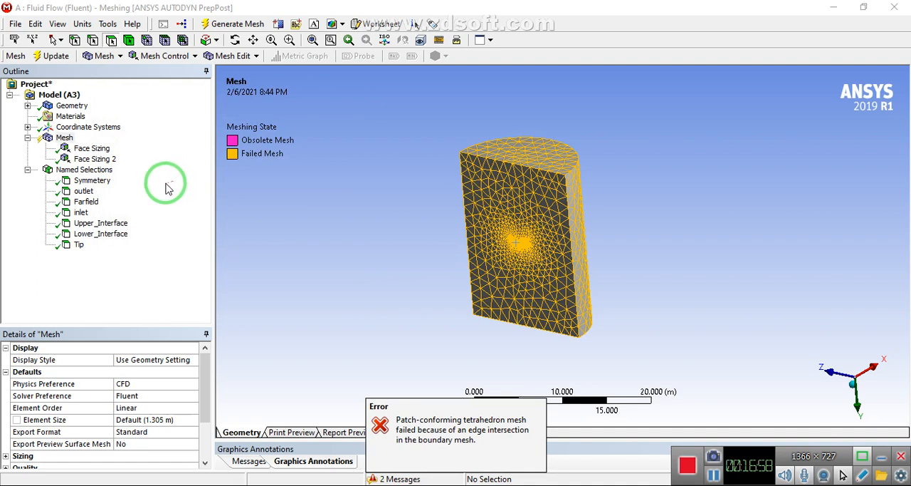
Insert an Automatic mesh method on the fluid body and try to generate the mesh with it
right_click(63, 137)
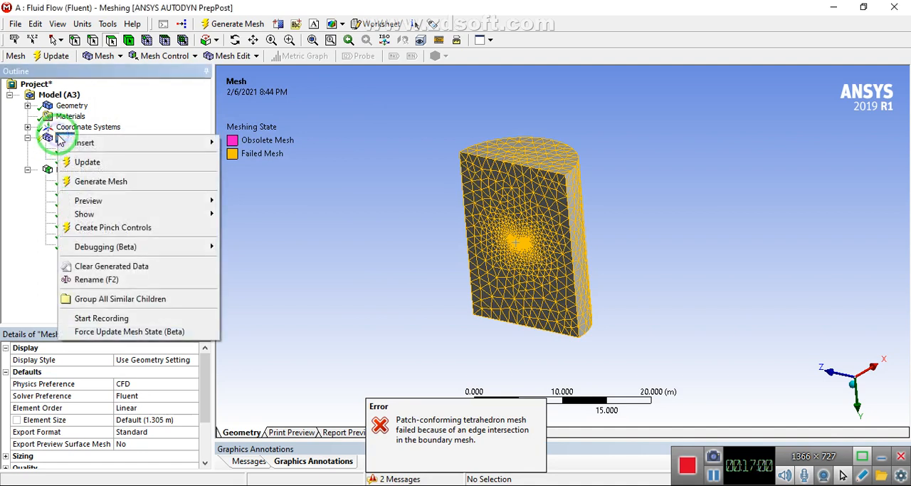
mouse_move(179, 146)
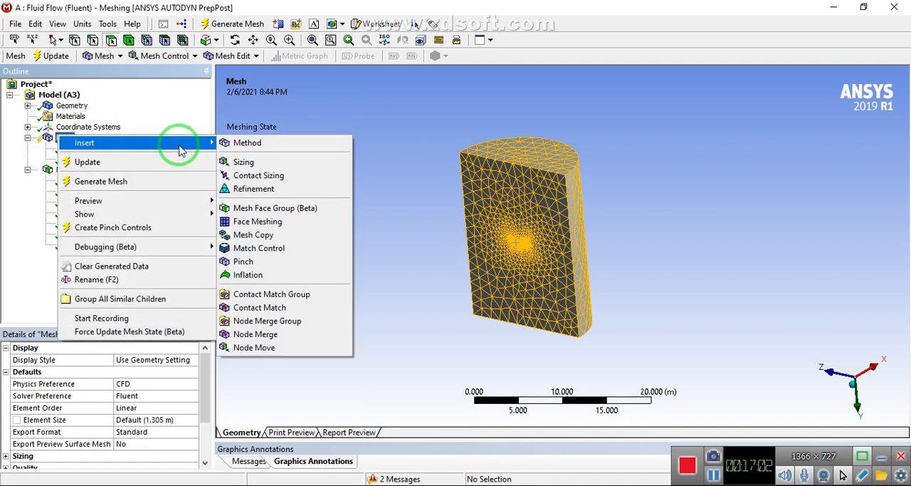
left_click(222, 145)
left_click(482, 171)
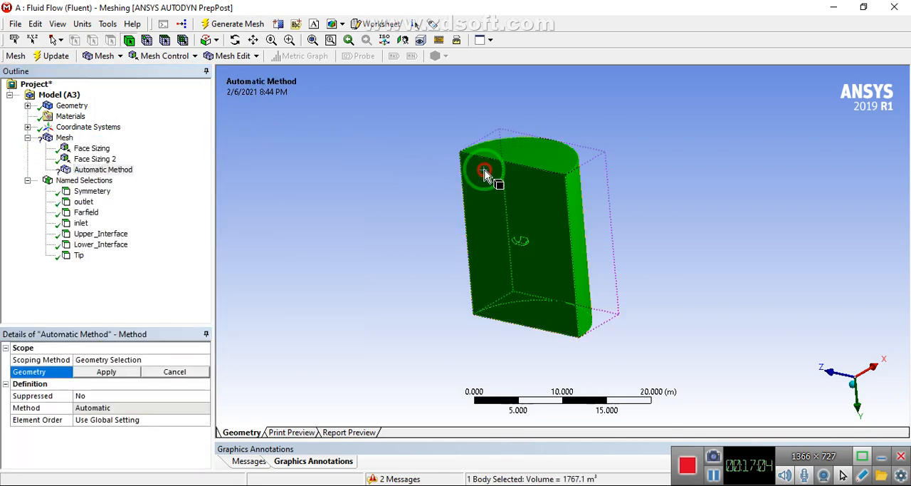
left_click(101, 373)
left_click(226, 23)
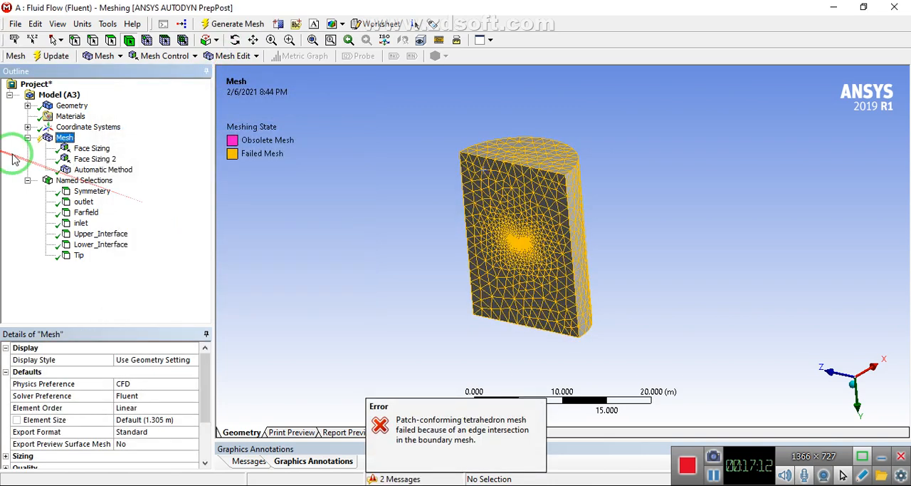
Delete the Automatic Method control from the mesh
right_click(79, 169)
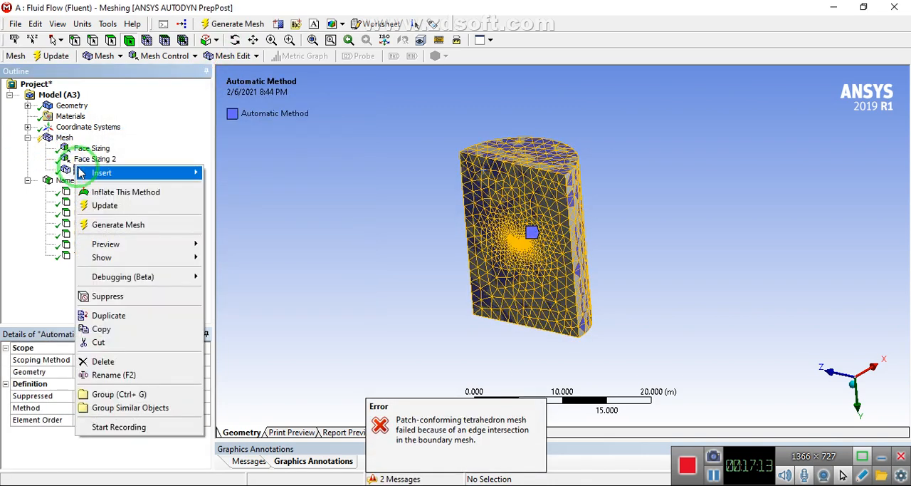
left_click(122, 361)
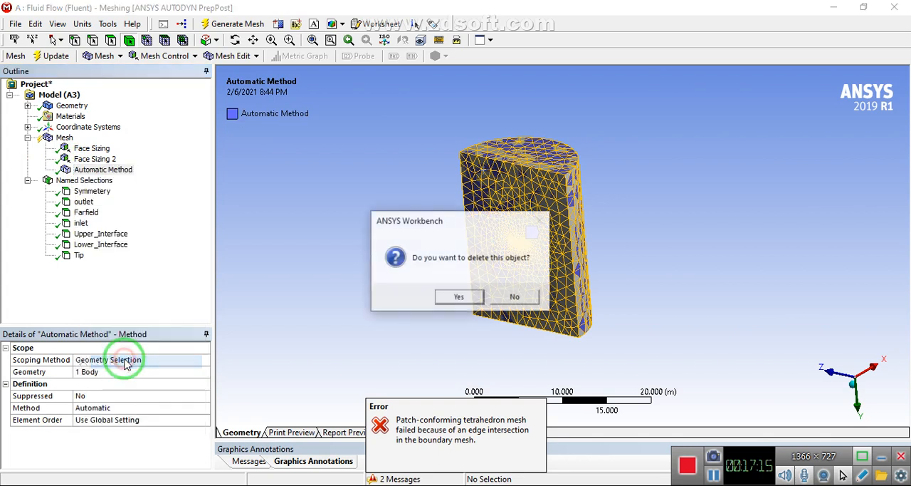
left_click(438, 297)
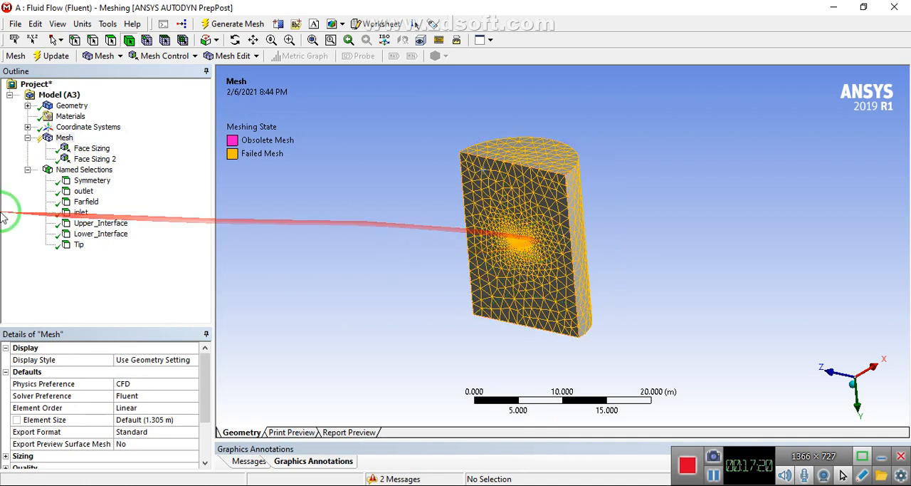
Duplicate the Lower_Interface face sizing and scope the copy to the Tip named selection
left_click(53, 138)
right_click(54, 138)
left_click(20, 146)
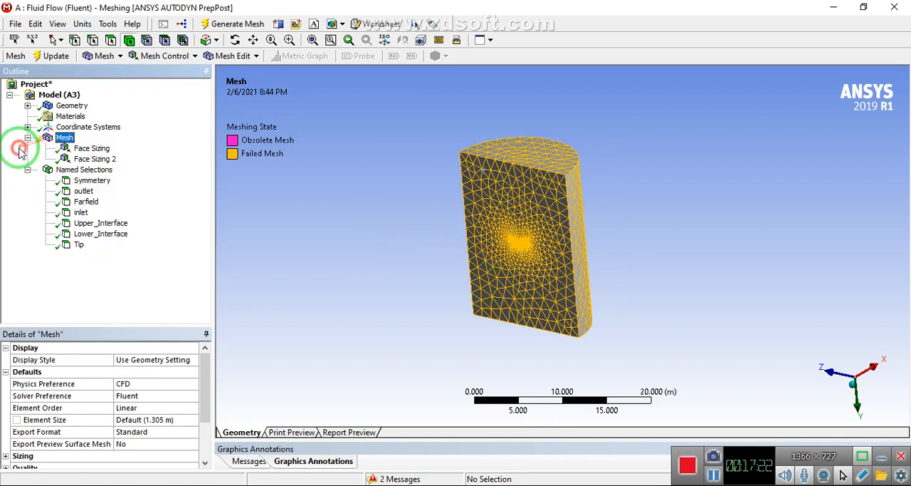
right_click(103, 158)
mouse_move(110, 166)
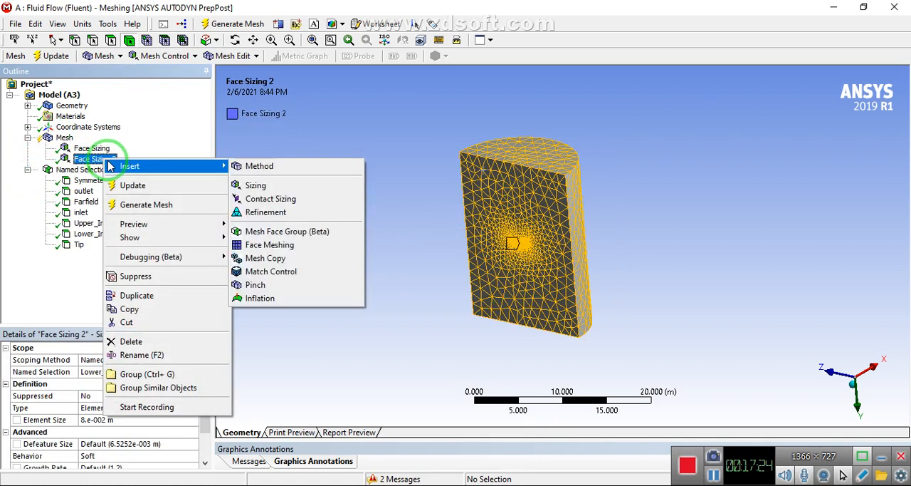
left_click(142, 296)
left_click(159, 371)
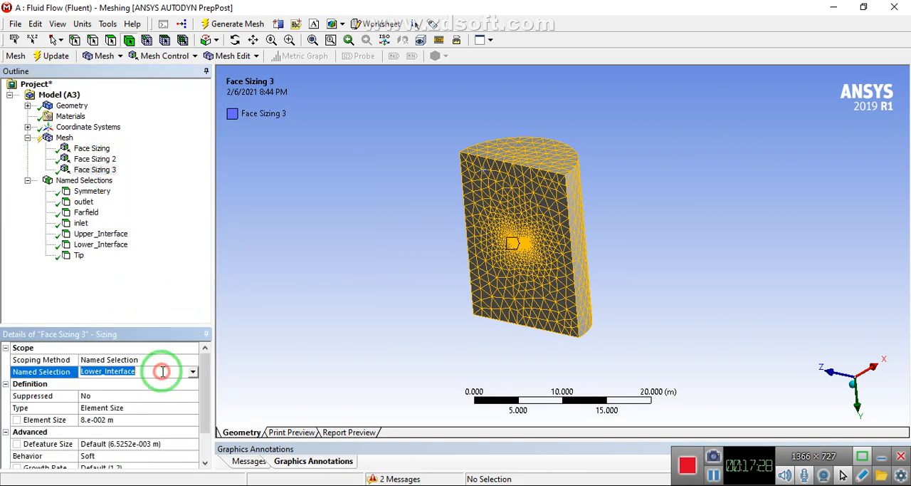
left_click(192, 372)
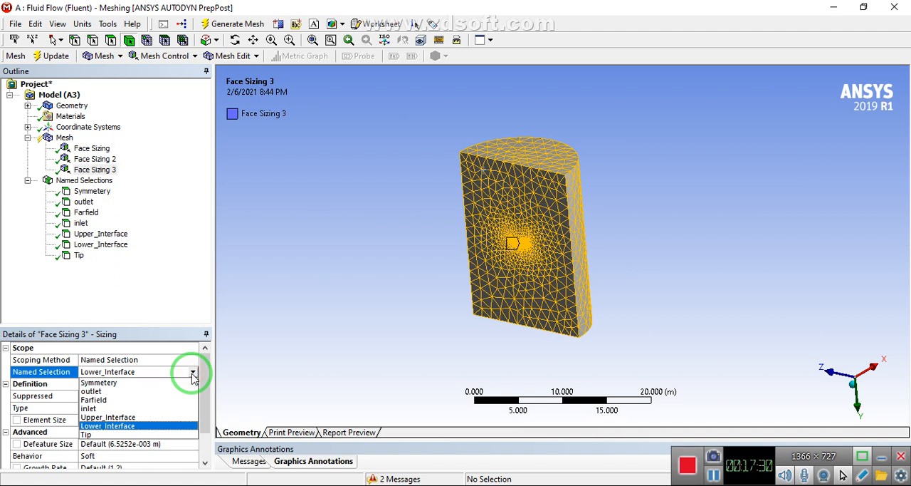
left_click(120, 434)
Set the element size of the Tip face sizing to 0.001 m and try generating the mesh
left_click(92, 419)
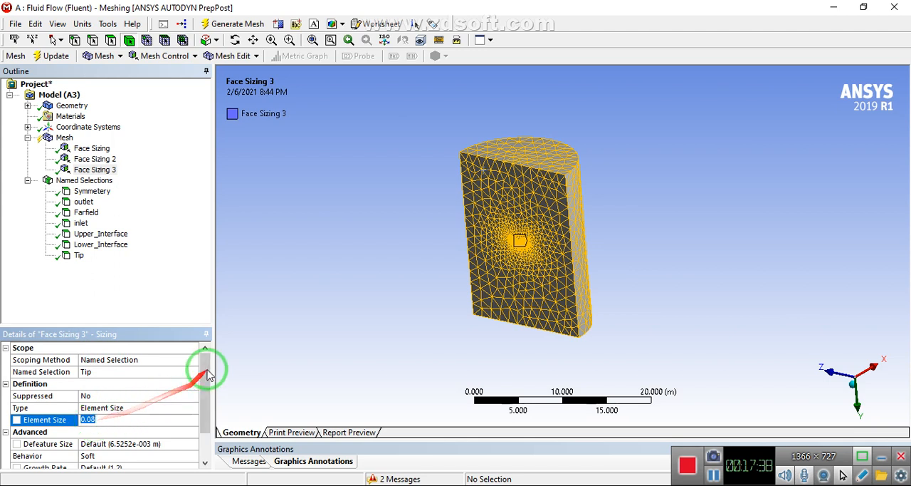
left_click_drag(203, 363, 203, 406)
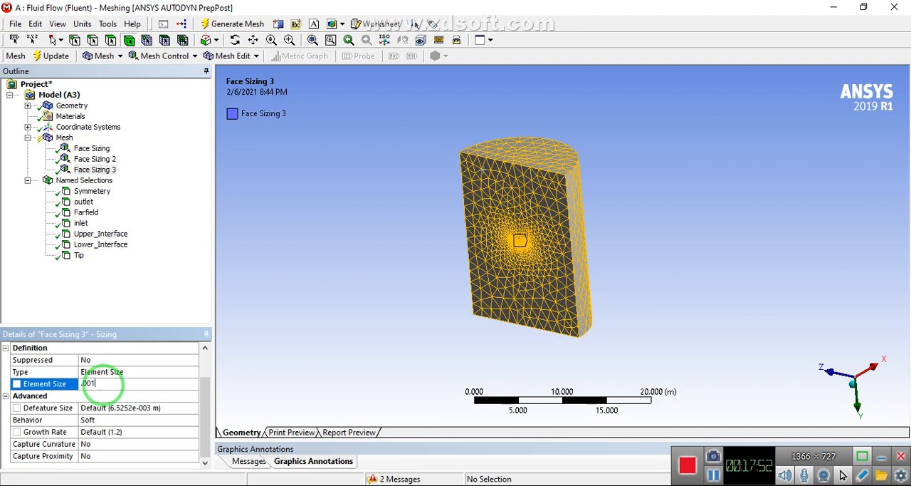
key("Return")
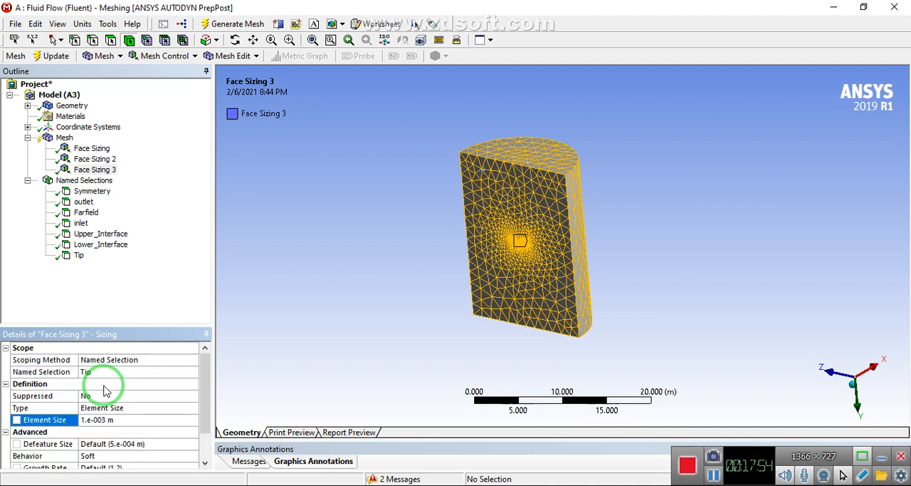
left_click_drag(204, 368, 207, 413)
left_click(224, 24)
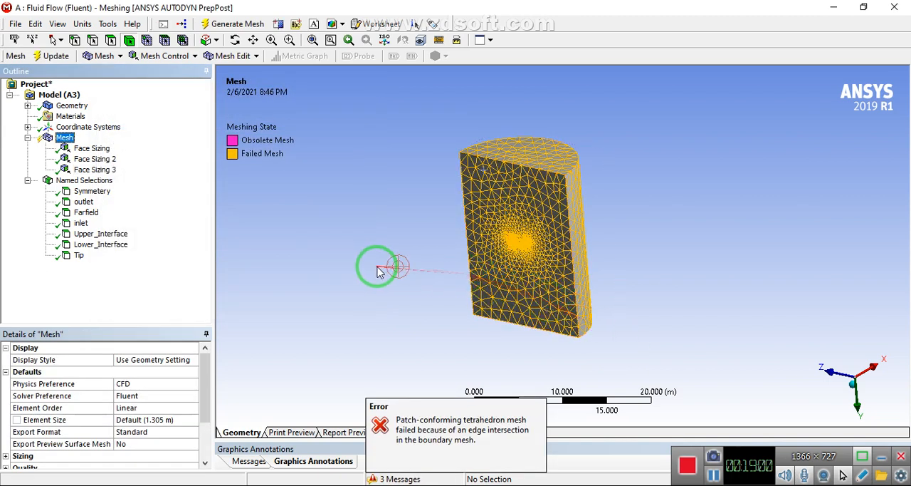
Delete the Tip face sizing from the mesh
left_click(96, 171)
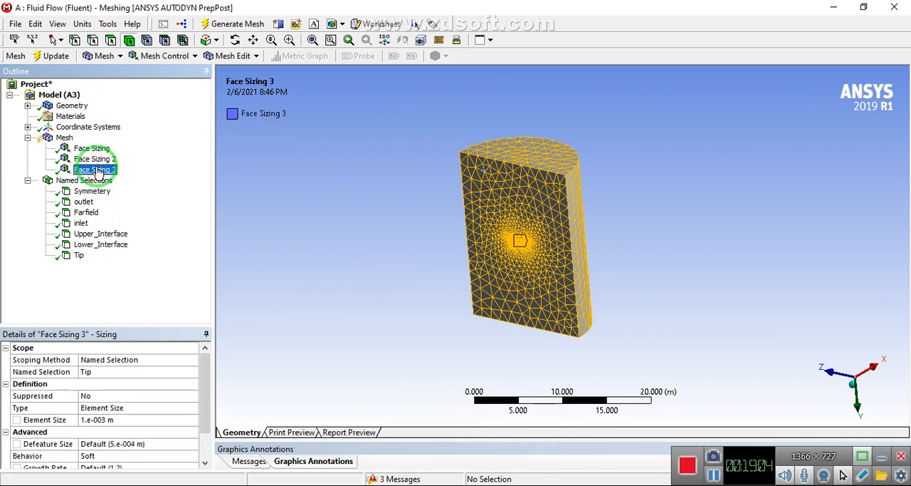
key("Delete")
left_click(461, 295)
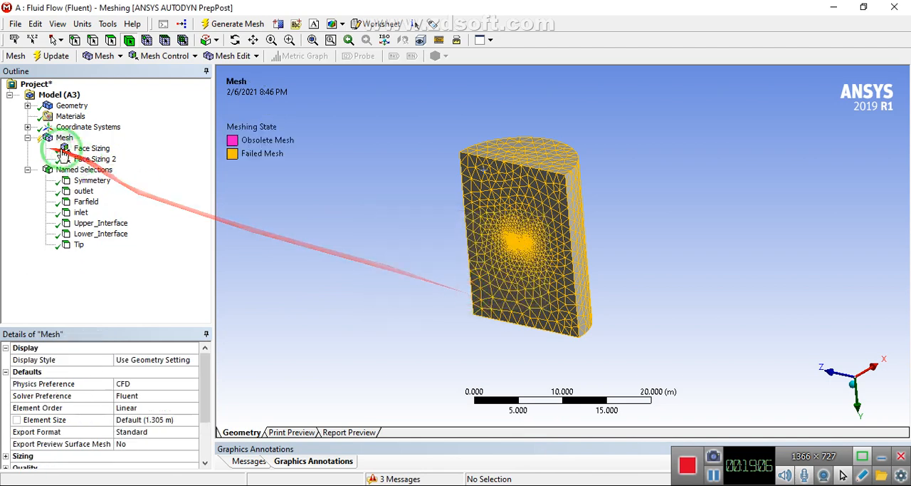
Review the global mesh settings, including the element size and the curvature and proximity capture options
left_click(94, 158)
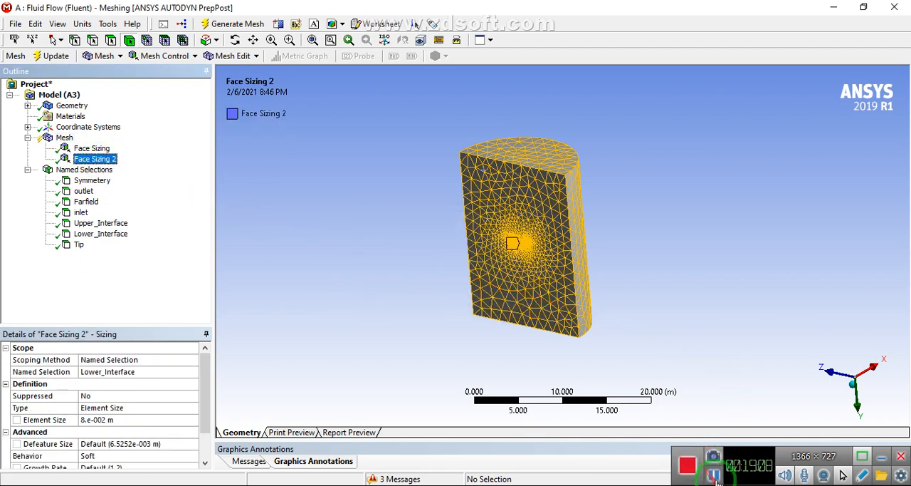
left_click(297, 218)
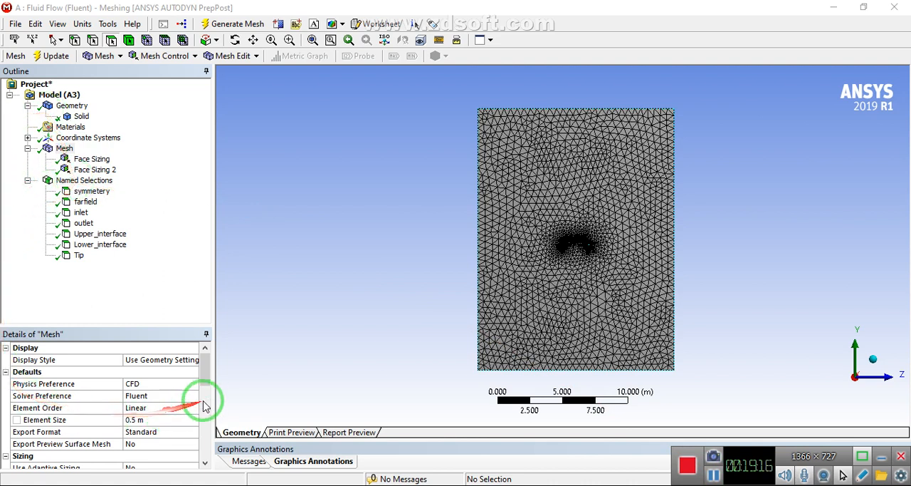
left_click_drag(203, 366, 205, 415)
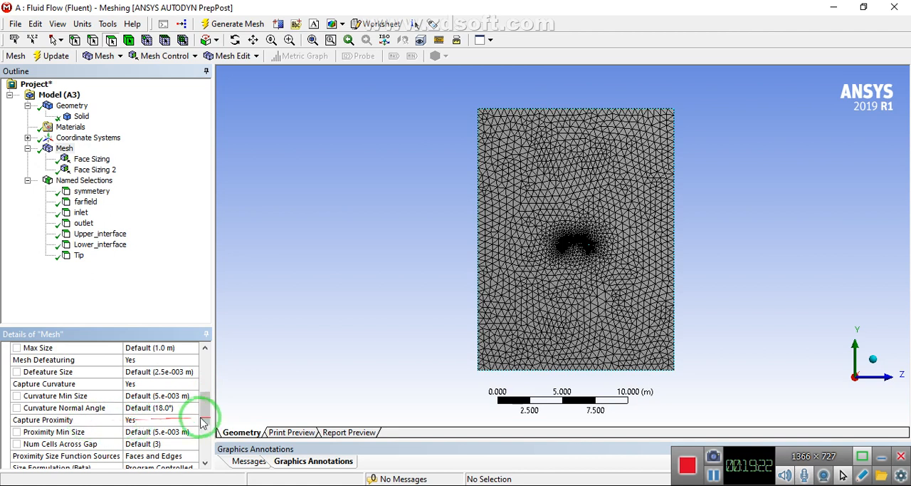
left_click(152, 420)
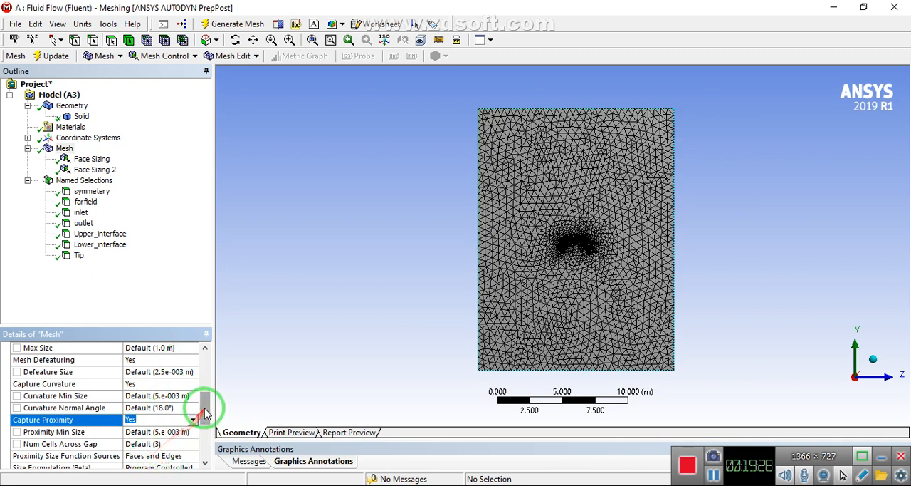
left_click_drag(202, 407, 204, 420)
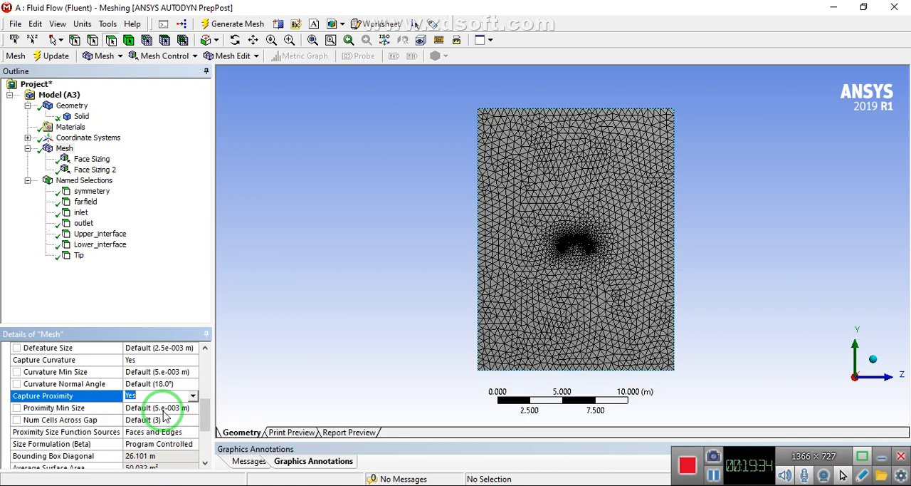
left_click(59, 148)
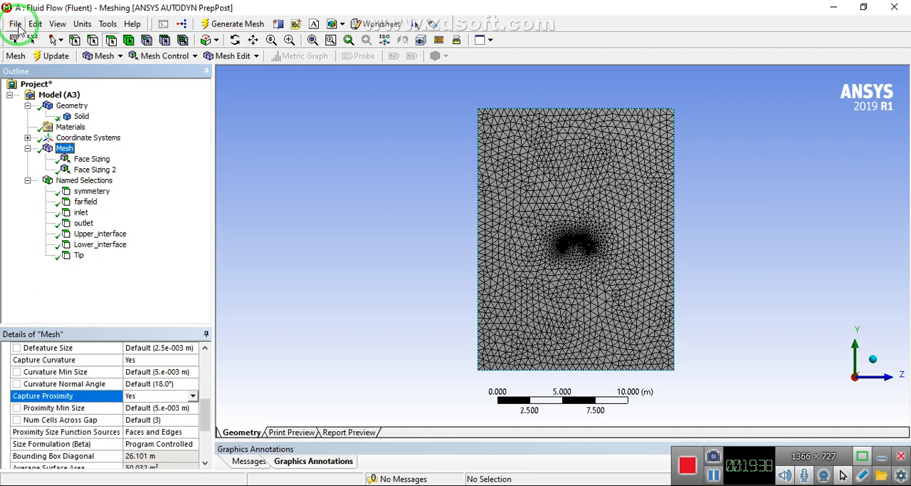
Close Meshing and launch the Fluent setup in double precision with 3 parallel processes on the local machine
left_click(17, 26)
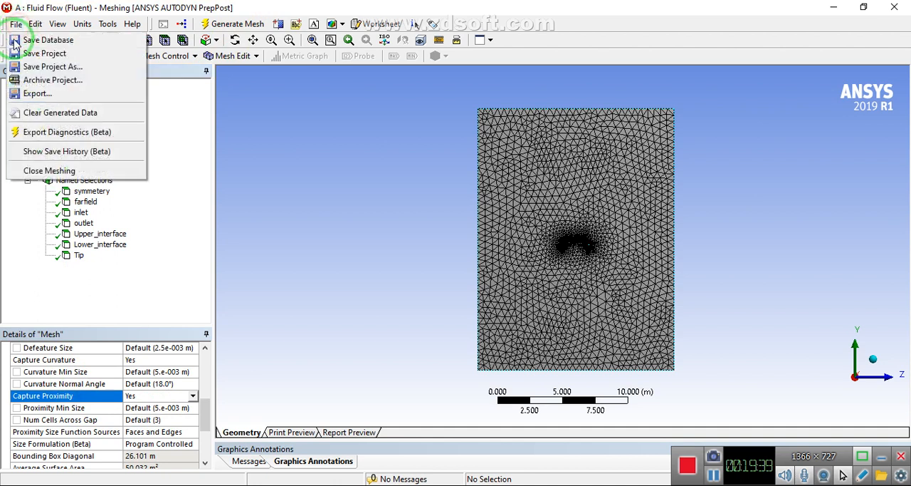
left_click(60, 174)
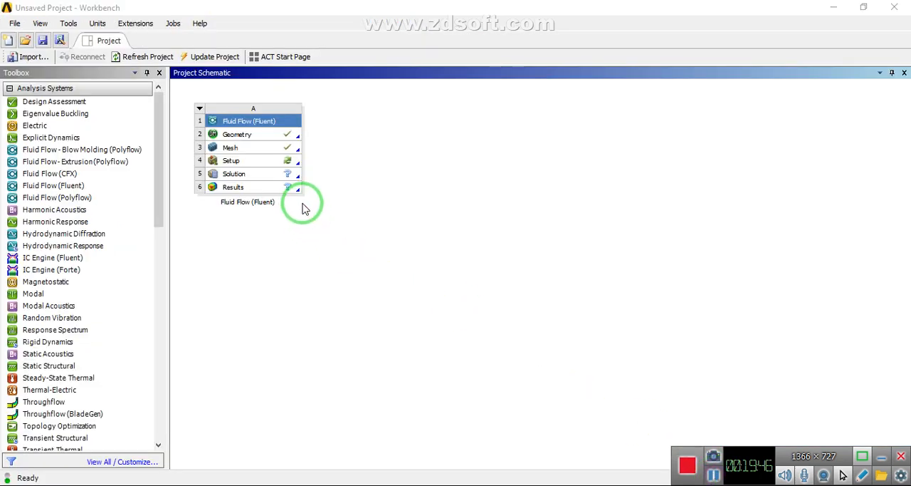
double_click(240, 162)
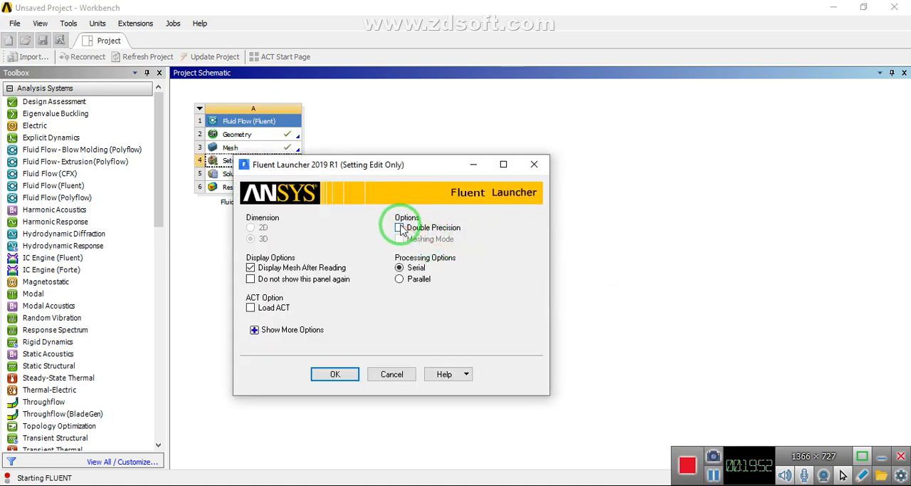
left_click(399, 227)
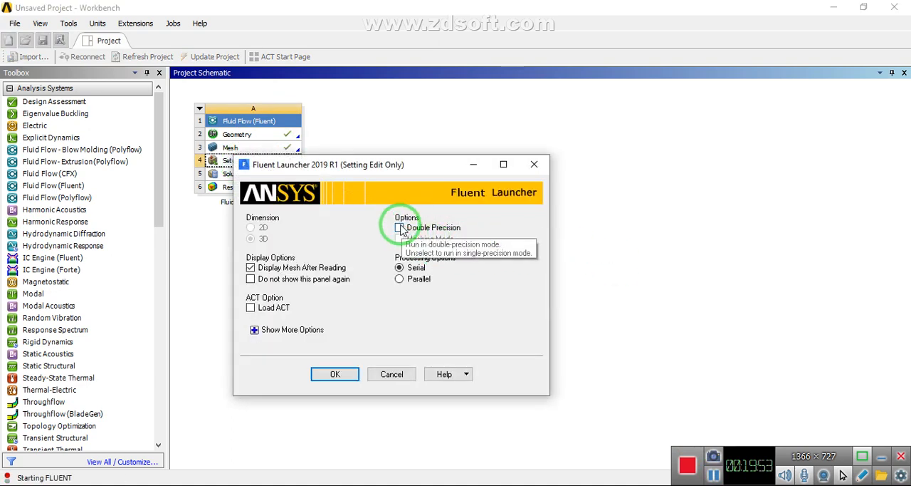
left_click(401, 281)
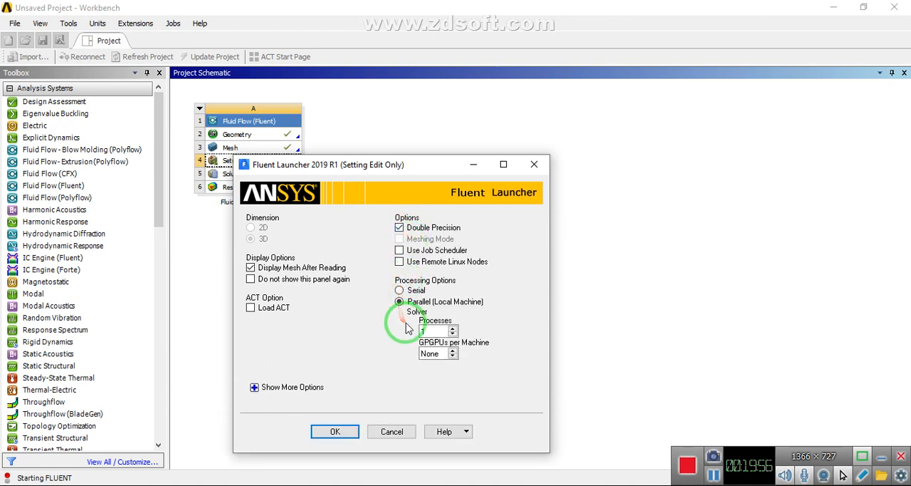
left_click(452, 328)
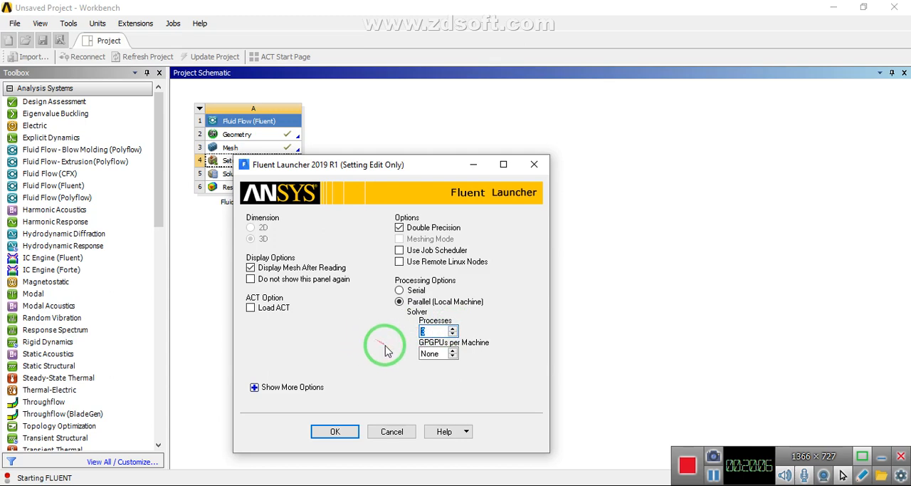
left_click(340, 432)
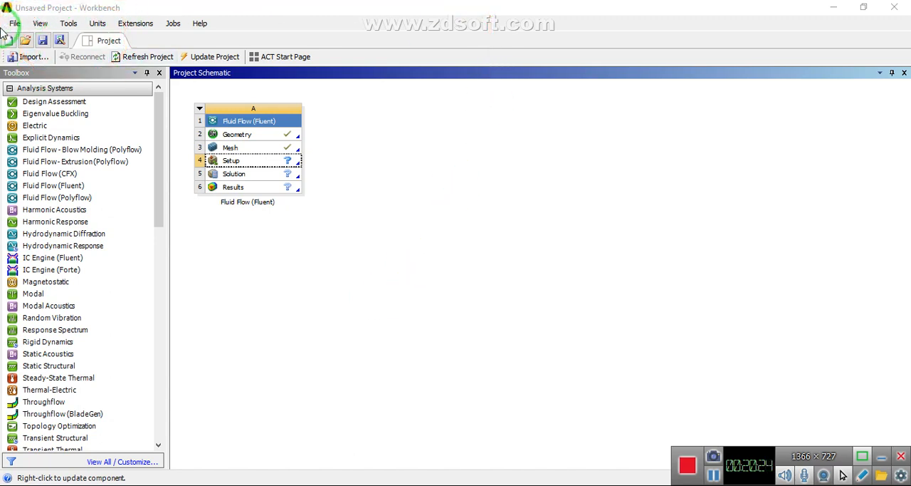
Save the Workbench project as f in the Parachute FSI toturial folder on the Desktop
left_click(60, 42)
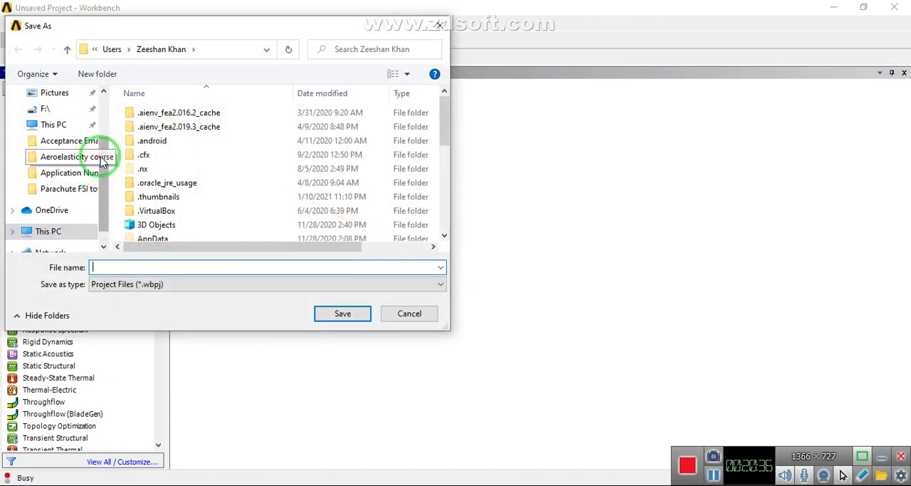
scroll(80, 171, "up", 2)
left_click(49, 121)
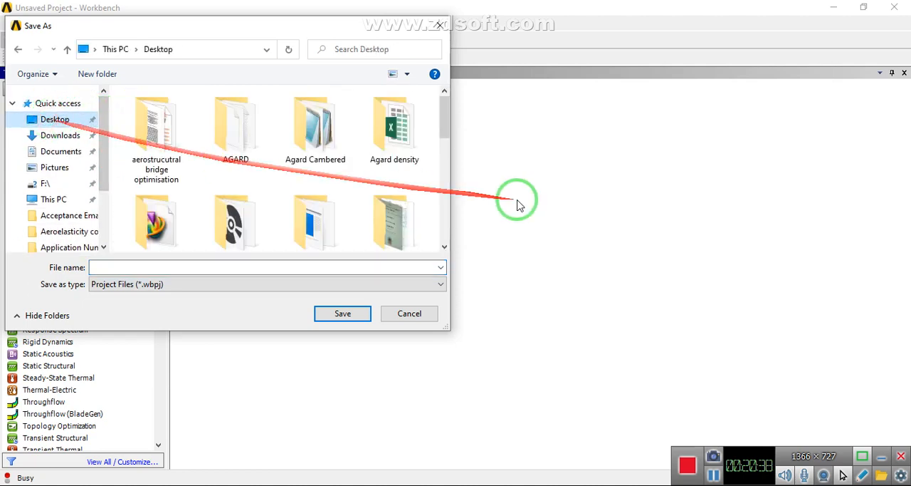
left_click_drag(446, 118, 445, 157)
double_click(392, 156)
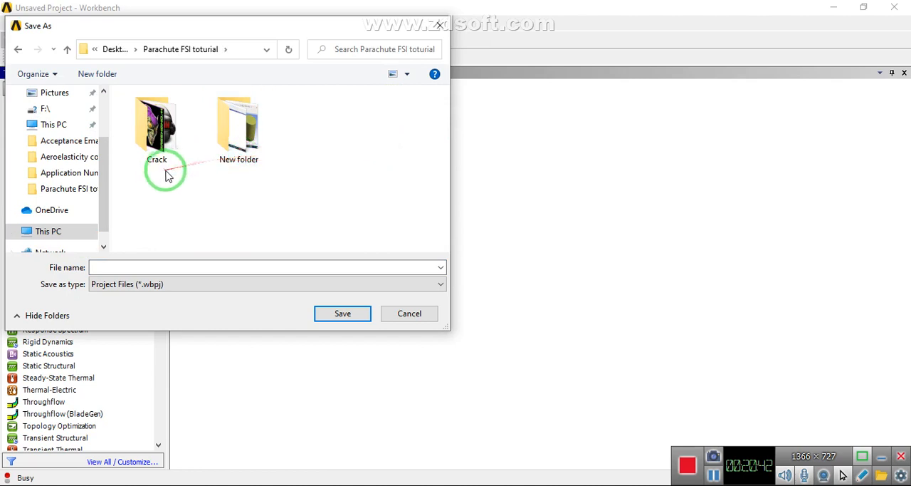
left_click(158, 267)
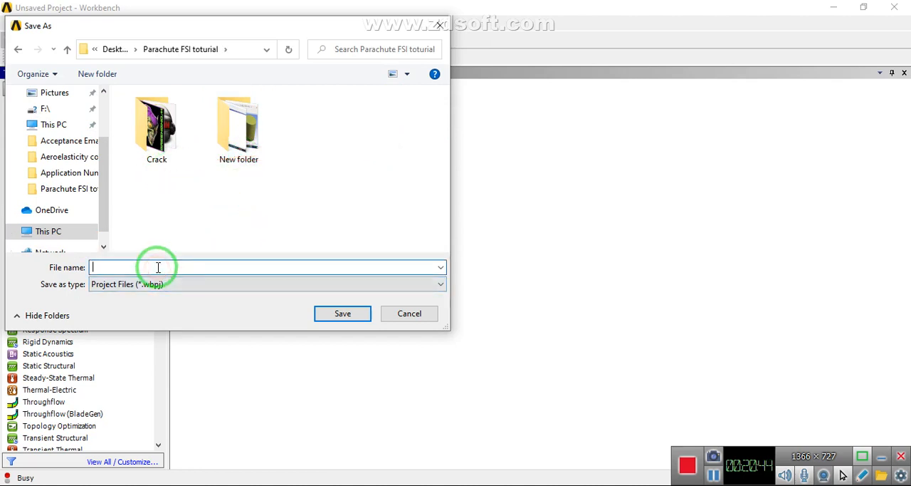
type("f")
left_click(338, 314)
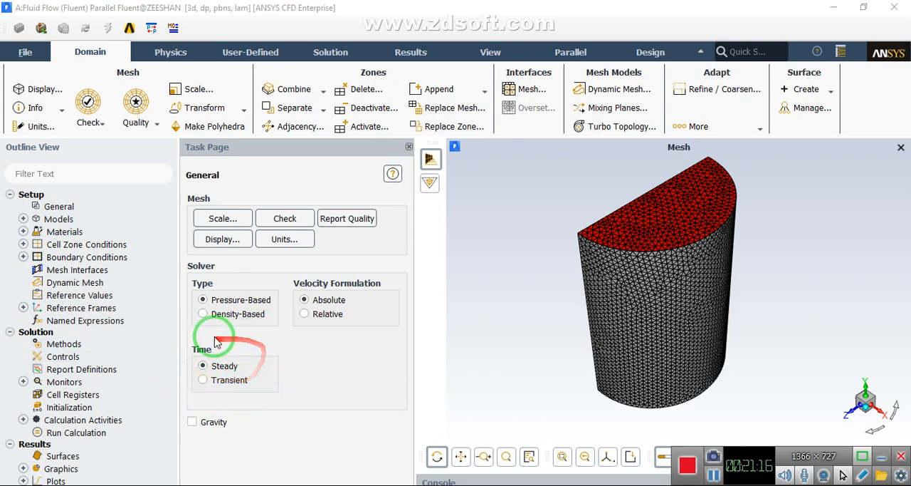
Inspect the boundary condition zones in Fluent and view the farfield zone's wall settings
left_click_drag(602, 257, 618, 245)
left_click(62, 259)
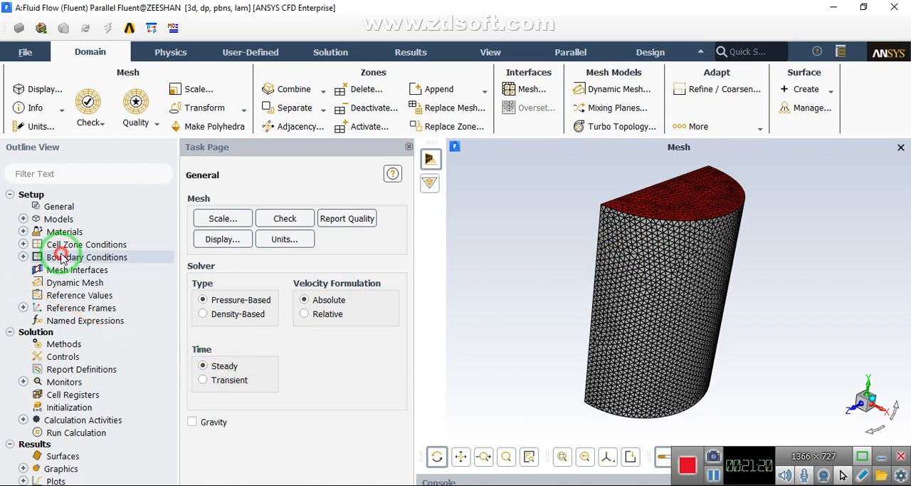
double_click(62, 258)
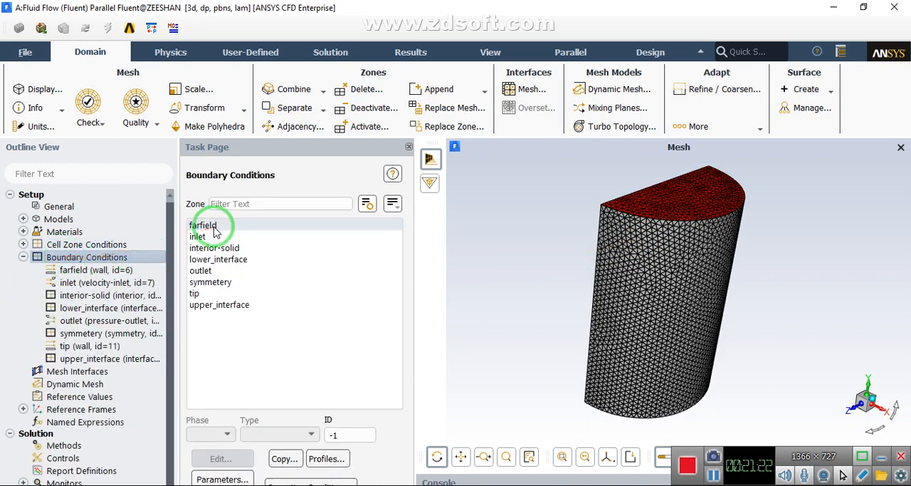
left_click(215, 227)
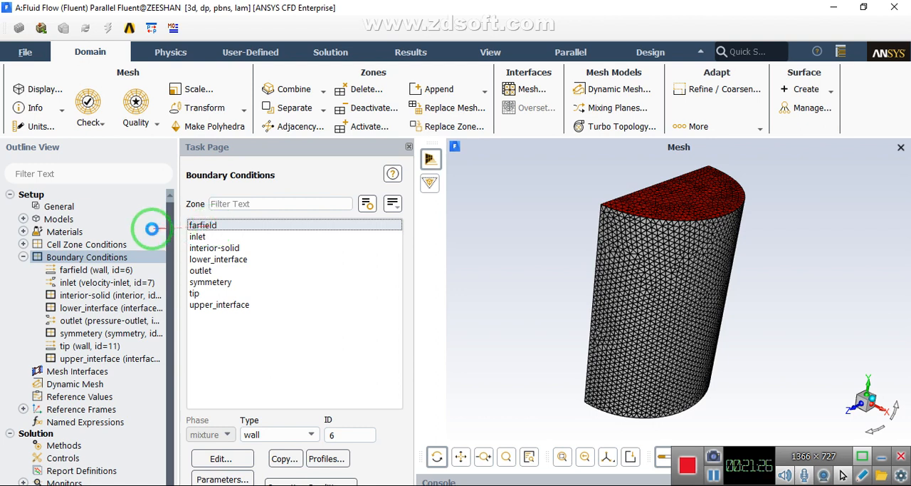
double_click(67, 263)
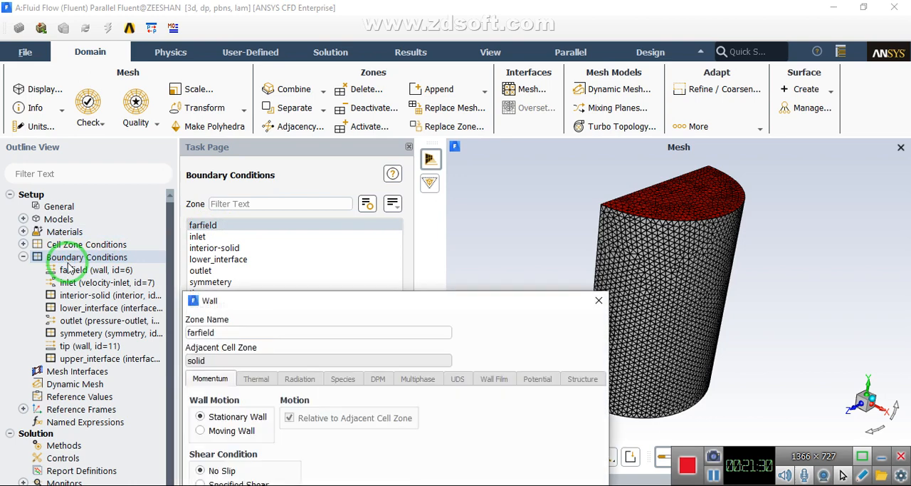
left_click_drag(283, 300, 216, 166)
left_click(535, 165)
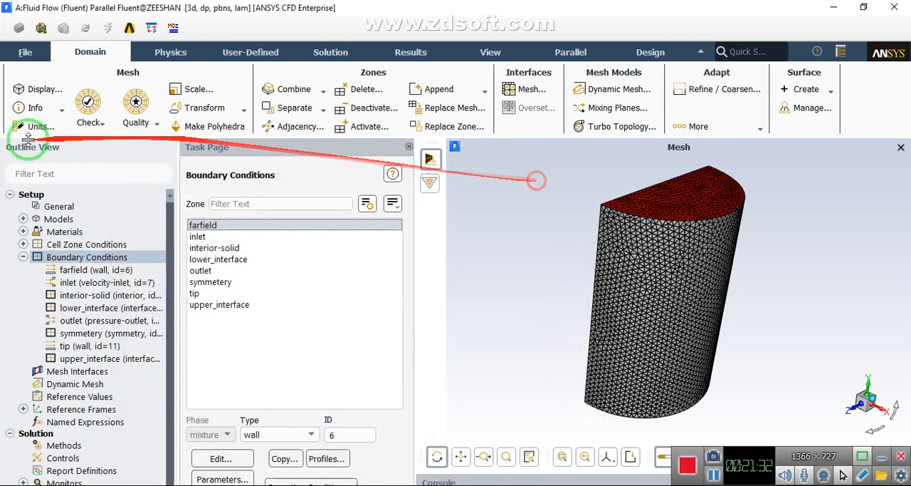
Switch the viscous model from laminar to Spalart-Allmaras (1 eqn), keeping its default vorticity-based production and model constants
left_click(51, 208)
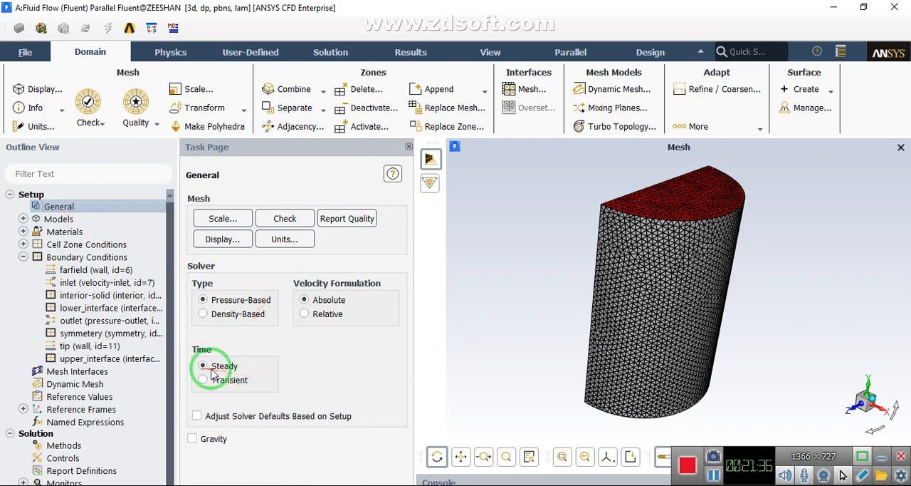
double_click(52, 219)
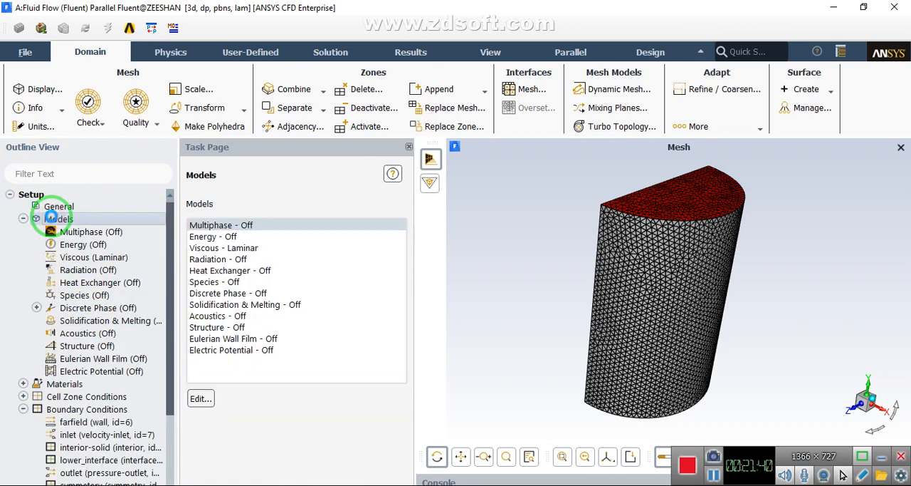
left_click(219, 247)
double_click(219, 247)
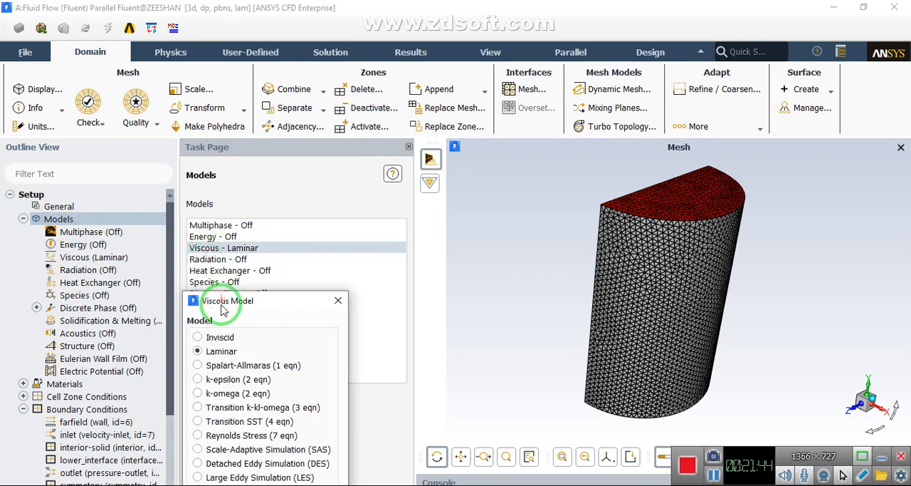
left_click_drag(221, 293, 241, 144)
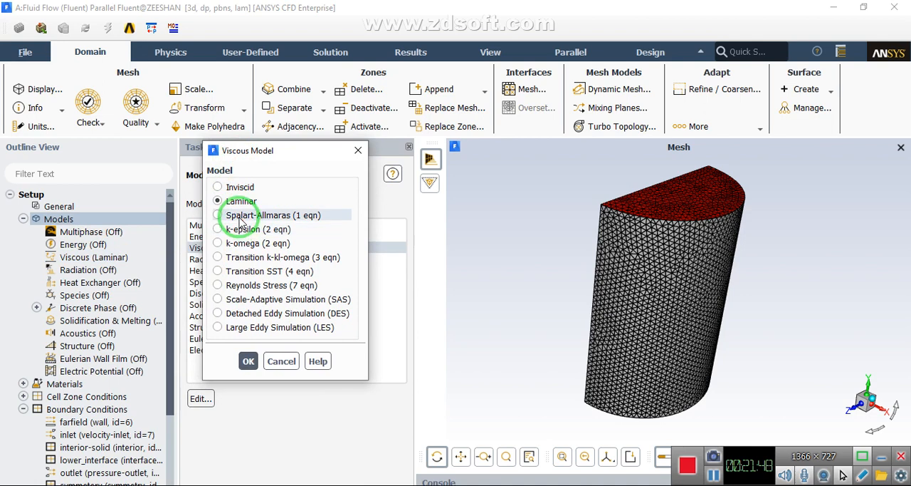
left_click(240, 222)
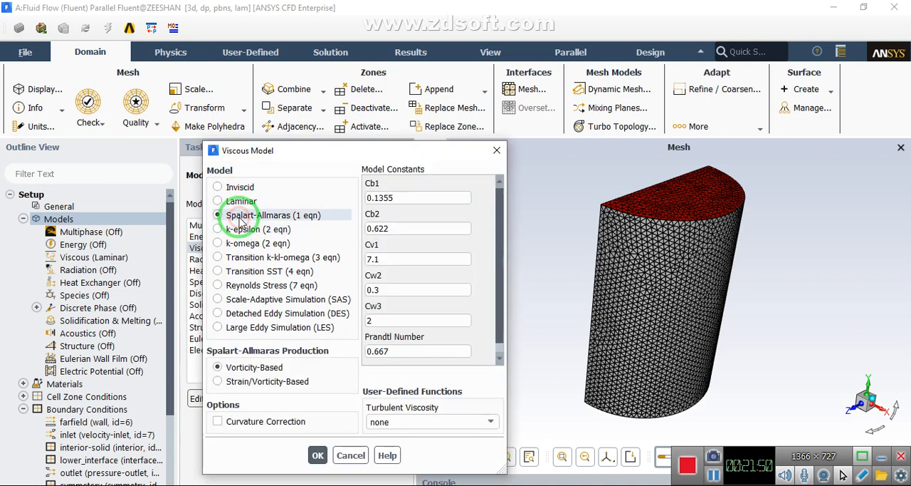
left_click(312, 454)
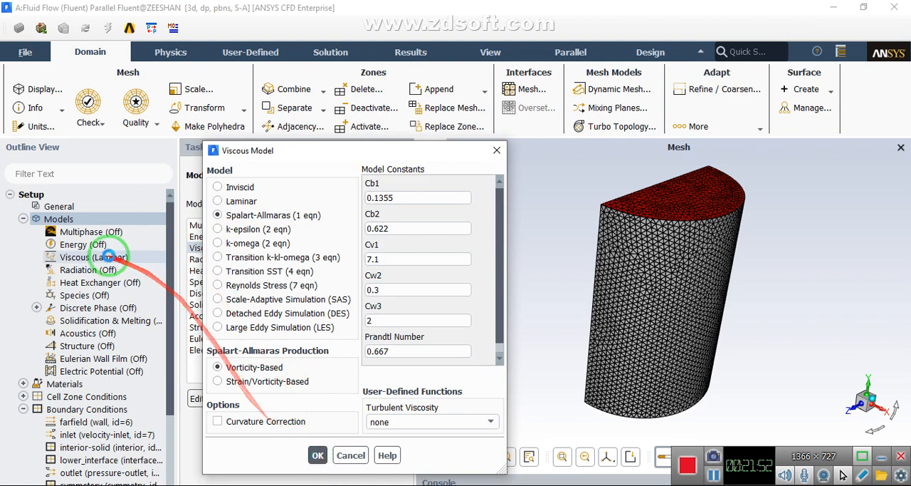
left_click(22, 219)
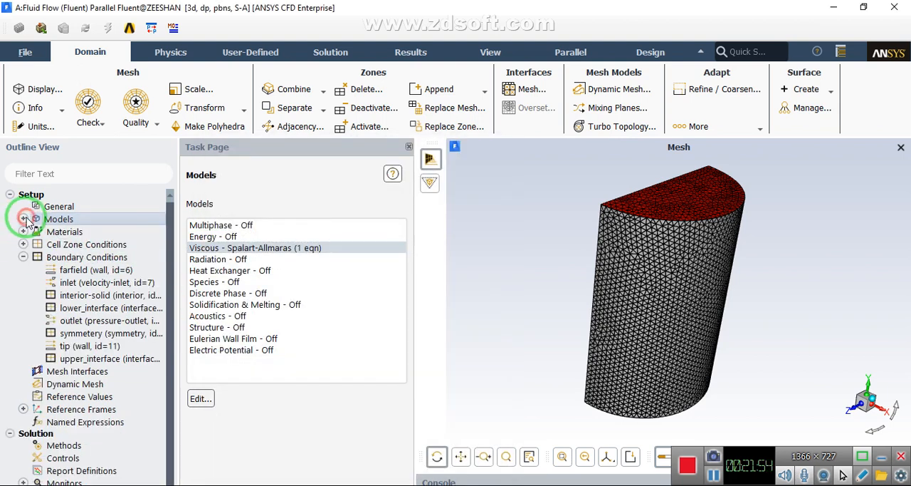
Change the farfield boundary zone's type to symmetry, keeping its zone name
left_click(23, 244)
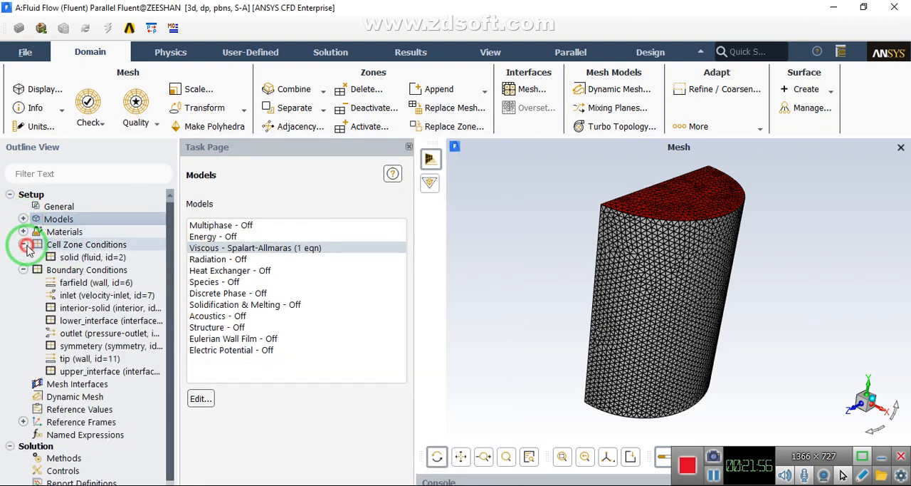
double_click(50, 270)
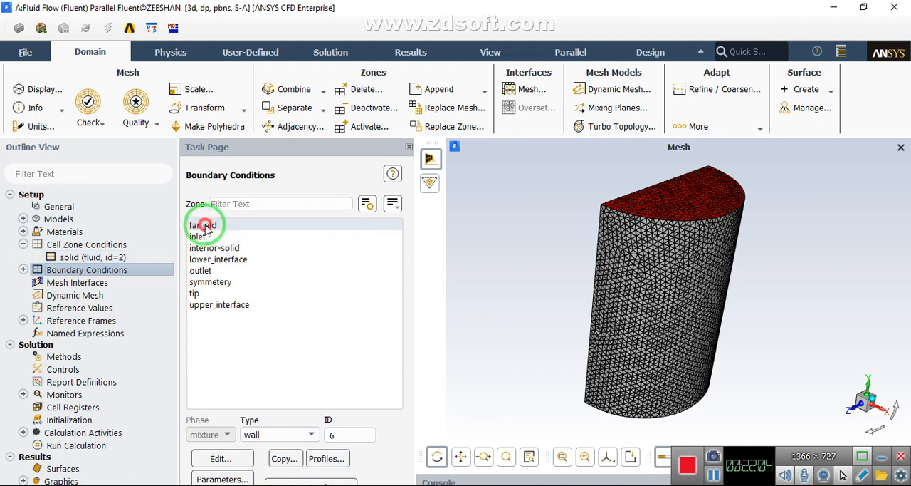
left_click(712, 476)
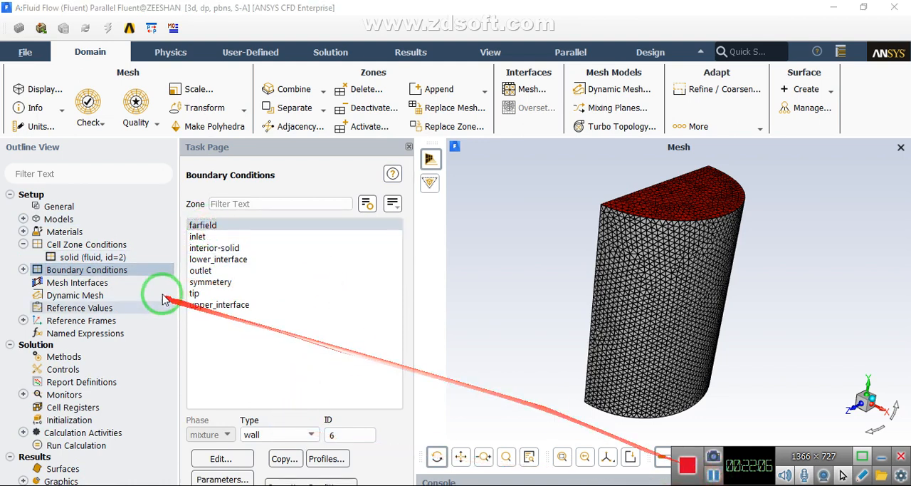
left_click(204, 226)
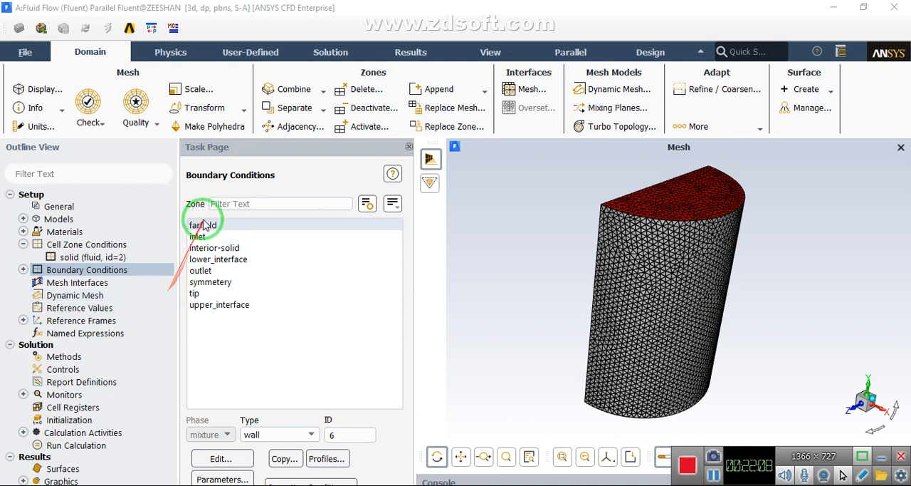
left_click_drag(208, 229, 316, 436)
left_click(313, 434)
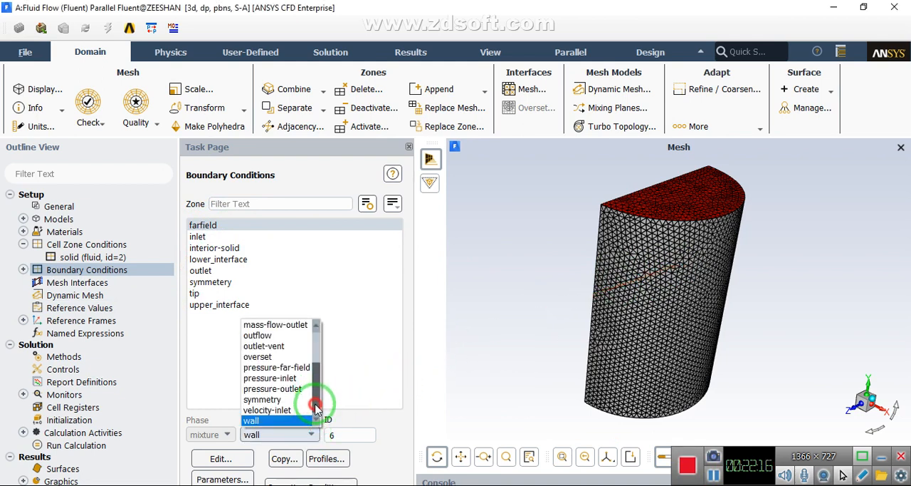
mouse_move(316, 407)
left_mouse_down()
mouse_move(319, 345)
mouse_move(321, 387)
mouse_move(305, 407)
left_mouse_up()
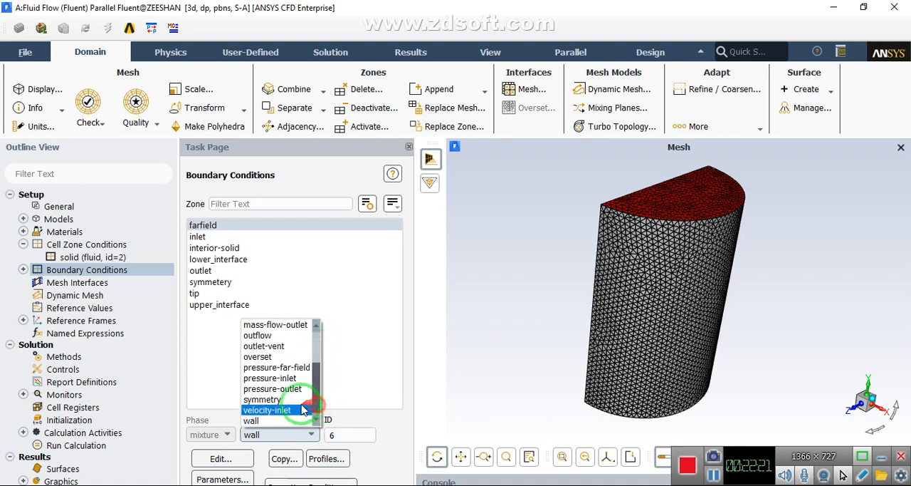
left_click(262, 403)
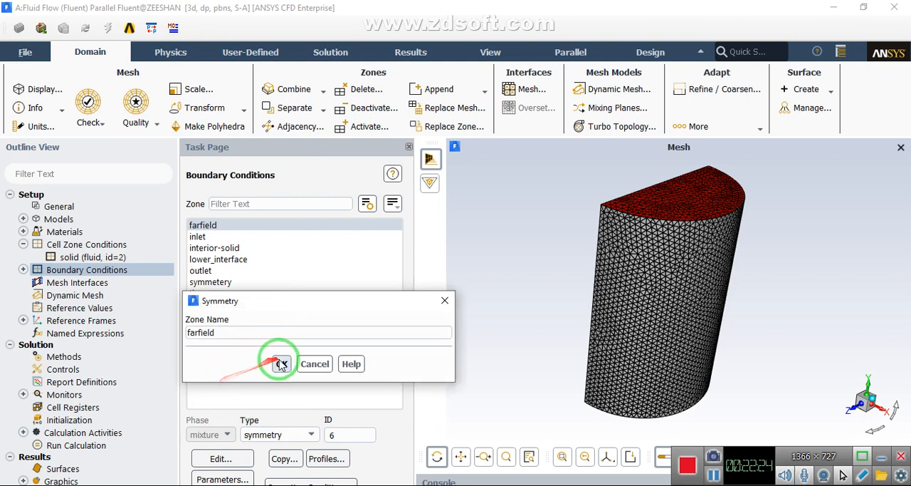
left_click(281, 365)
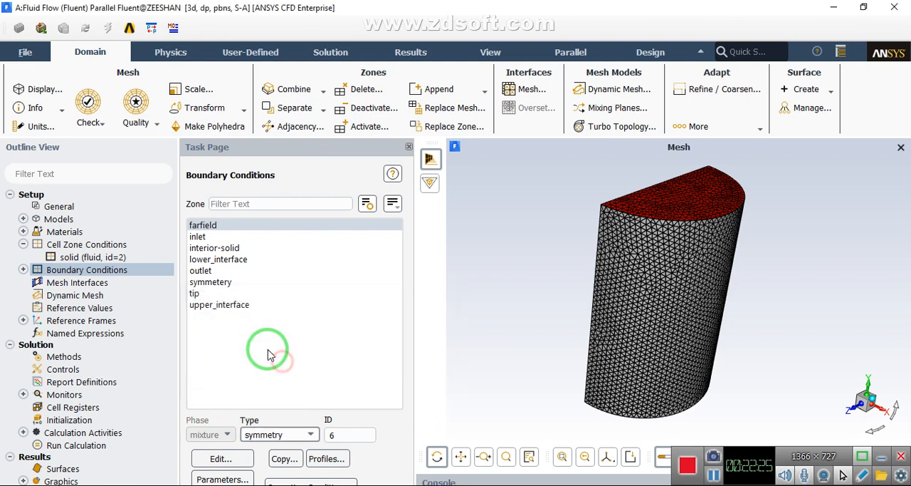
Assign the symmetry type to the symmetery boundary zone and accept its zone name
left_click(201, 282)
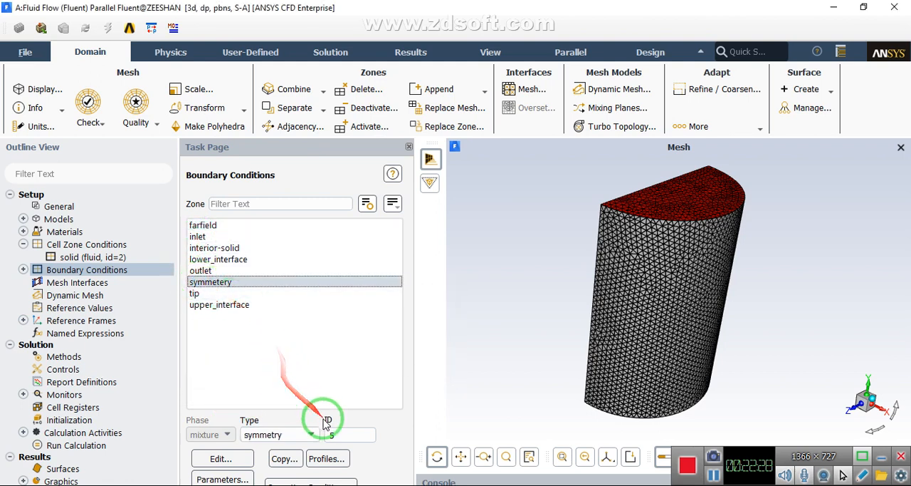
left_click(283, 436)
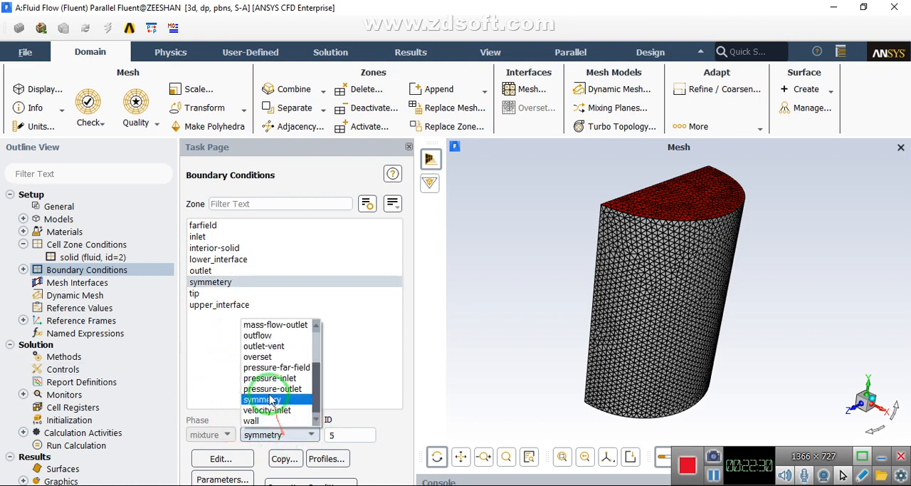
left_click(267, 400)
left_click(281, 364)
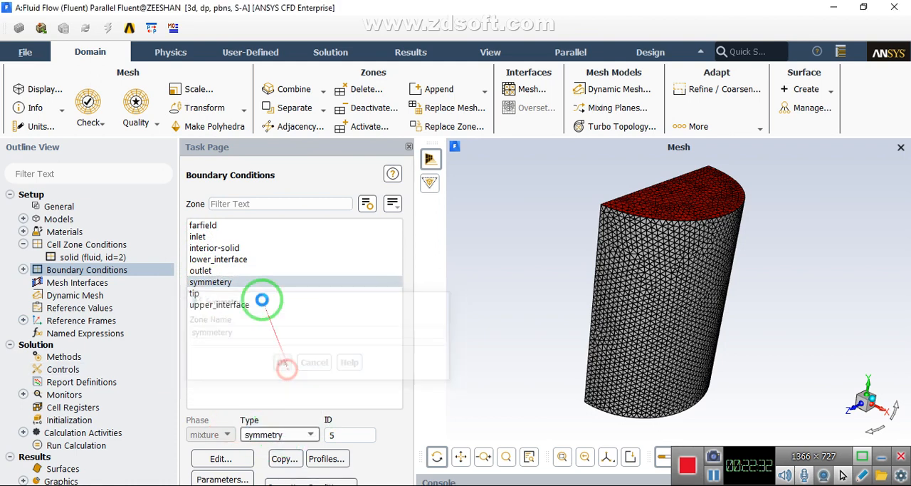
Set the inlet zone's velocity magnitude to 3 m/s, normal to the boundary
left_click(198, 237)
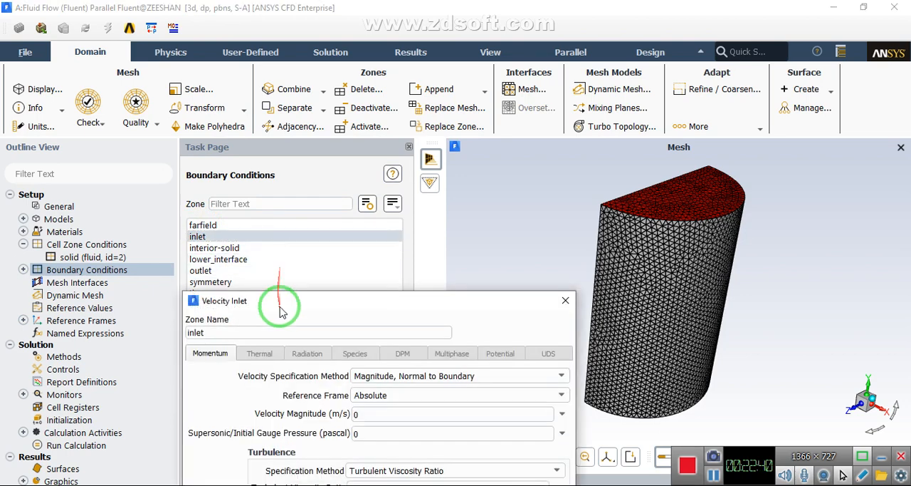
left_click_drag(285, 361, 244, 123)
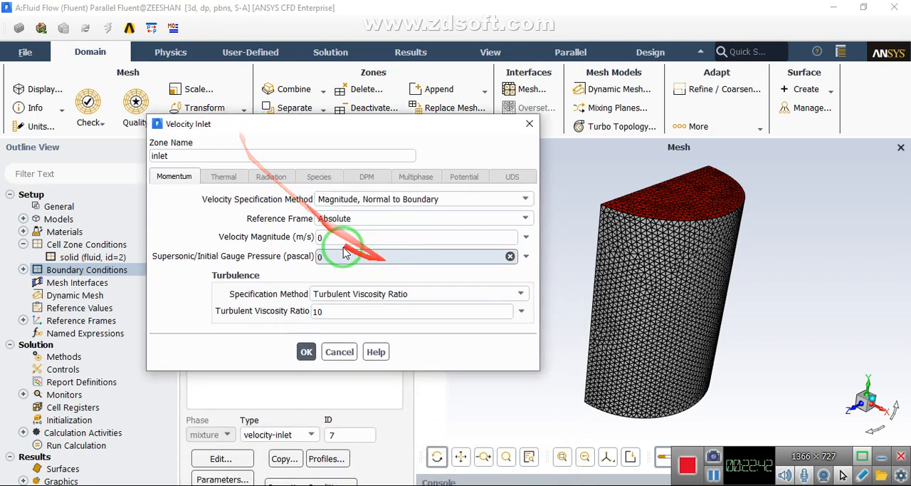
left_click_drag(340, 238, 212, 218)
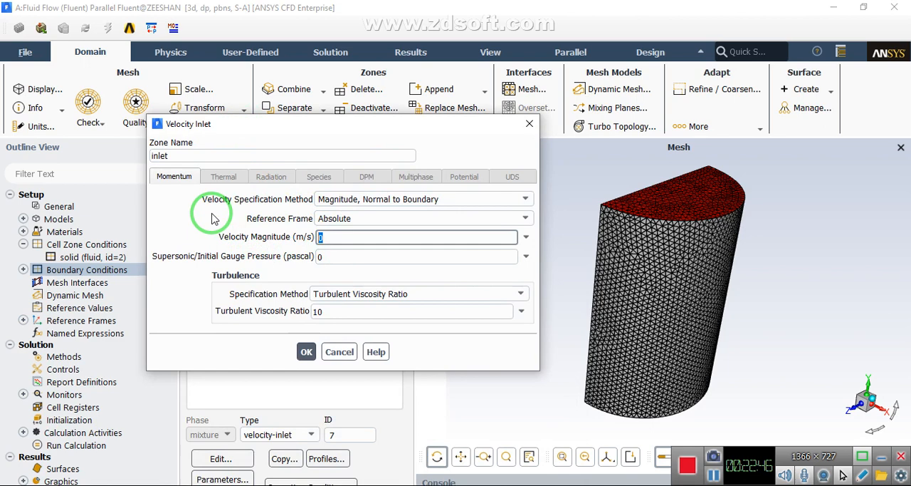
left_click(306, 351)
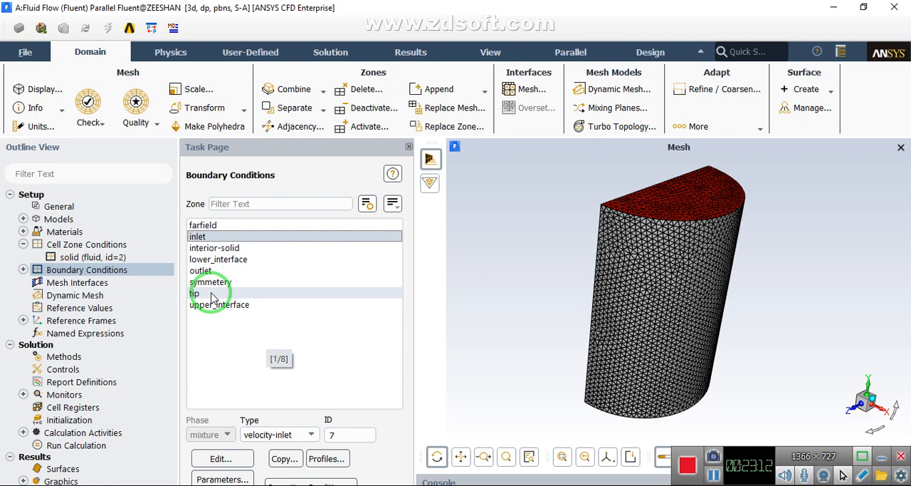
Check the interior-solid and outlet zone types, and change the lower_interface zone's type to wall
left_click(217, 248)
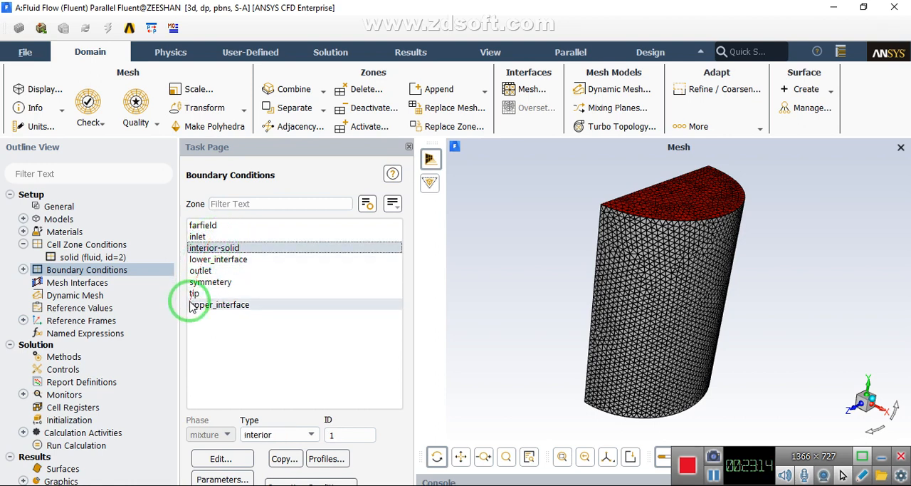
left_click(199, 271)
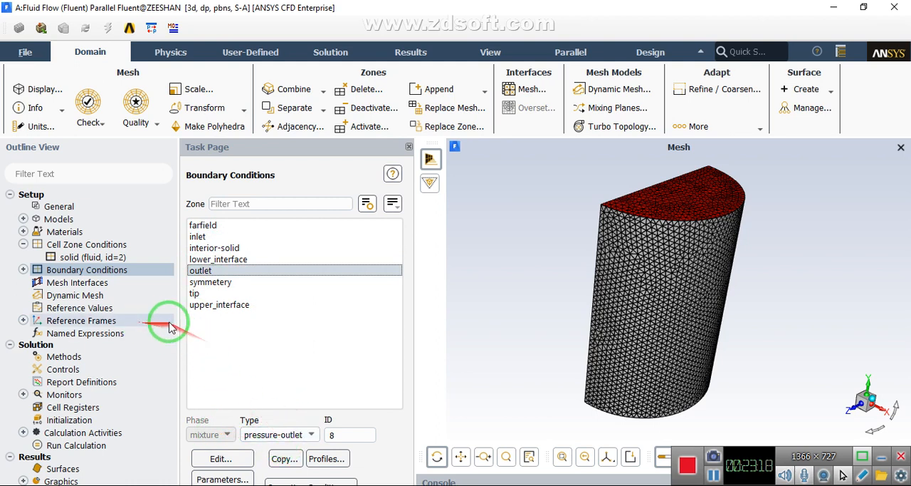
left_click(221, 260)
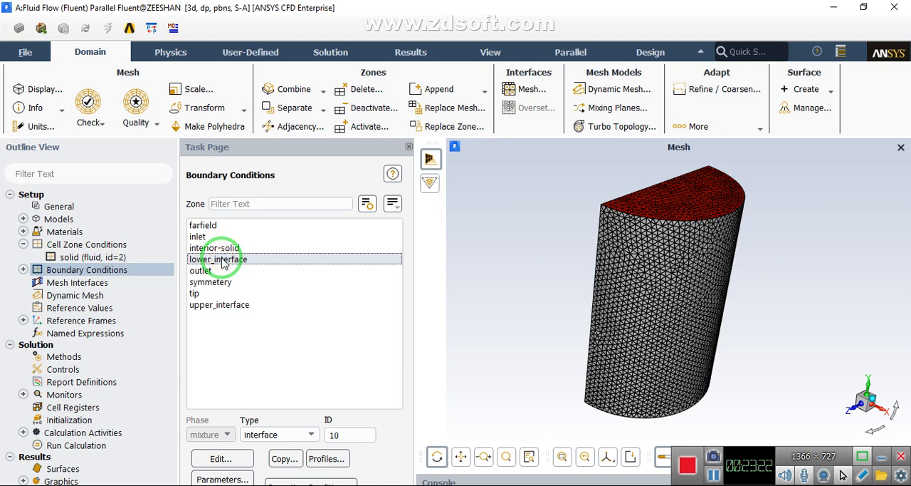
left_click(291, 434)
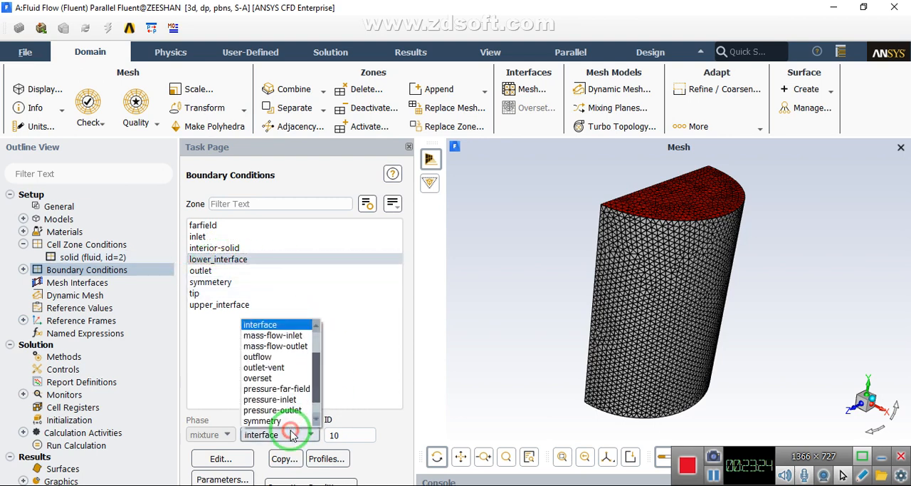
scroll(264, 413, "down", 2)
left_click(256, 421)
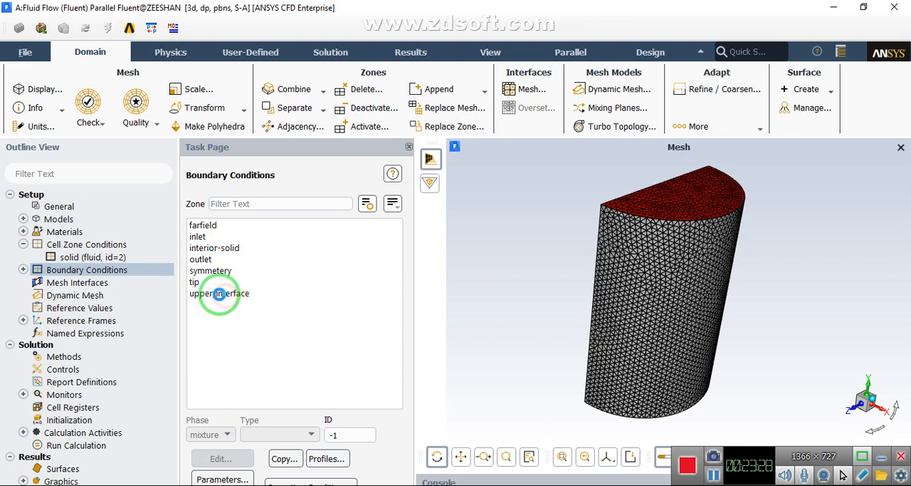
left_click(225, 292)
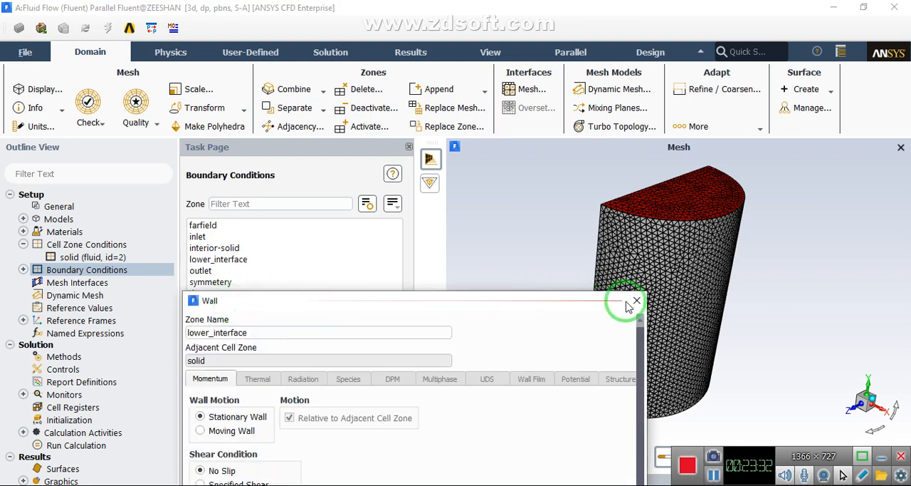
left_click(636, 302)
Change the upper_interface zone's type to wall with default wall settings, and check the tip zone's type
left_click(239, 304)
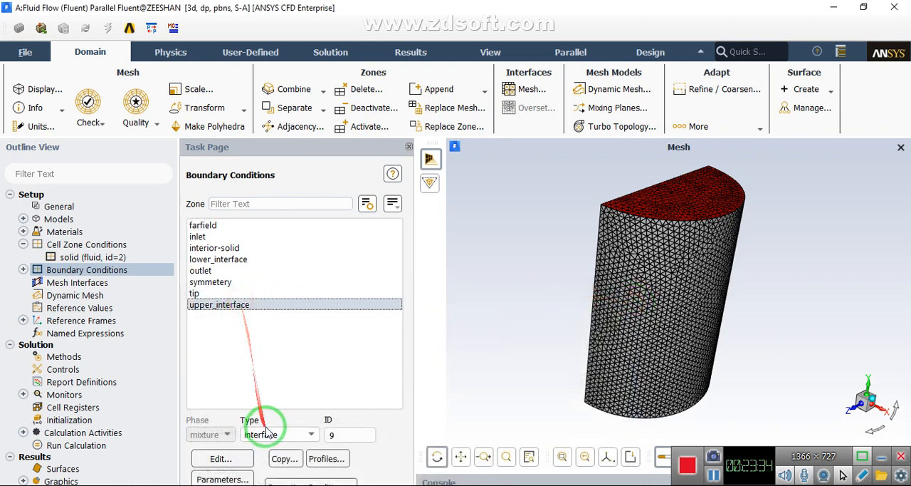
left_click(210, 259)
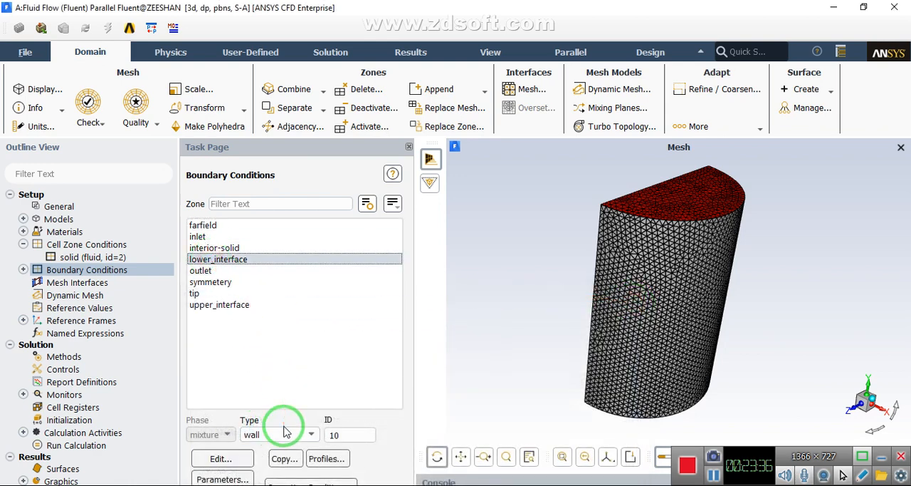
left_click(219, 304)
left_click(285, 435)
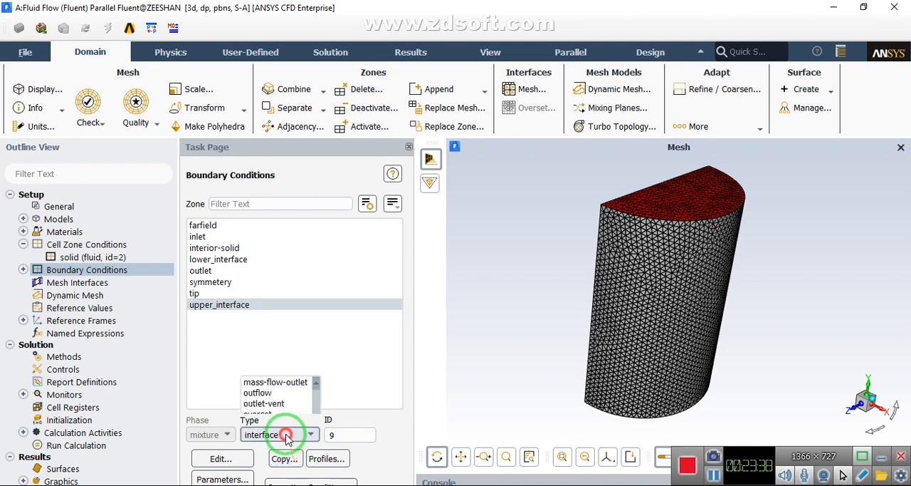
left_click(269, 419)
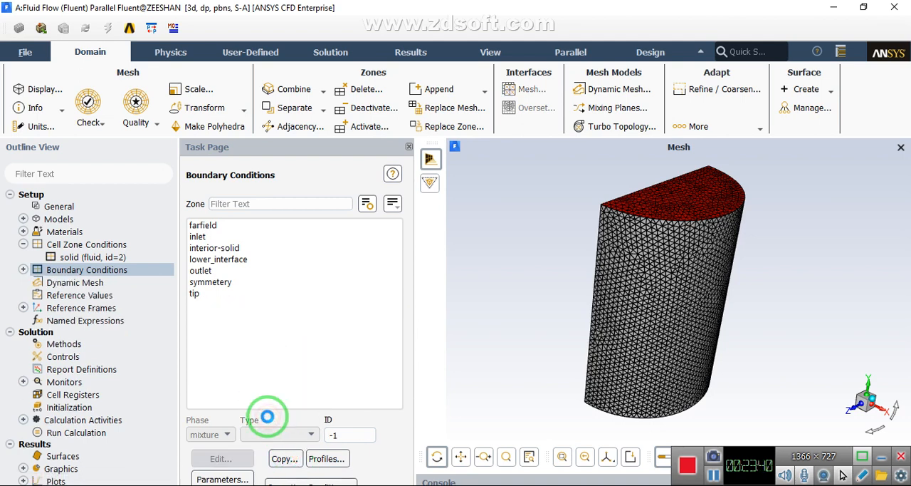
left_click(194, 294)
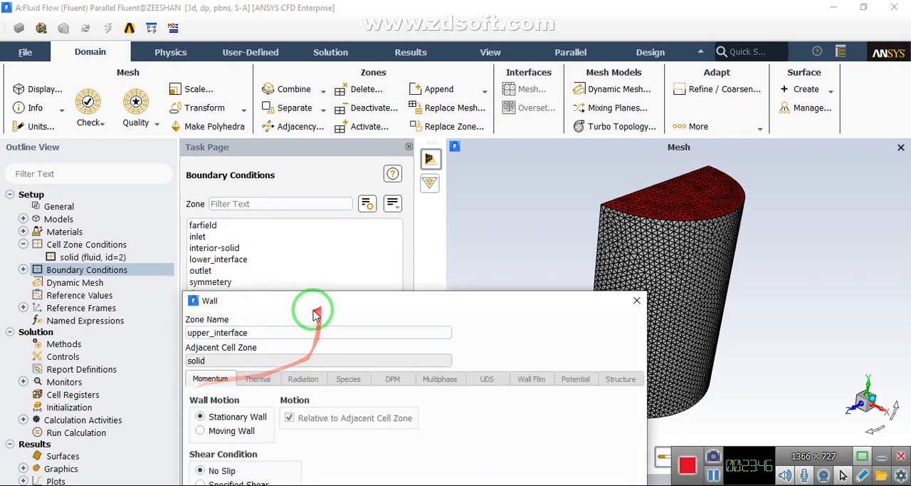
left_click_drag(317, 313, 292, 29)
left_click(366, 413)
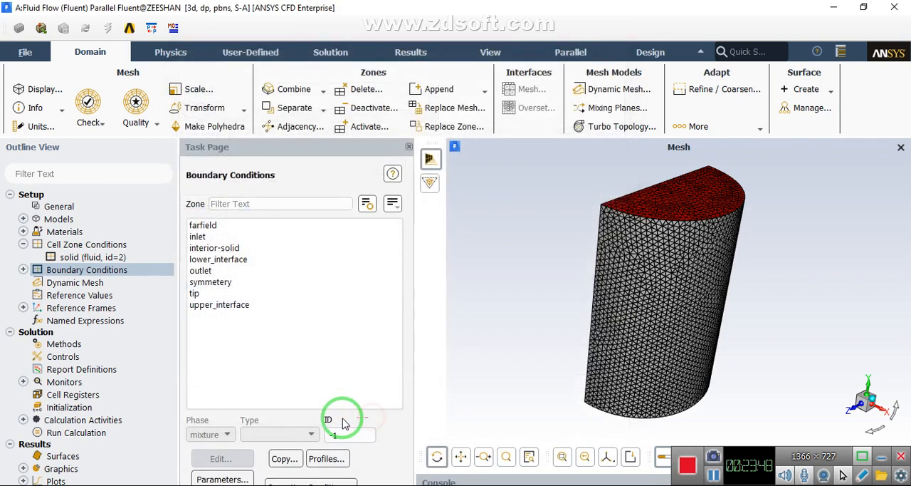
left_click(193, 293)
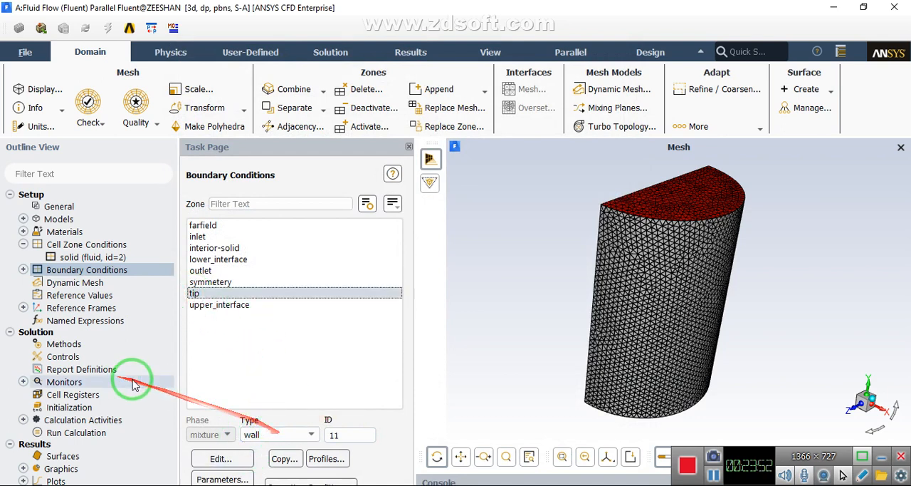
Review the solution methods and set the number of iterations for the calculation to 200
left_click(81, 347)
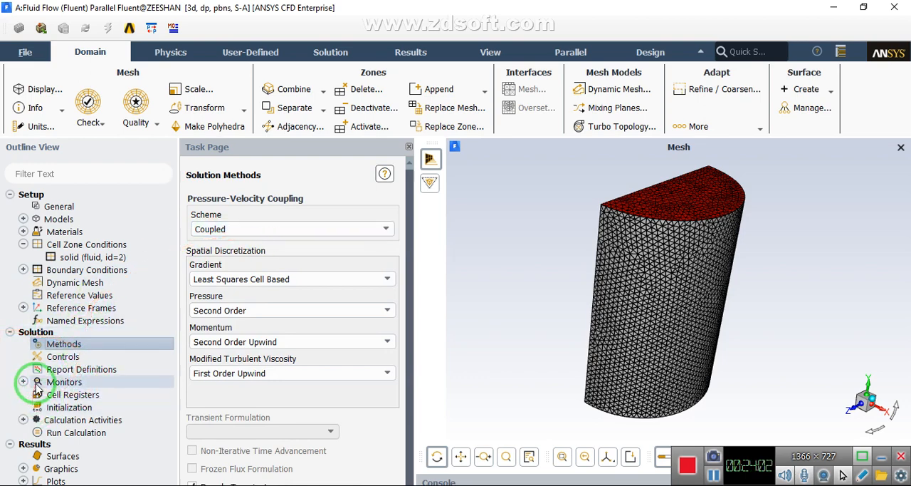
left_click(71, 433)
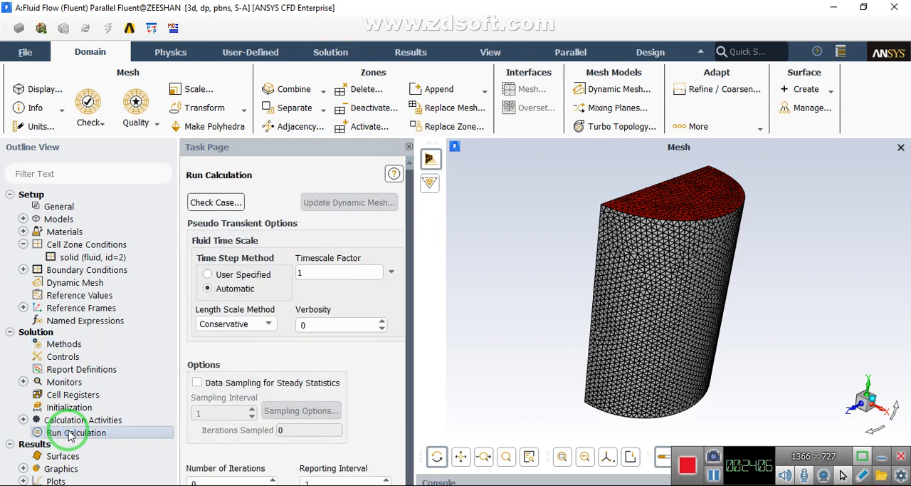
left_click_drag(407, 293, 409, 335)
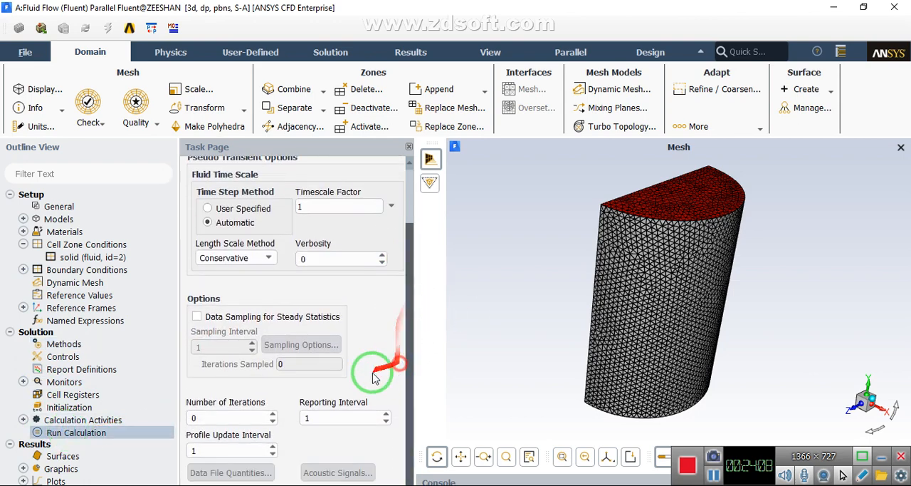
double_click(194, 417)
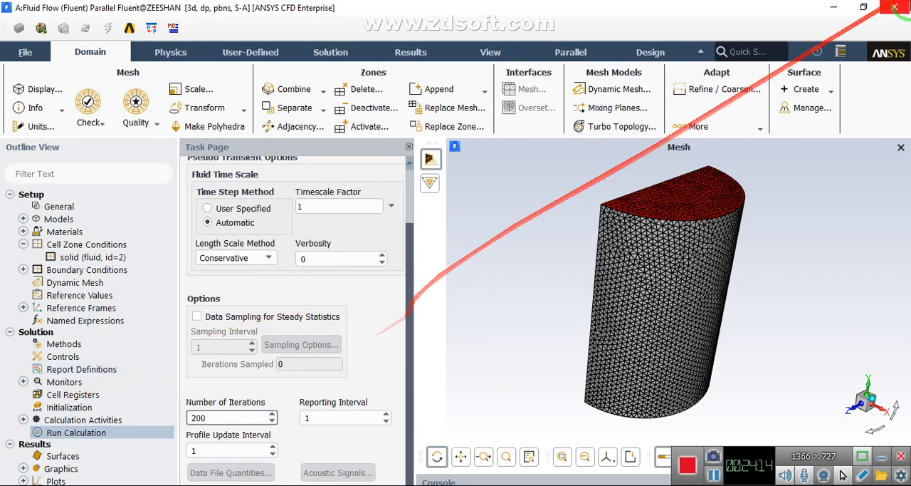
Restore the solver window to its smaller size and start the calculation, agreeing to initialize the case first
left_click(865, 10)
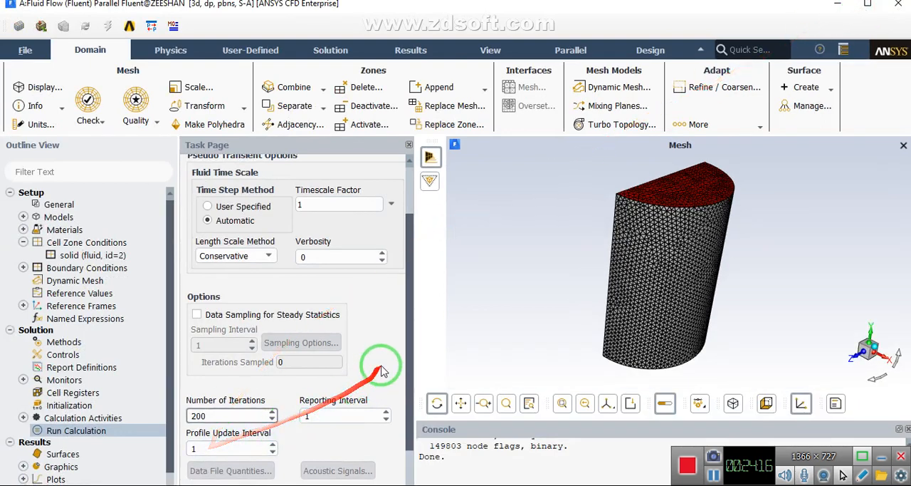
left_click_drag(411, 268, 403, 338)
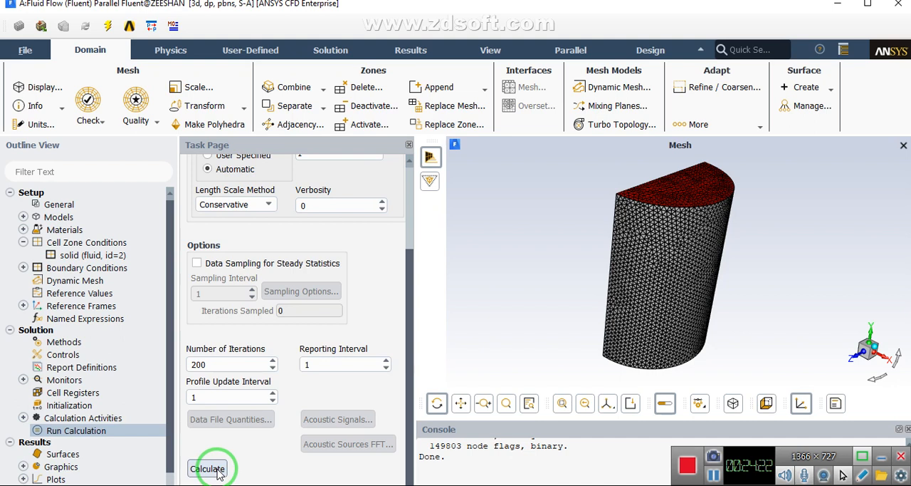
left_click(207, 468)
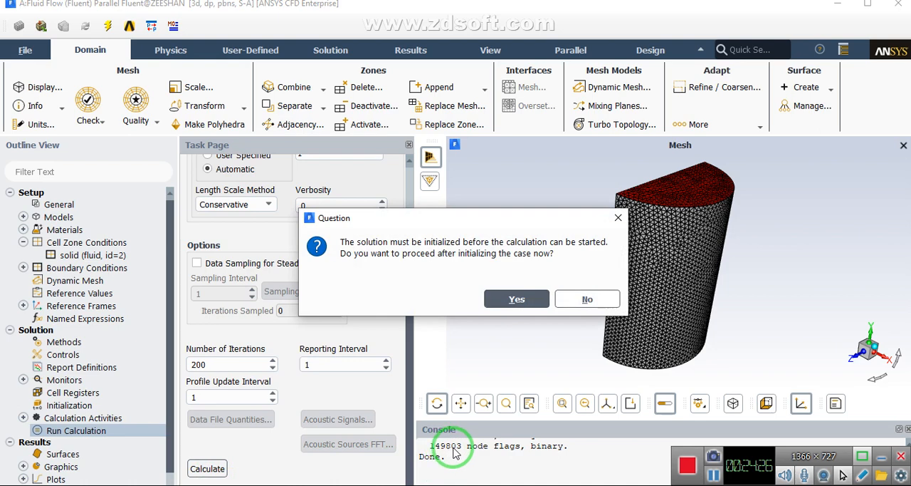
left_click(516, 300)
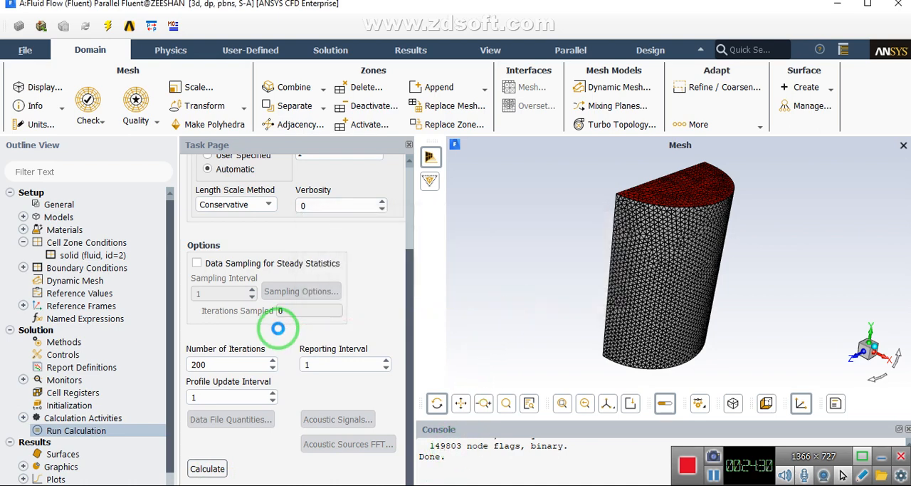
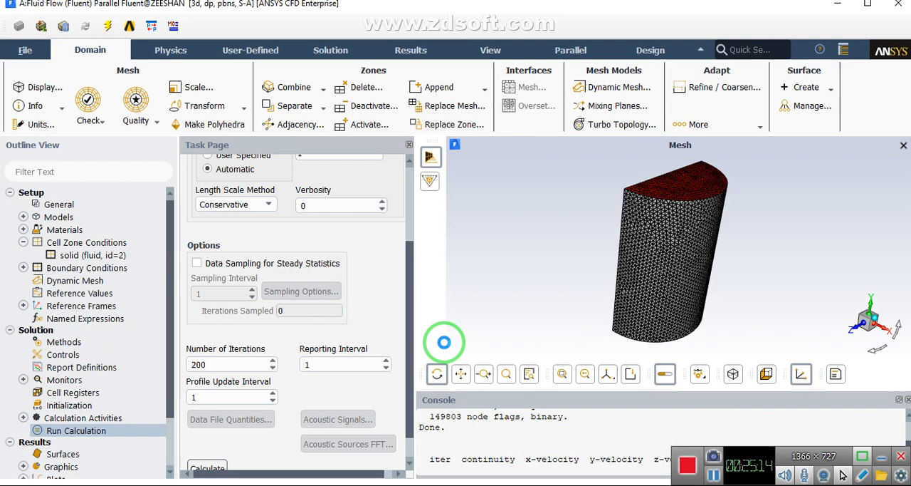
Stop the running flow calculation early and dismiss the completion message
left_click(714, 475)
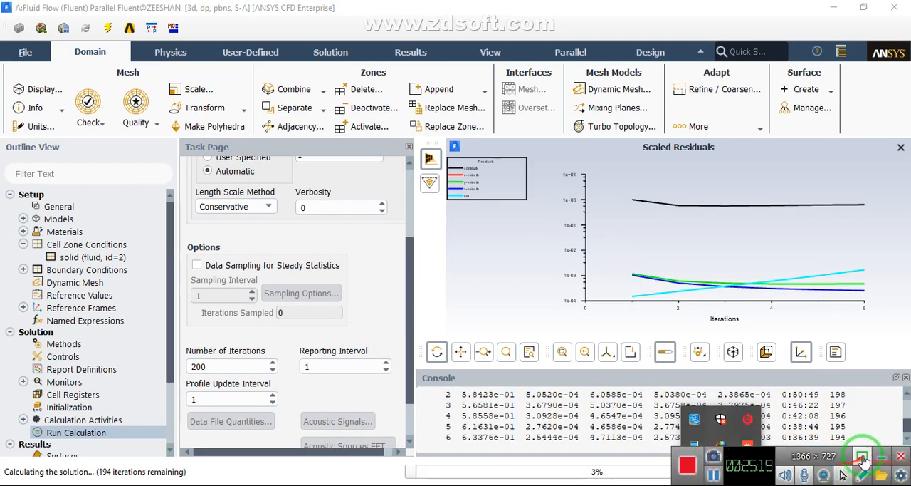
left_click(880, 457)
left_click(623, 393)
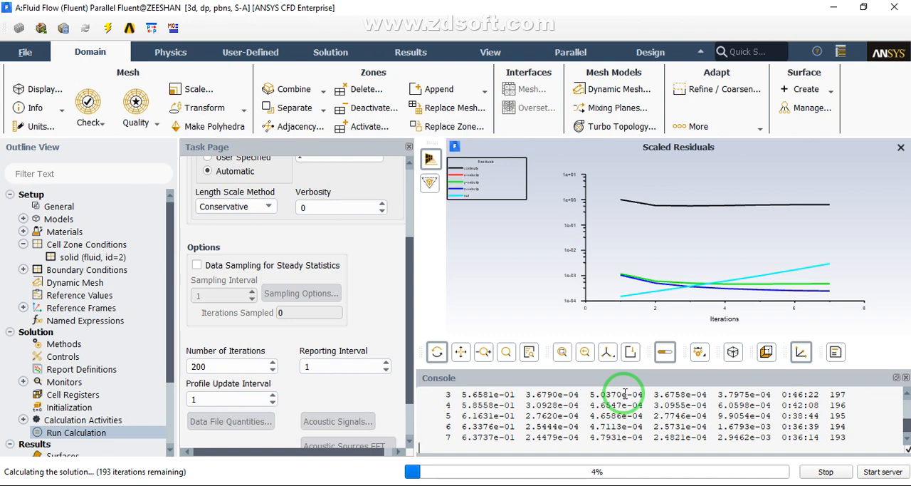
left_click(821, 473)
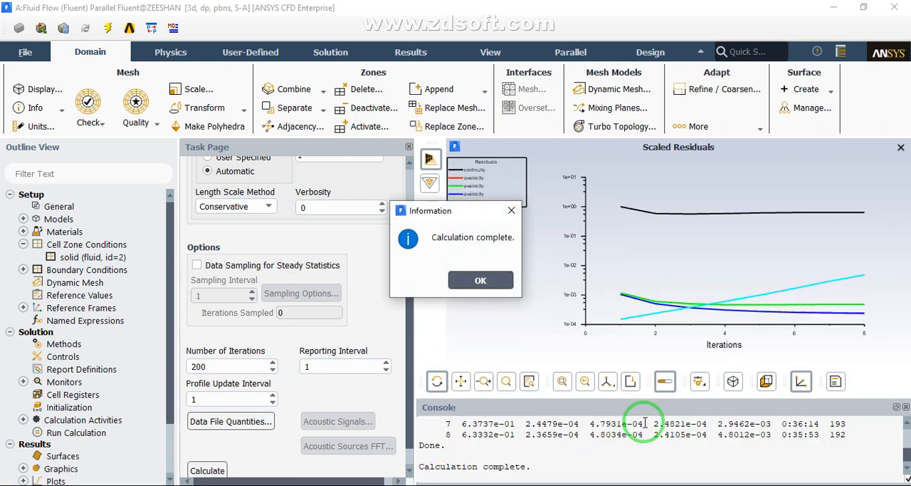
left_click(478, 282)
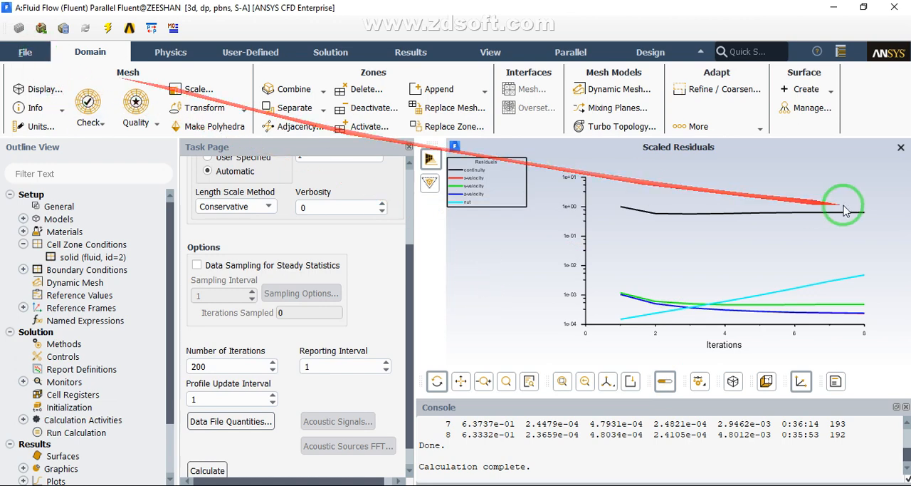
Export the case and data files to the project's Fluent folder under the name Steady state.cas
left_click(39, 54)
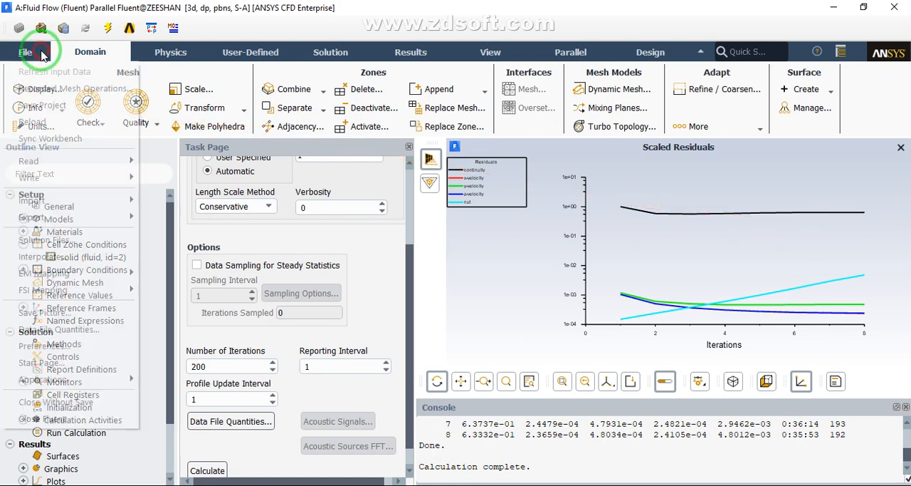
mouse_move(71, 217)
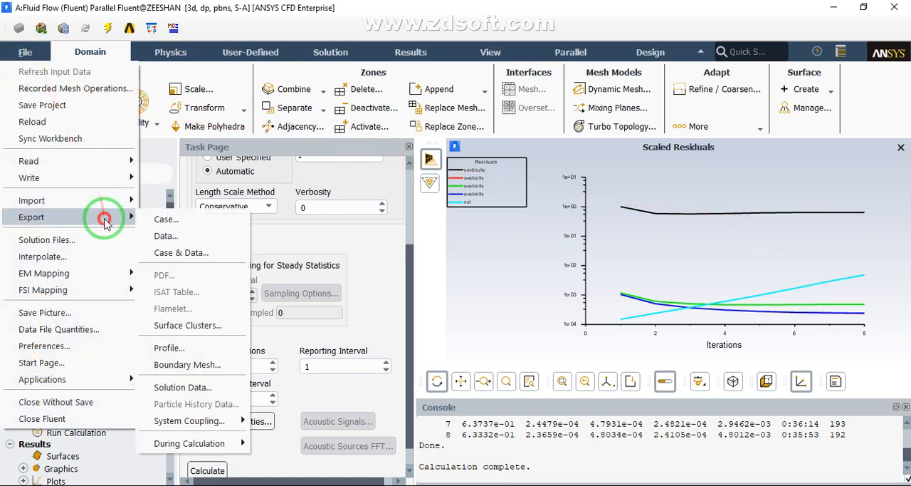
left_click(198, 253)
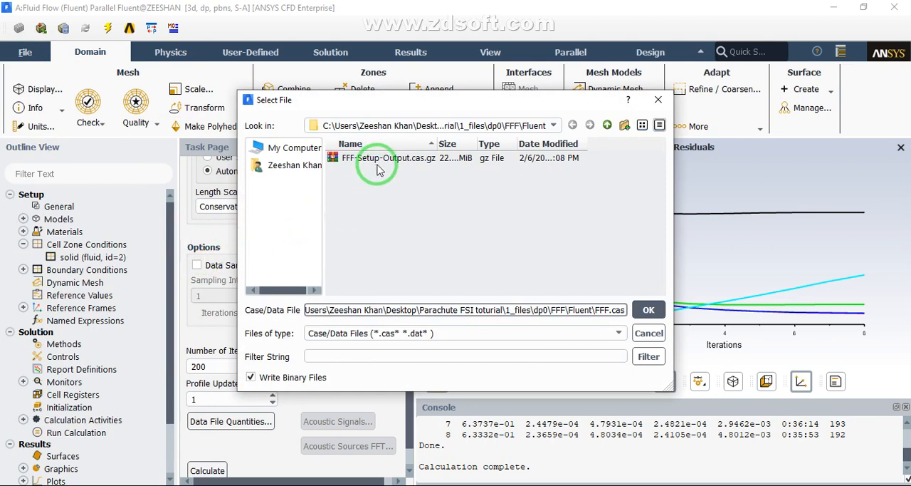
left_click(402, 128)
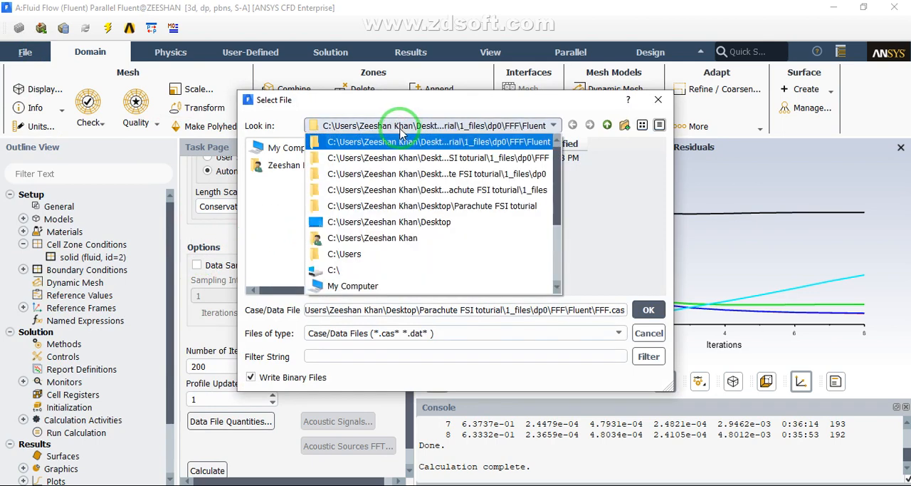
left_click(487, 139)
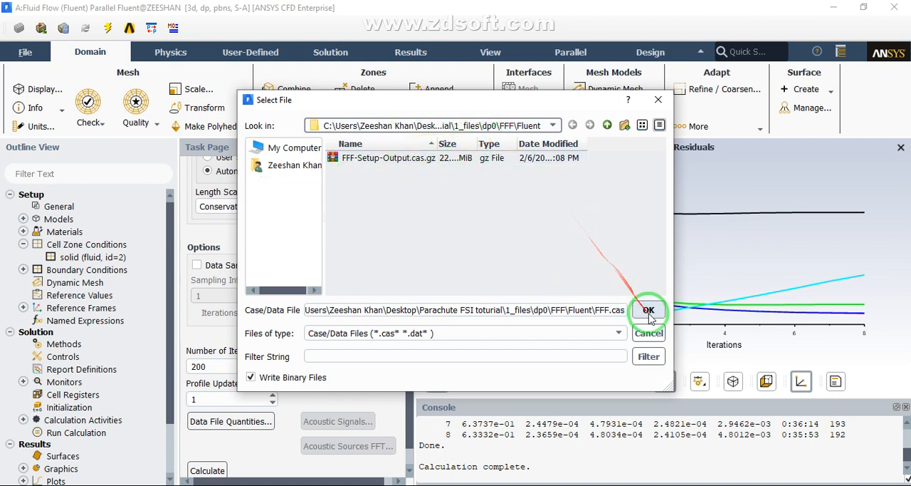
left_click_drag(604, 311, 64, 260)
type("Steady state")
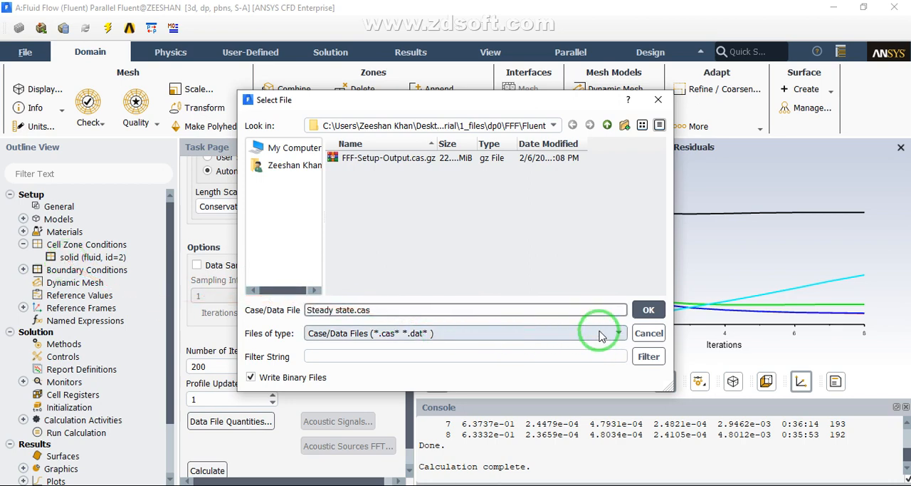
left_click(644, 308)
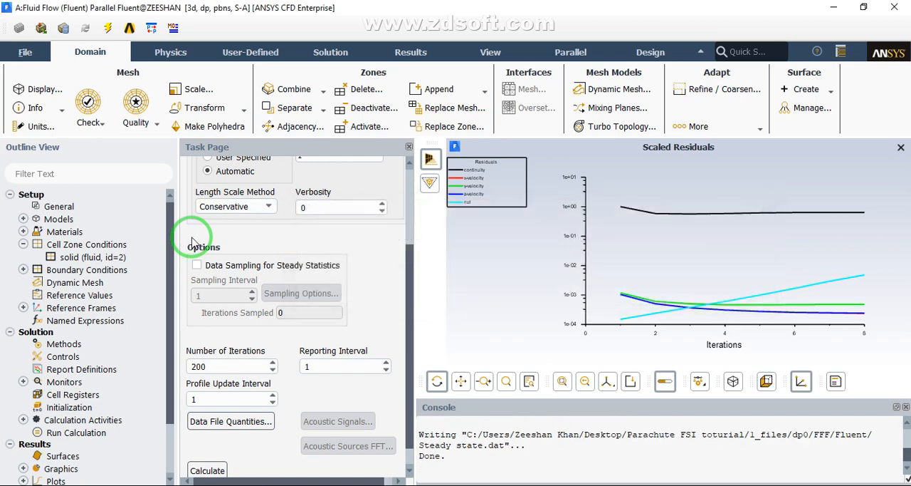
Switch the solver's time setting to Transient and enable Dynamic Mesh with the Smoothing method
left_click(74, 207)
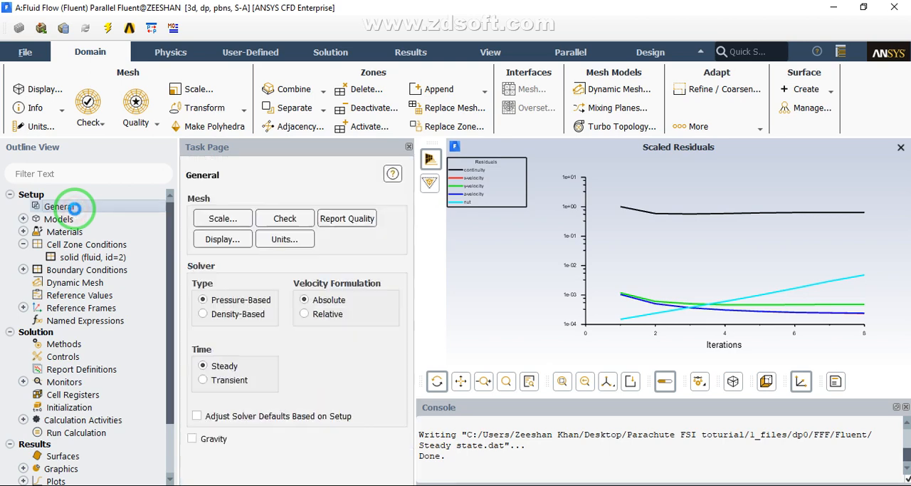
left_click(204, 380)
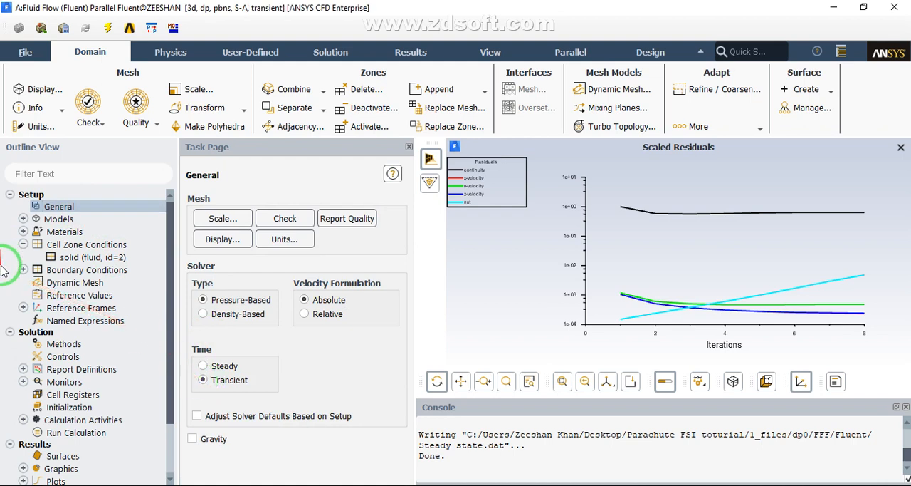
left_click(55, 286)
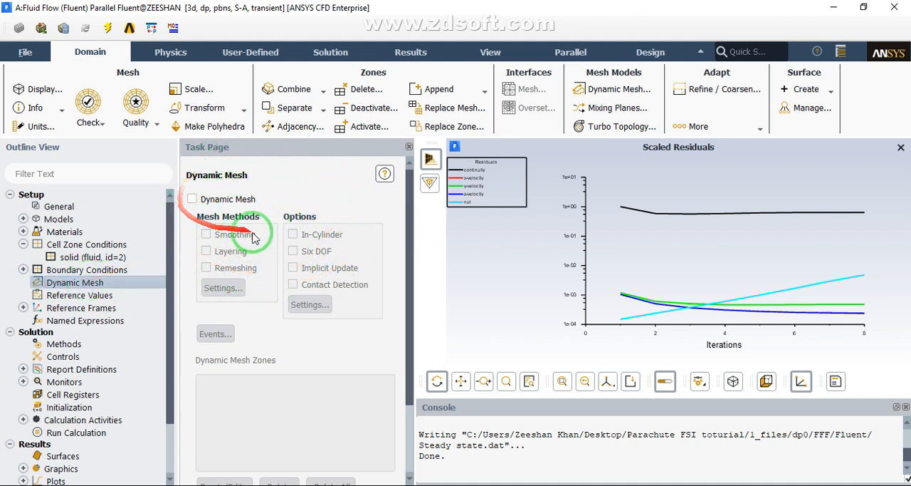
left_click(192, 200)
left_click(206, 234)
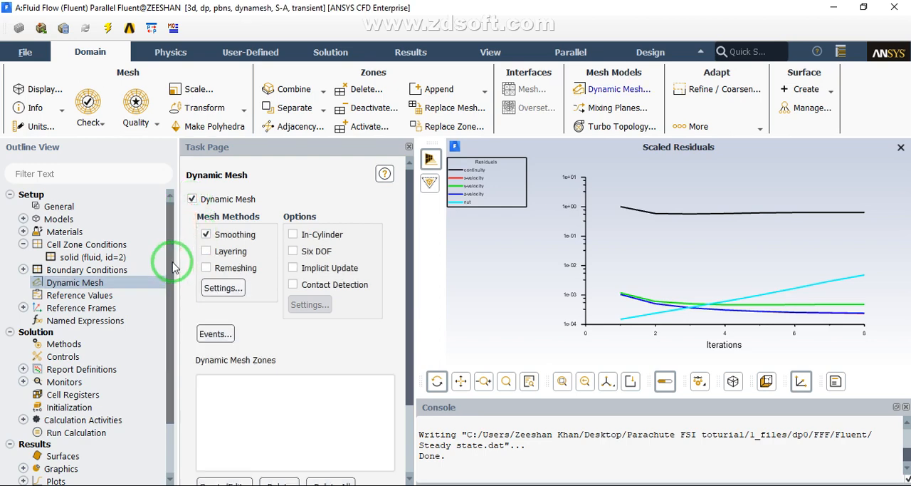
Set the mesh smoothing method to Diffusion with a boundary-distance diffusion function and a diffusion parameter of 1.5
left_click(223, 287)
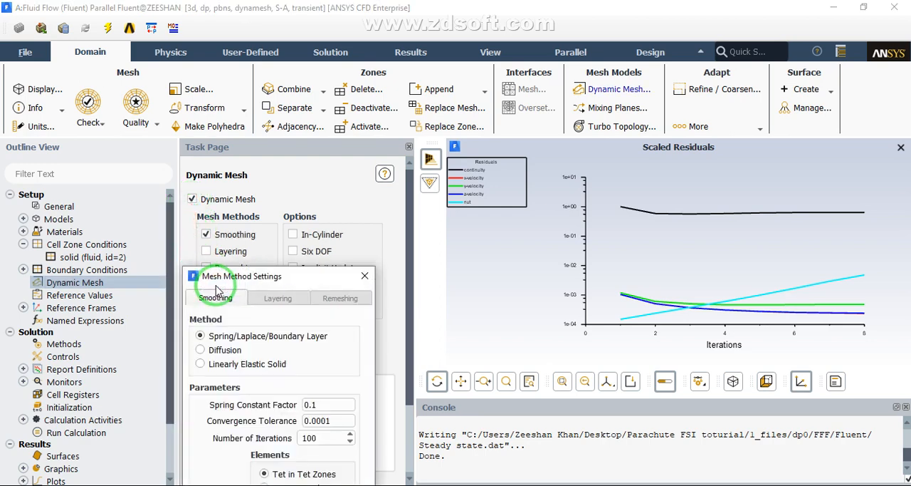
left_click_drag(217, 278, 209, 136)
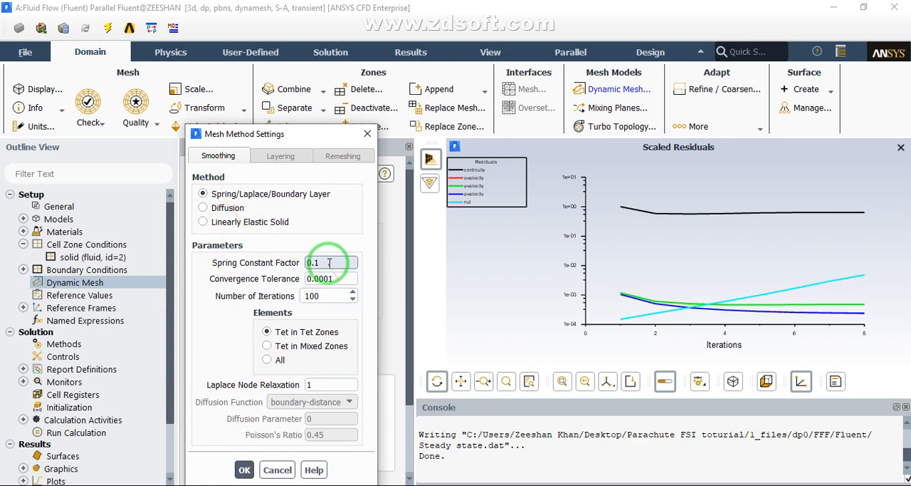
left_click(226, 207)
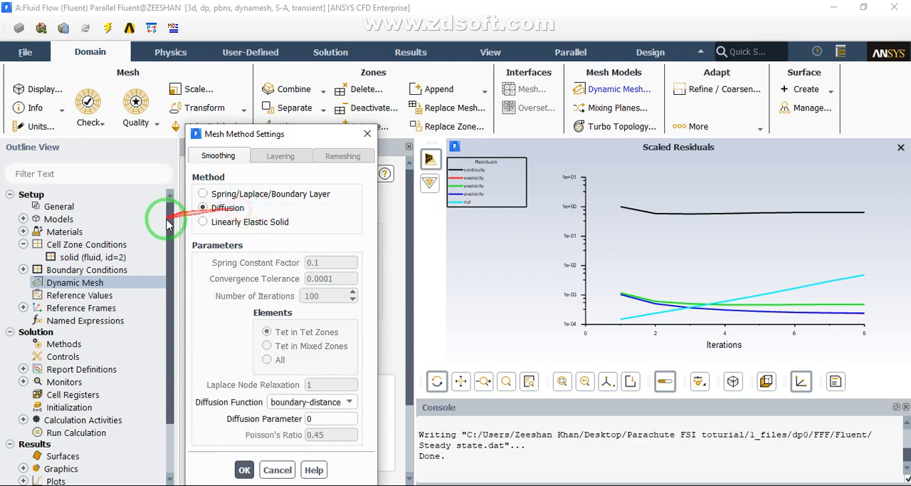
left_click_drag(317, 418, 51, 408)
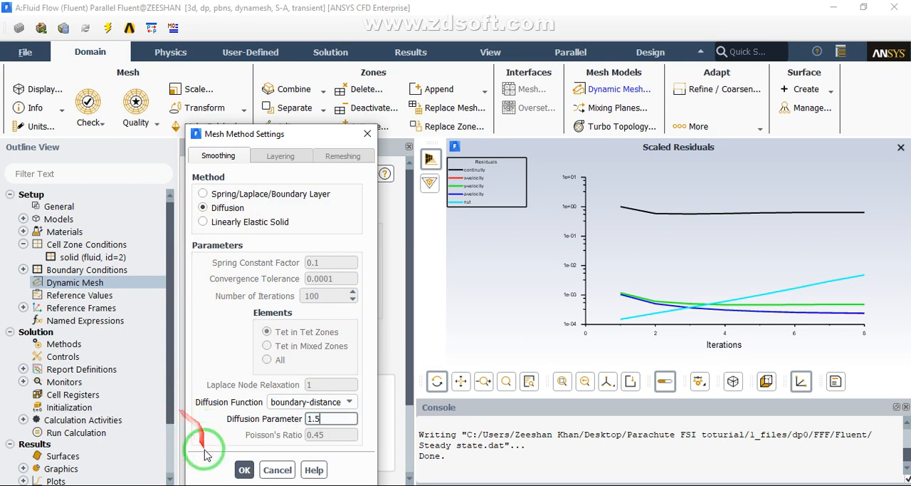
left_click(245, 470)
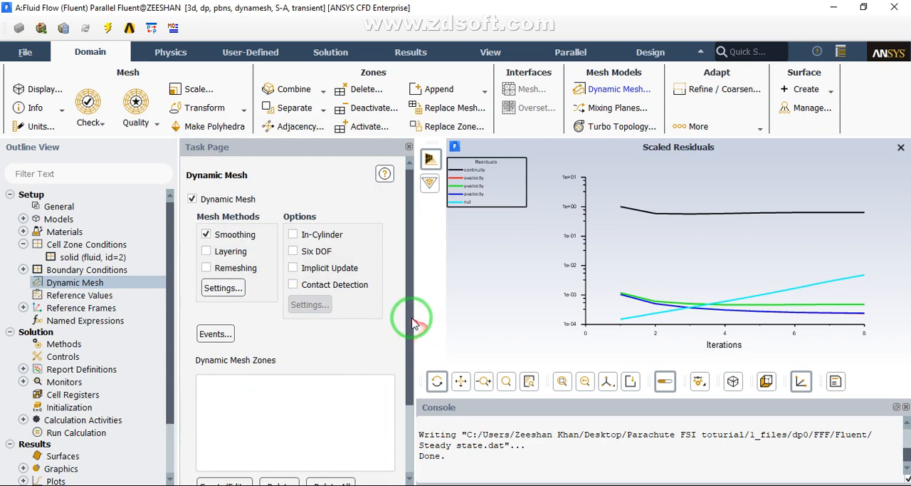
Create a stationary dynamic mesh zone for farfield
left_click_drag(410, 316, 396, 413)
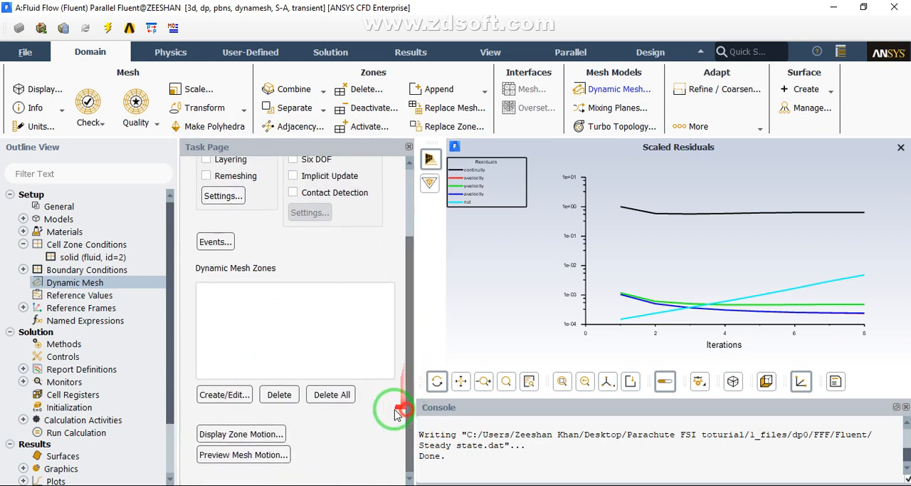
left_click(218, 391)
left_click_drag(256, 279, 401, 96)
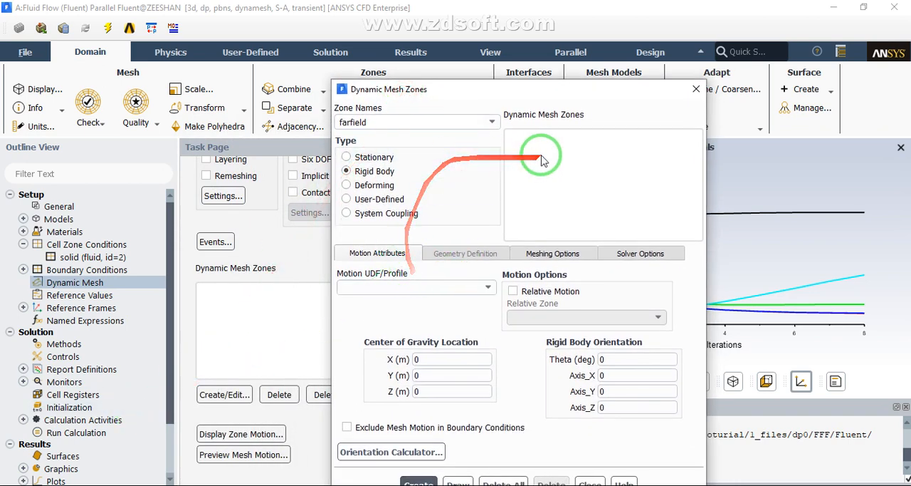
left_click(492, 122)
left_click(347, 140)
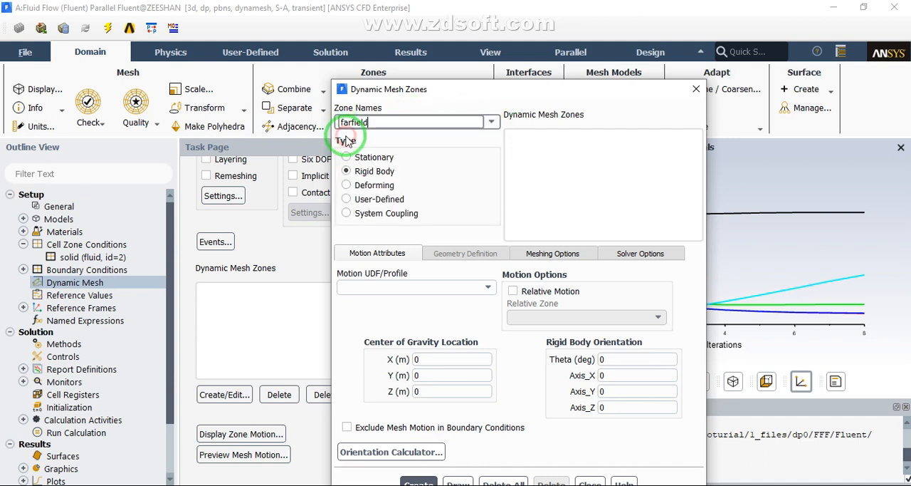
left_click(347, 157)
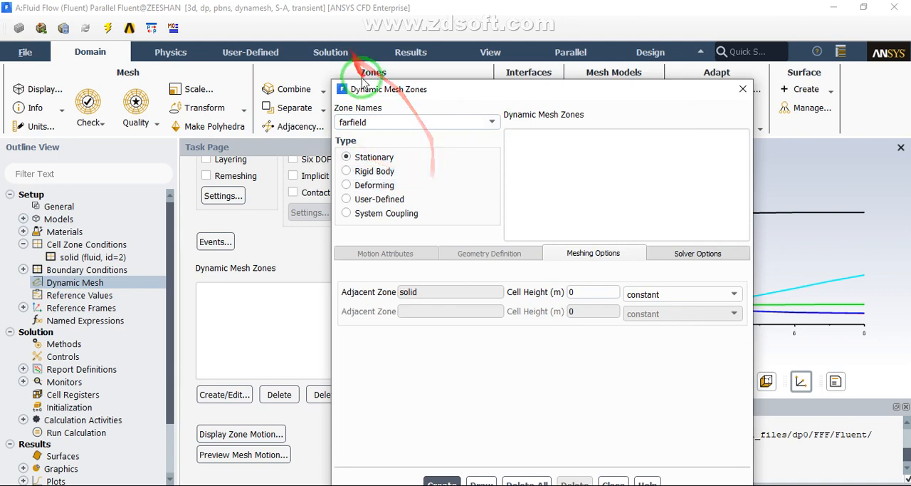
left_click_drag(363, 82, 295, 23)
left_click(374, 427)
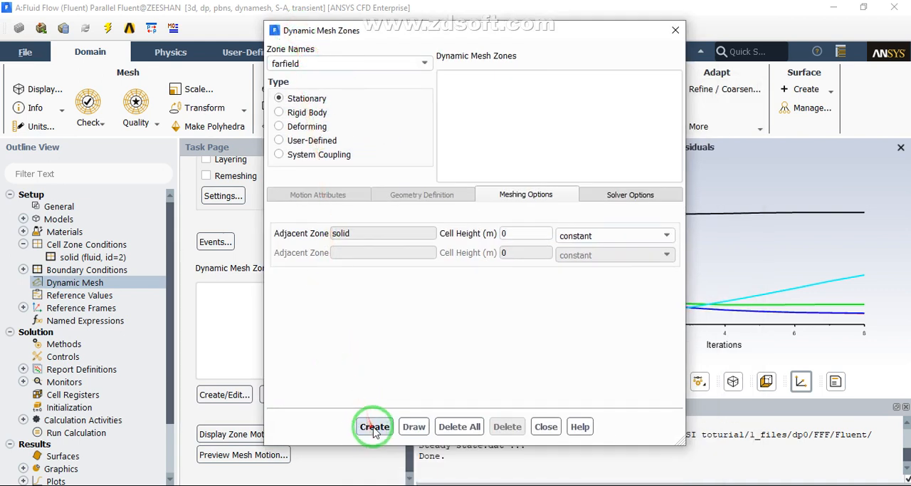
Create stationary dynamic mesh zones for the inlet and the outlet
left_click(425, 62)
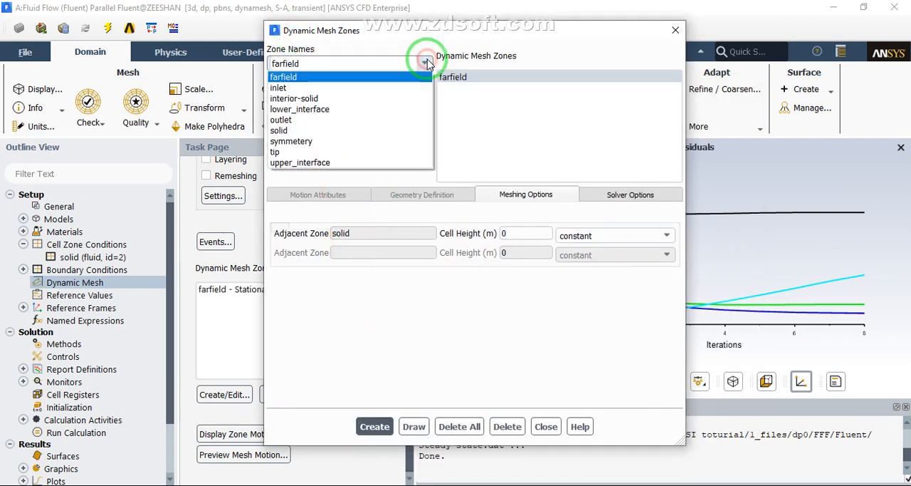
left_click(378, 87)
left_click(374, 427)
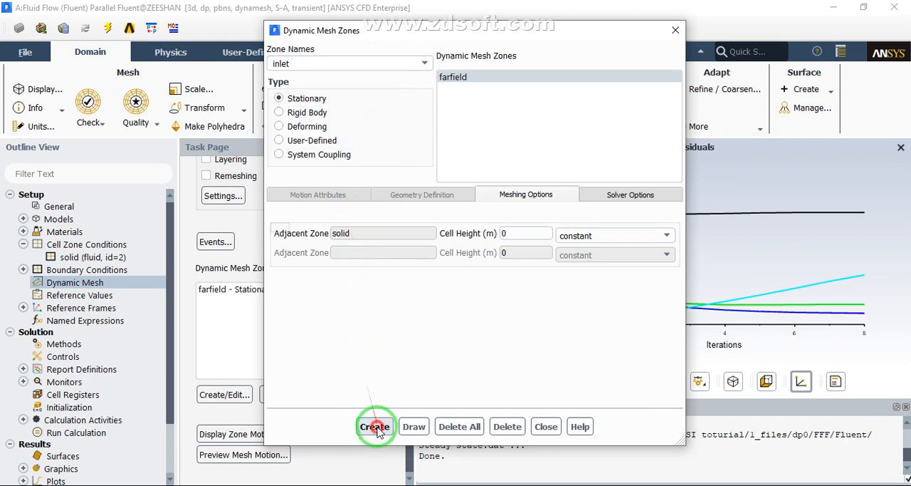
left_click(425, 64)
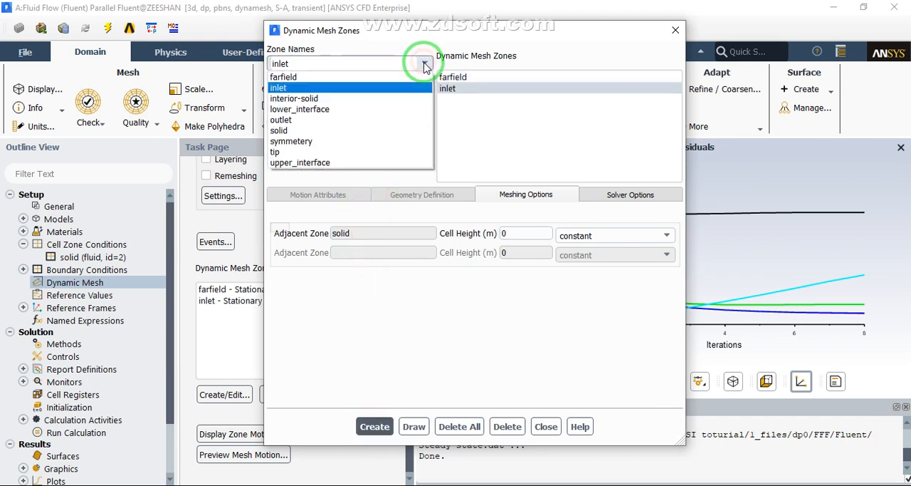
left_click(385, 120)
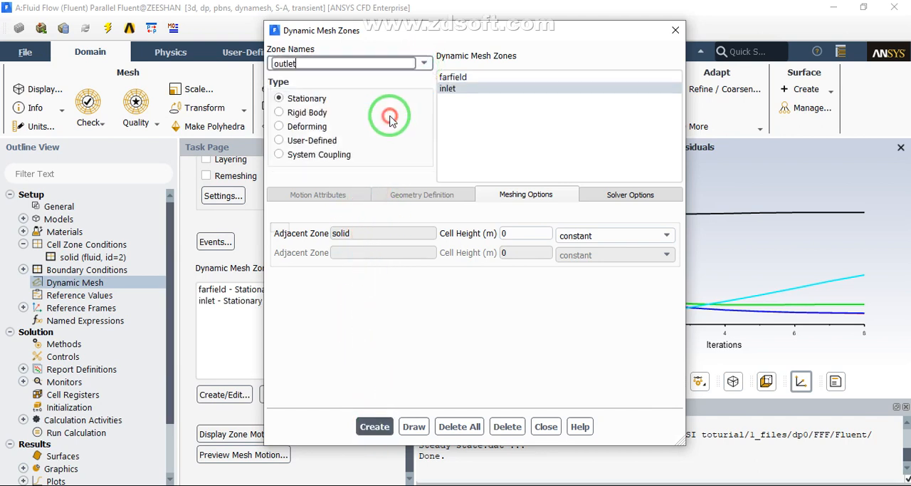
left_click(388, 425)
Create a deforming dynamic mesh zone for symmetery with a plane geometry definition, point at the origin and plane normal X of 1
left_click(425, 64)
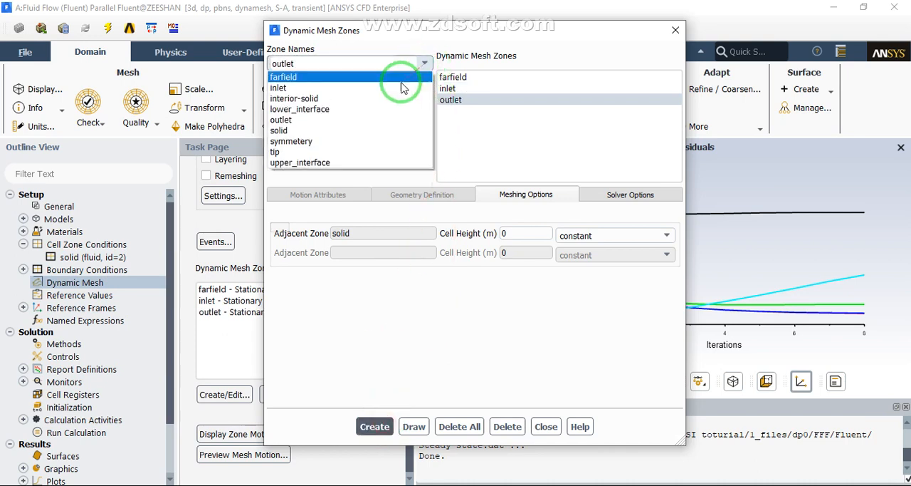
left_click(304, 142)
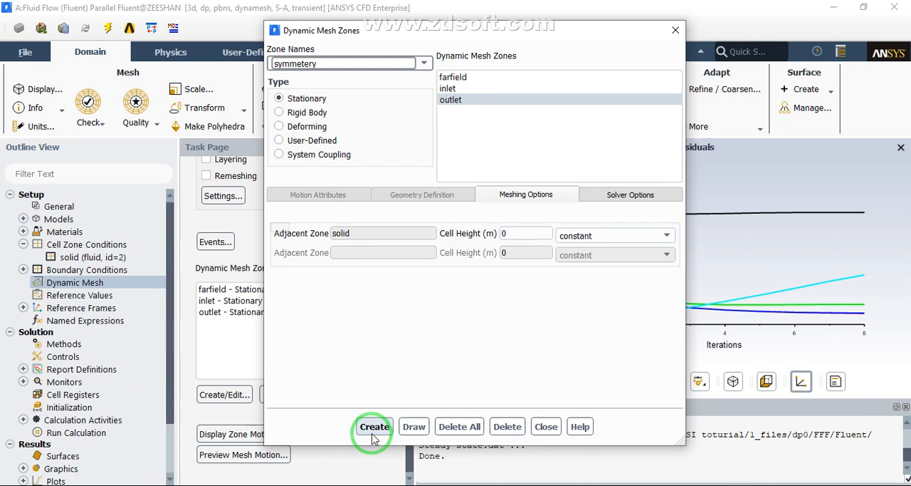
left_click(280, 128)
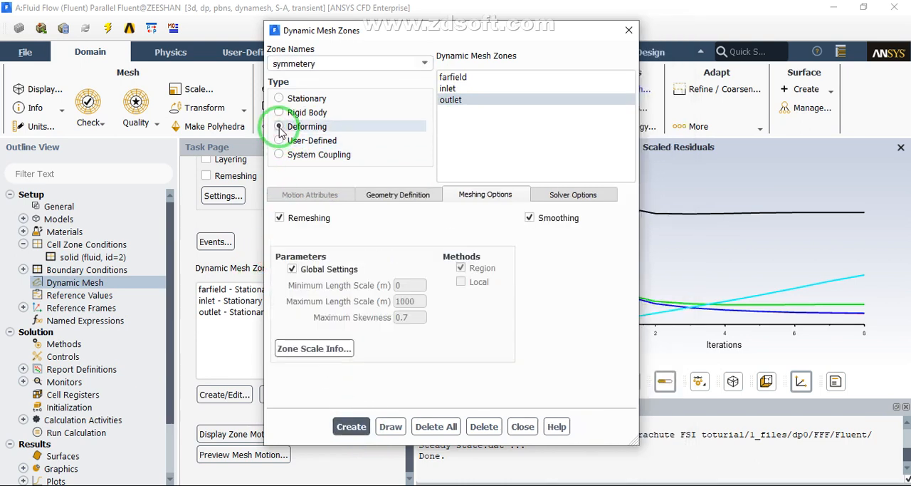
left_click(396, 196)
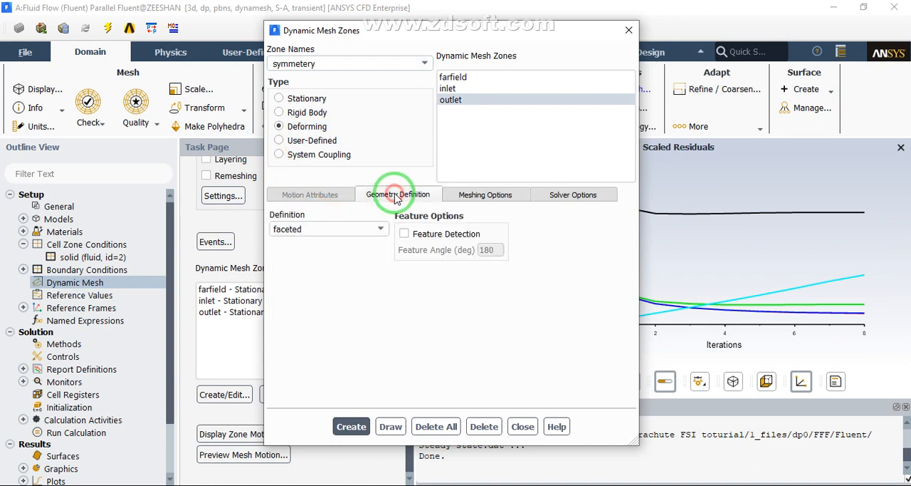
left_click(309, 229)
left_click(298, 252)
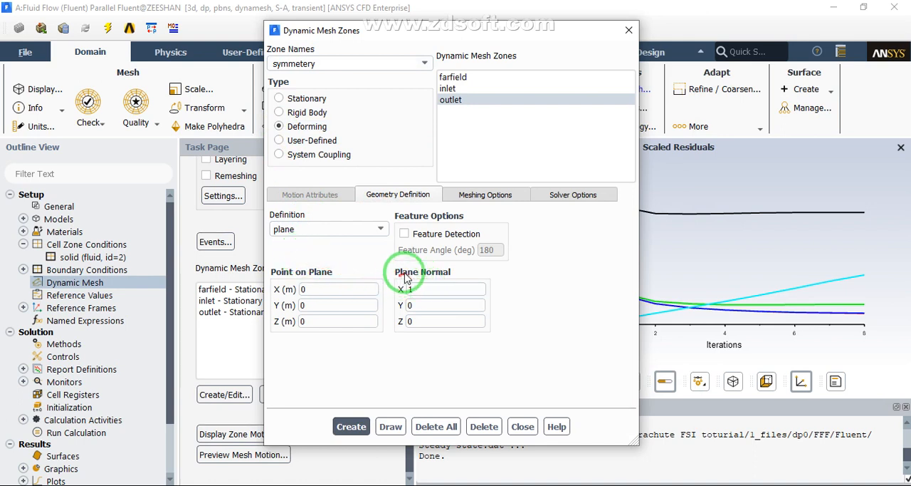
left_click(417, 292)
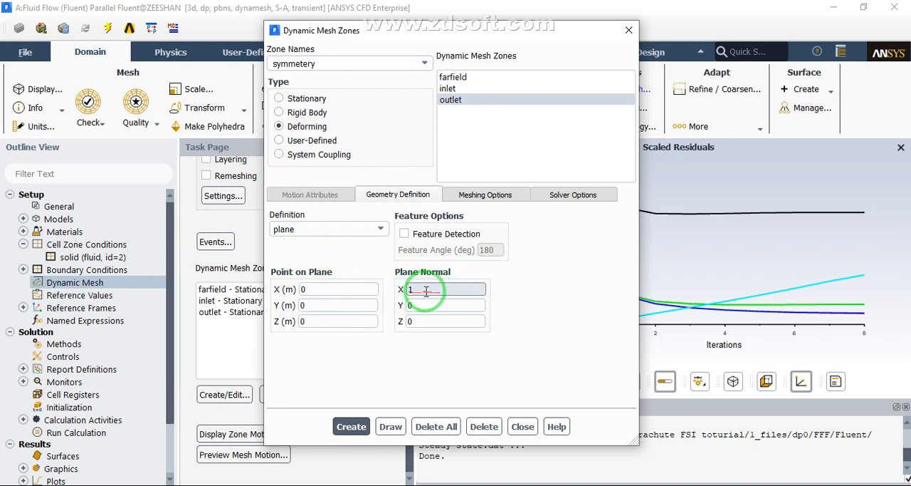
left_click_drag(378, 29, 262, 25)
left_click(237, 424)
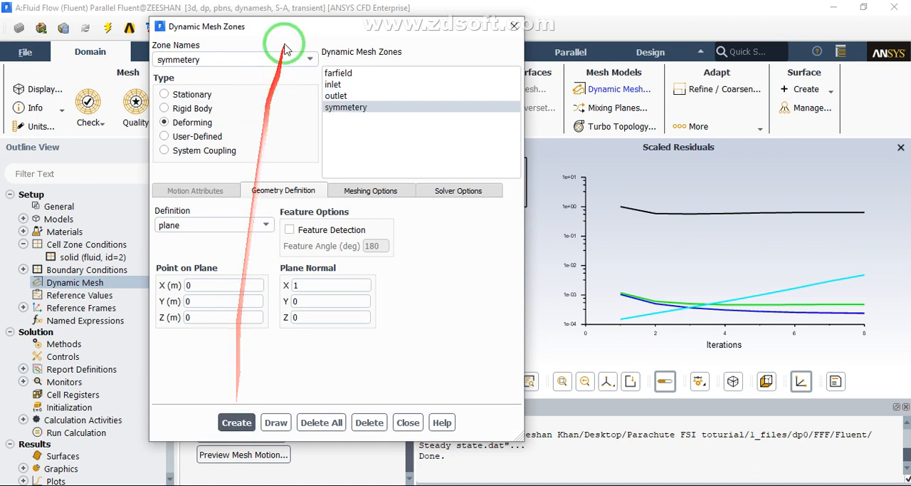
Create a deforming dynamic mesh zone for interior-solid with a faceted geometry definition
left_click(311, 59)
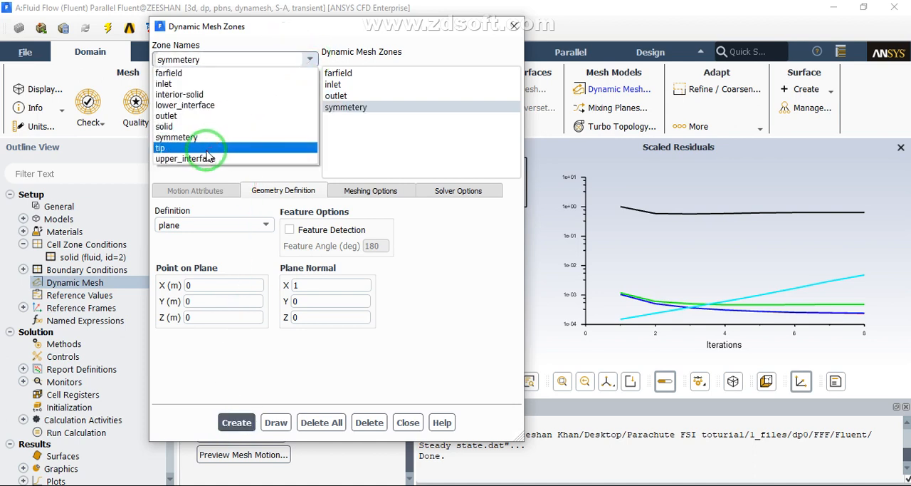
left_click(180, 94)
left_click(172, 122)
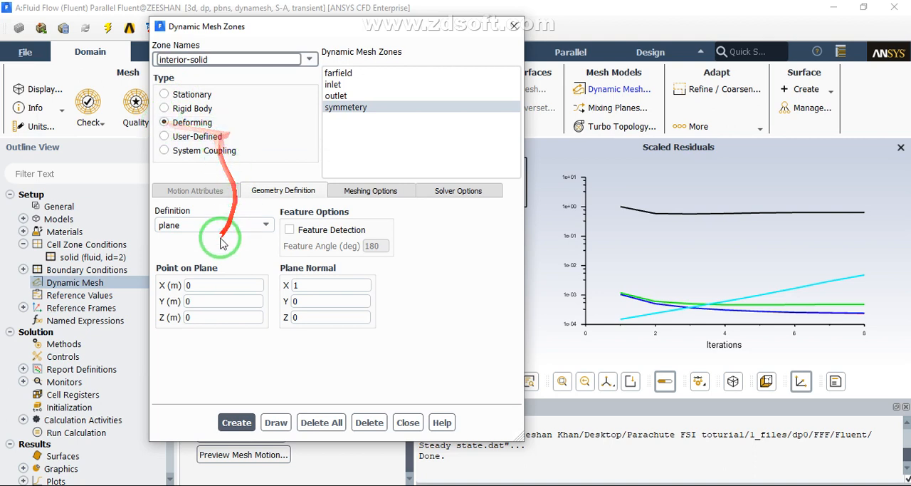
left_click(186, 226)
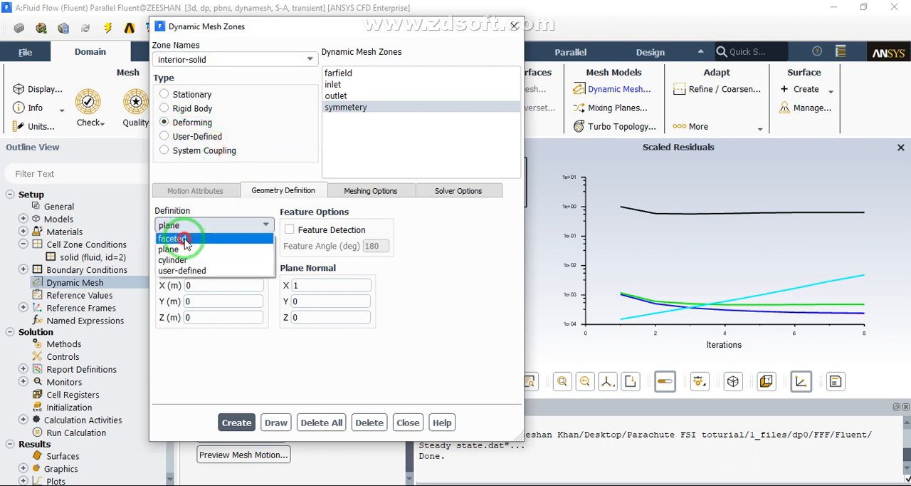
left_click(183, 241)
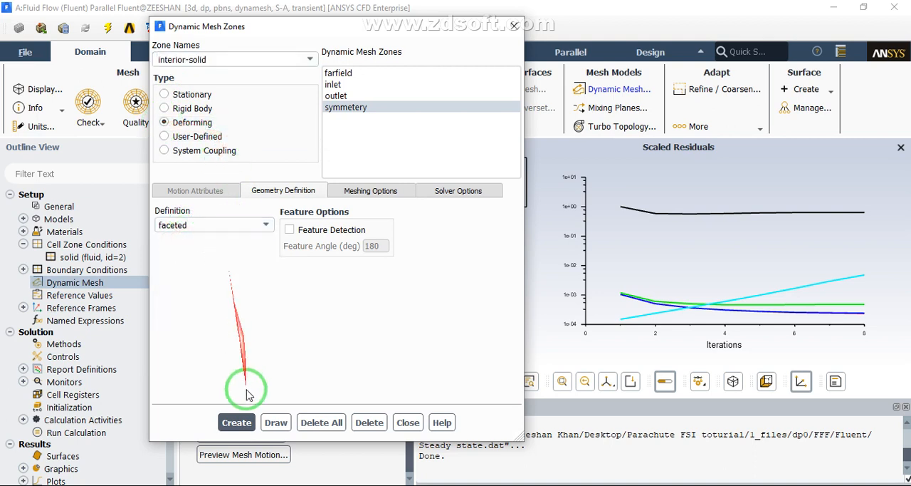
left_click(237, 423)
Create a deforming dynamic mesh zone for solid with remeshing and smoothing under global settings
left_click(309, 61)
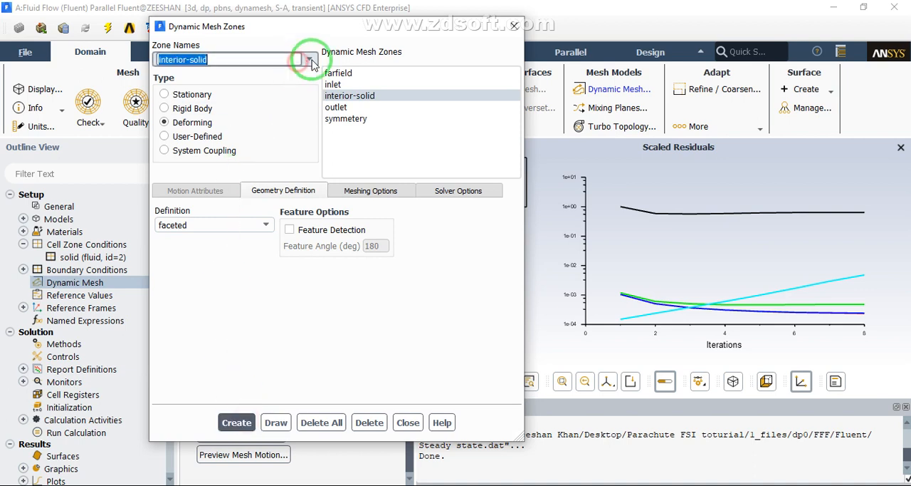
left_click(225, 127)
left_click(214, 122)
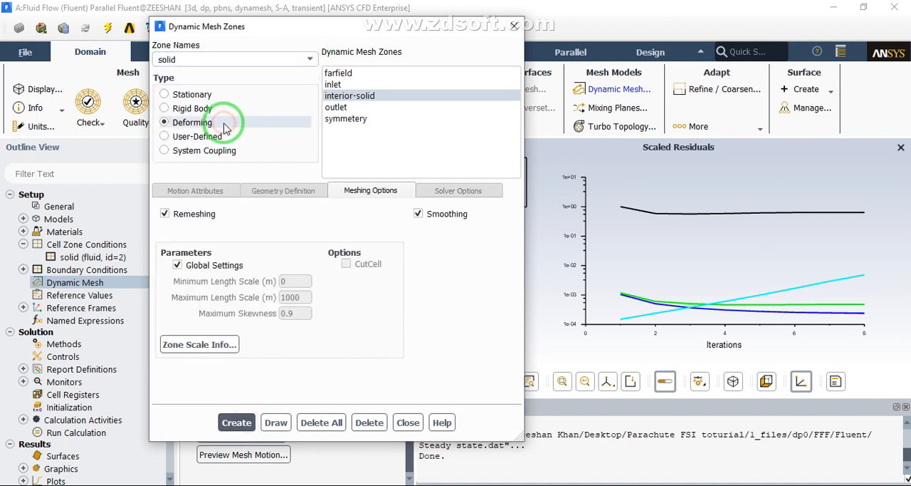
left_click(240, 422)
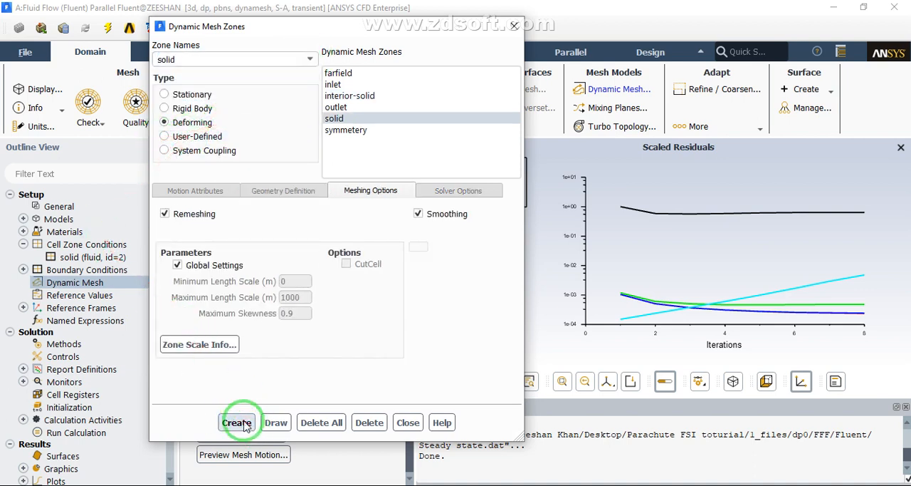
Create a System Coupling dynamic mesh zone for lower_interface
left_click(309, 60)
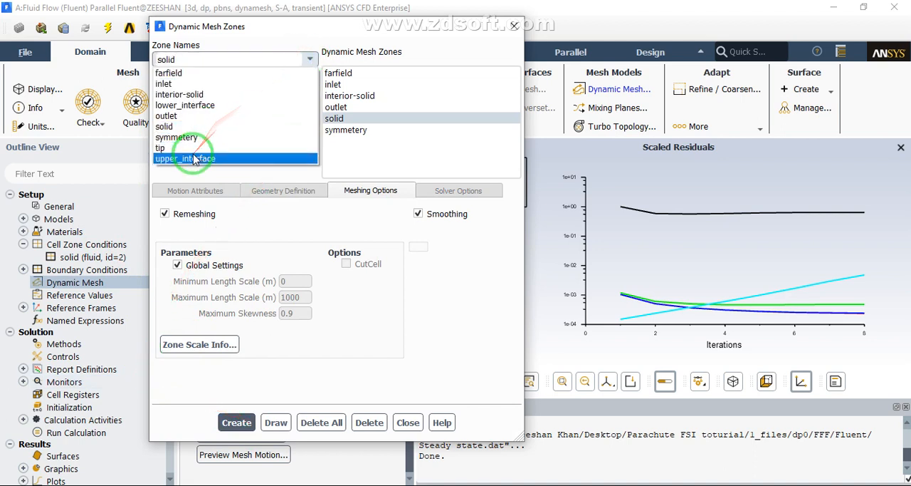
left_click(178, 105)
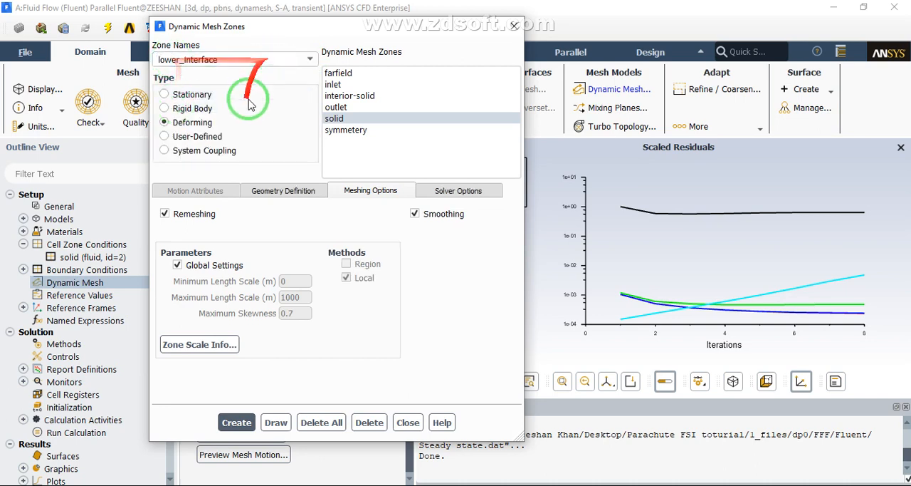
left_click(190, 151)
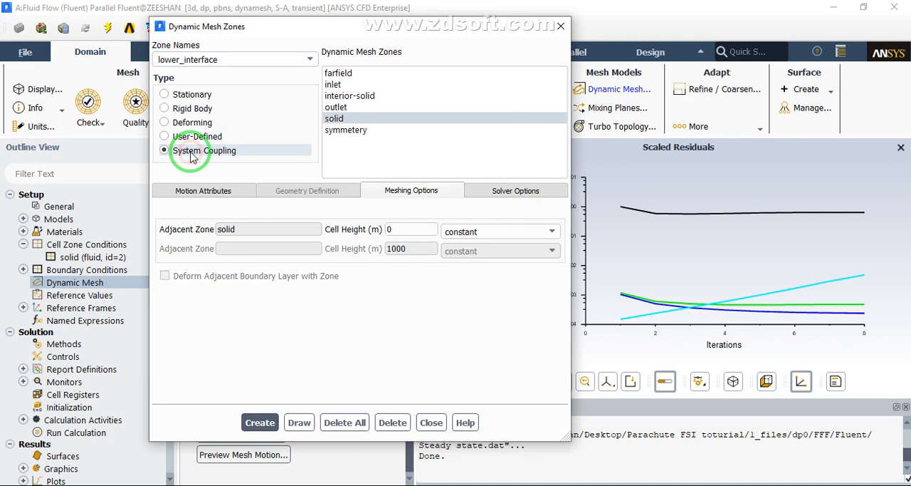
left_click(259, 423)
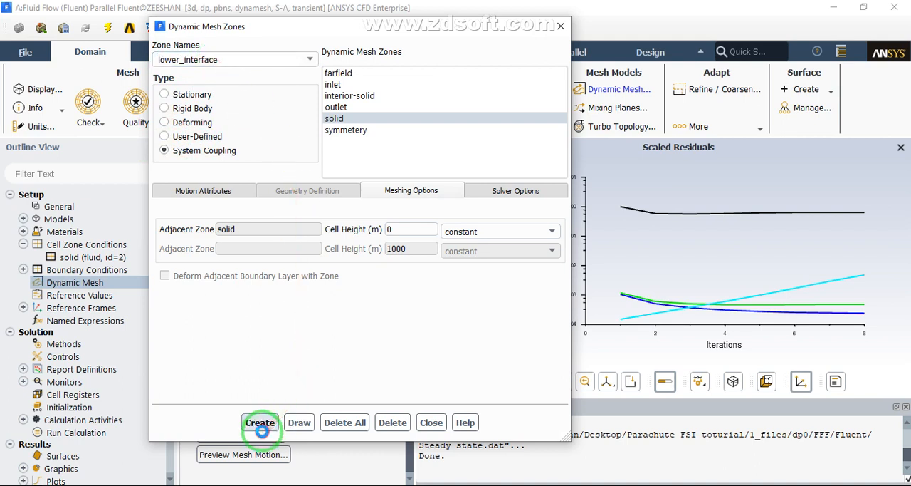
left_click(259, 422)
Create System Coupling dynamic mesh zones for upper_interface and tip, and finish defining the dynamic mesh zones
left_click(309, 59)
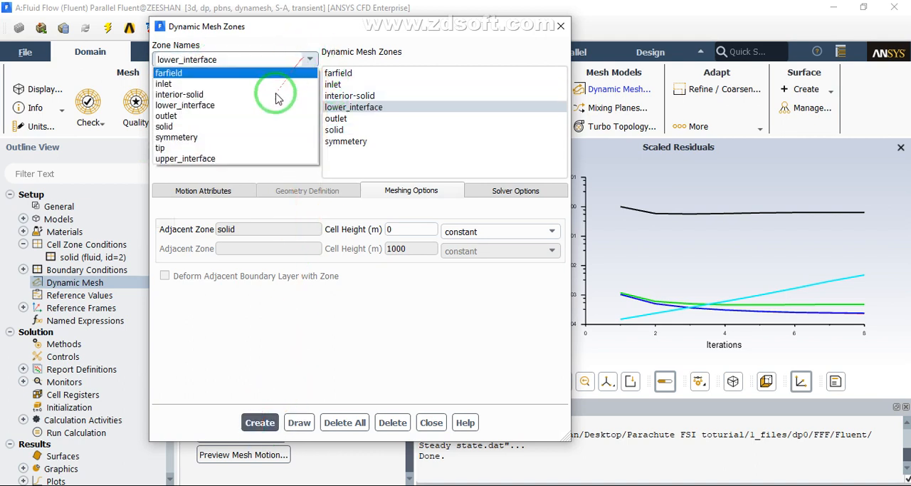
left_click(214, 161)
left_click(260, 422)
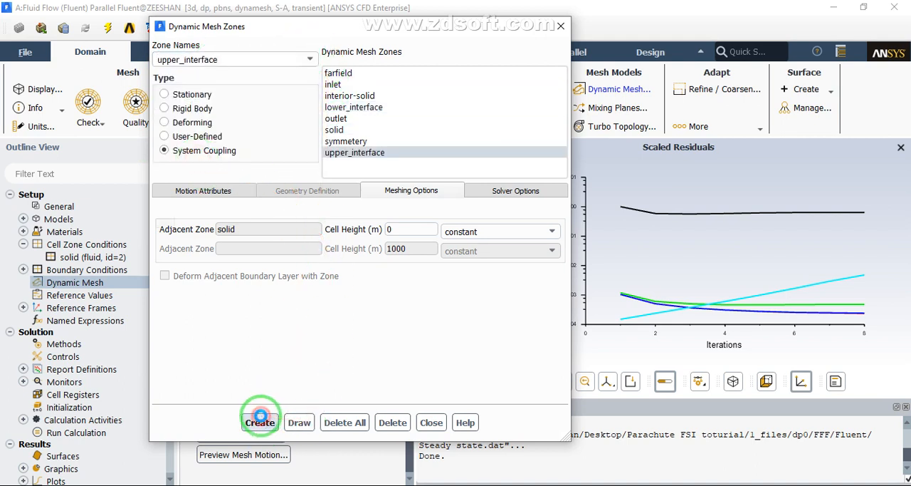
left_click(311, 58)
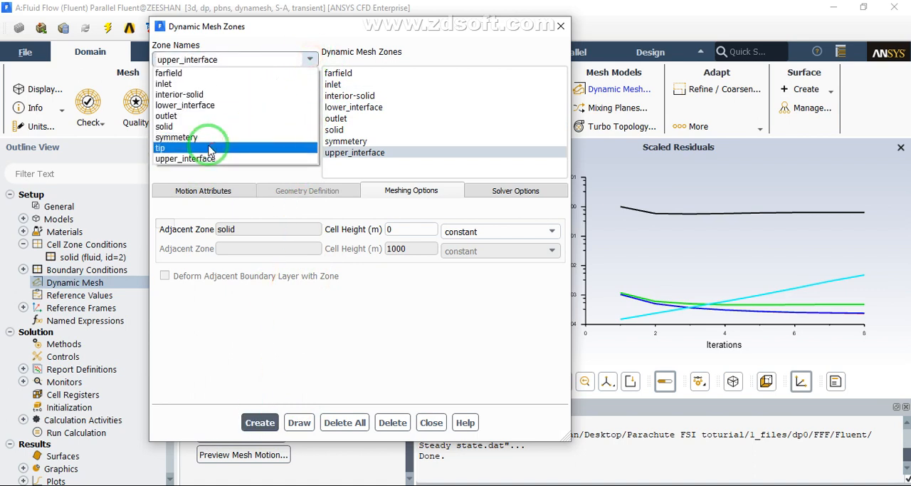
left_click(213, 147)
left_click(258, 423)
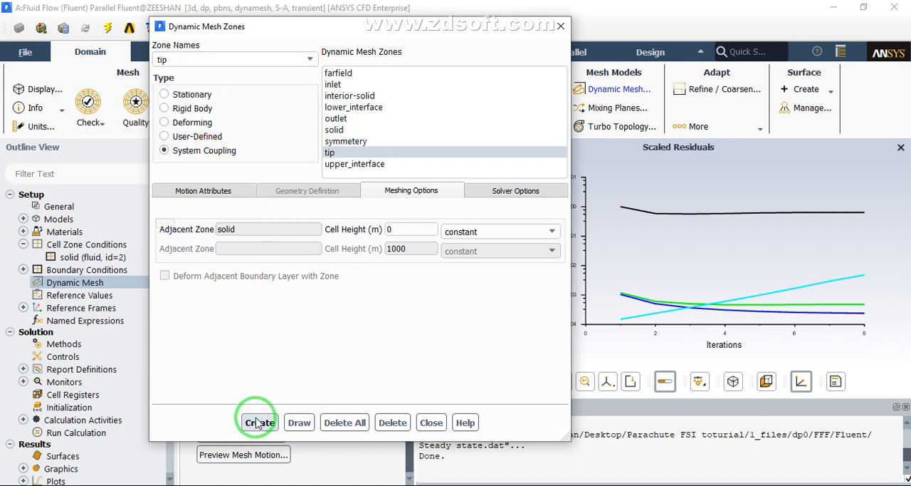
left_click(427, 422)
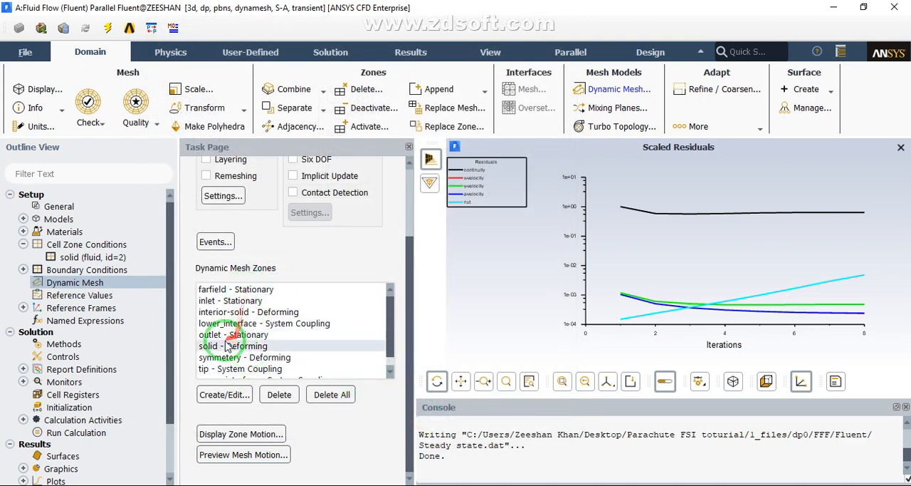
Start a new lift force report definition named lift
left_click_drag(171, 263, 163, 356)
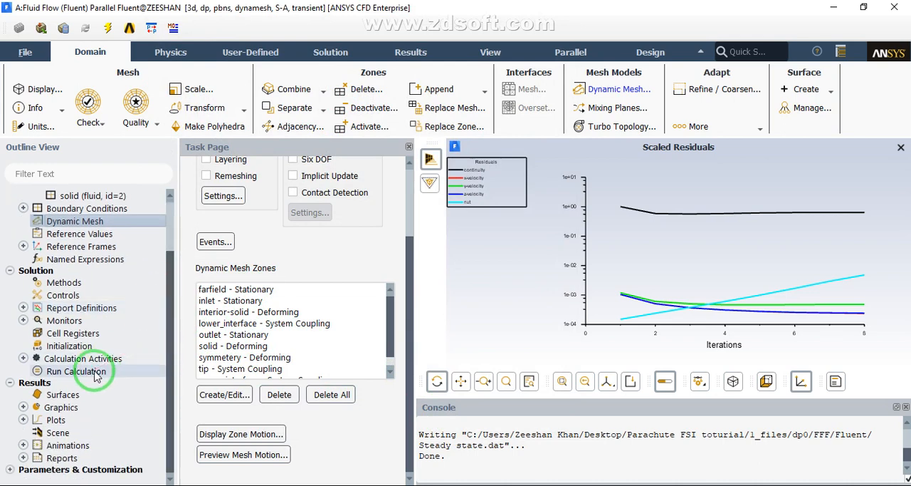
left_click(24, 307)
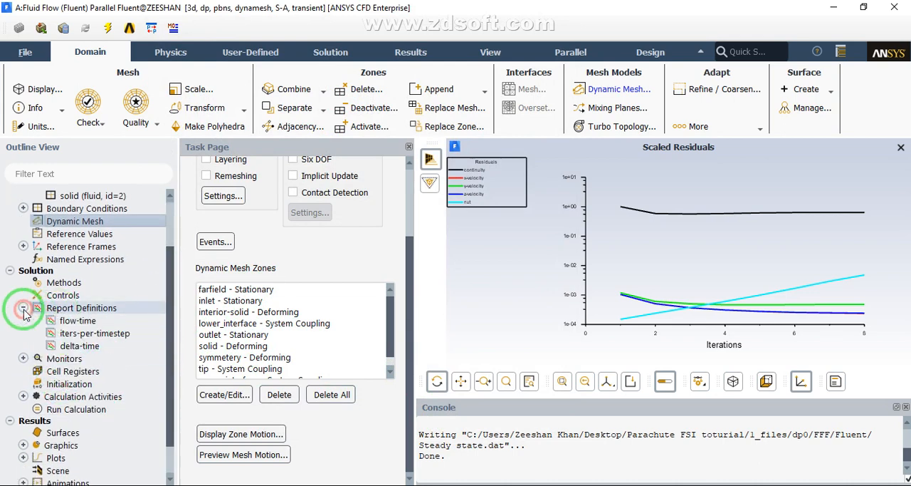
right_click(60, 309)
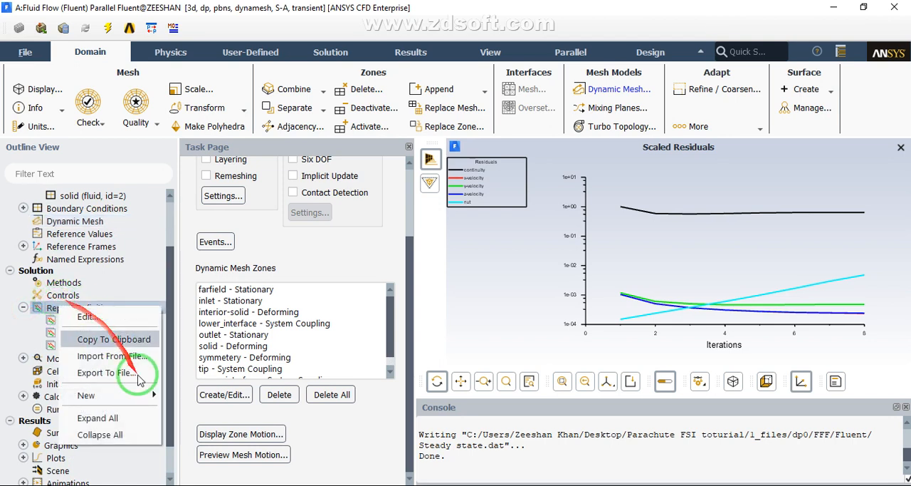
left_click(141, 397)
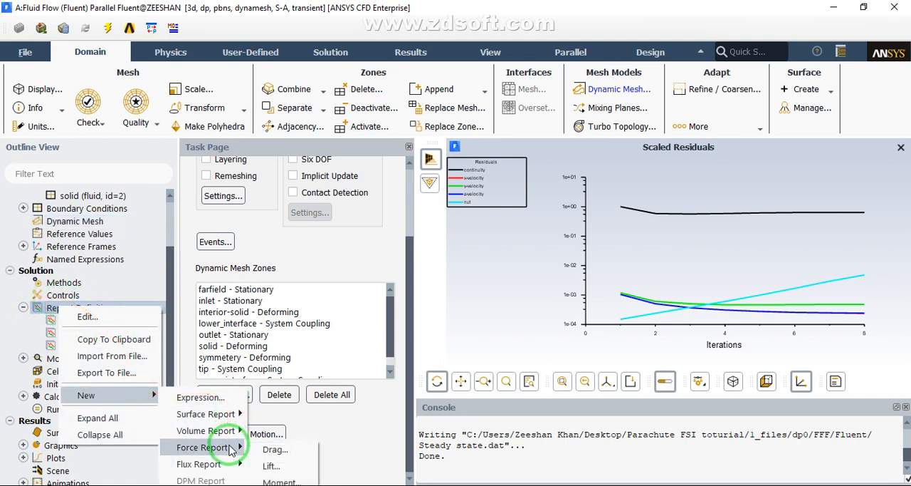
left_click(273, 463)
left_click_drag(268, 276, 252, 98)
left_click_drag(220, 130, 59, 137)
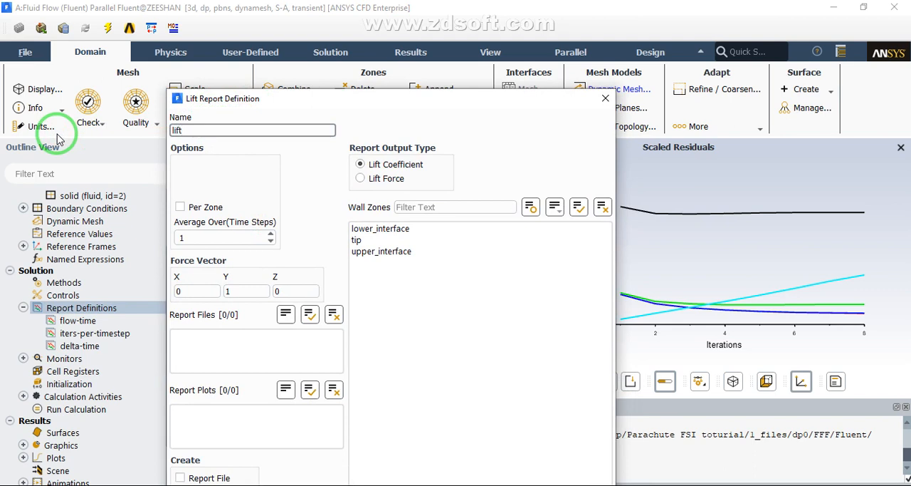
Set the lift report to output Lift Force on lower_interface, tip and upper_interface, with force vector 0, 1, 0
left_click(362, 178)
left_click(375, 229)
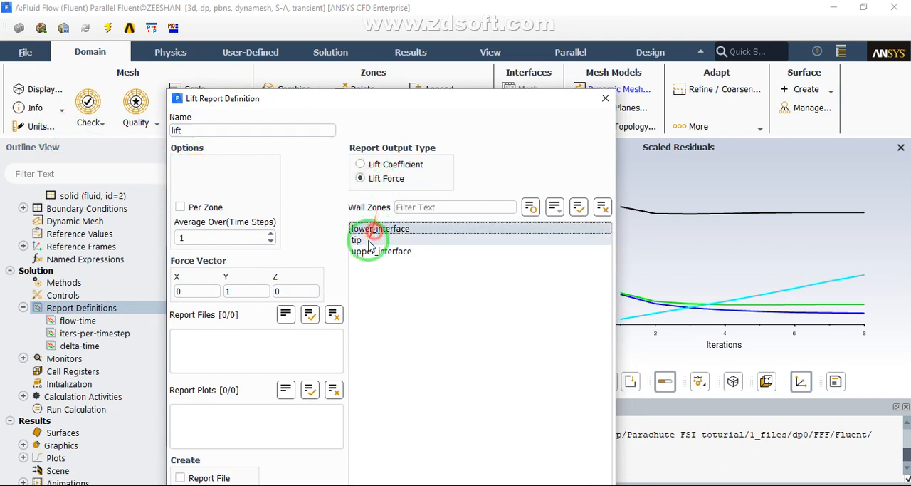
left_click(365, 240)
left_click(369, 252)
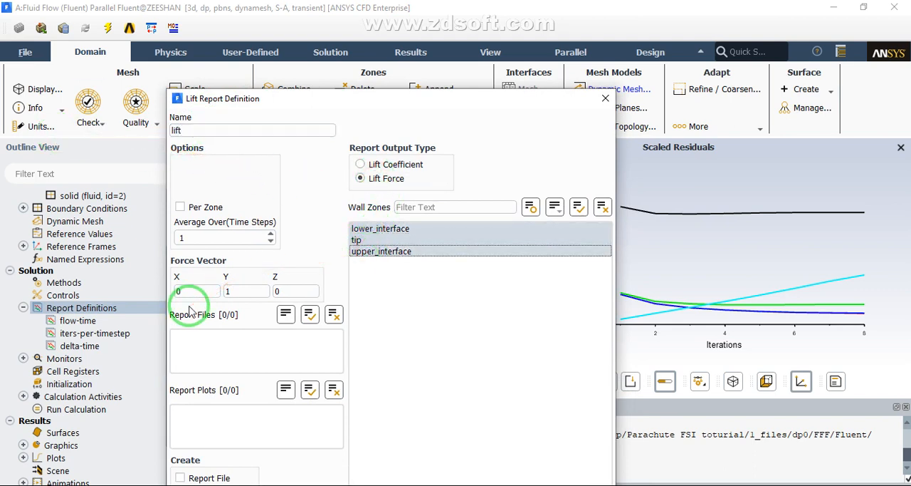
double_click(226, 292)
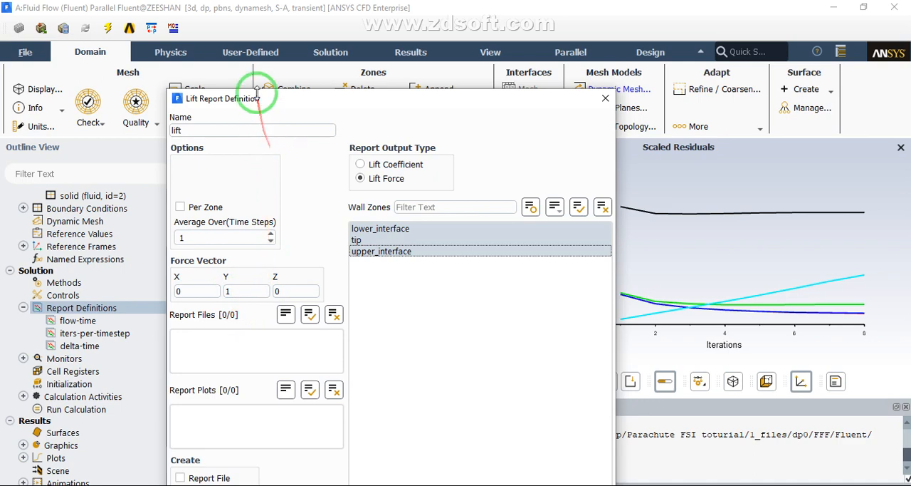
Enable the report plot and console printing for the lift report and save the definition
left_click_drag(256, 98, 213, 19)
left_click(164, 437)
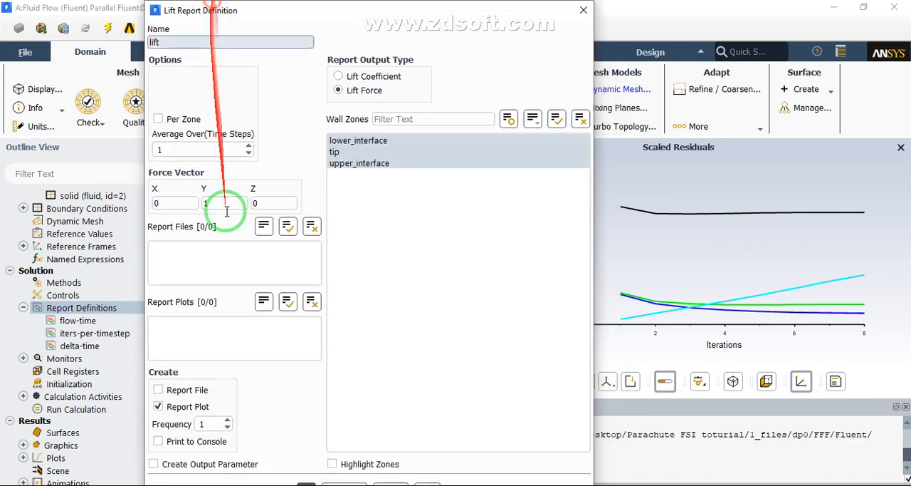
left_click(158, 440)
left_click_drag(353, 5, 338, 22)
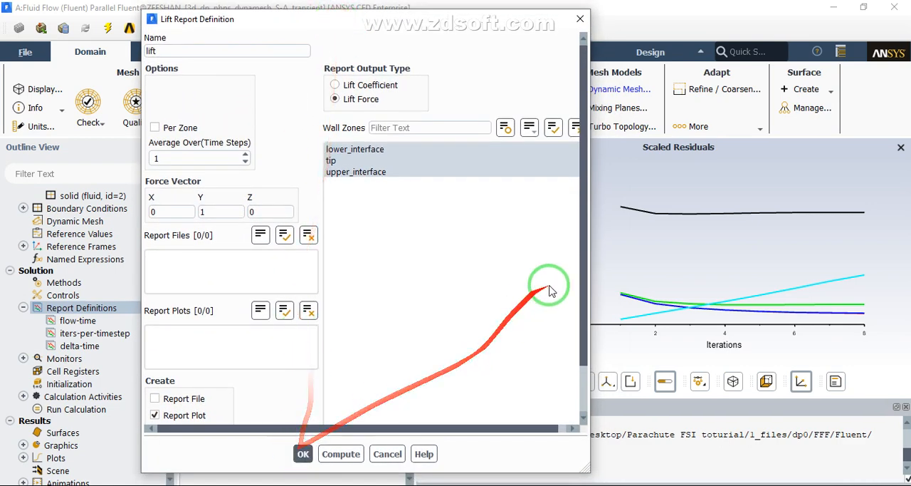
left_click_drag(583, 293, 571, 373)
left_click(302, 454)
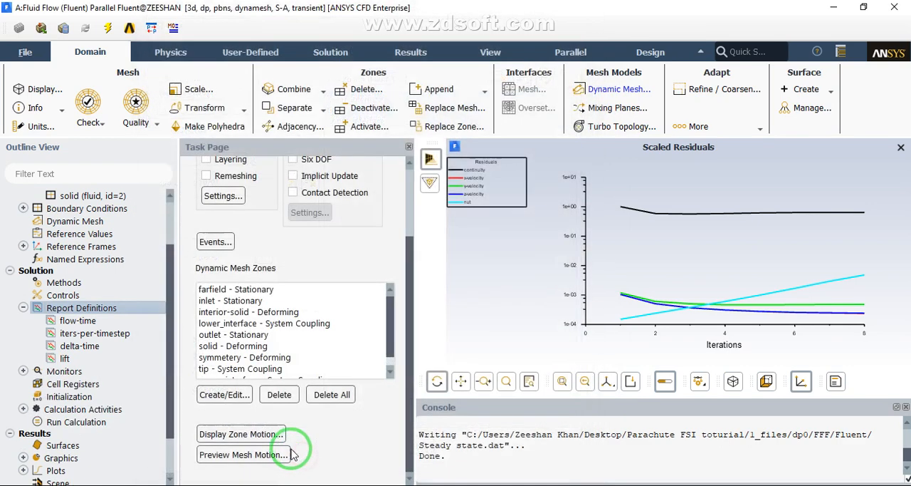
Start a new Facet Average surface report definition and name it pressure
right_click(78, 308)
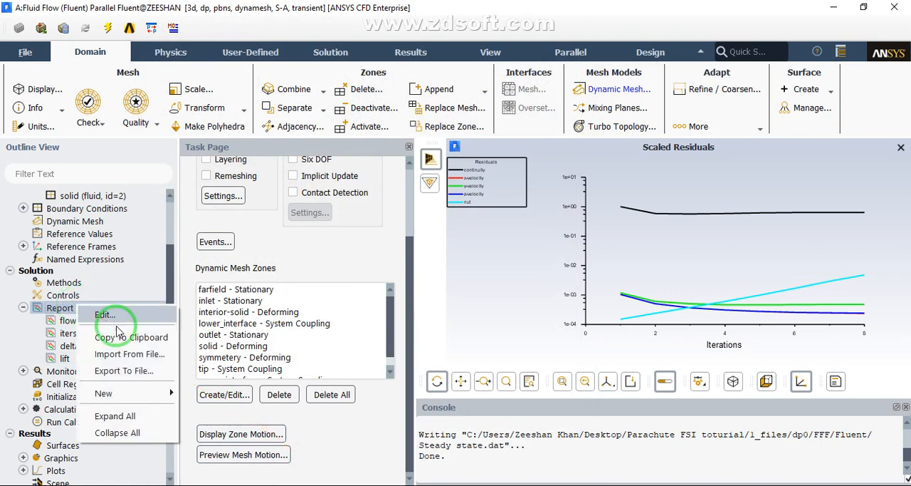
left_click(168, 395)
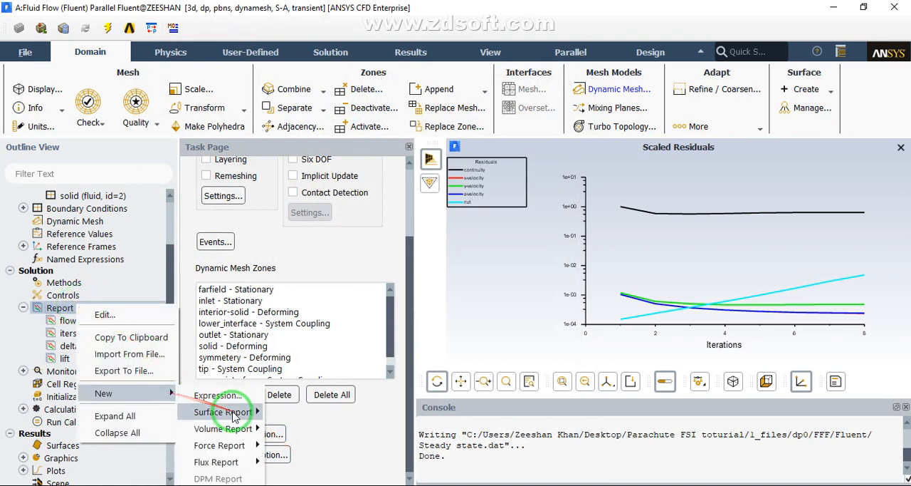
mouse_move(237, 419)
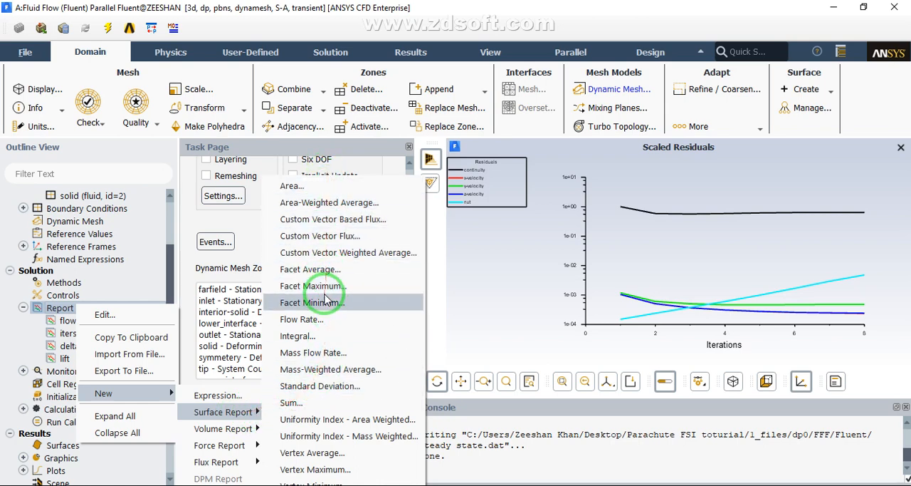
left_click(314, 271)
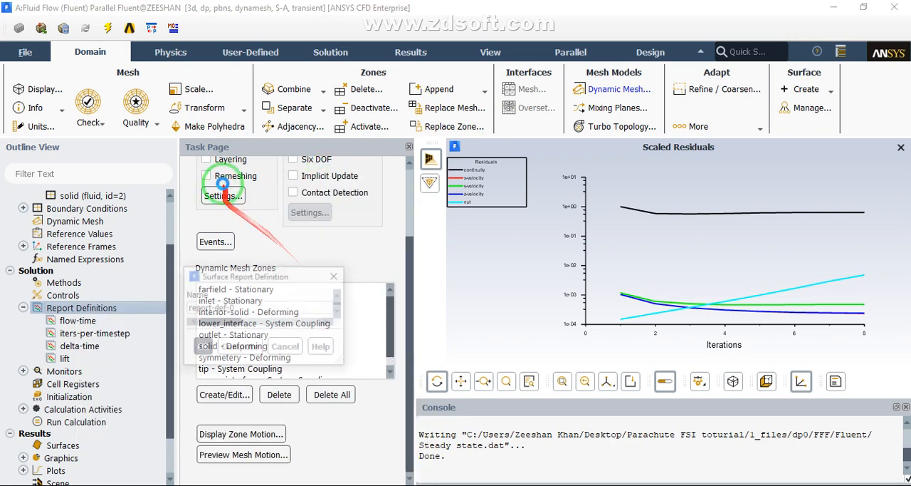
left_click_drag(252, 281, 13, 62)
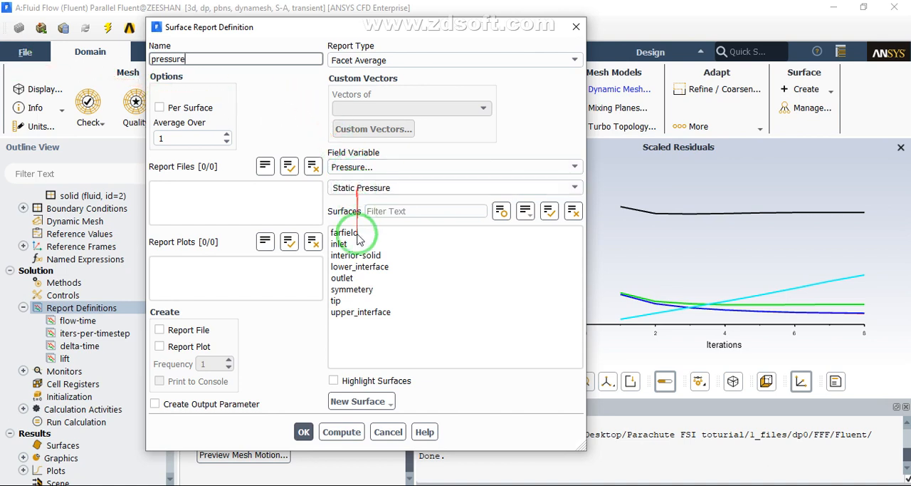
Assign lower_interface, upper_interface and tip to the pressure report, enable its report plot and console printing, and save the definition
left_click(354, 267)
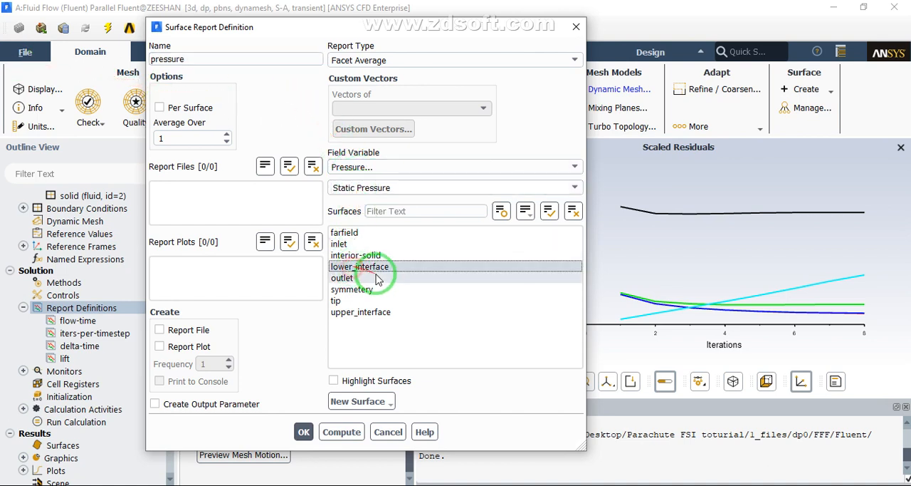
left_click(363, 312)
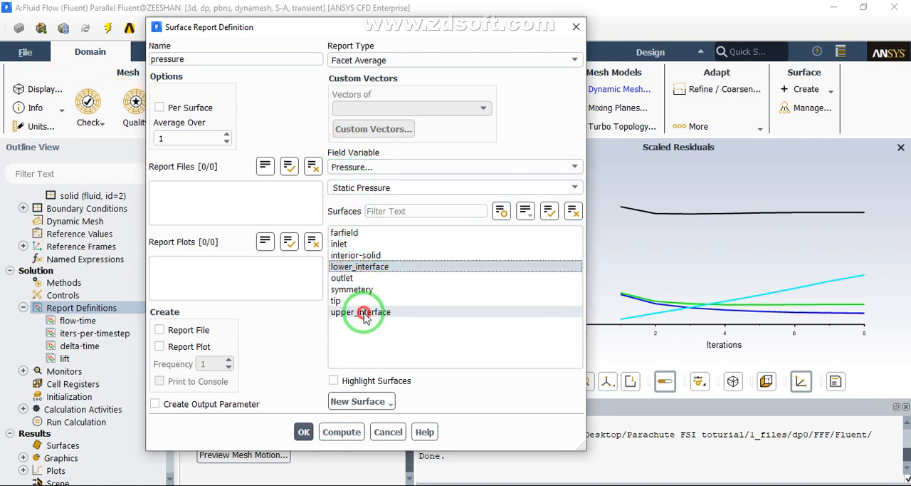
left_click(349, 300)
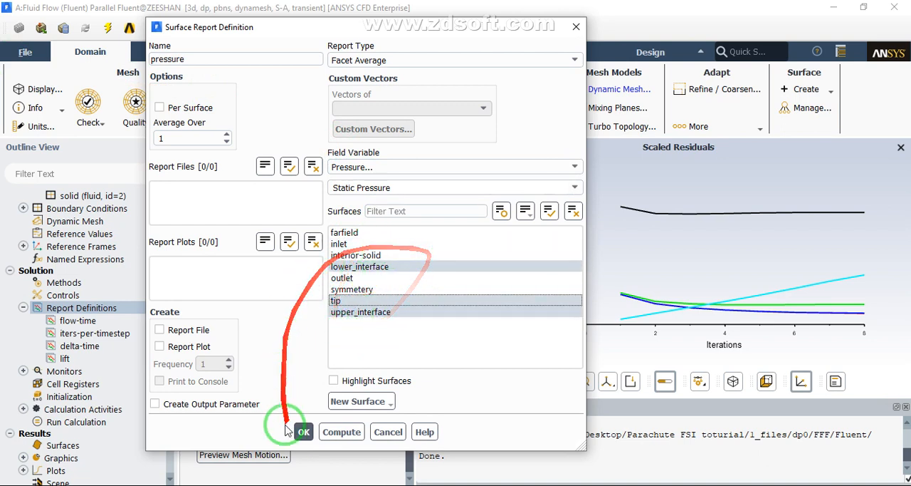
left_click(159, 346)
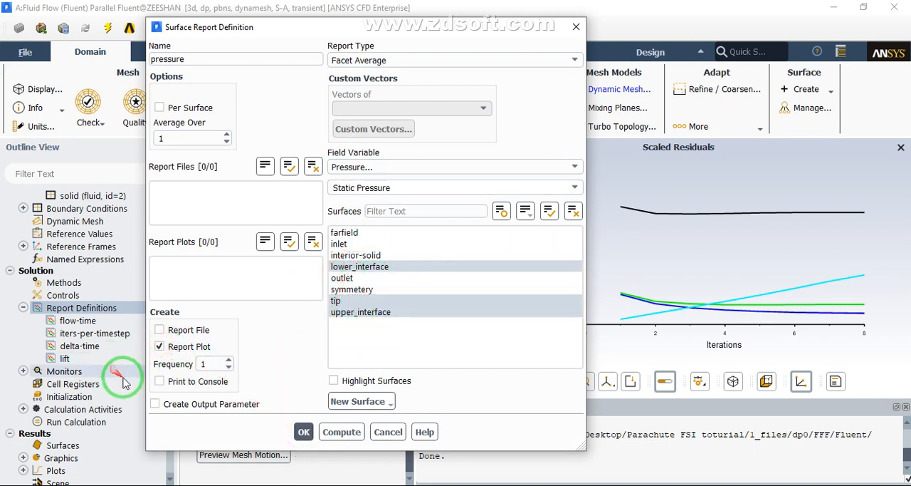
left_click(160, 381)
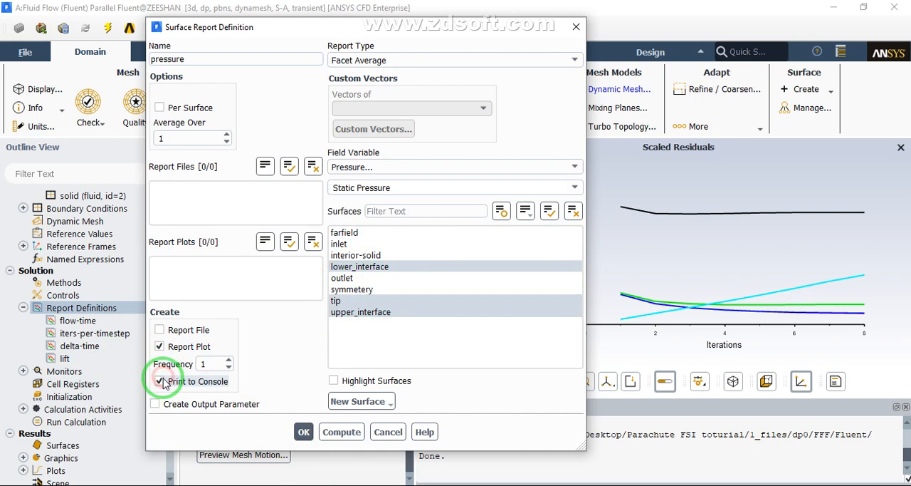
left_click(304, 433)
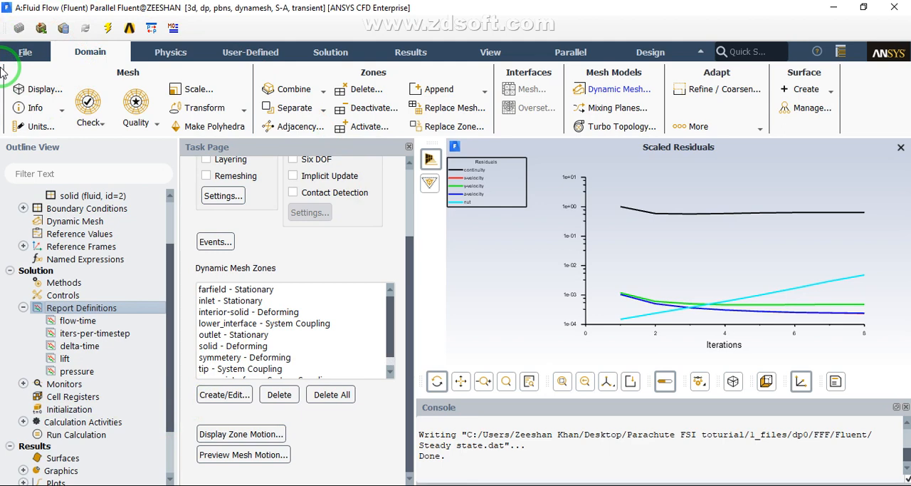
Load the solution data file Steady state.dat, discarding the unsaved current data
left_click(23, 53)
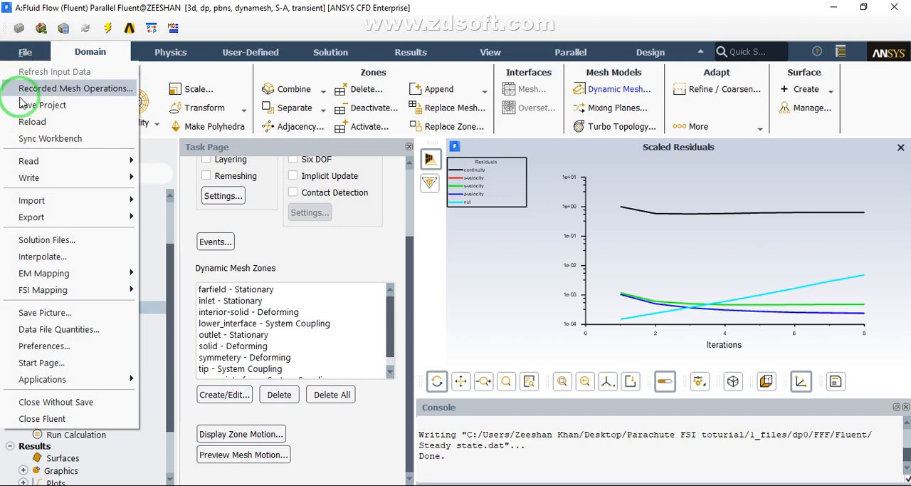
mouse_move(62, 204)
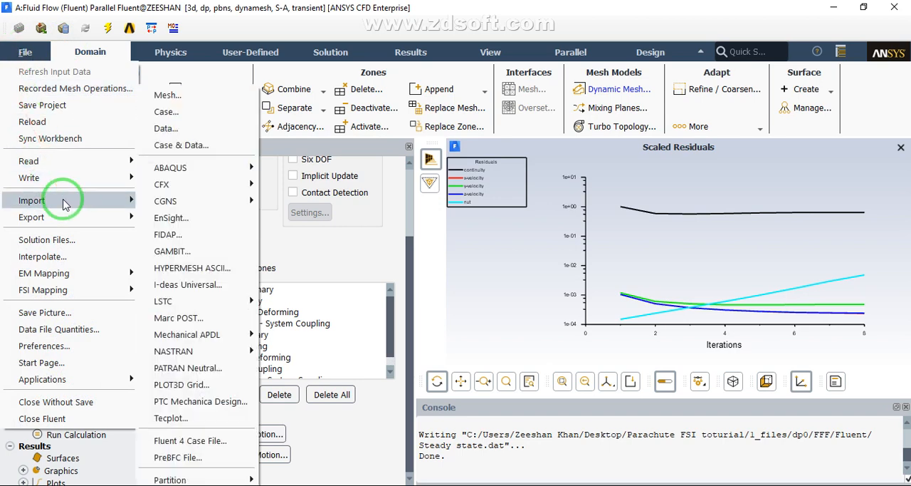
mouse_move(85, 182)
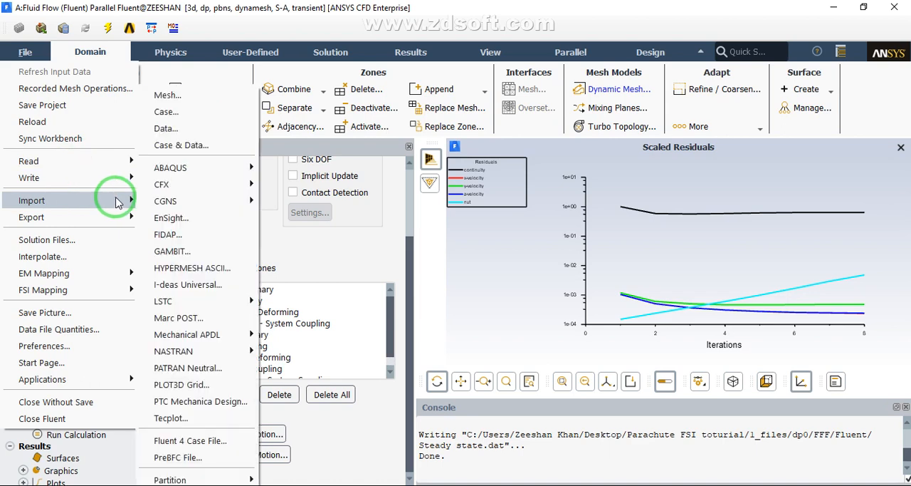
left_click(176, 129)
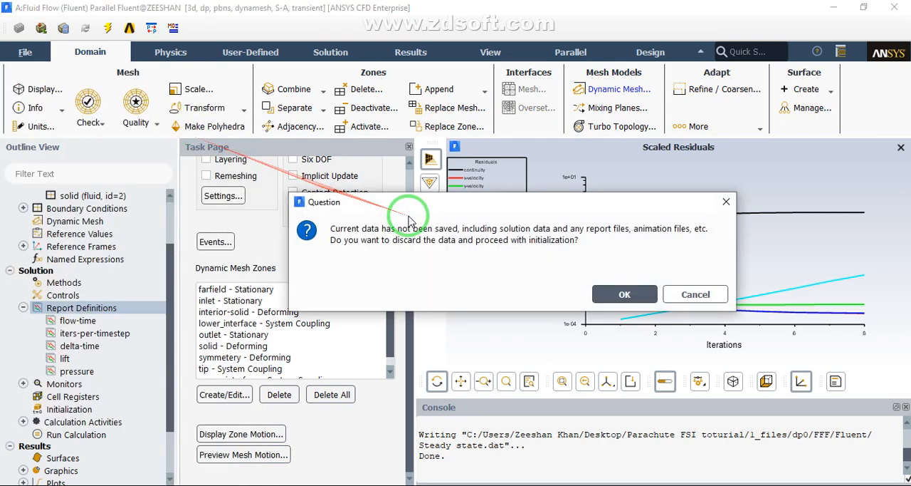
left_click(581, 292)
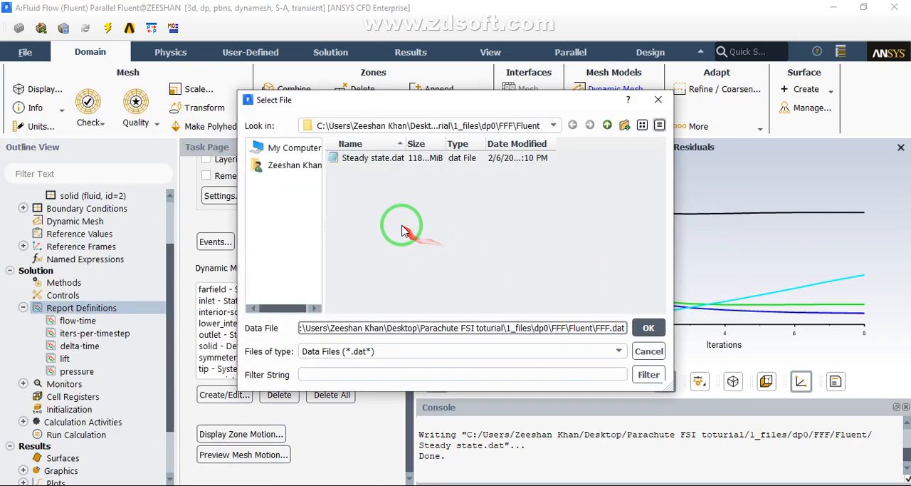
double_click(389, 159)
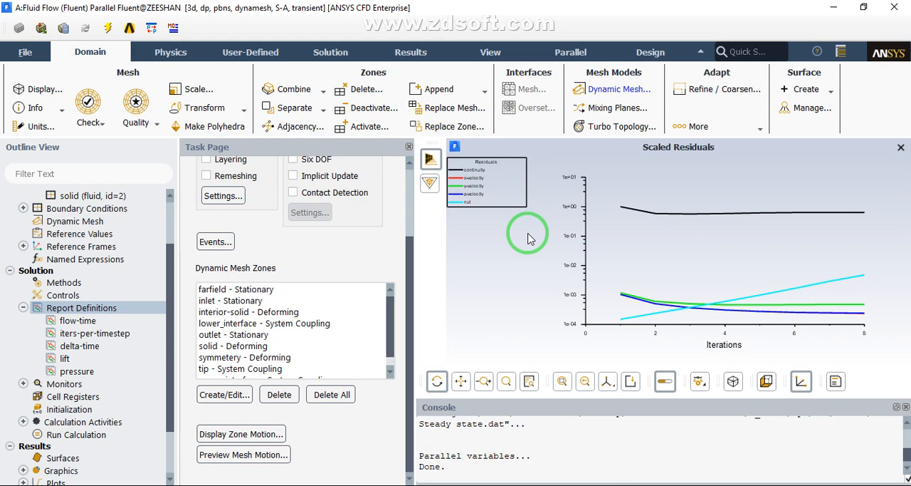
Set the transient run calculation to a time step size of .001 s and 100 time steps
scroll(163, 334, "down", 2)
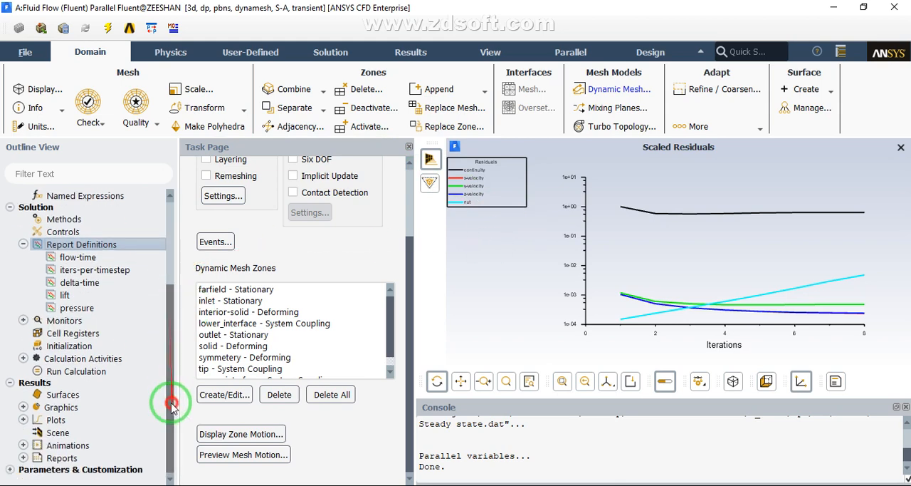
left_click(87, 378)
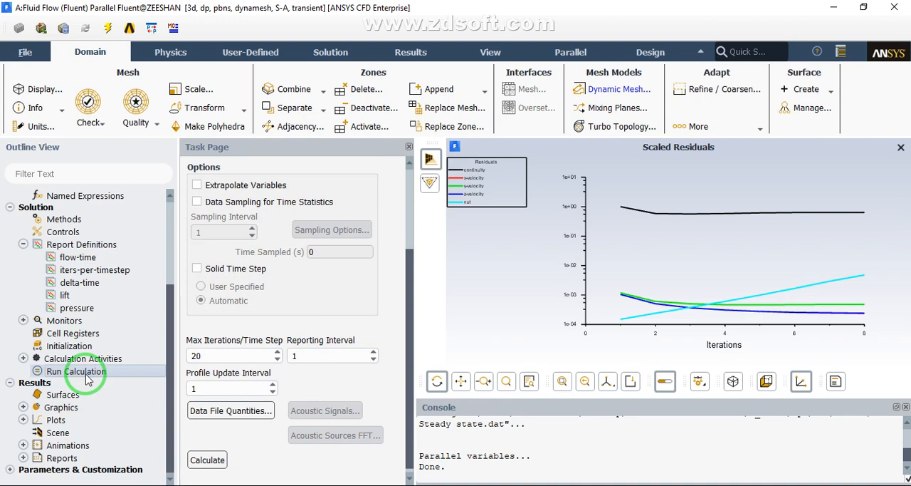
left_click(863, 8)
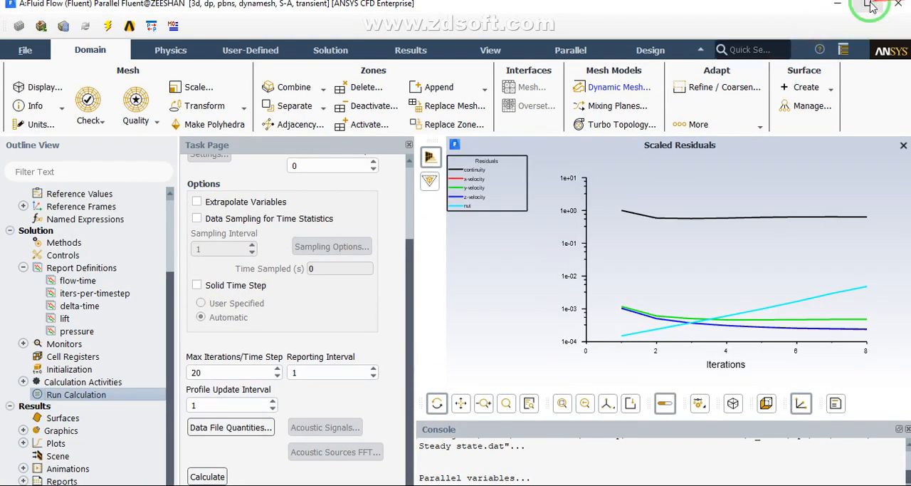
left_click_drag(407, 249, 410, 182)
double_click(317, 237)
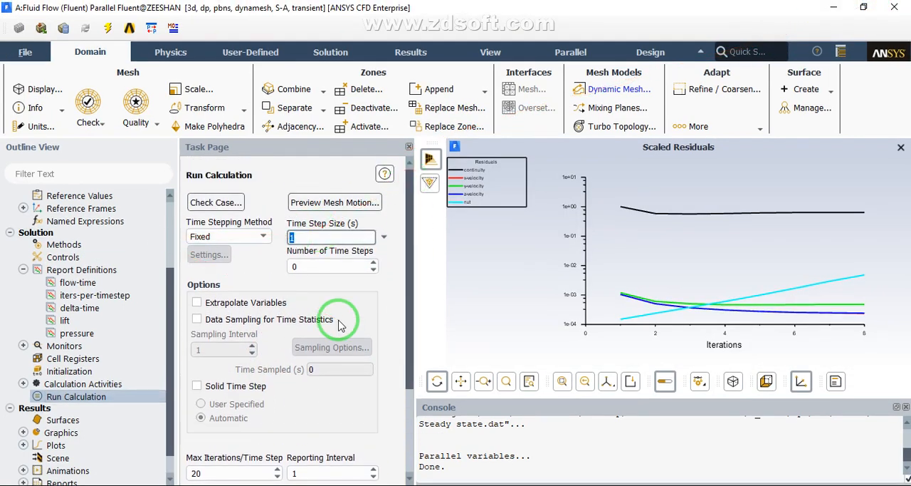
type(".")
double_click(333, 266)
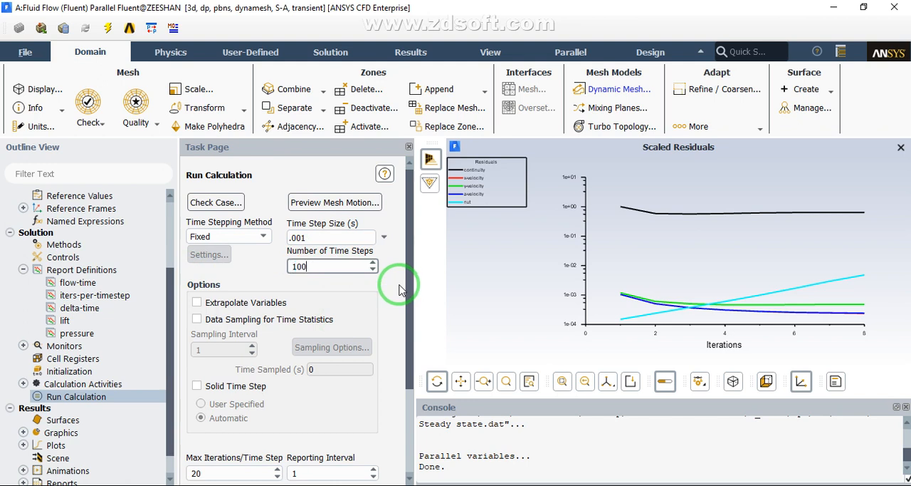
left_click_drag(409, 278, 404, 407)
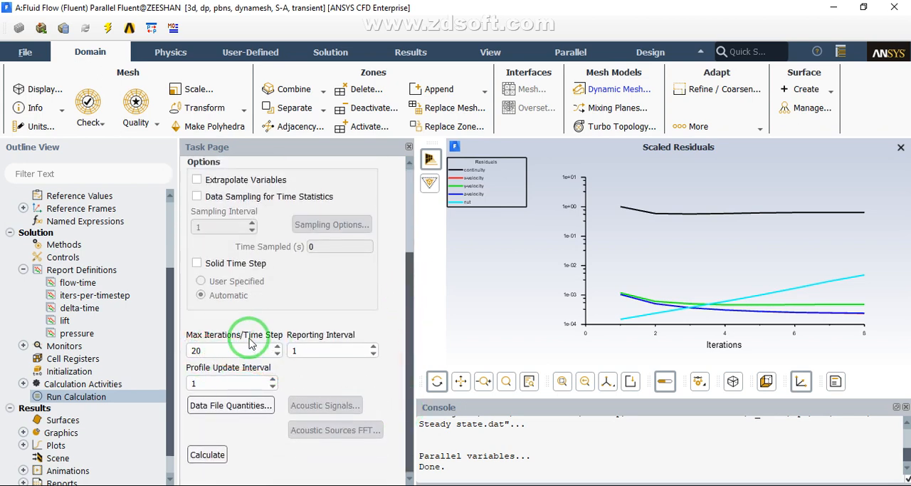
double_click(227, 349)
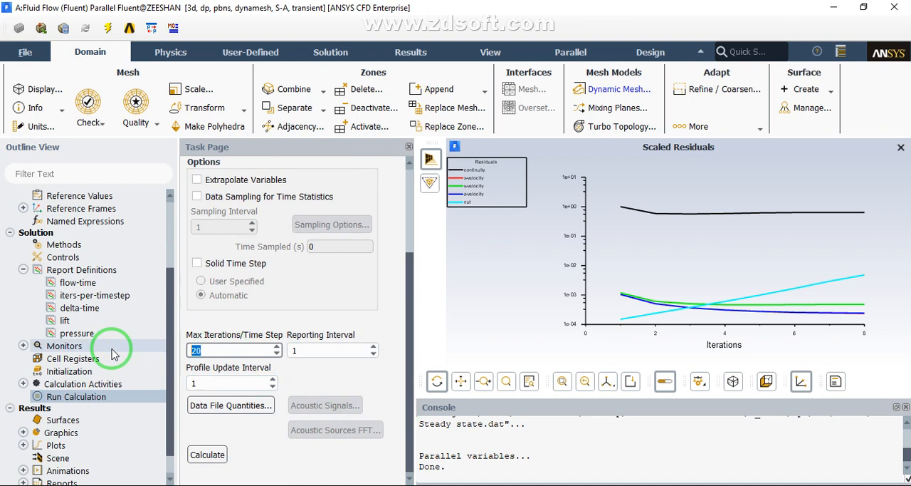
left_click(241, 304)
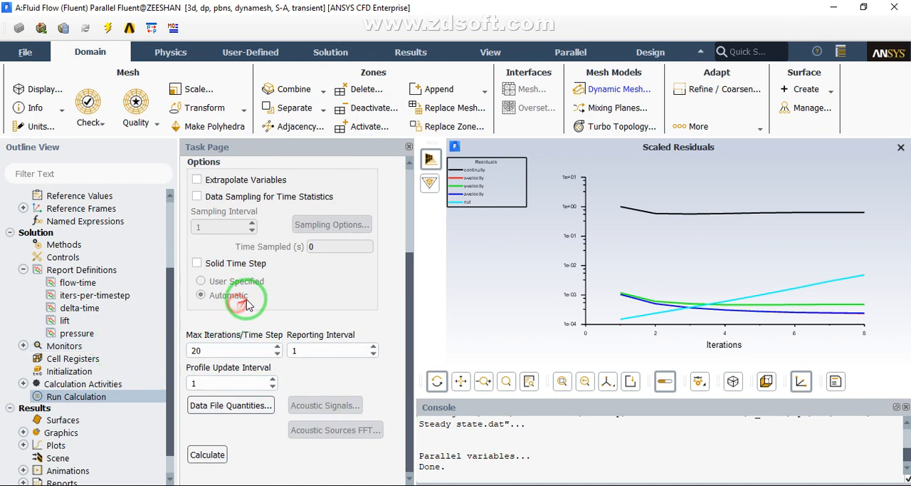
Close Fluent and switch to the Workbench project
left_click(25, 53)
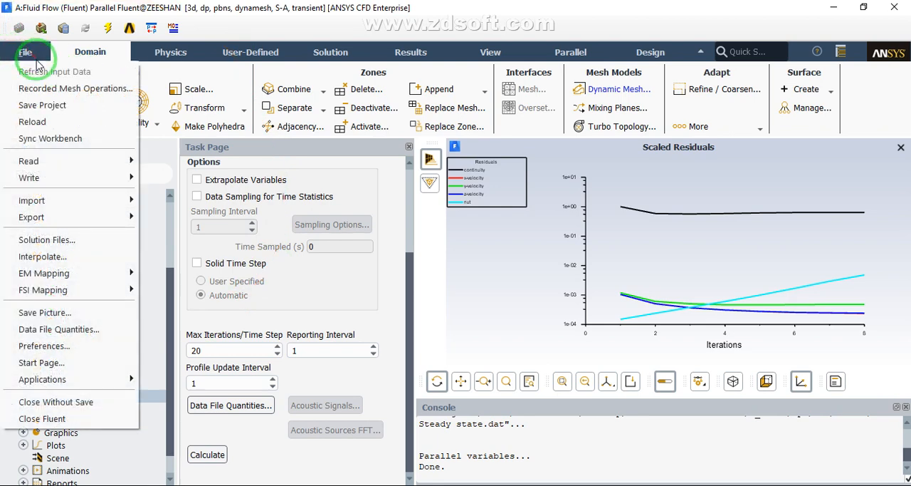
left_click(44, 420)
left_click(262, 347)
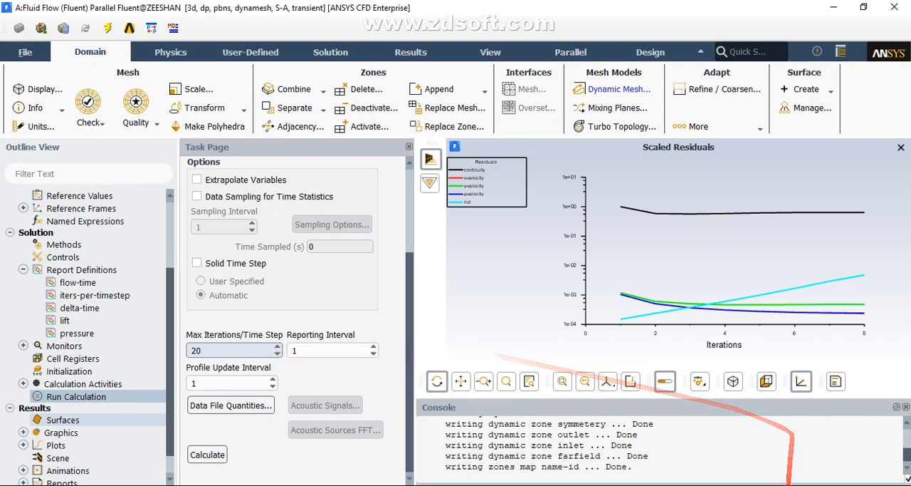
left_click(715, 482)
left_click(719, 474)
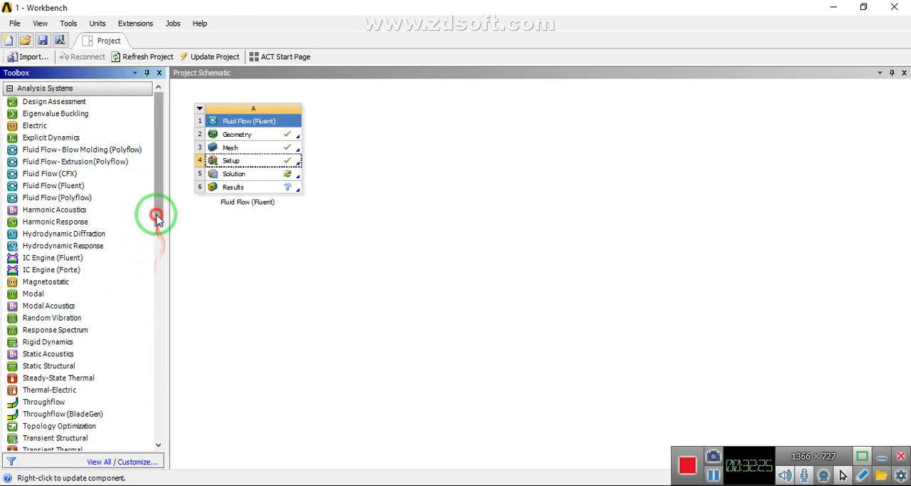
Add a standalone Transient Structural system below the Fluid Flow system and import Para.SLDPRT as its geometry
left_click_drag(157, 217, 159, 285)
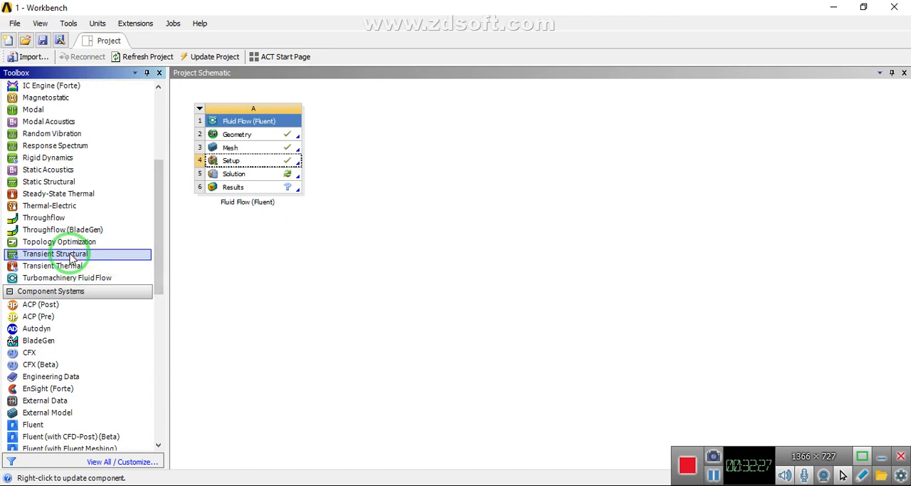
left_click_drag(71, 257, 247, 218)
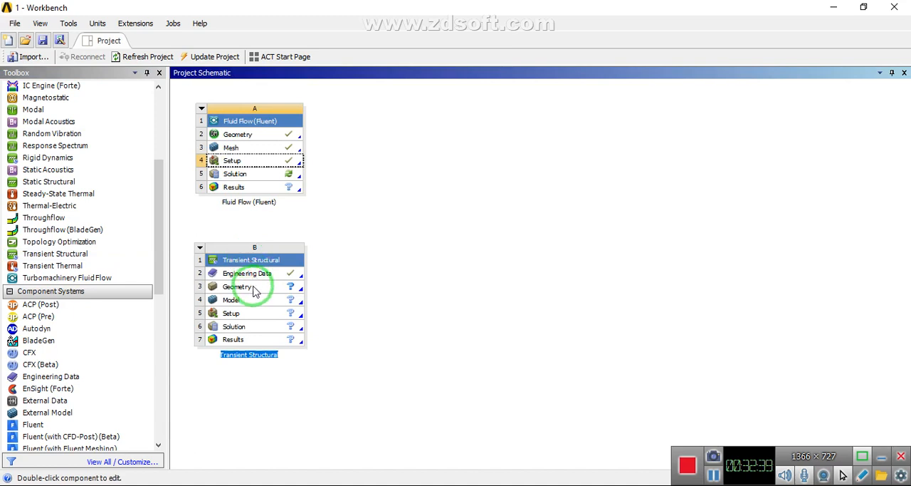
right_click(252, 287)
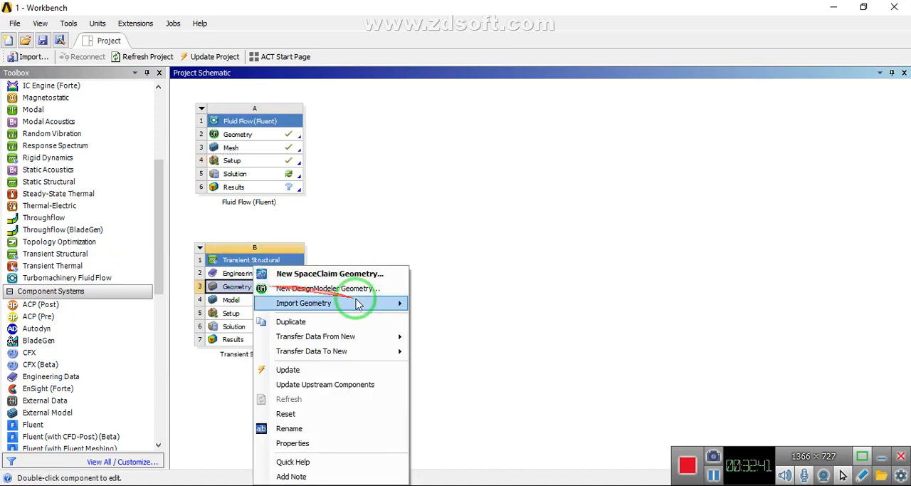
mouse_move(359, 303)
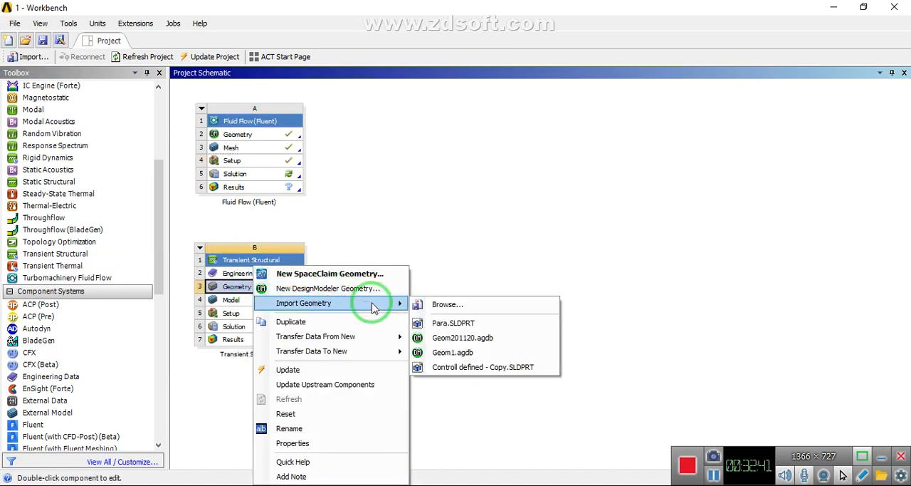
left_click(450, 324)
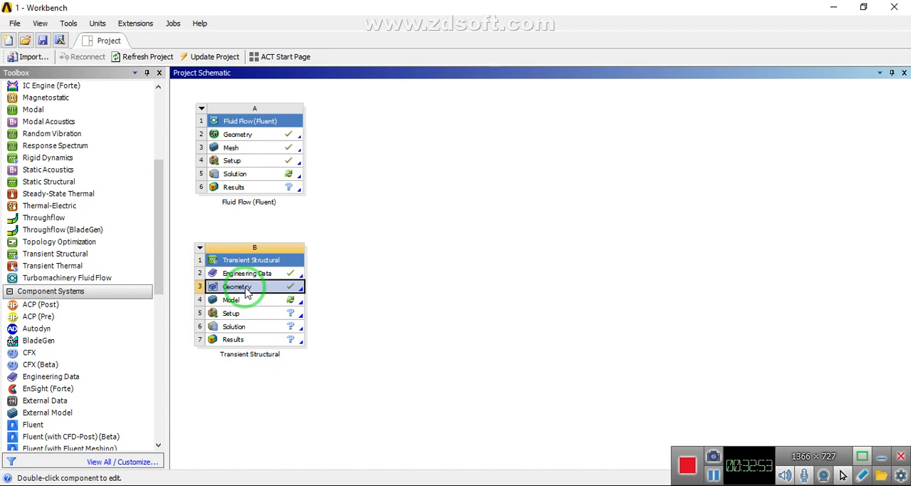
Open the Transient Structural geometry in DesignModeler and generate the imported parachute
left_click_drag(247, 292, 269, 153)
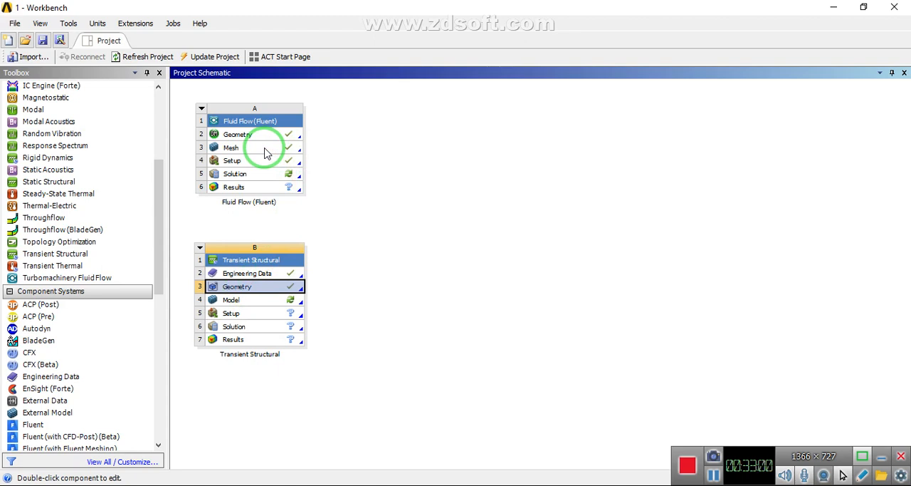
left_click(249, 288)
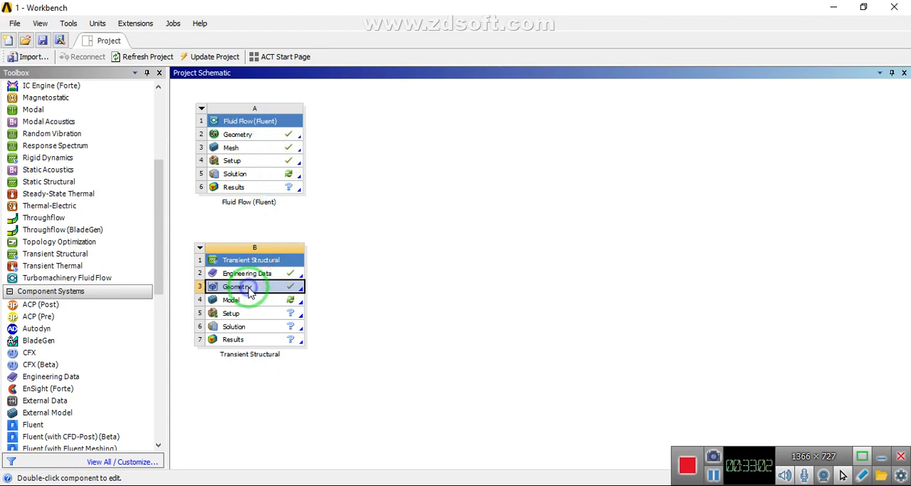
right_click(249, 292)
left_click(269, 268)
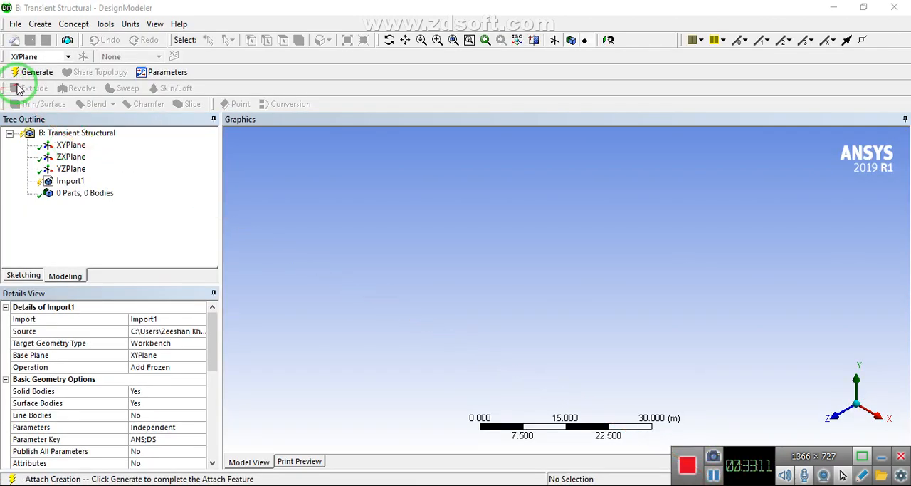
left_click(17, 72)
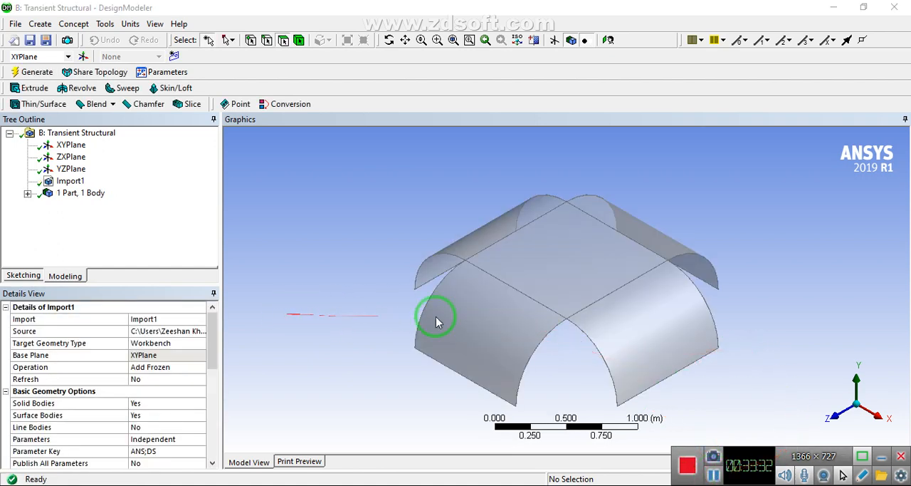
Start a new sketch on the ZXPlane with the parachute viewed from the +Y direction
left_click(858, 368)
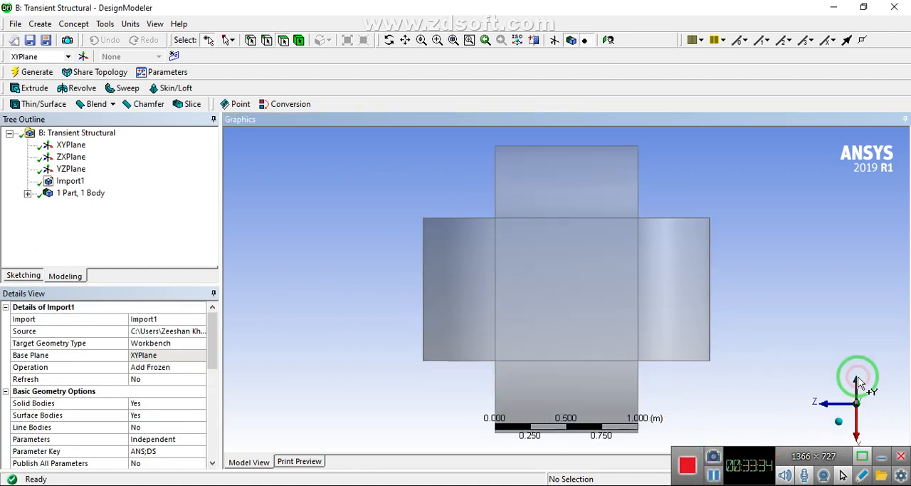
scroll(632, 244, "down", 2)
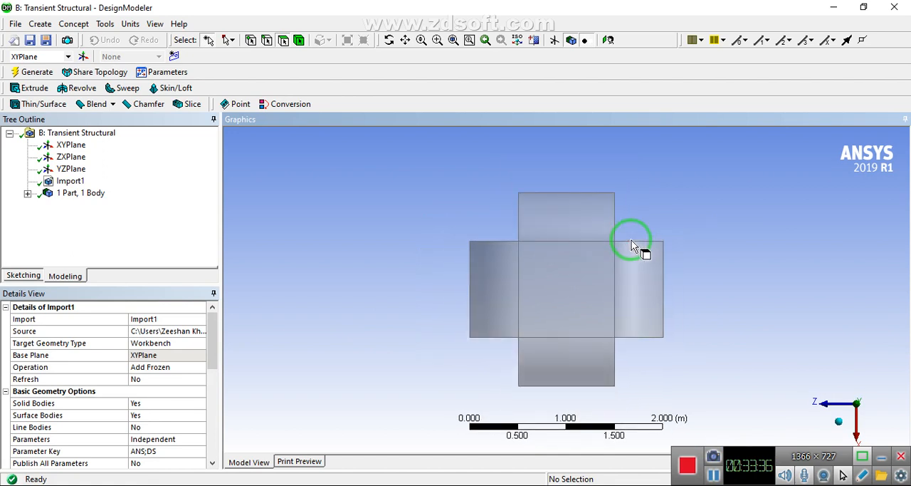
scroll(632, 244, "down", 2)
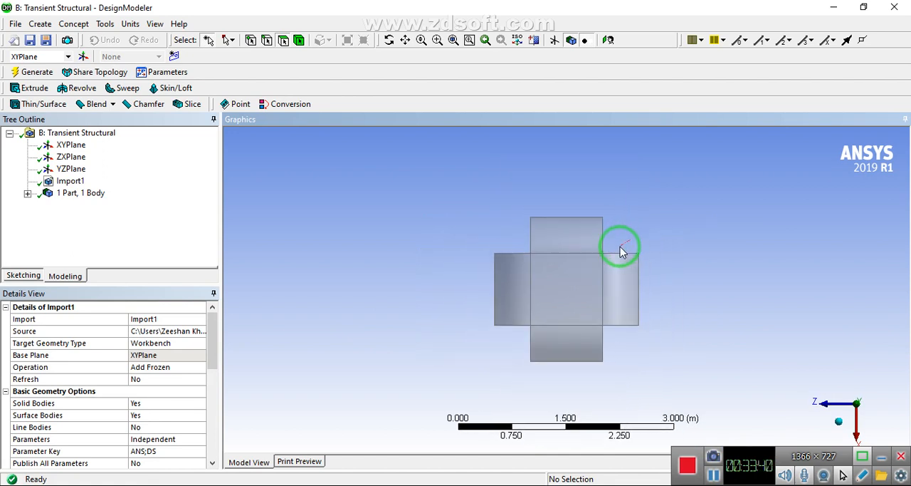
left_click(72, 156)
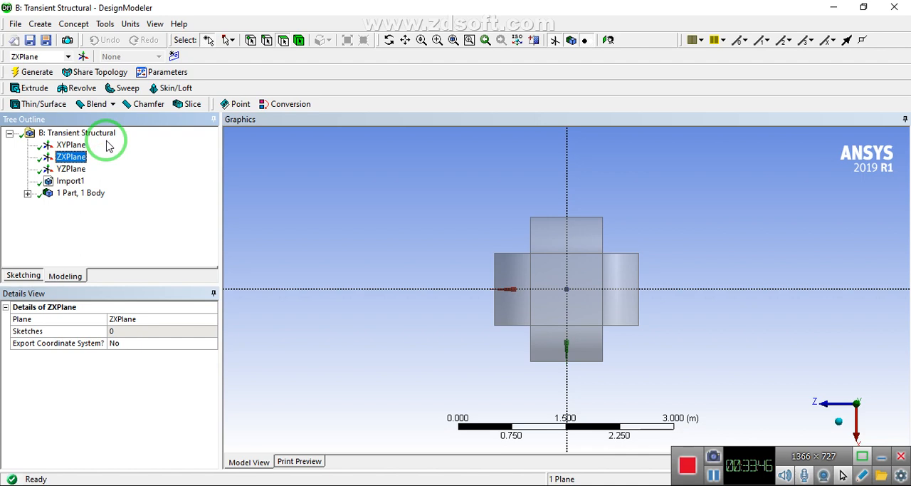
left_click(175, 56)
left_click(24, 275)
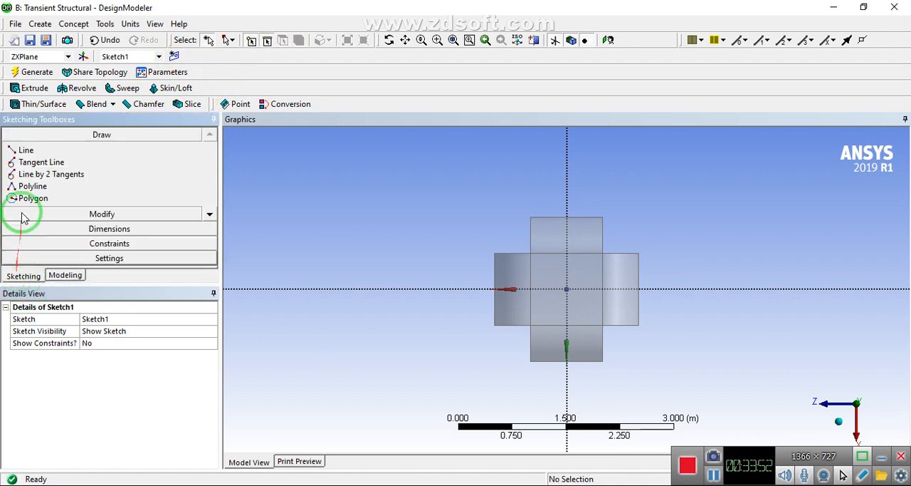
Sketch a rectangle over the parachute's +X half, with one long edge on the Z axis and its ends well beyond the canopy
left_click(210, 214)
left_click(210, 215)
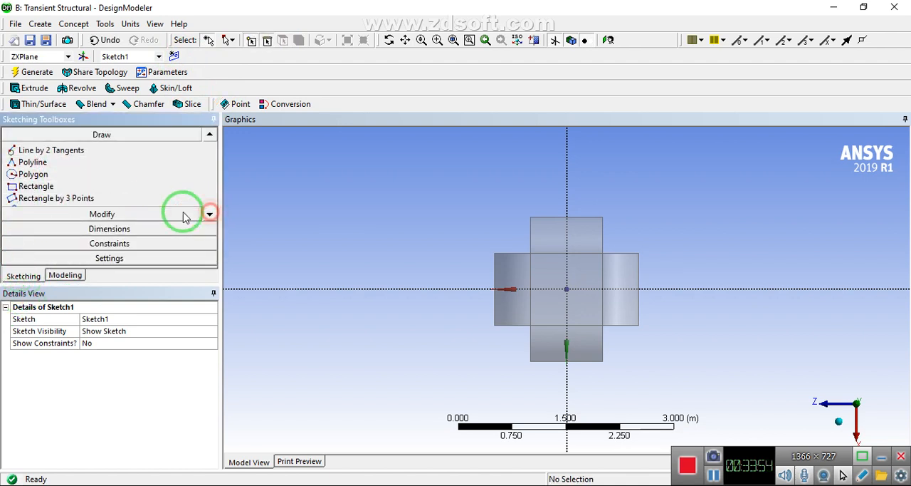
left_click(36, 186)
left_click(343, 288)
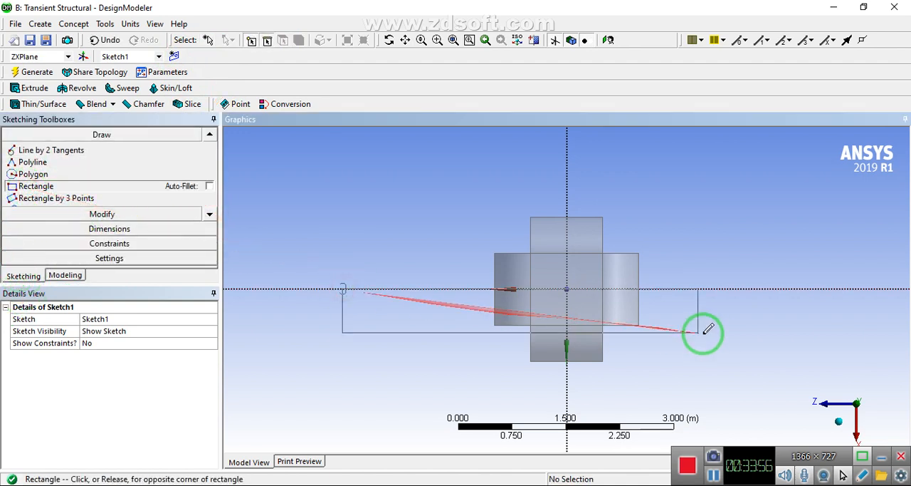
left_click(786, 382)
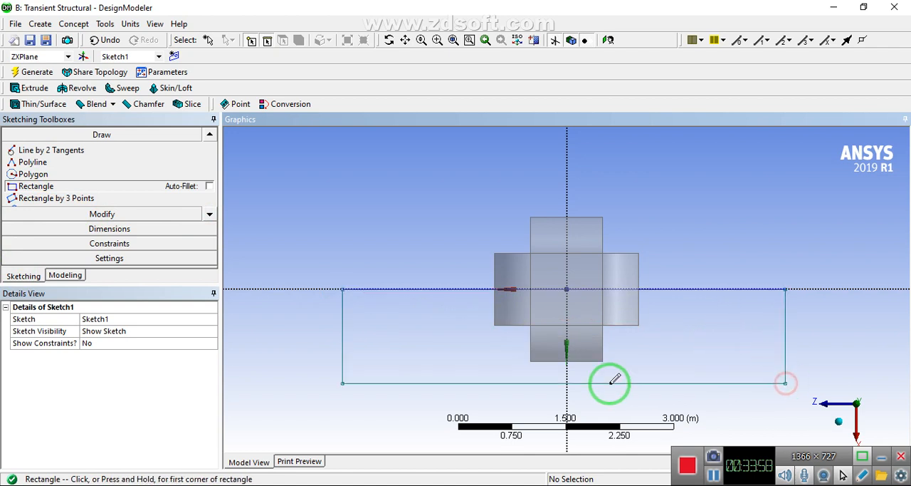
left_click(26, 77)
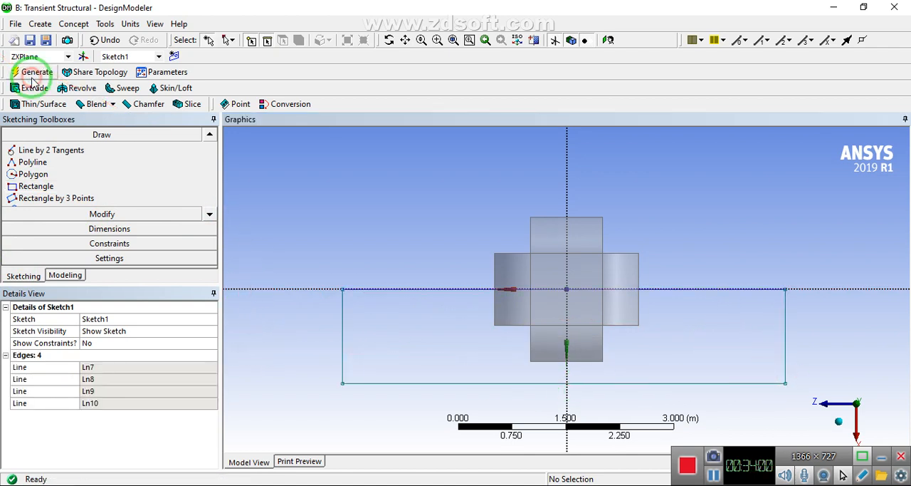
Extrude the rectangle sketch with Both - Symmetric direction and a 1 m depth, and generate the block
mouse_move(535, 297)
middle_mouse_down()
mouse_move(533, 244)
mouse_move(462, 240)
middle_mouse_up()
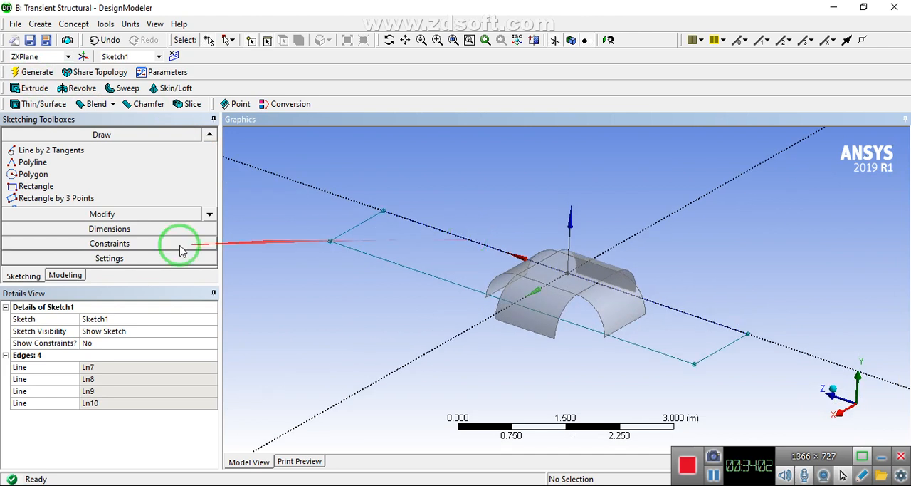
left_click(33, 88)
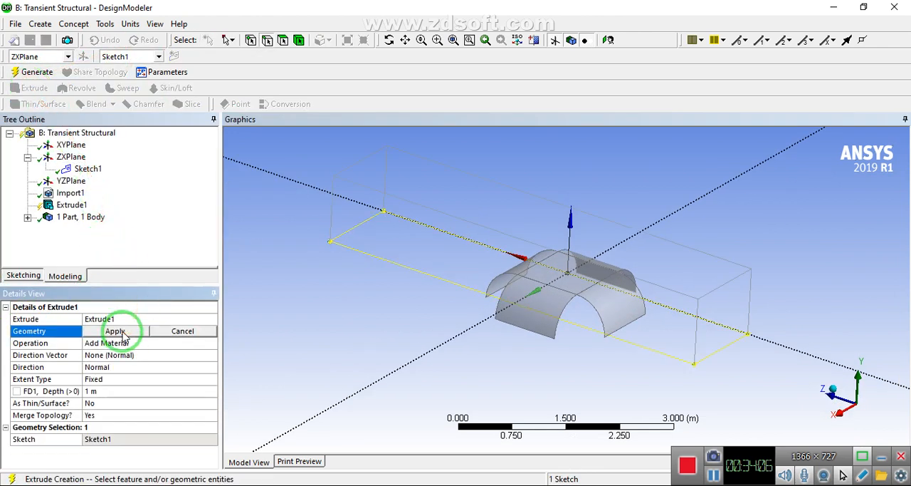
left_click(105, 333)
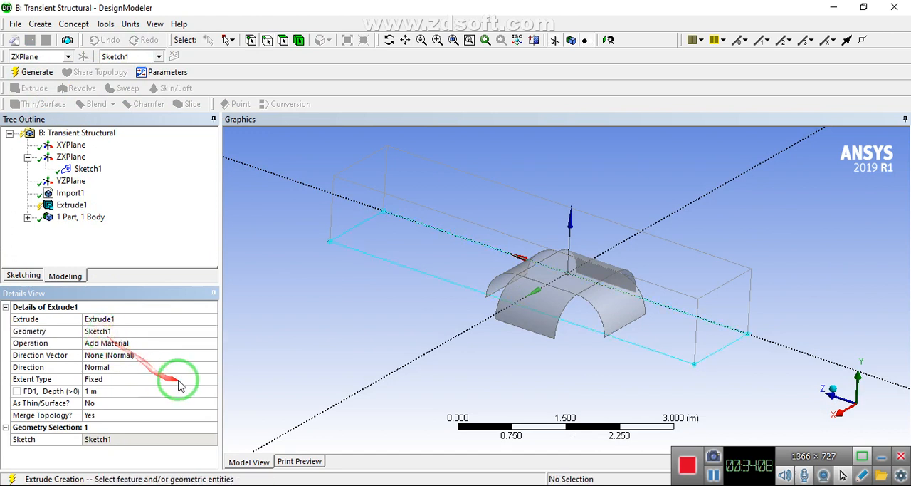
left_click(203, 366)
left_click(212, 368)
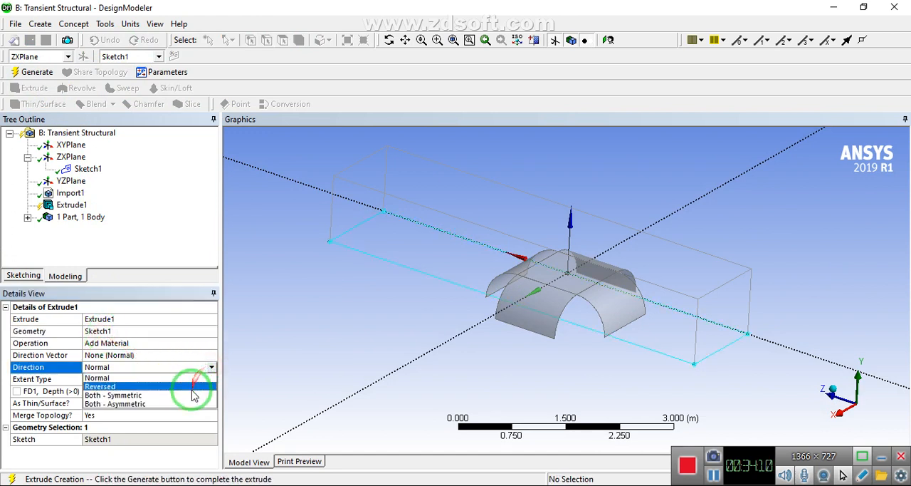
left_click(191, 394)
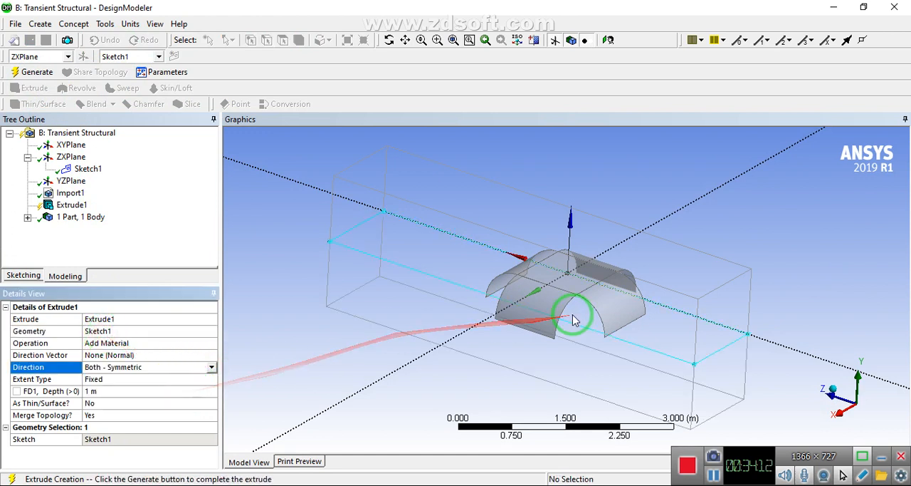
middle_click_drag(575, 309, 609, 299)
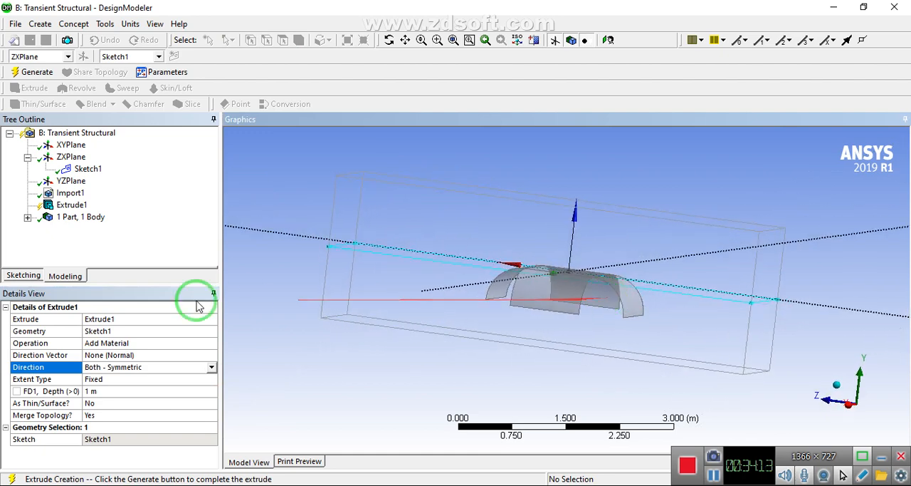
left_click(33, 72)
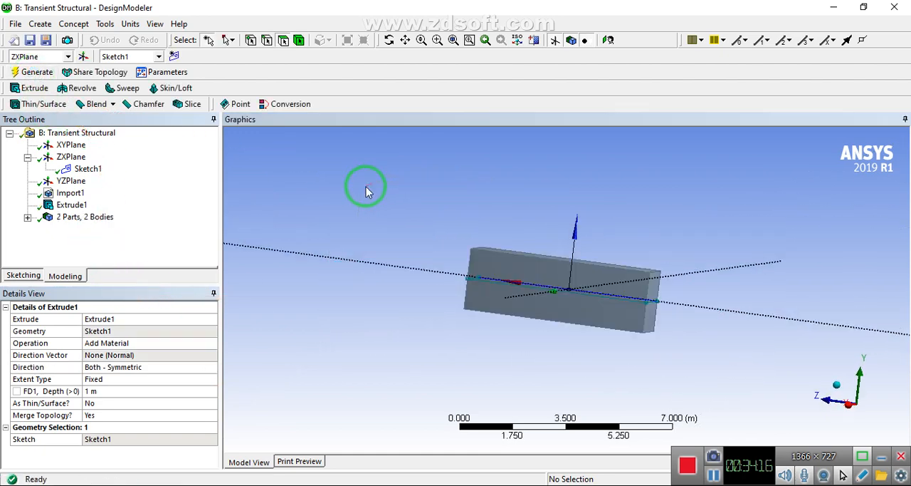
Create a Boolean feature and set its operation to Subtract
middle_click_drag(683, 266, 533, 305)
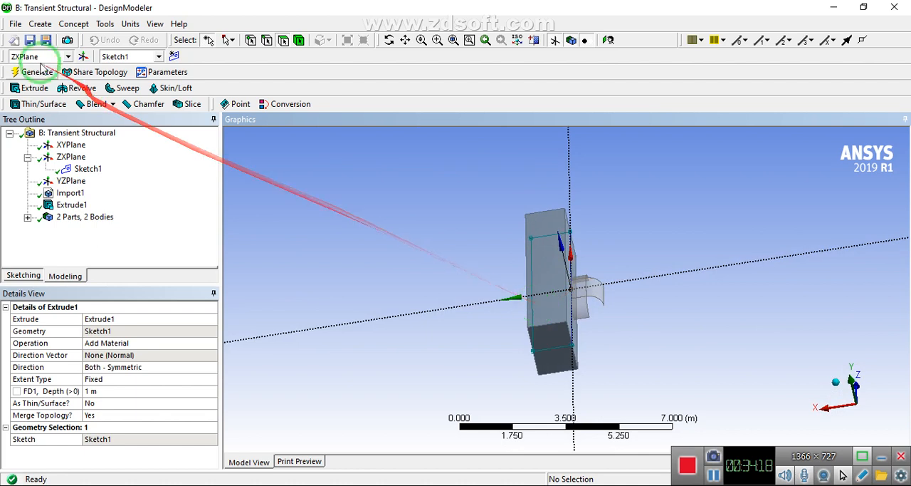
left_click(40, 23)
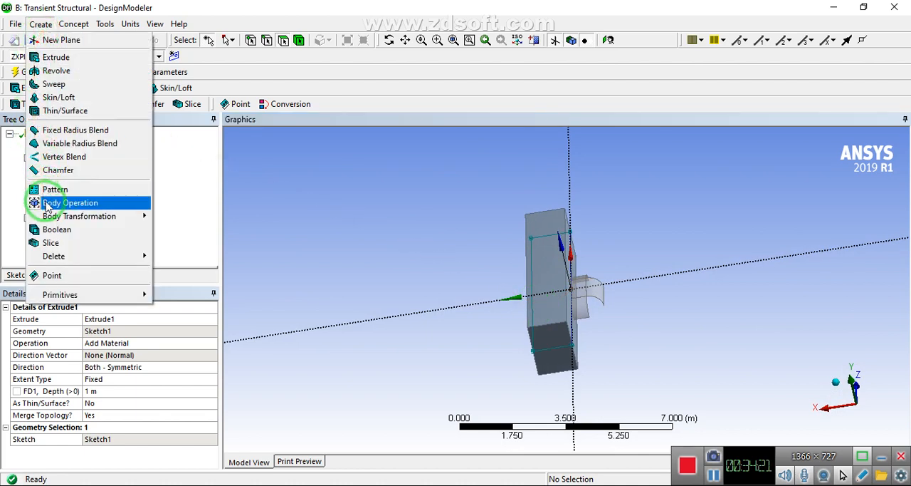
left_click(57, 229)
left_click(121, 333)
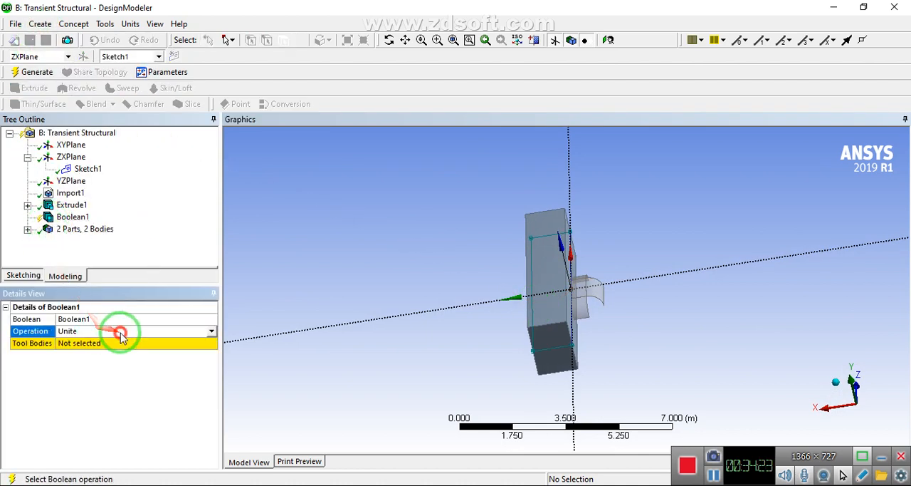
left_click(212, 331)
left_click(105, 353)
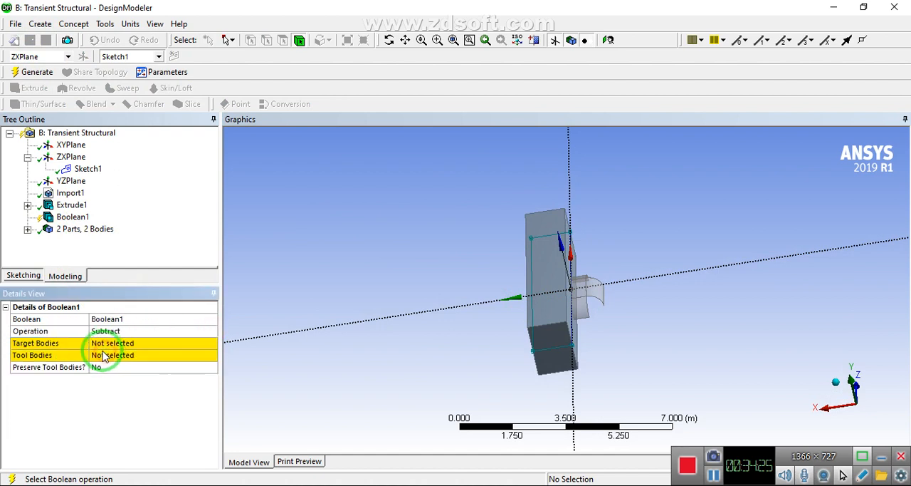
Try the subtraction with the extruded block as target body and the parachute as tool body, and generate it
left_click(107, 344)
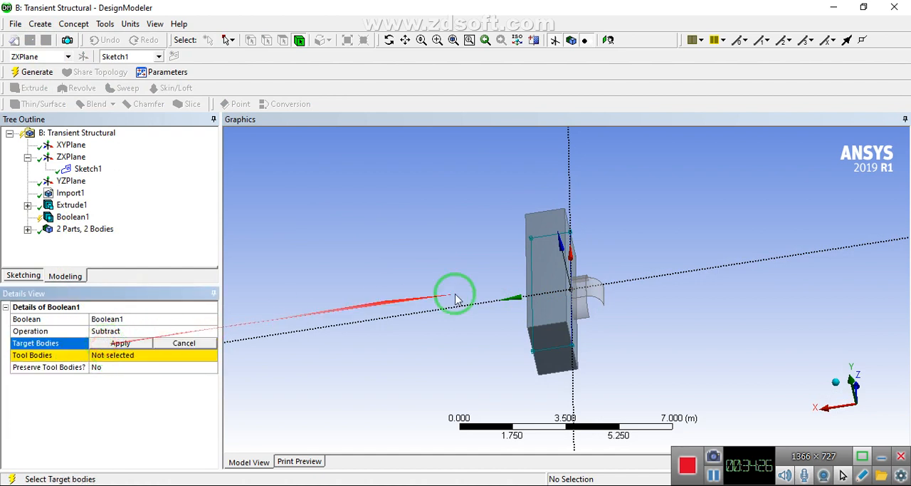
left_click(539, 288)
left_click(122, 343)
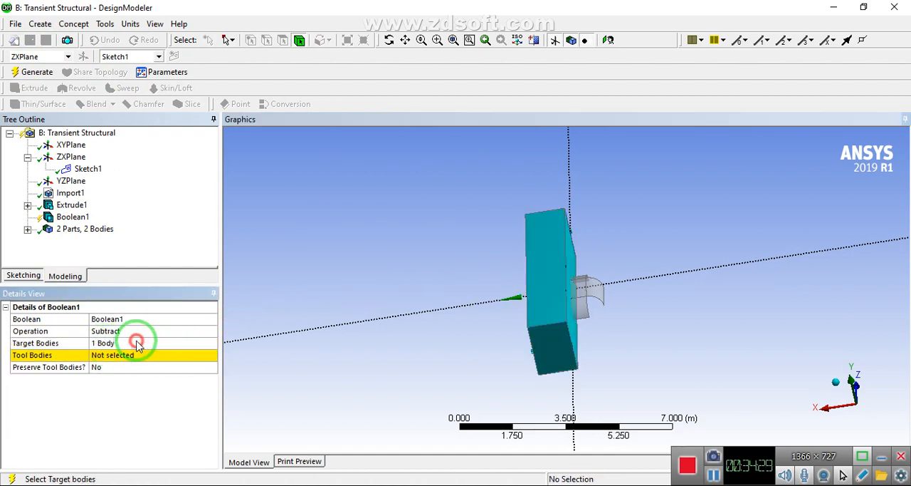
left_click(582, 296)
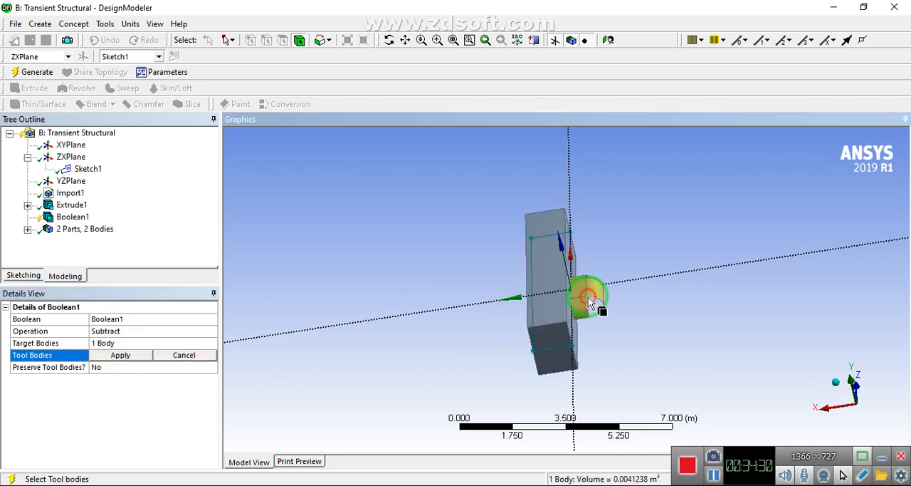
left_click(102, 359)
left_click(22, 72)
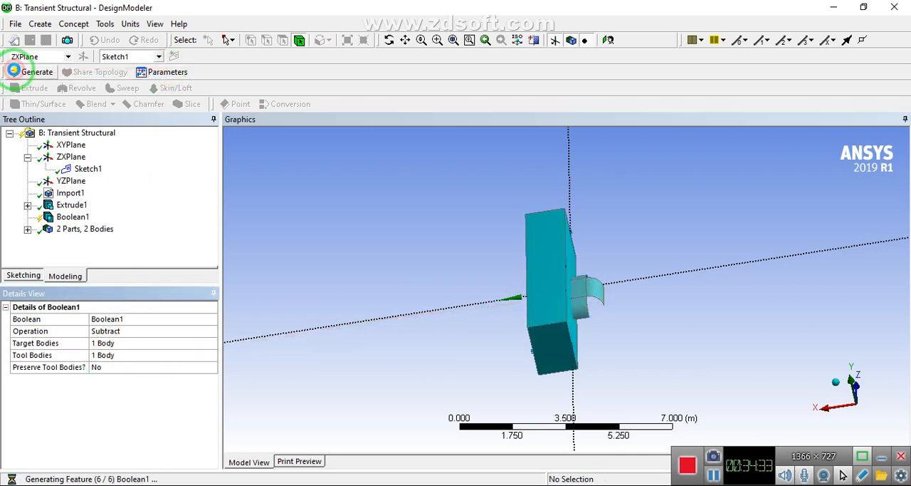
Edit the Boolean to use the parachute as target body and the extruded block as tool body, and regenerate it
middle_click_drag(476, 268, 509, 285)
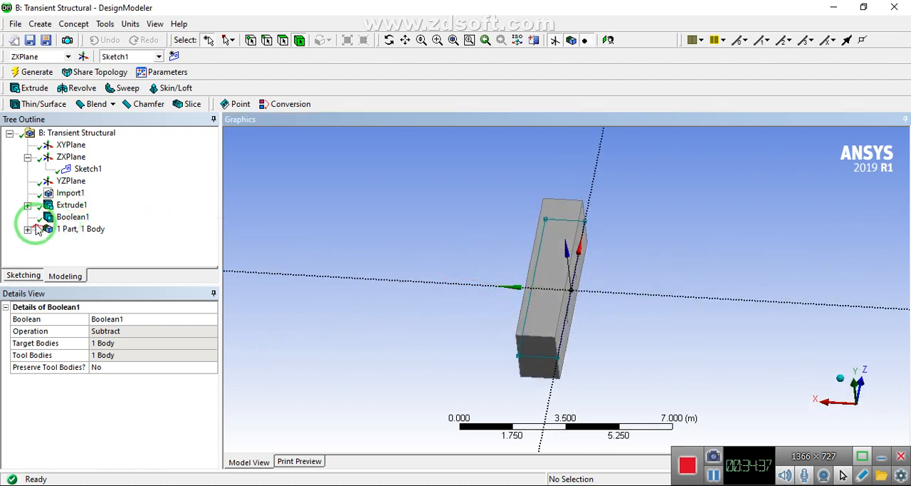
right_click(71, 217)
left_click(78, 225)
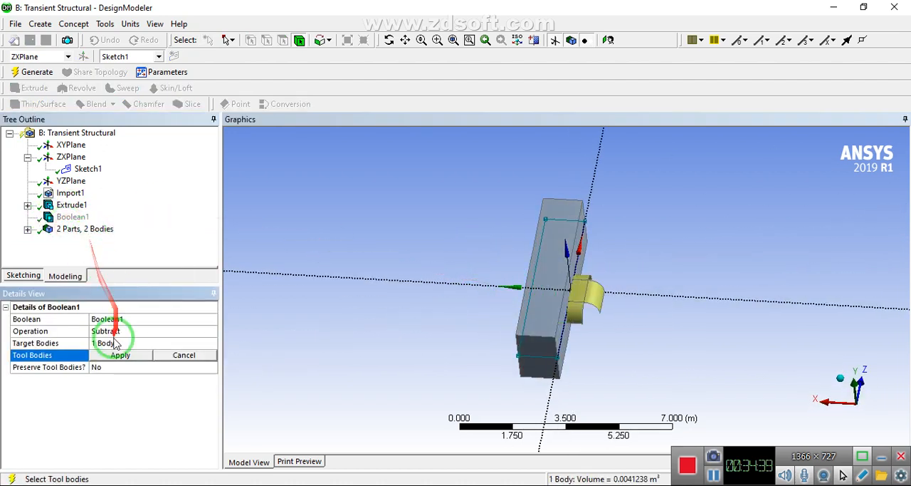
left_click(118, 342)
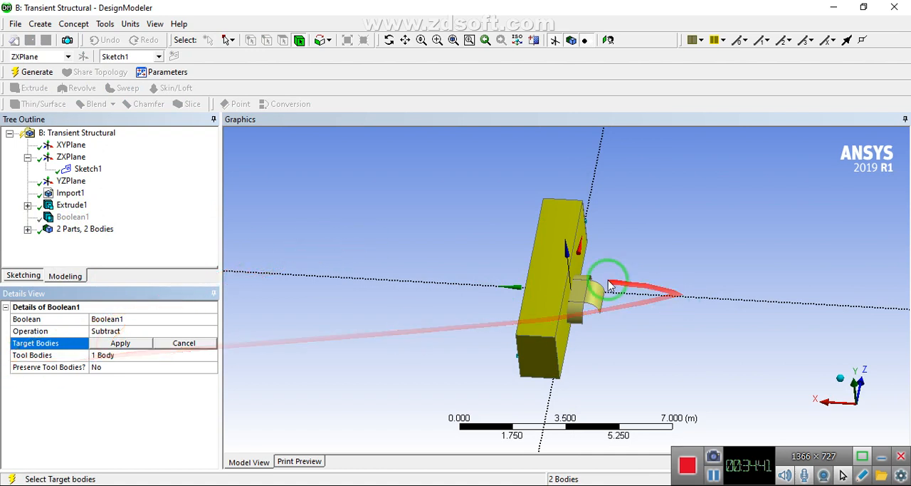
left_click(570, 278)
left_click(115, 344)
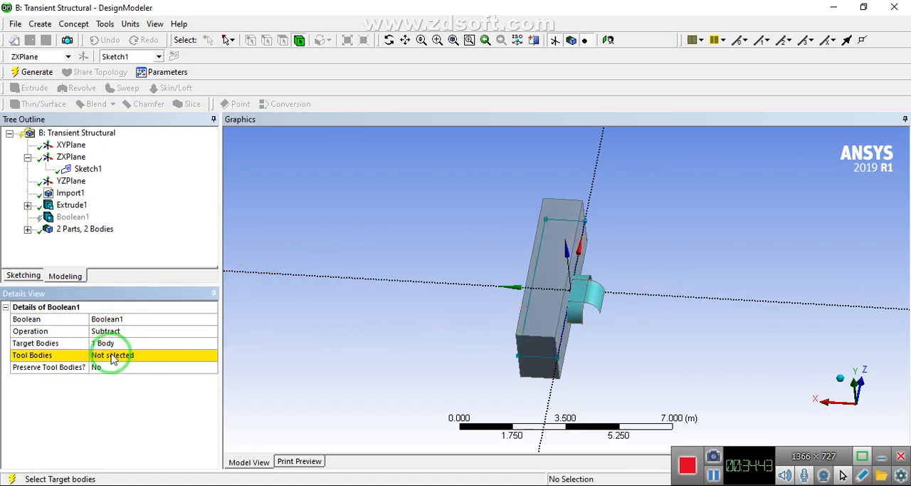
left_click(542, 288)
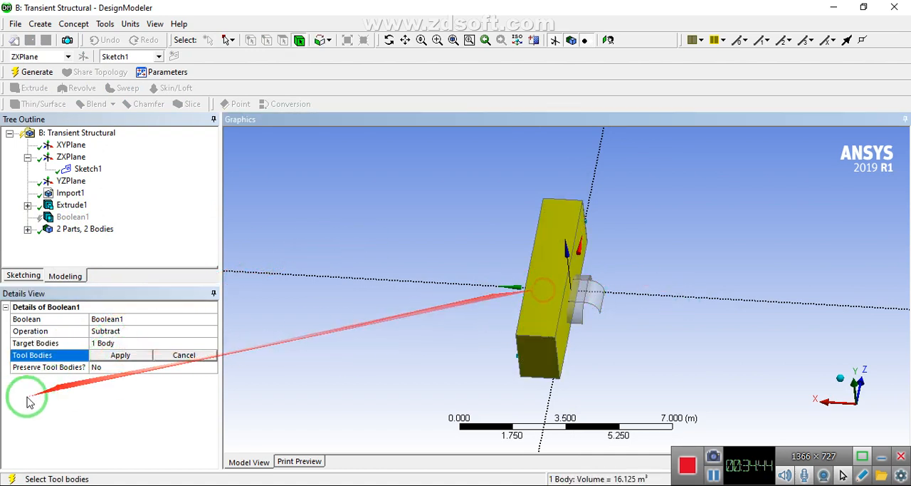
left_click(121, 354)
left_click(36, 72)
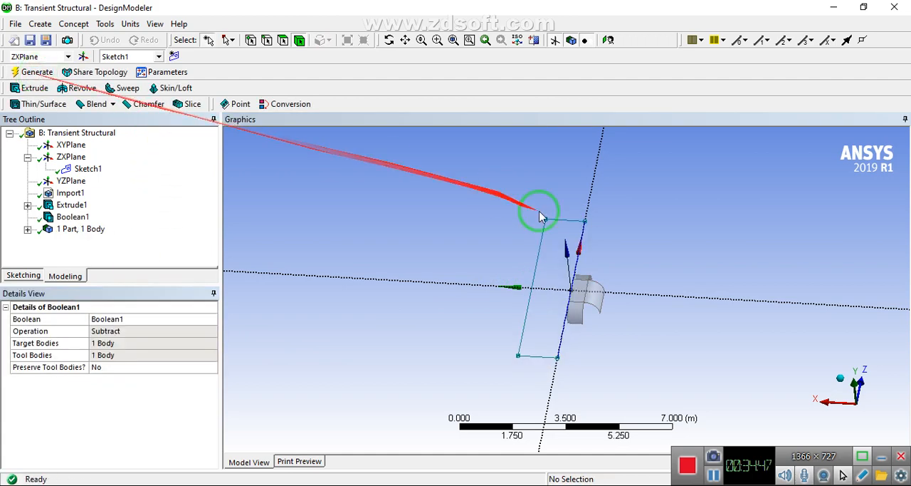
middle_click_drag(539, 204, 558, 247)
right_click_drag(559, 247, 624, 325)
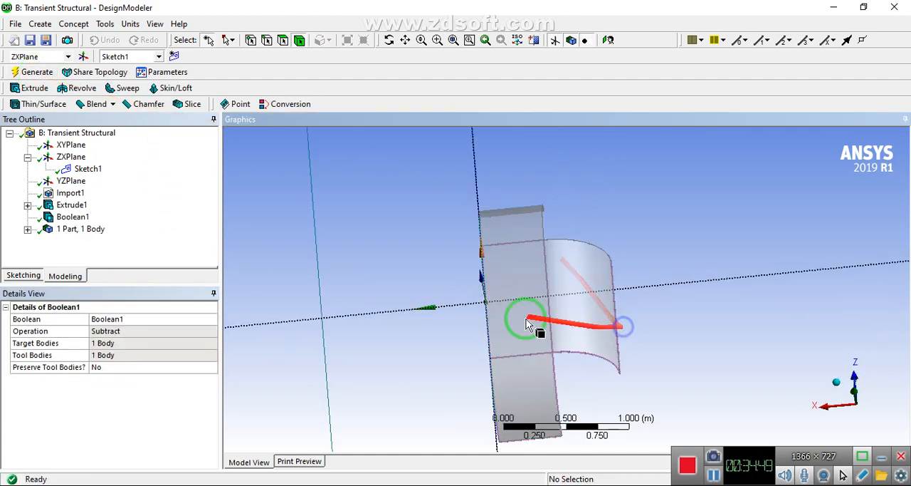
Close the geometry editor and open the Transient Structural system's Model in Mechanical
left_click(21, 26)
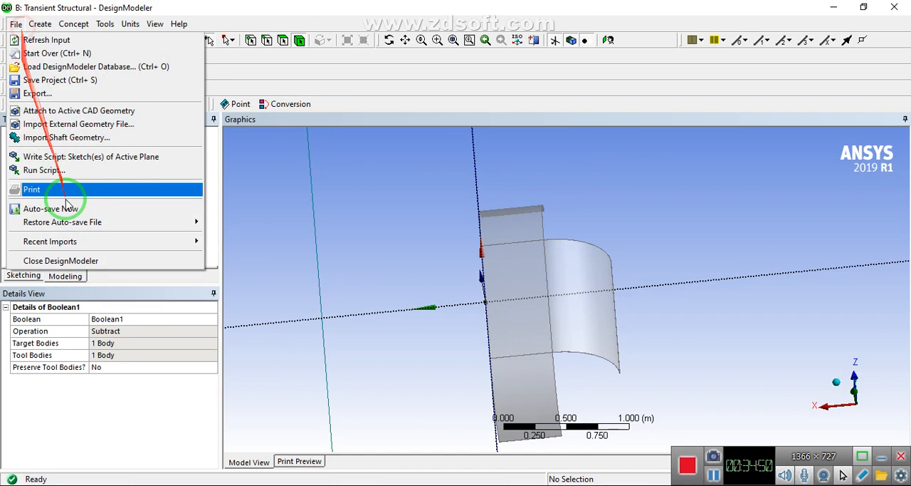
left_click(77, 257)
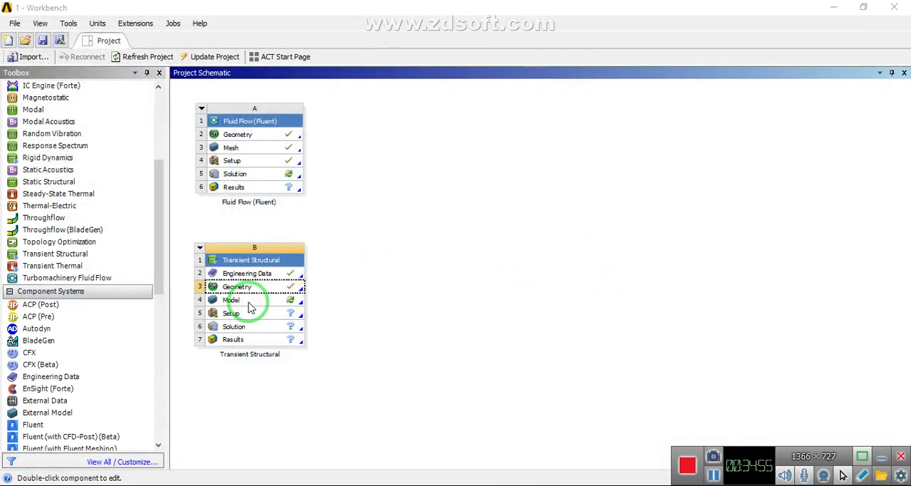
double_click(250, 302)
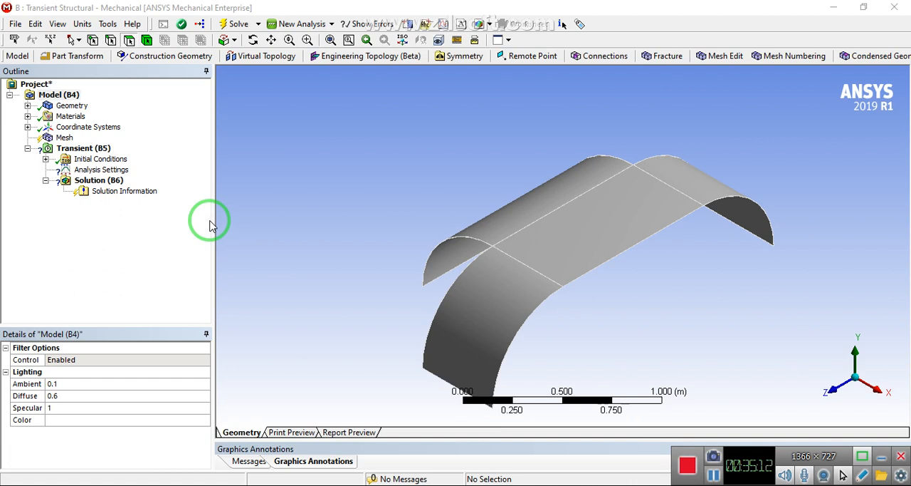
Switch to Workbench and add Neoprene Rubber from the Hyperelastic Materials source to the Transient Structural engineering data
left_click(834, 8)
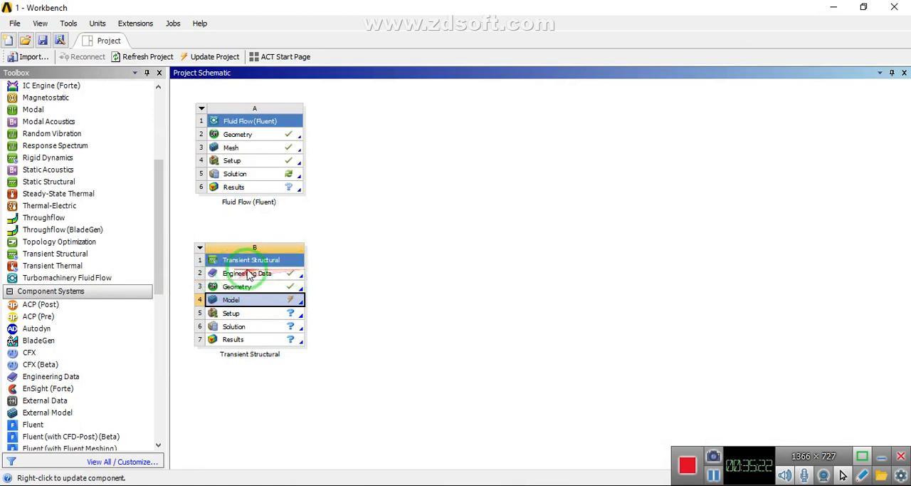
double_click(249, 277)
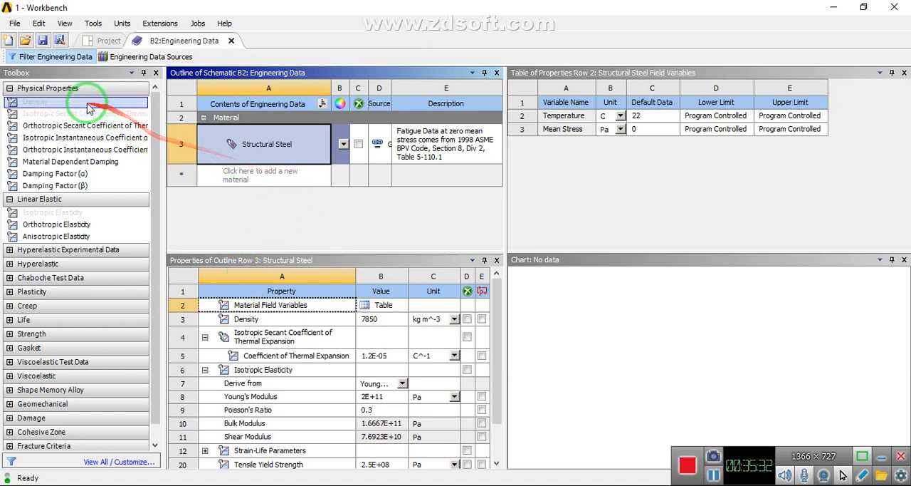
left_click(111, 57)
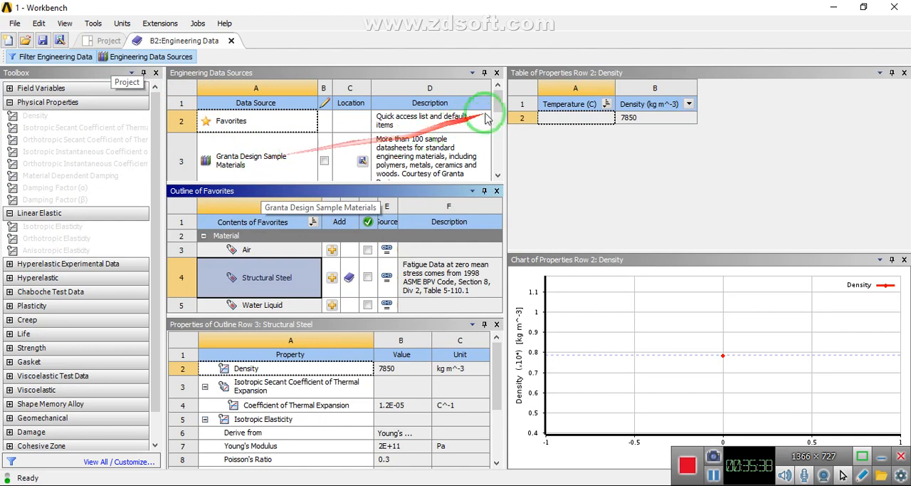
left_click_drag(498, 93, 309, 160)
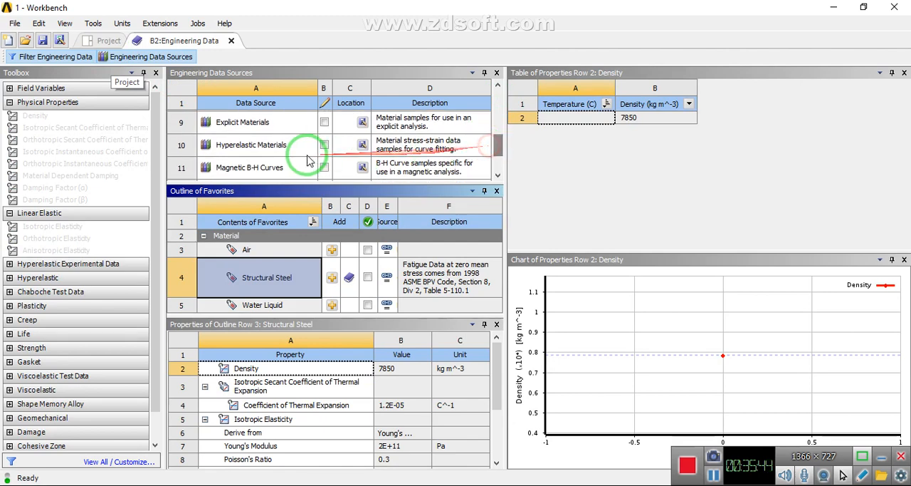
left_click(247, 144)
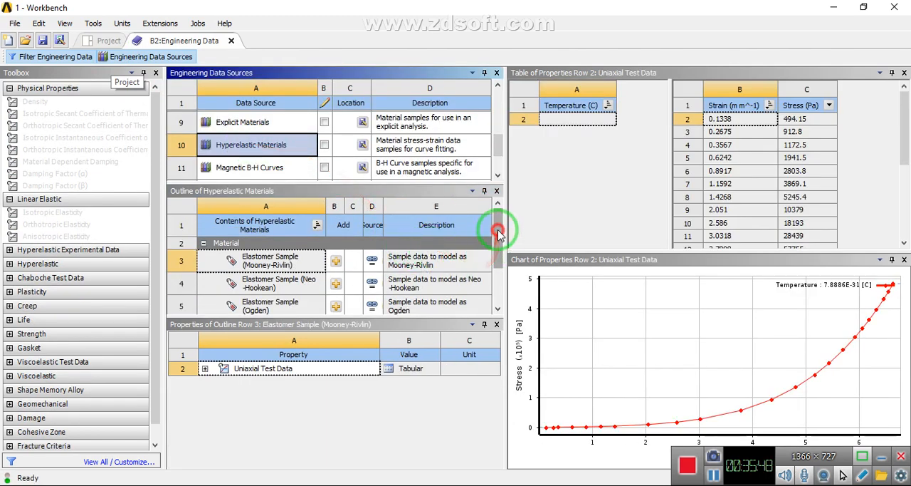
left_click_drag(495, 240, 496, 265)
left_click(231, 302)
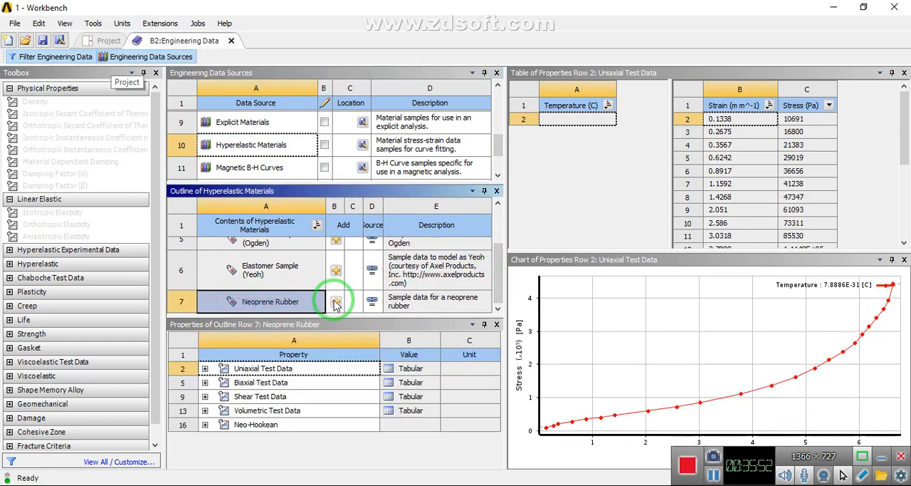
left_click(160, 58)
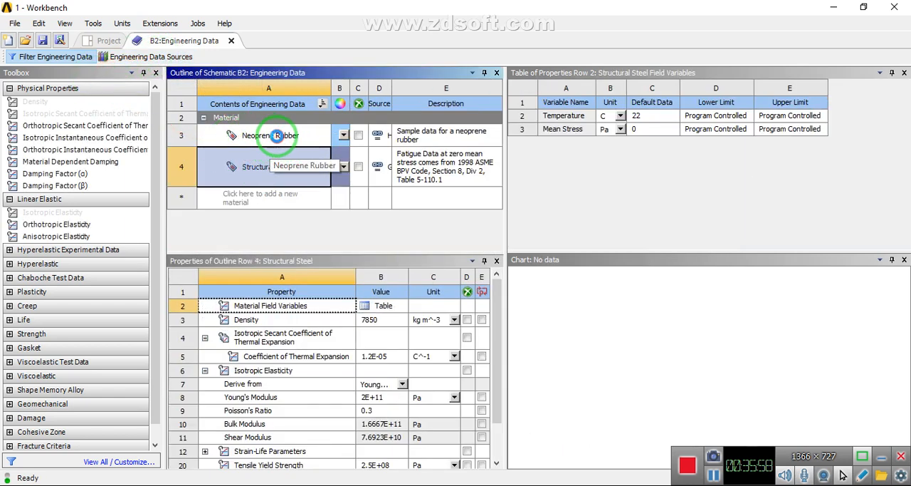
Add a Density property to Neoprene Rubber and set it to 100 kg m^-3
left_click(277, 136)
left_click(261, 306)
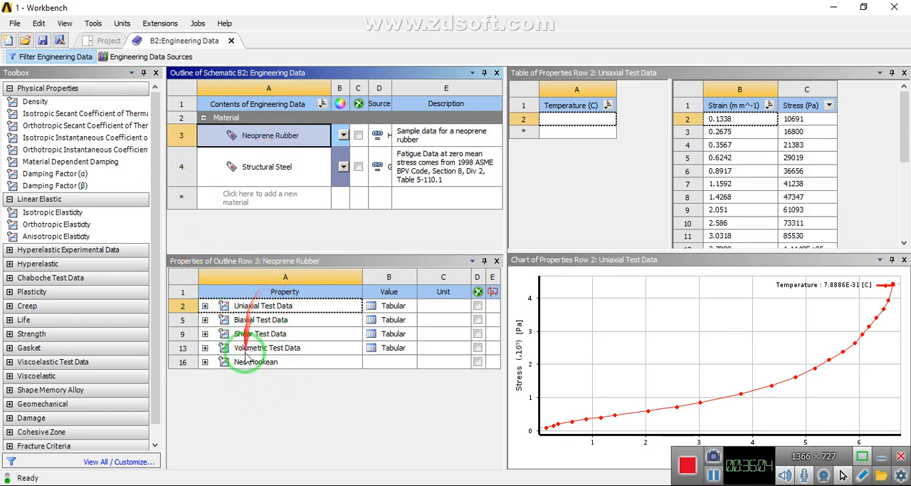
left_click(36, 103)
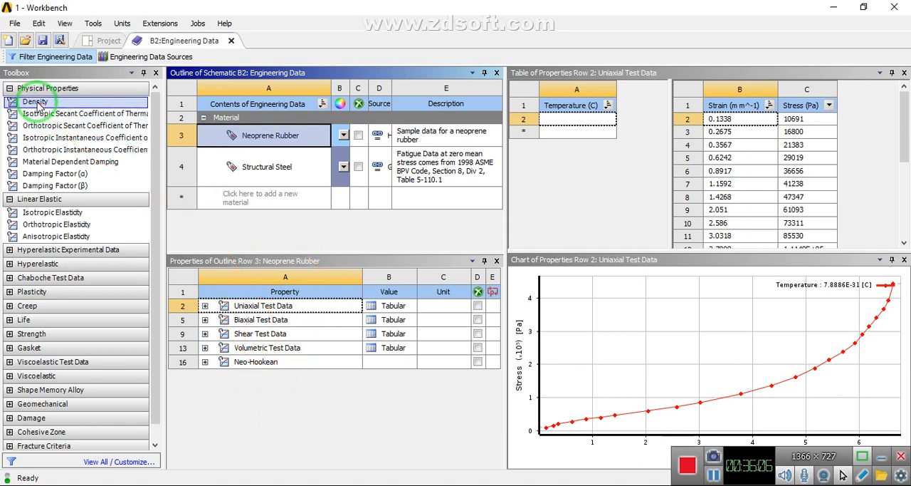
left_click_drag(35, 102, 252, 289)
left_click(391, 321)
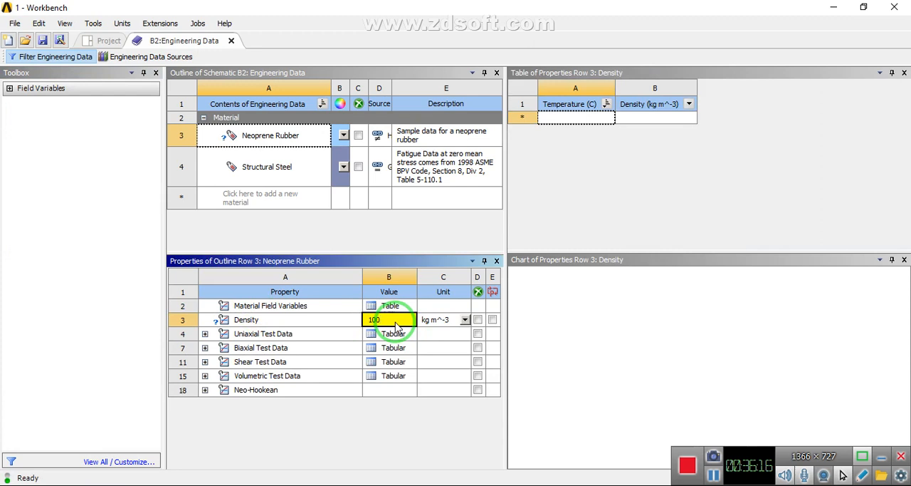
left_click(382, 436)
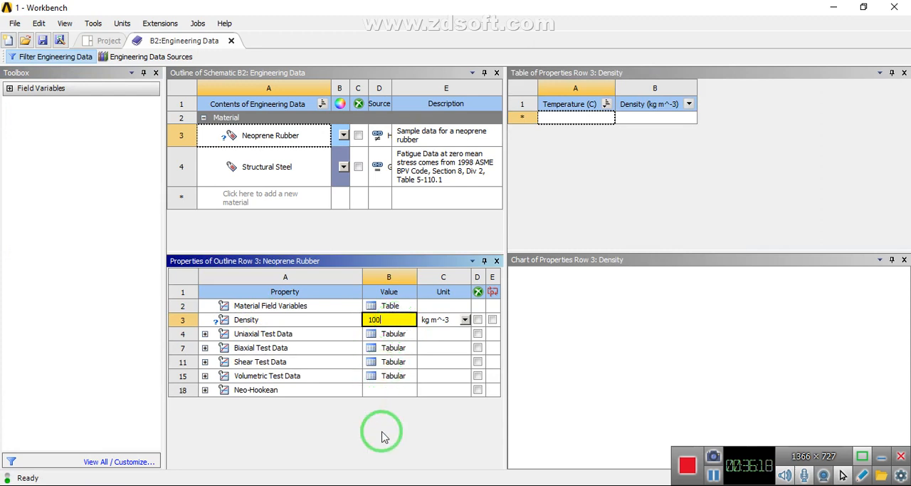
left_click(382, 431)
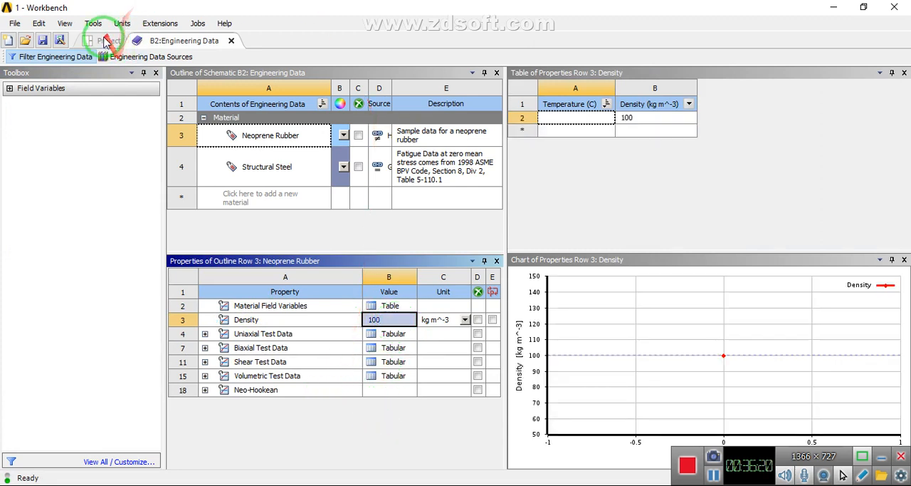
Return to the project schematic, update the Transient Structural Model cell, and go back to Mechanical
left_click(104, 41)
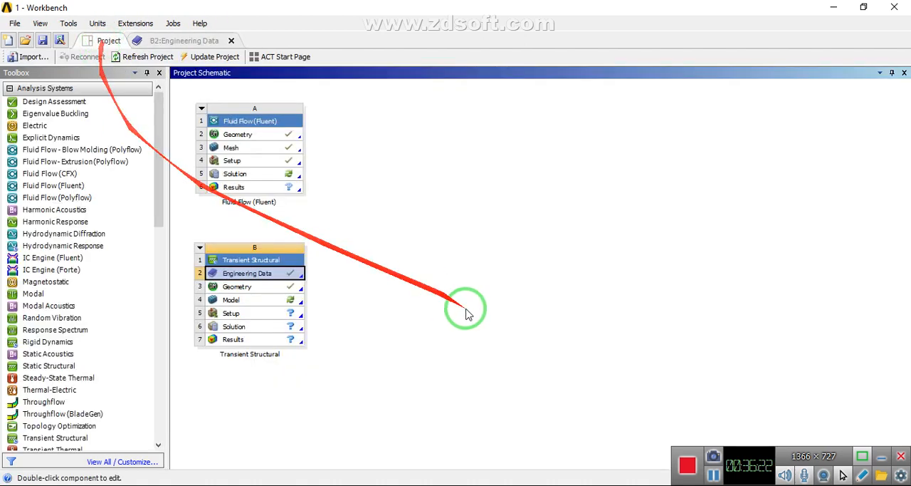
left_click(231, 300)
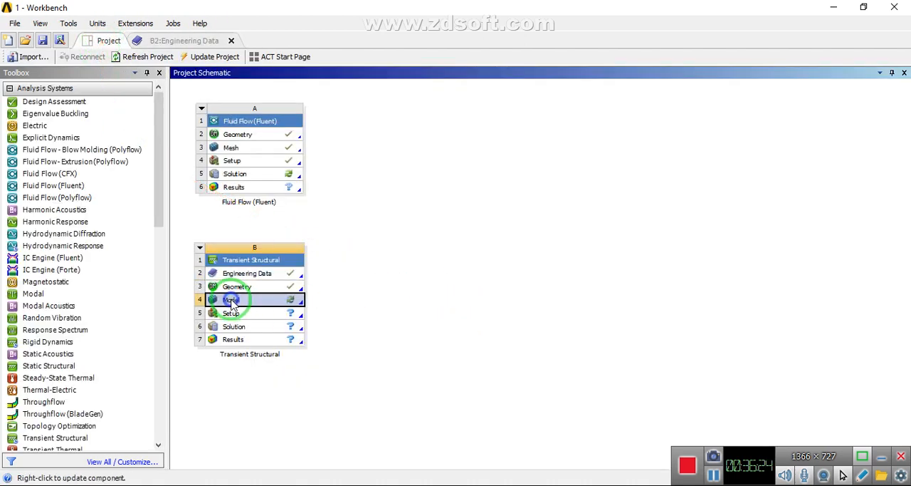
right_click(231, 300)
left_click(259, 352)
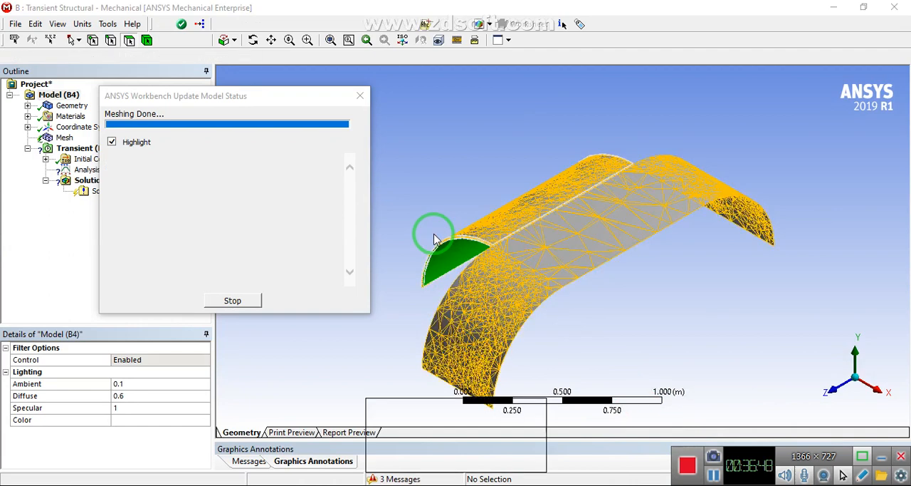
left_click(27, 106)
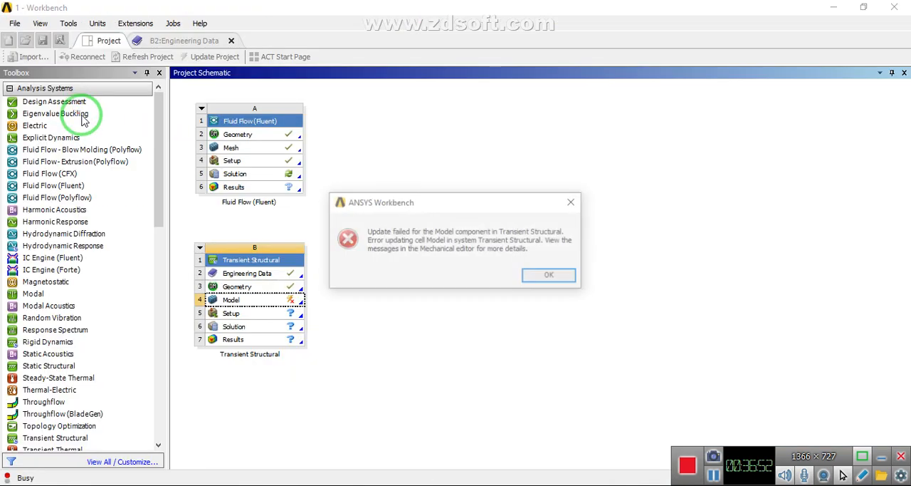
left_click(549, 276)
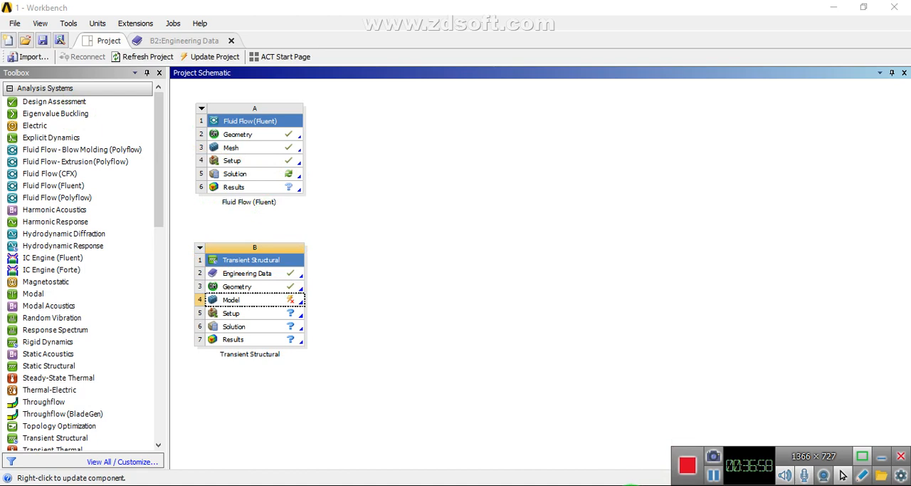
left_click(833, 7)
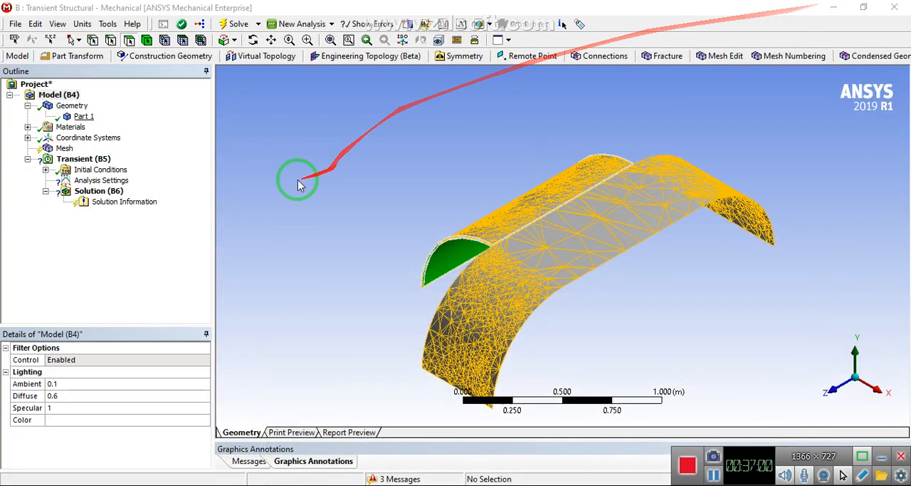
Assign Neoprene Rubber as the material of Part 1
left_click(270, 157)
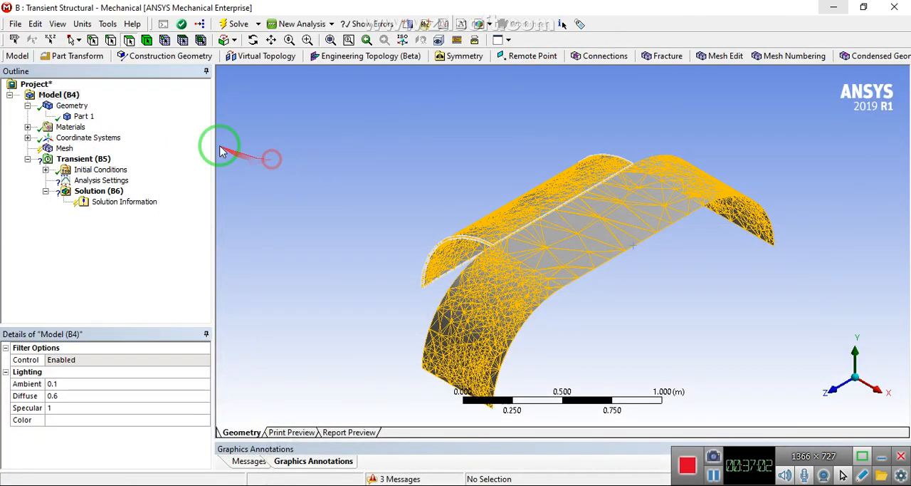
left_click(74, 117)
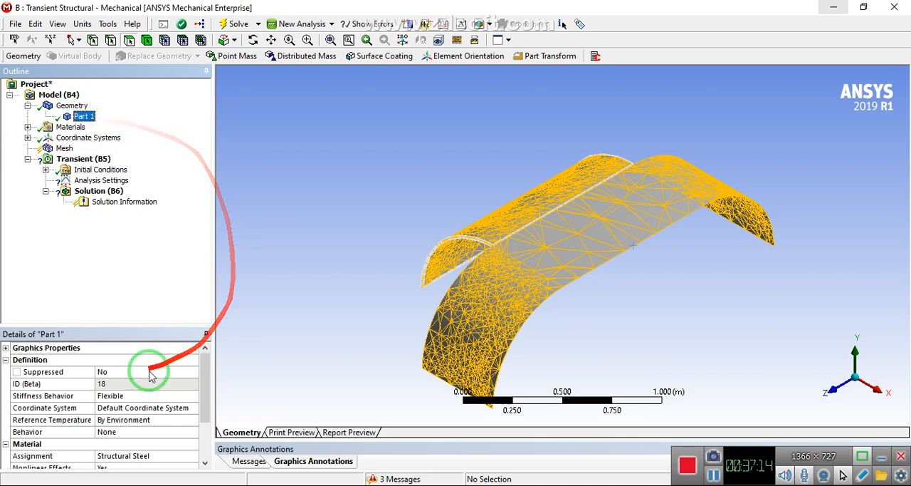
left_click_drag(210, 366, 207, 394)
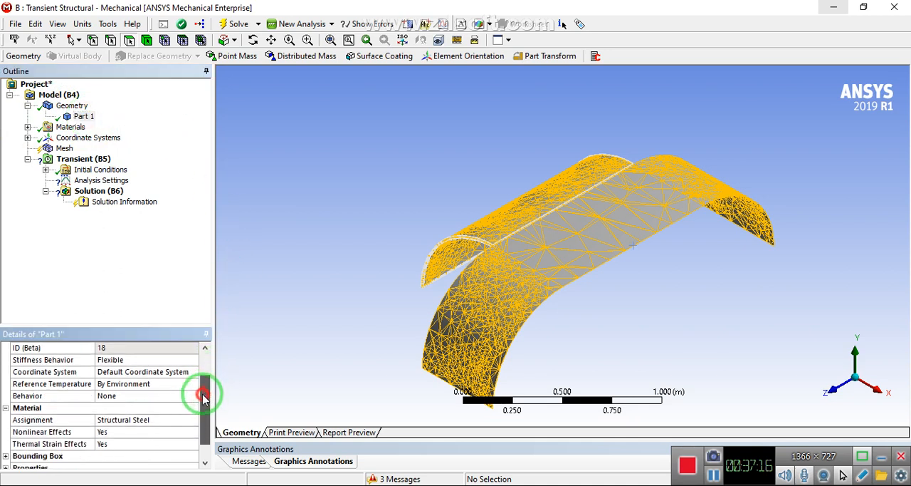
left_click(33, 419)
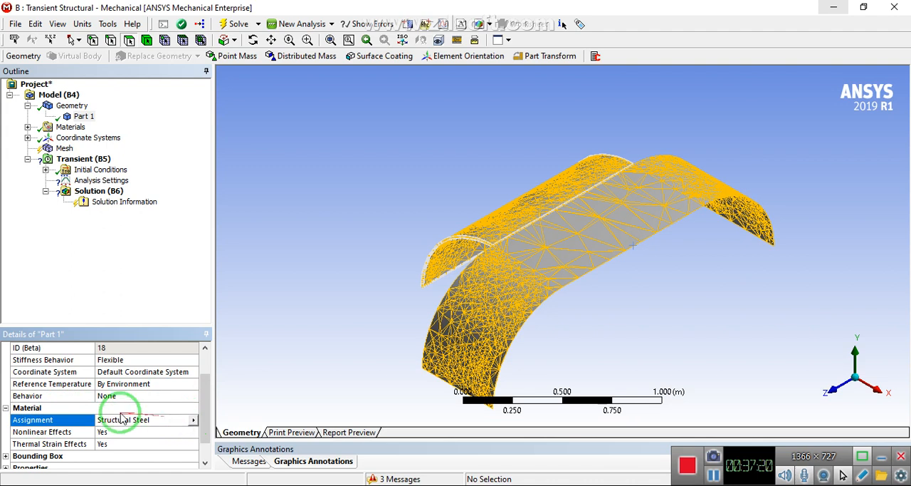
left_click(192, 420)
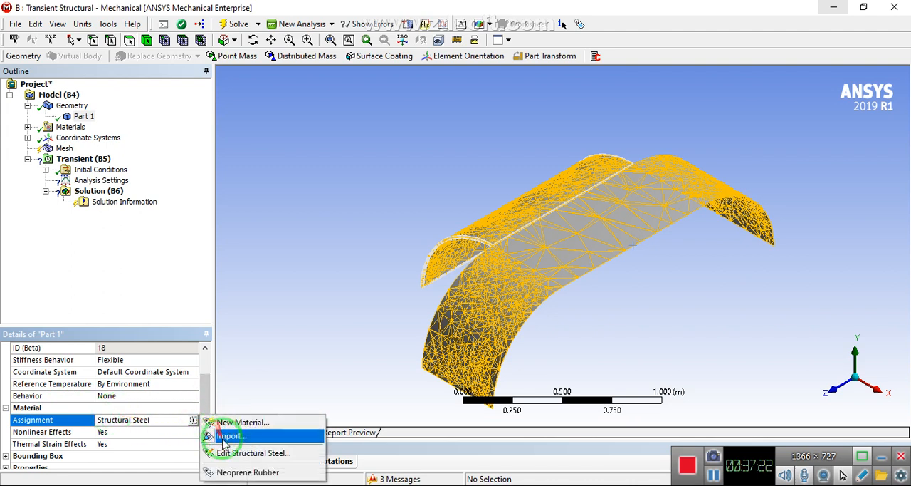
left_click(238, 472)
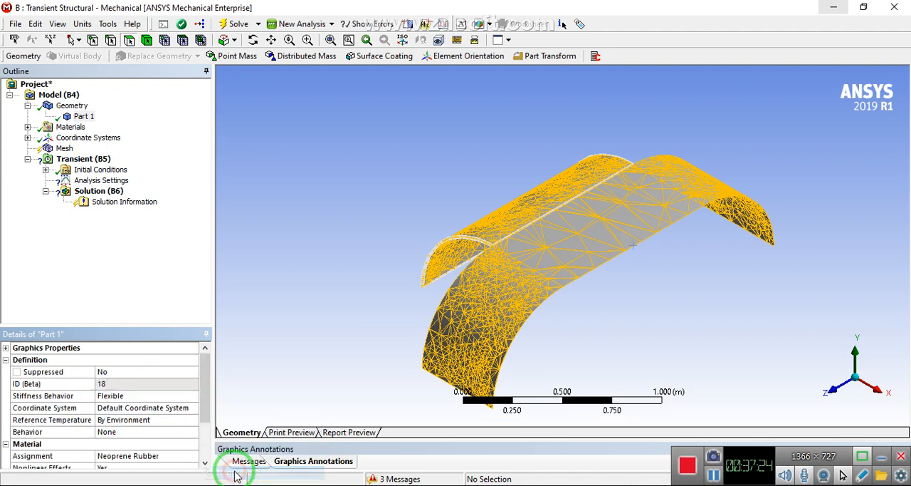
left_click(84, 251)
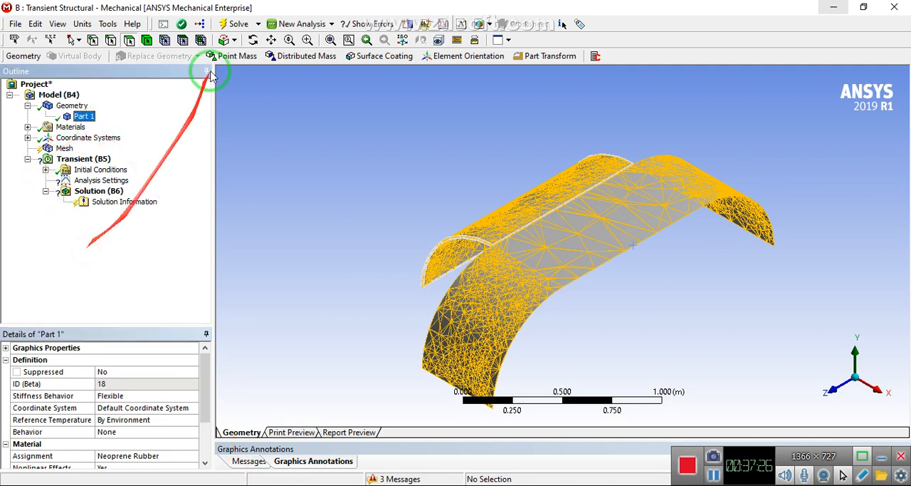
Insert a mesh method scoped to the parachute body and set its method to MultiZone
middle_click_drag(389, 247, 358, 299)
left_click(62, 149)
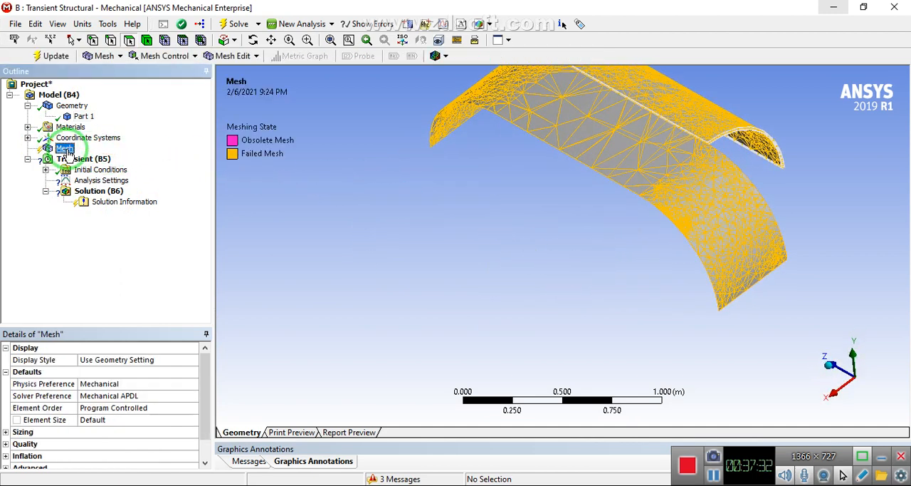
right_click(61, 153)
mouse_move(61, 154)
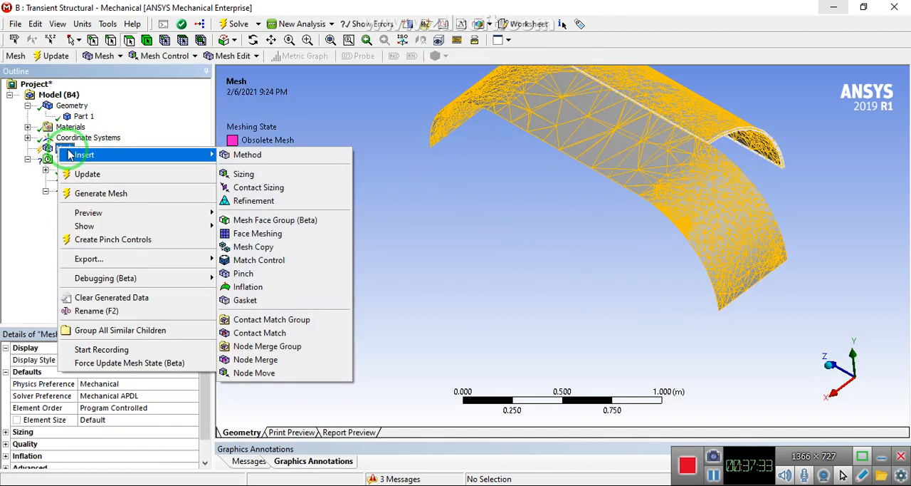
left_click(235, 156)
left_click(534, 114)
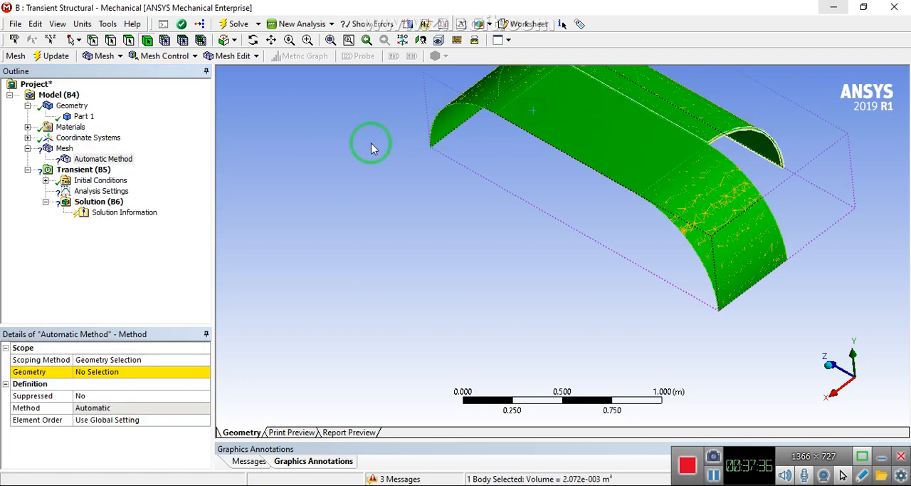
left_click(78, 369)
left_click(91, 371)
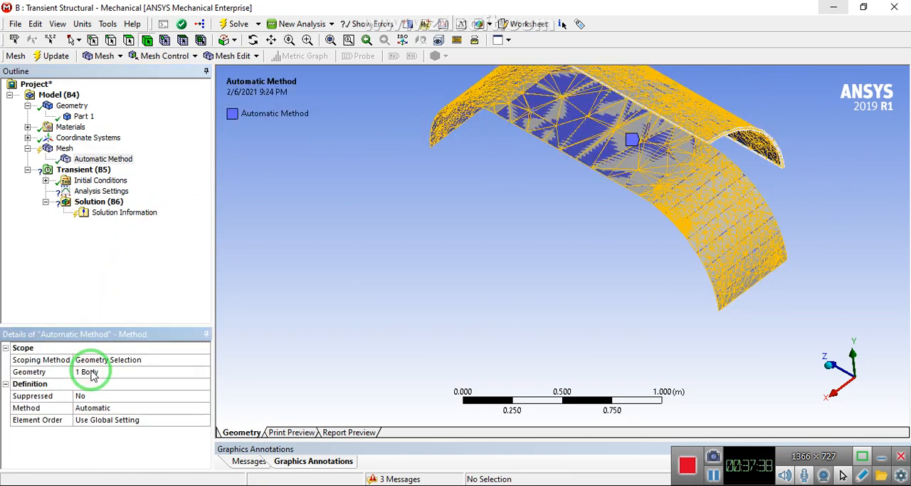
left_click(205, 411)
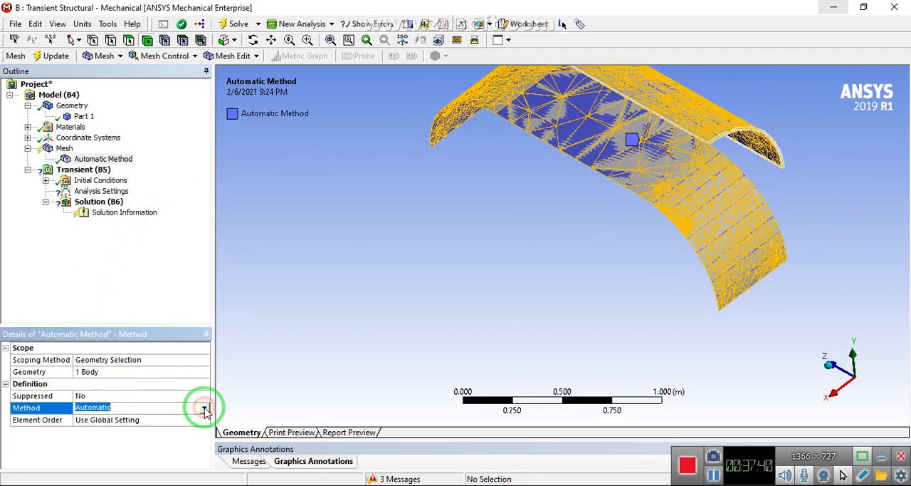
left_click(204, 407)
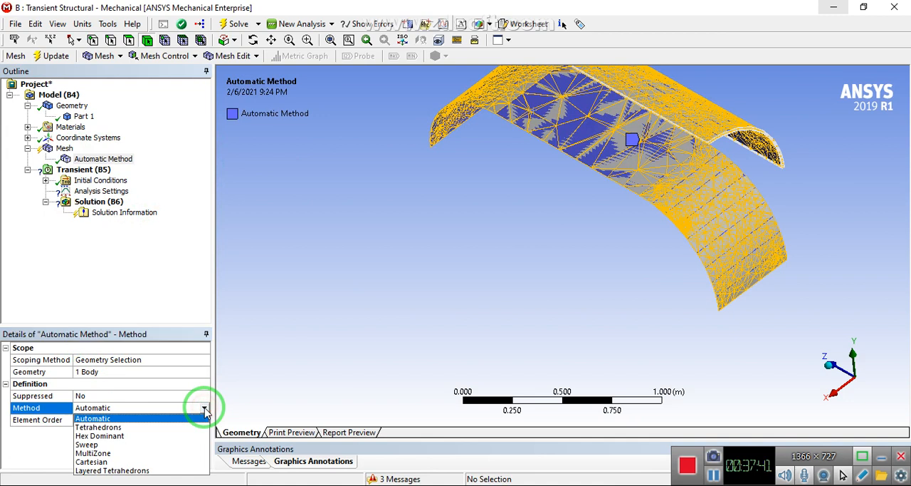
left_click(112, 453)
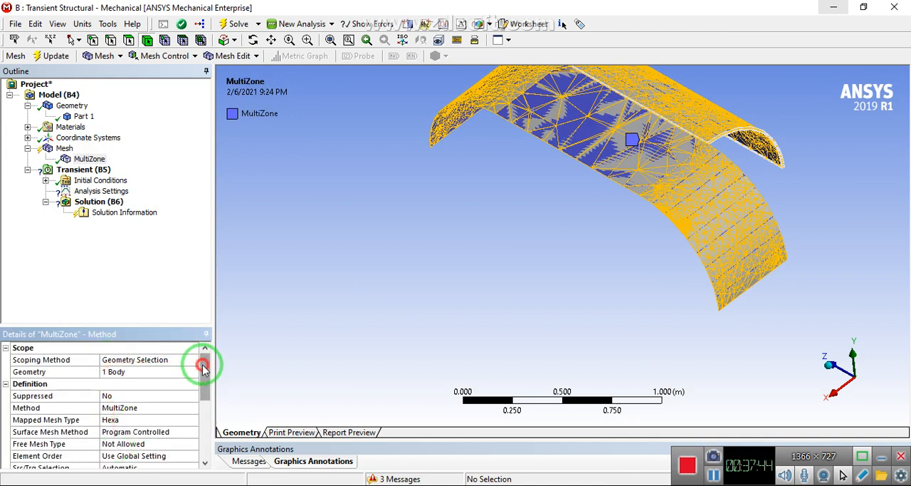
Update the mesh with the MultiZone method and display the resulting mesh on the parachute
left_click_drag(202, 366, 197, 397)
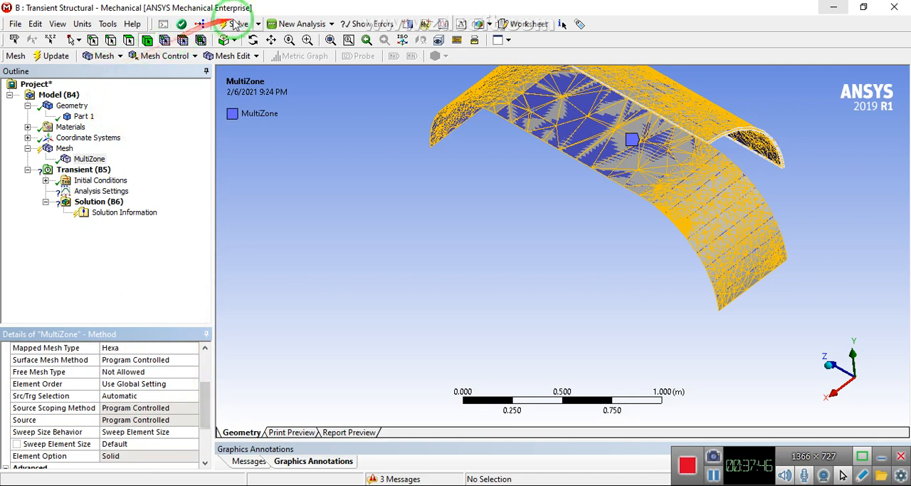
left_click(50, 60)
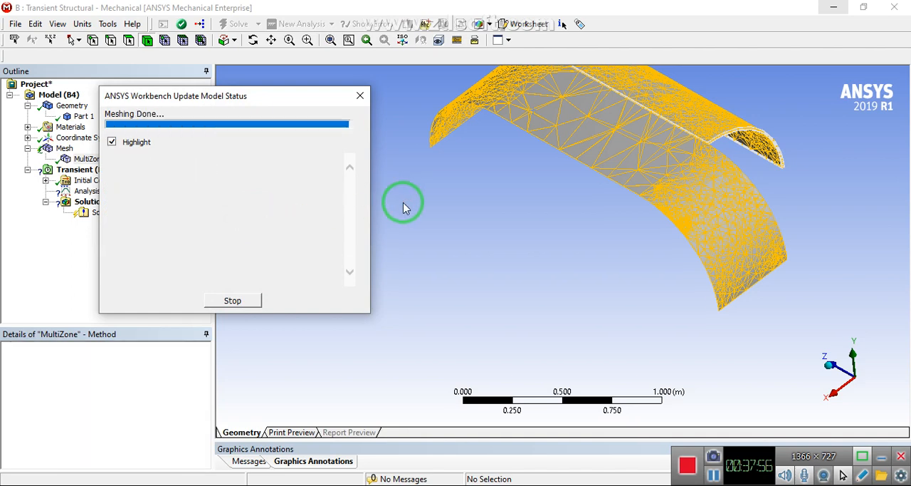
mouse_move(427, 194)
middle_mouse_down()
mouse_move(519, 183)
mouse_move(488, 158)
mouse_move(482, 77)
mouse_move(448, 193)
mouse_move(434, 191)
middle_mouse_up()
left_click(45, 150)
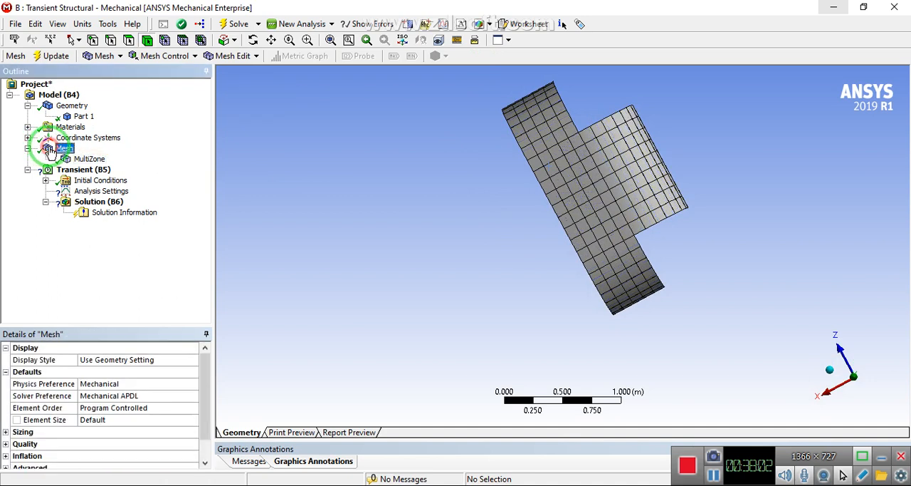
Set the global mesh element size to 0.1 m and update the mesh
left_click(104, 420)
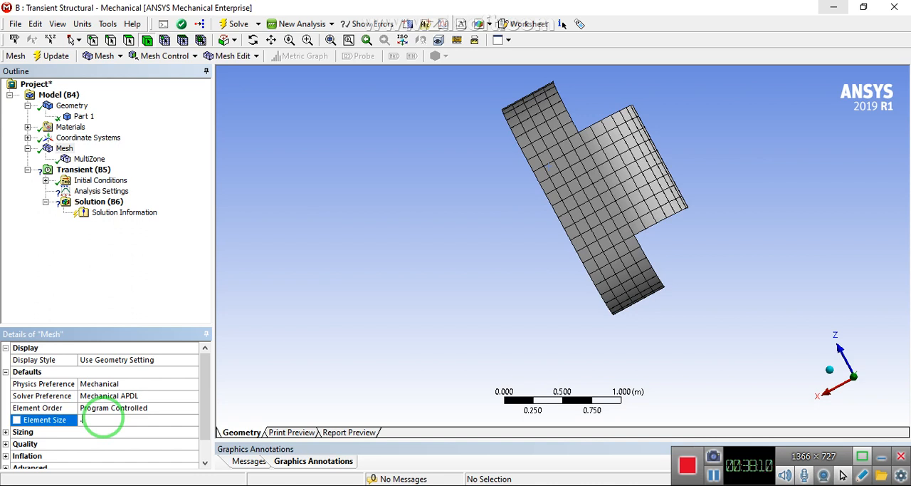
type(".1")
key("Return")
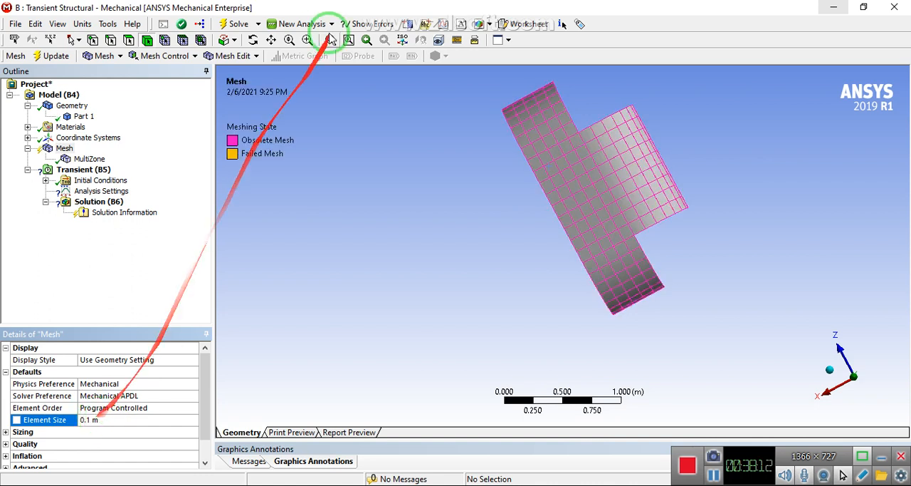
left_click(62, 55)
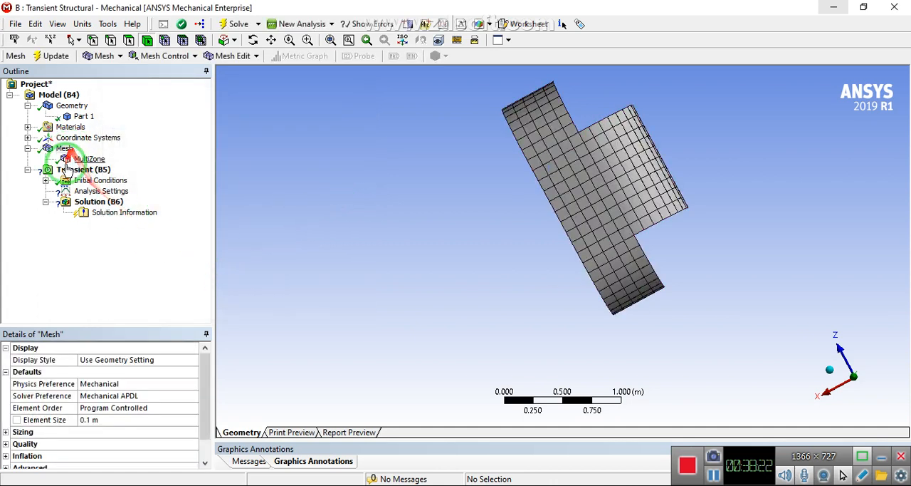
Set the global mesh element size to 0.08 m, update the mesh and inspect it on the parachute
left_click(88, 422)
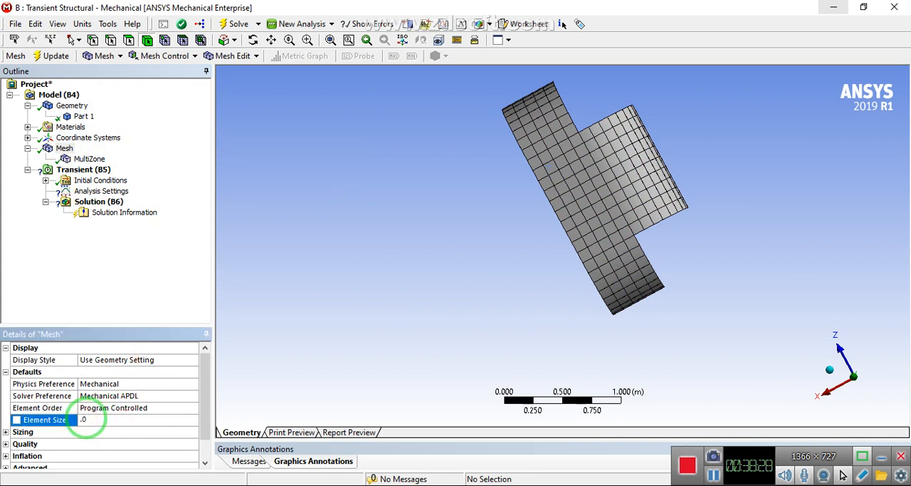
key("Return")
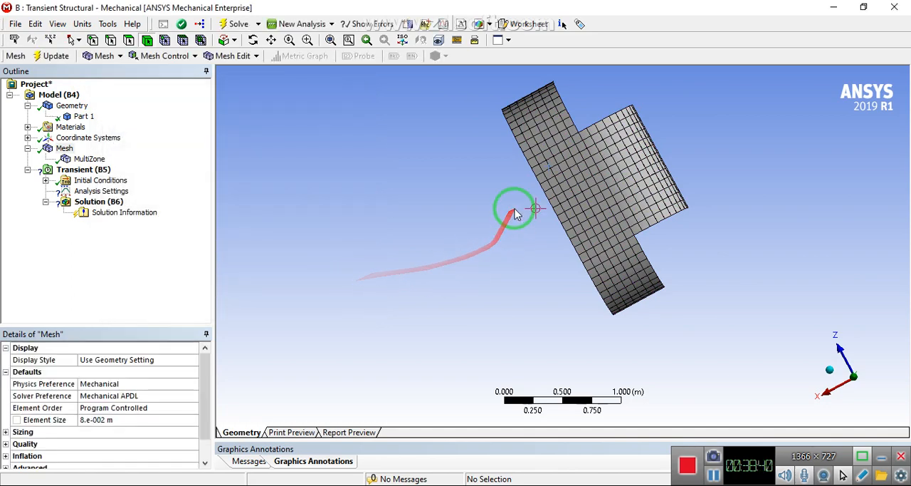
middle_click_drag(528, 202, 399, 135)
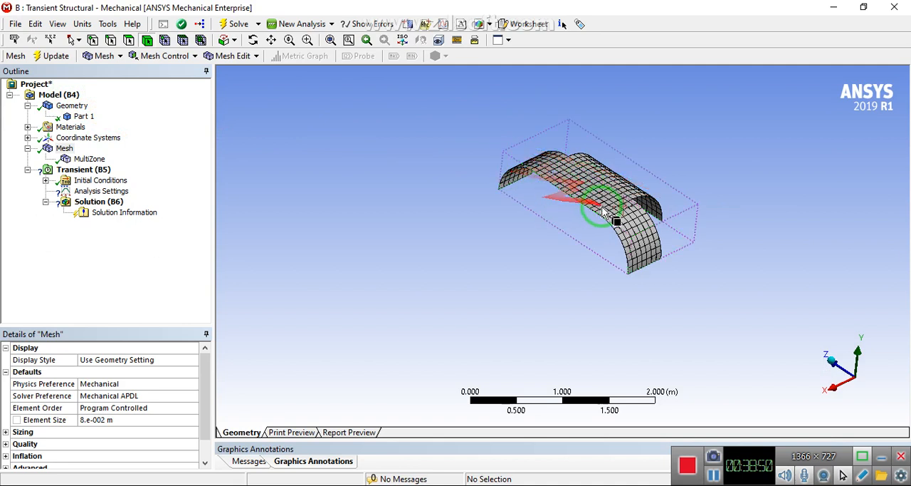
Insert a Symmetry object under the model and add a Symmetry Region to it
left_click(62, 98)
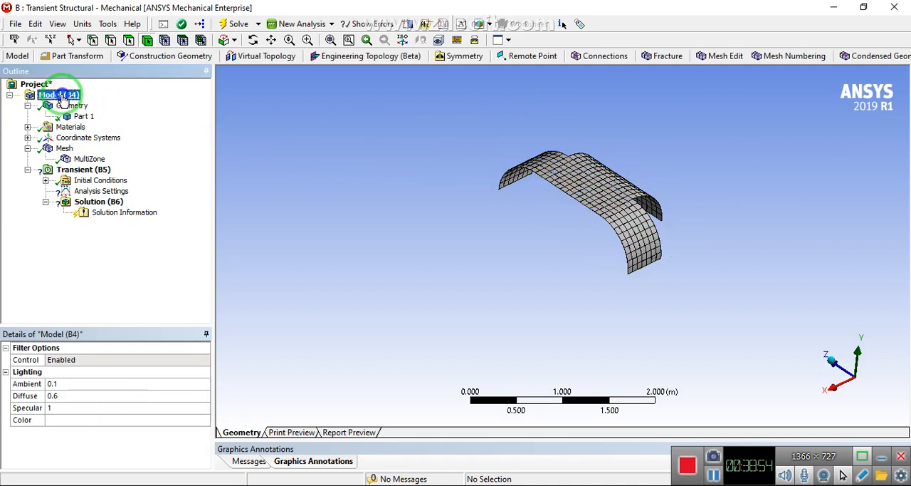
right_click(62, 99)
mouse_move(92, 107)
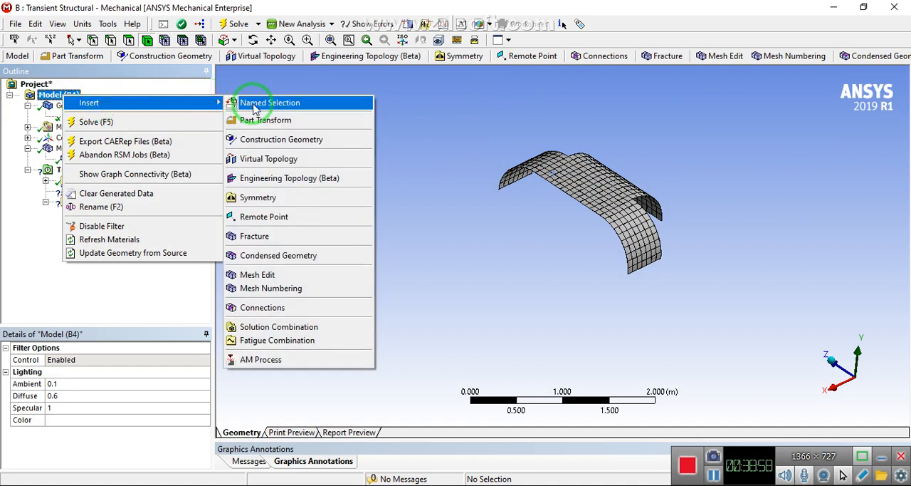
left_click(246, 197)
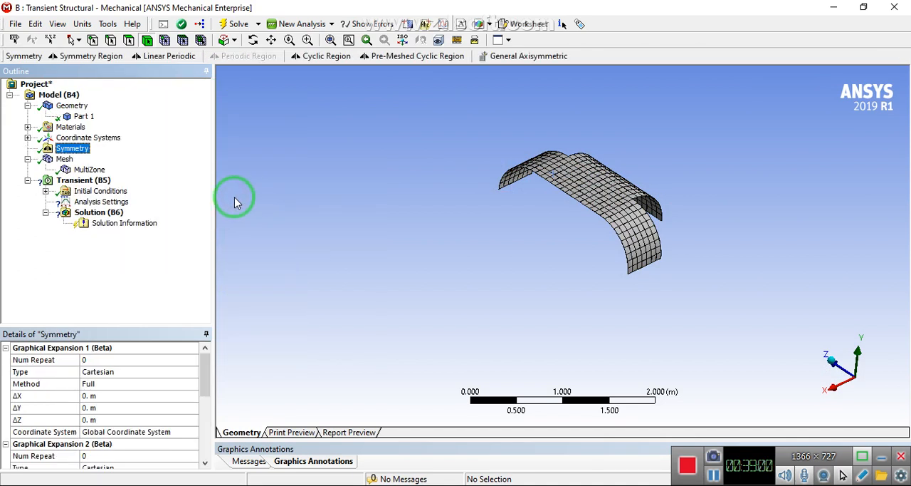
left_click(69, 149)
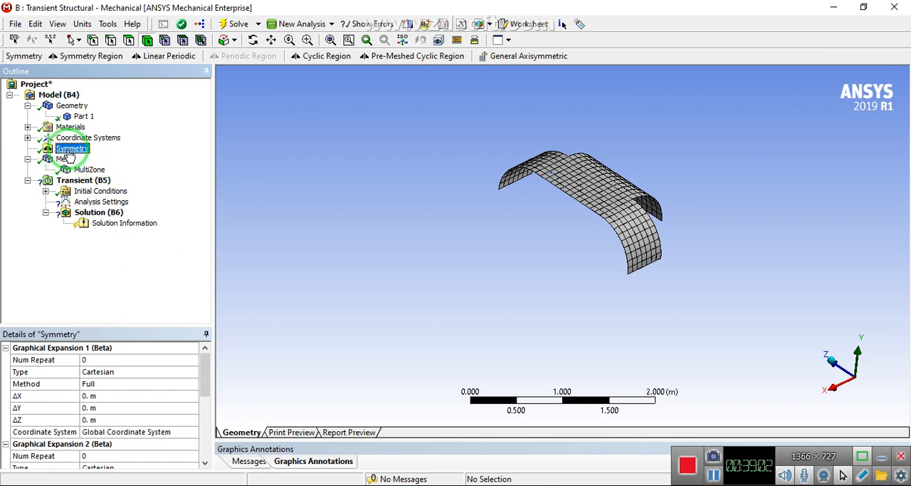
right_click(69, 151)
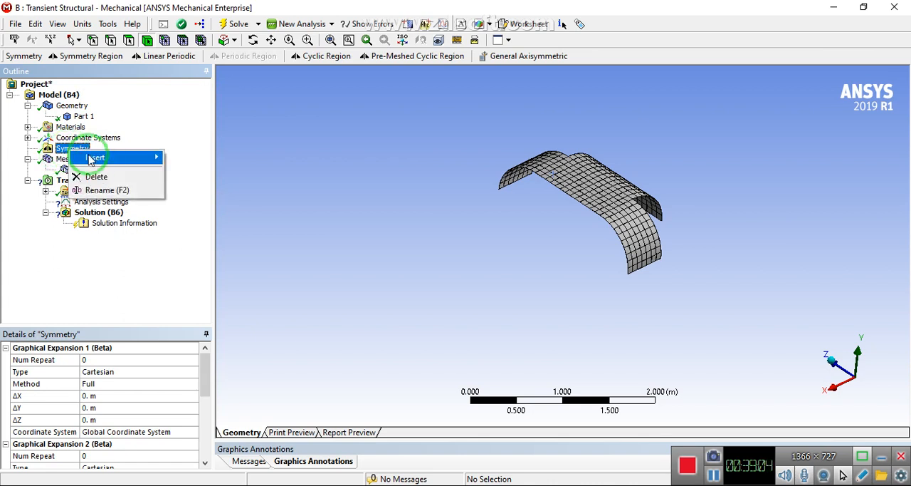
mouse_move(143, 157)
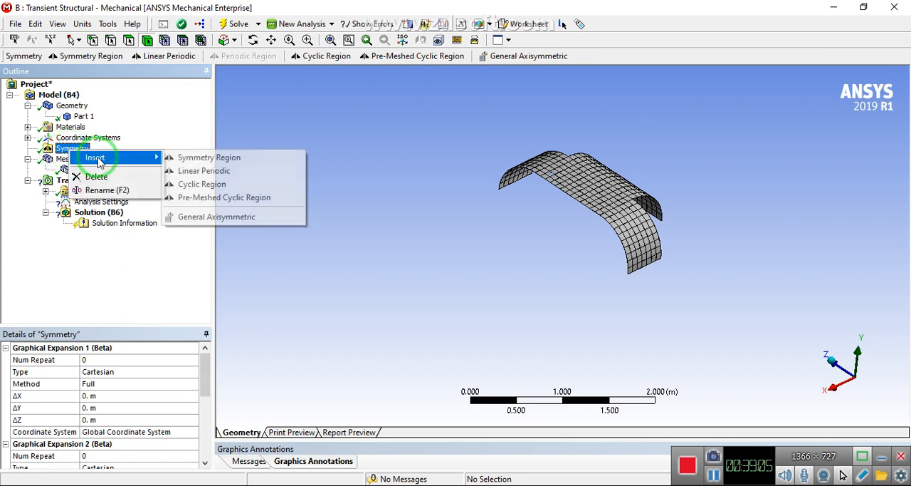
left_click(175, 158)
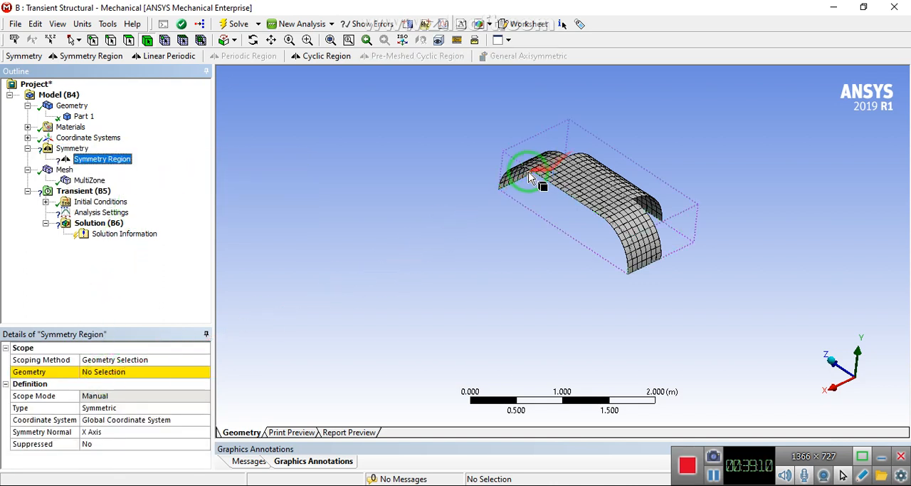
Scope the symmetry region to the thin cut face along the parachute's edge and update the mesh
scroll(576, 201, "up", 10)
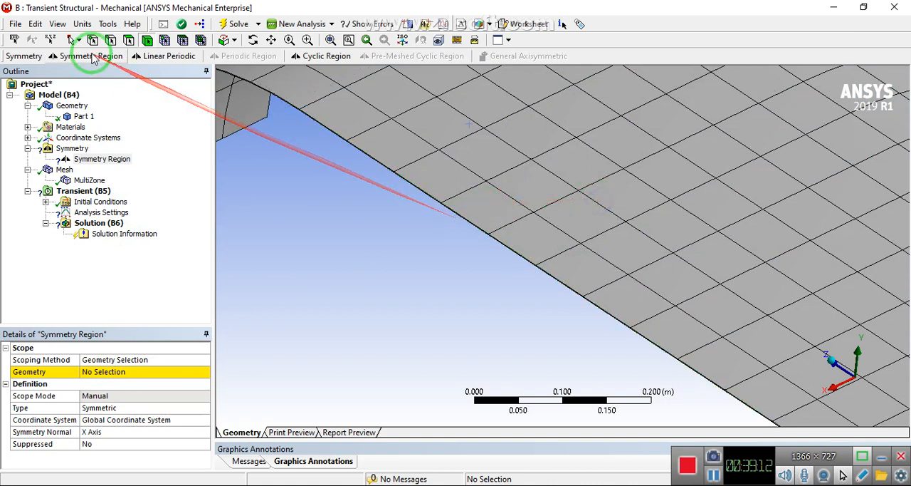
left_click(131, 41)
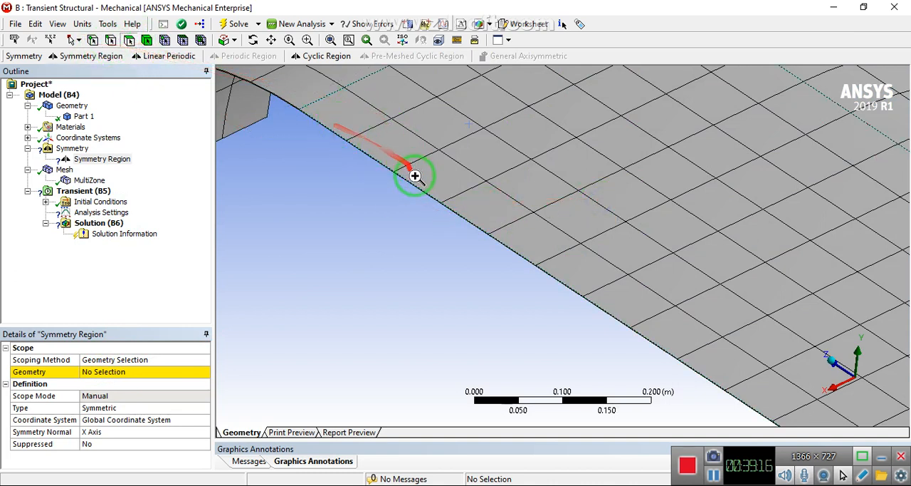
scroll(415, 175, "up", 5)
left_click(385, 174)
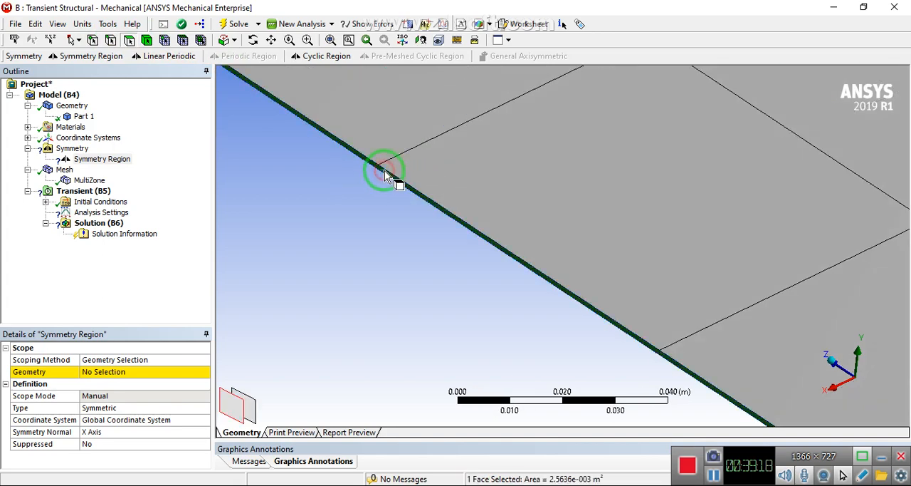
scroll(411, 203, "down", 8)
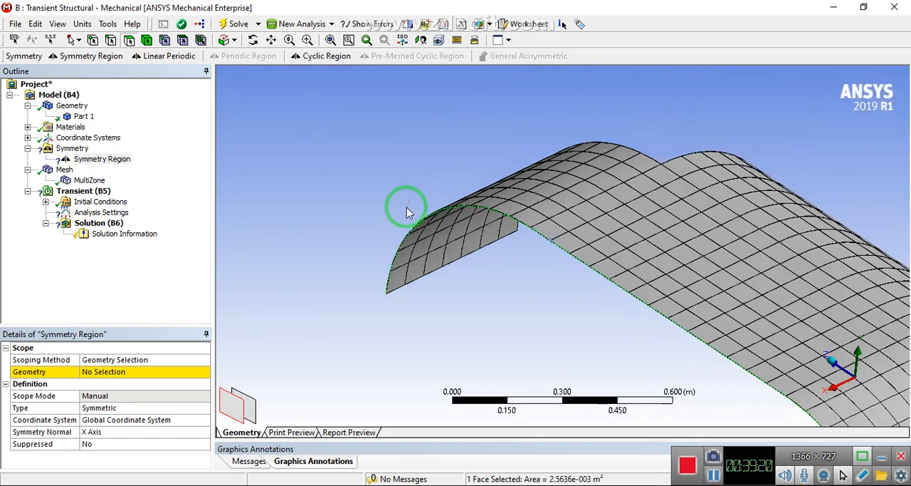
scroll(408, 213, "down", 4)
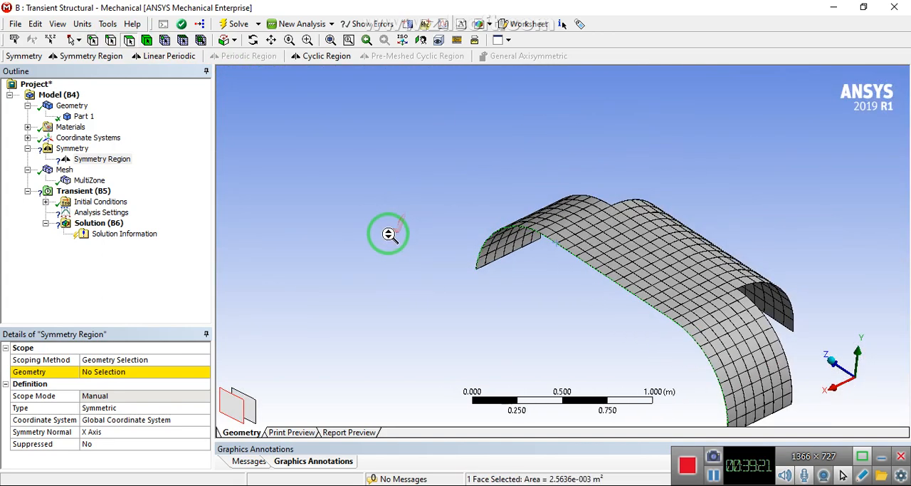
left_click(89, 372)
left_click(91, 371)
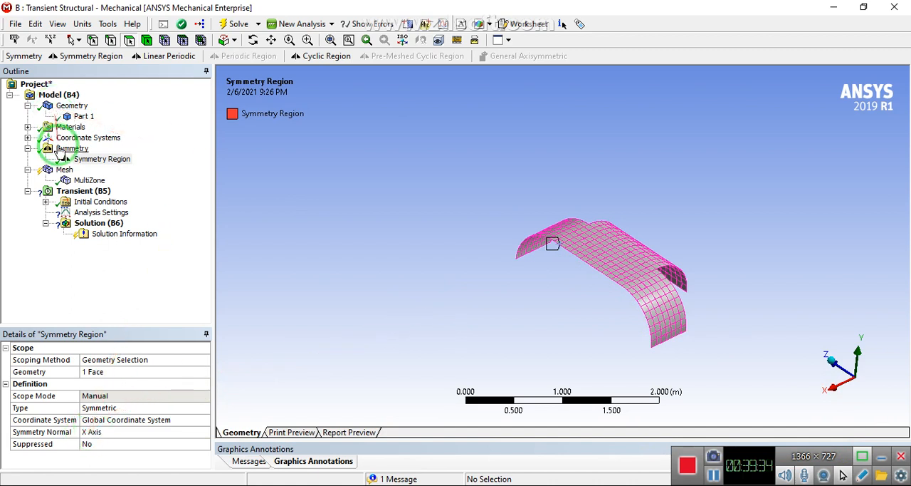
left_click(64, 170)
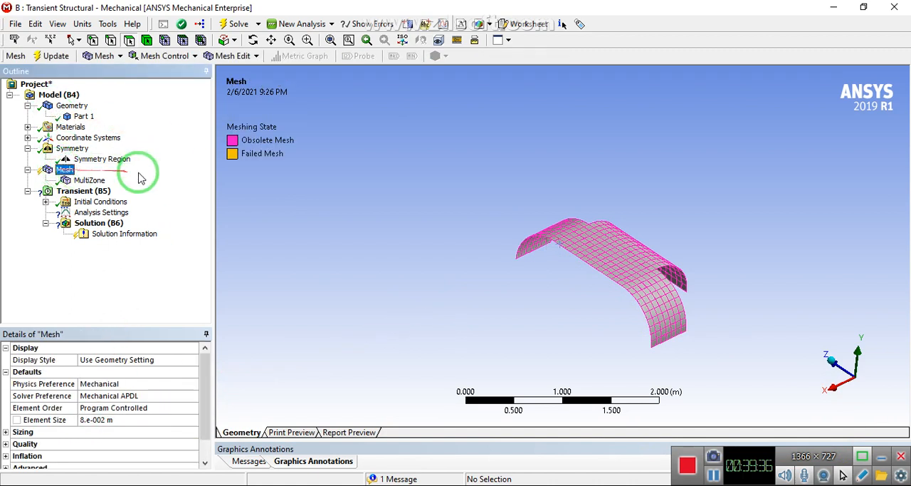
left_click(53, 57)
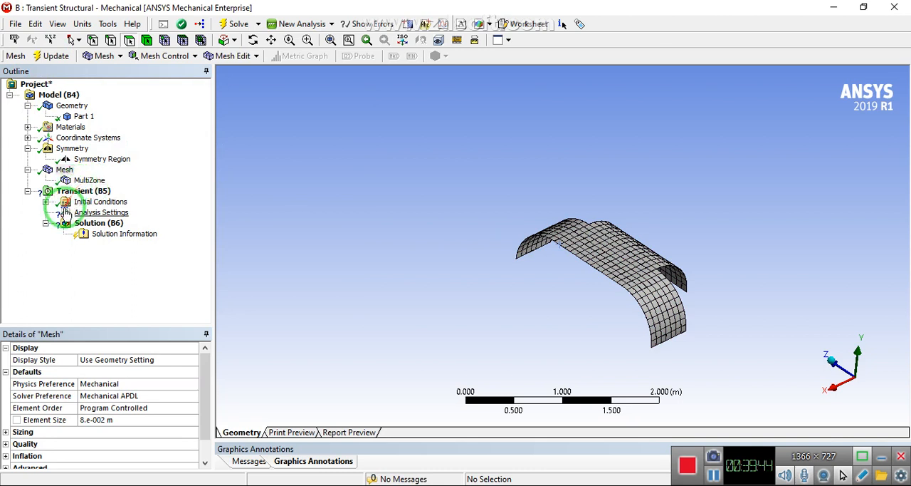
Turn Auto Time Stepping off in the transient analysis settings
left_click(83, 214)
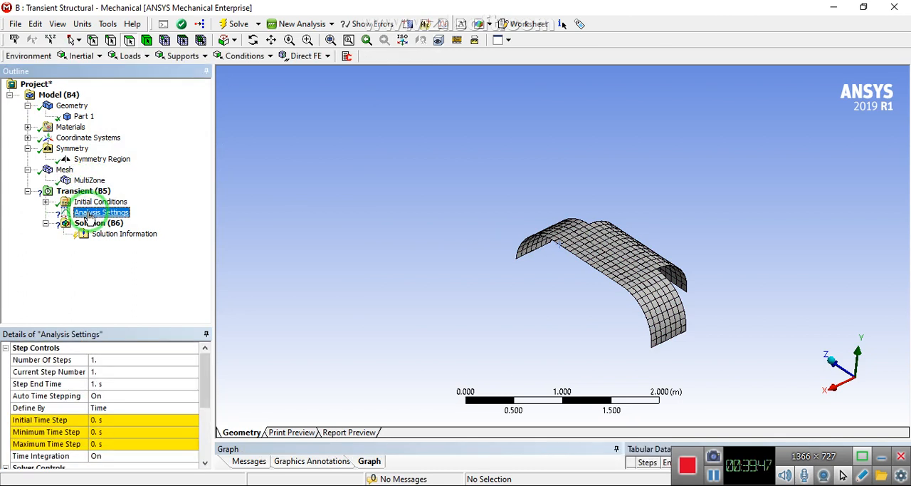
left_click(121, 397)
left_click(194, 396)
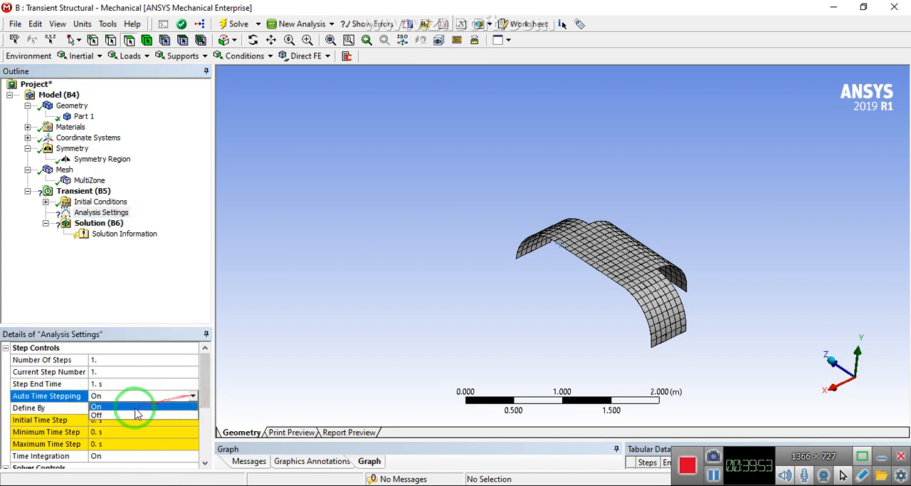
left_click(122, 413)
left_click_drag(205, 376, 203, 388)
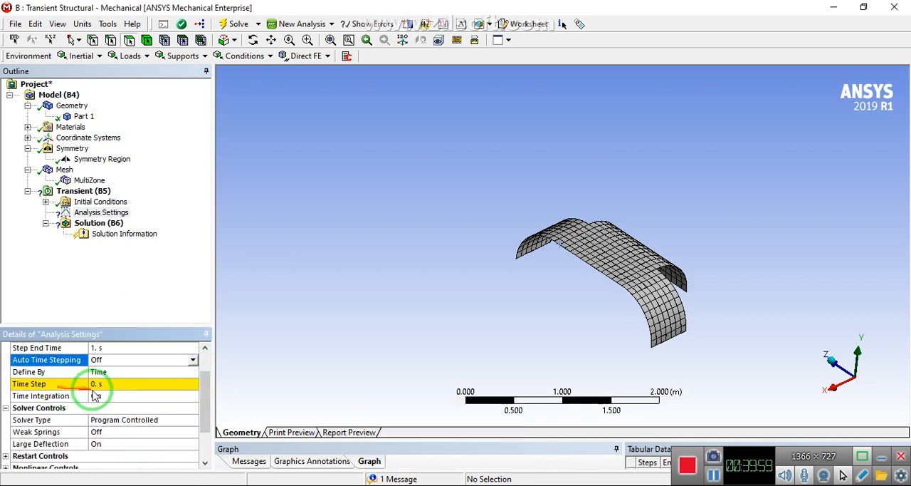
Set the analysis time step to 0.001 s and the step end time to 0.5 s
left_click(97, 385)
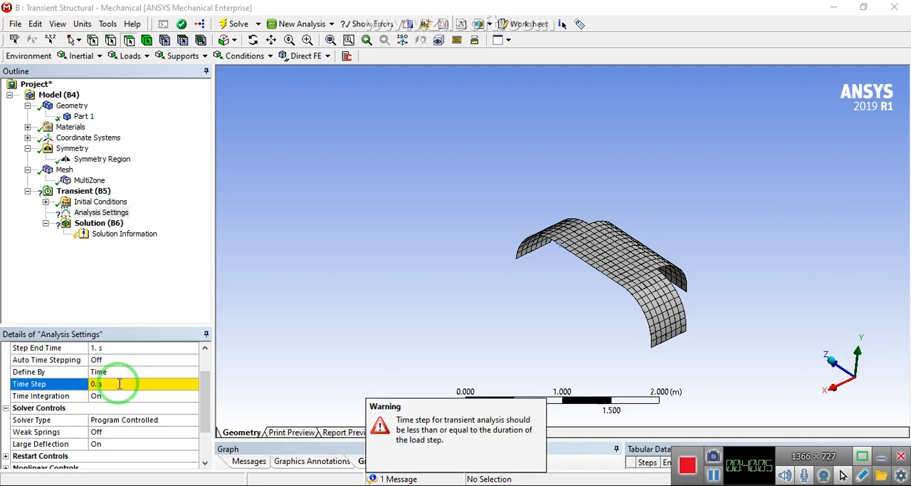
left_click(120, 384)
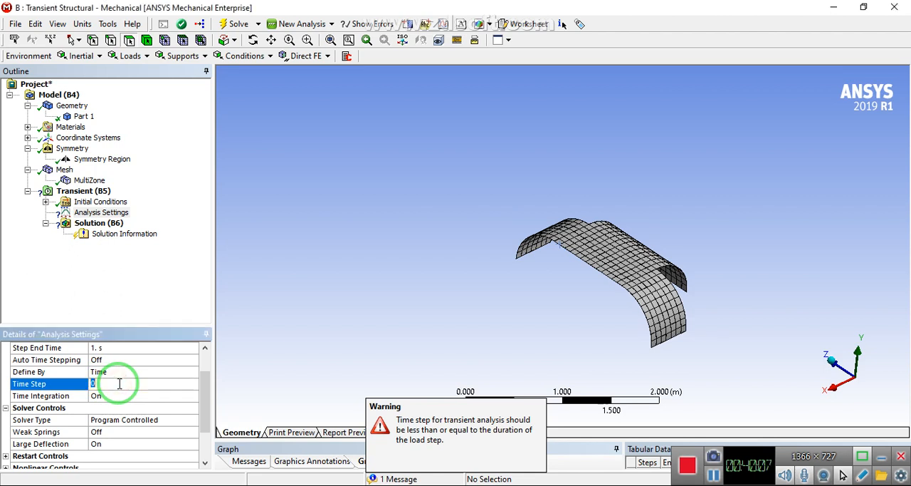
type(".00")
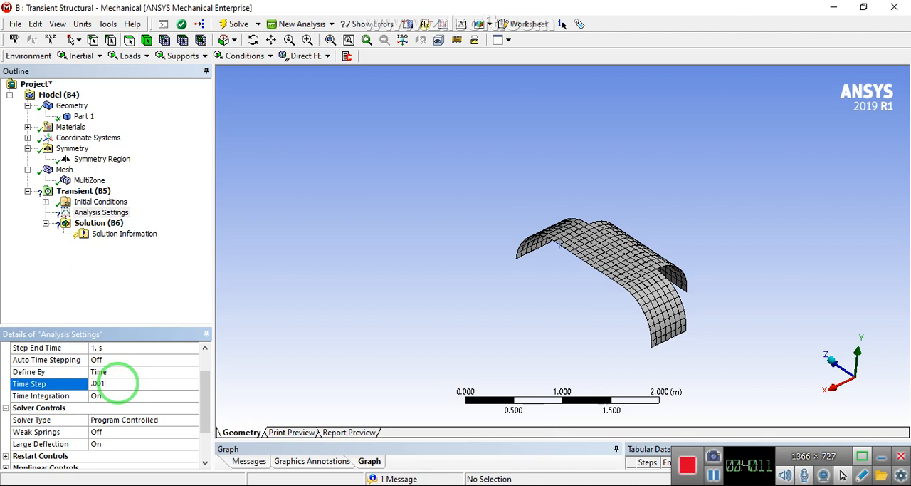
type("1")
key("Return")
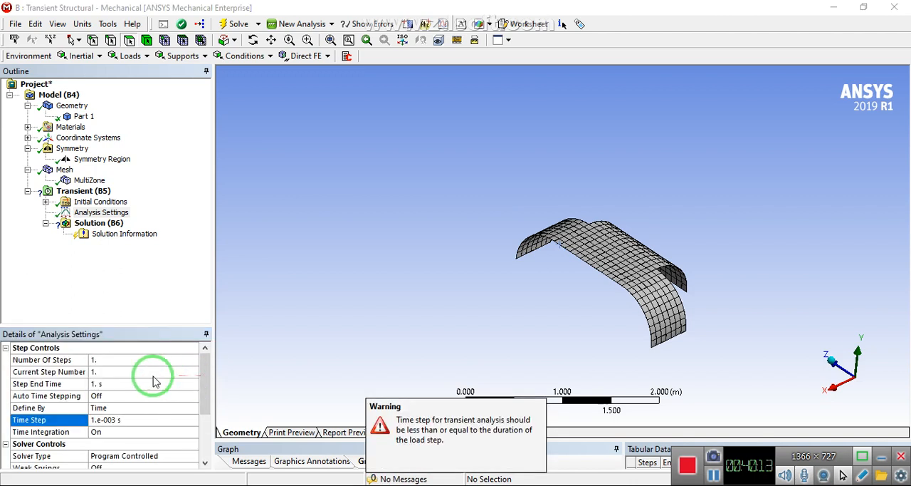
left_click(103, 384)
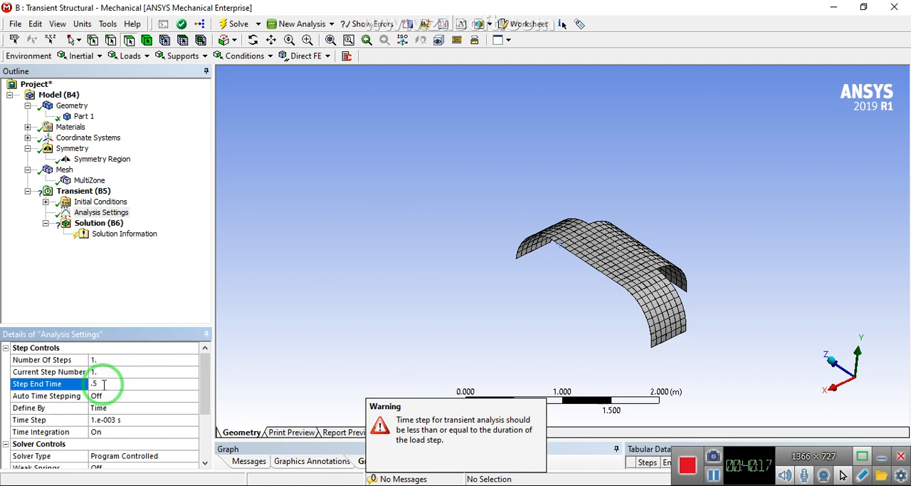
type(".5")
key("Return")
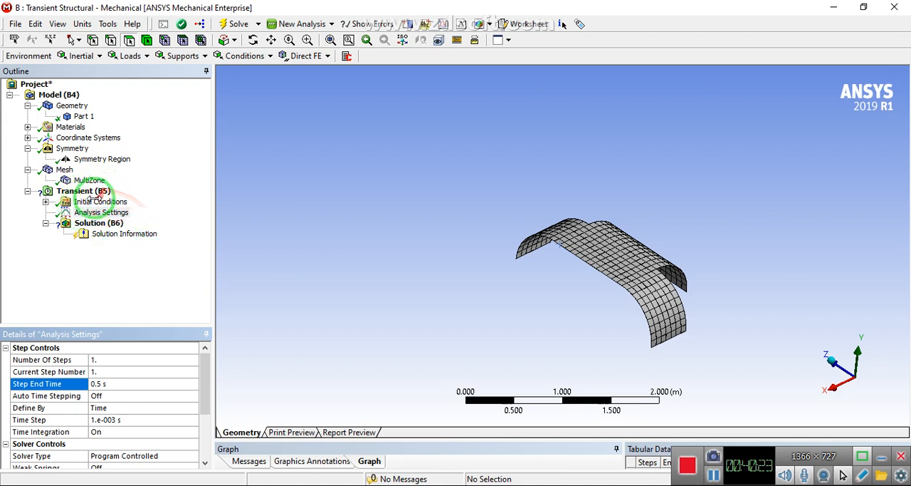
Insert a Fixed Support under the Transient (B5) analysis
left_click(882, 456)
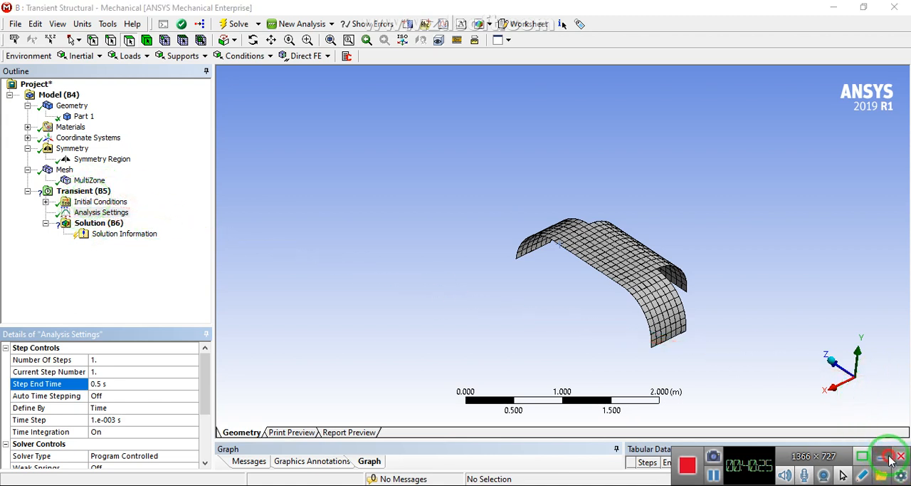
left_click(77, 191)
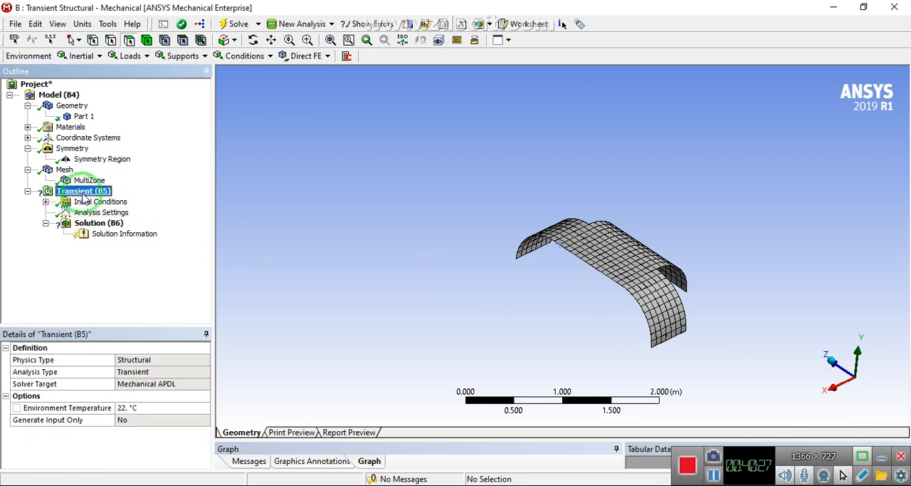
right_click(73, 192)
mouse_move(126, 203)
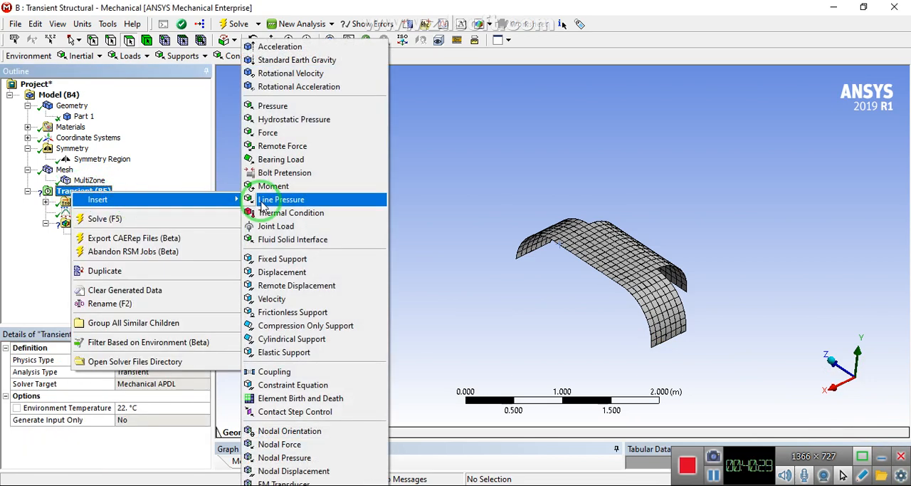
left_click(284, 260)
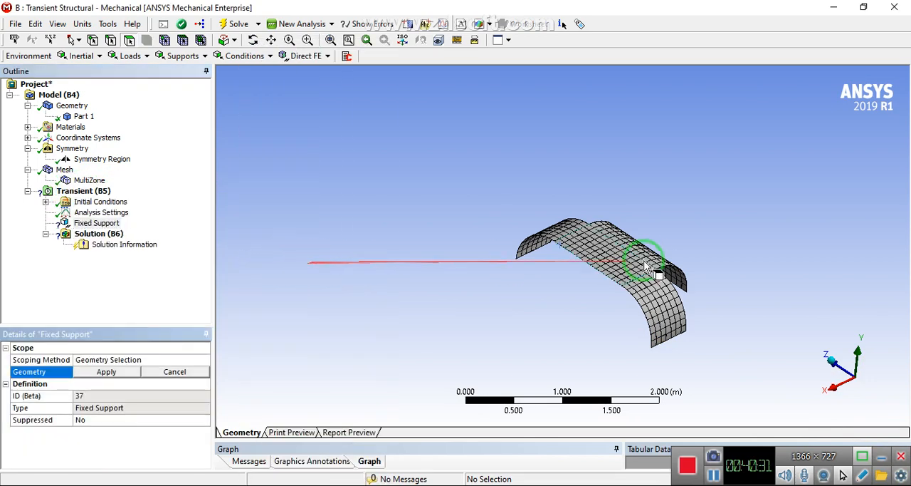
middle_click_drag(644, 265, 655, 307)
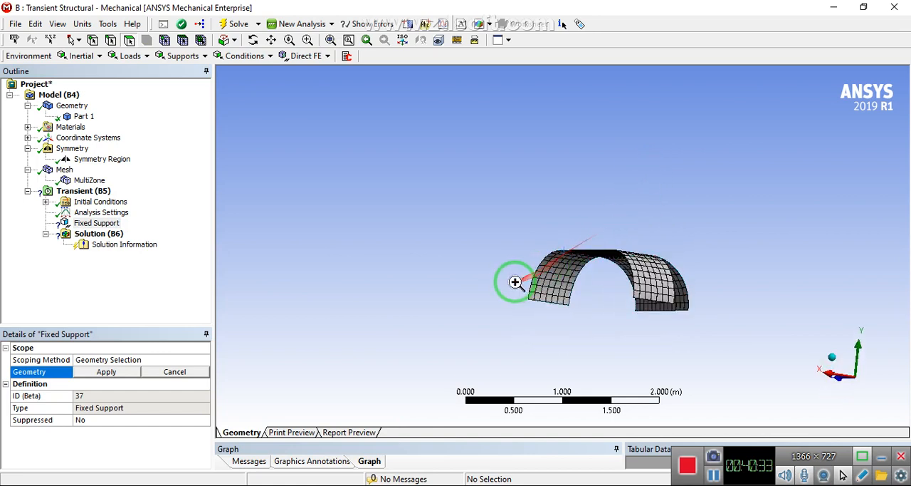
right_click_drag(515, 282, 588, 342)
middle_click_drag(444, 167, 508, 90)
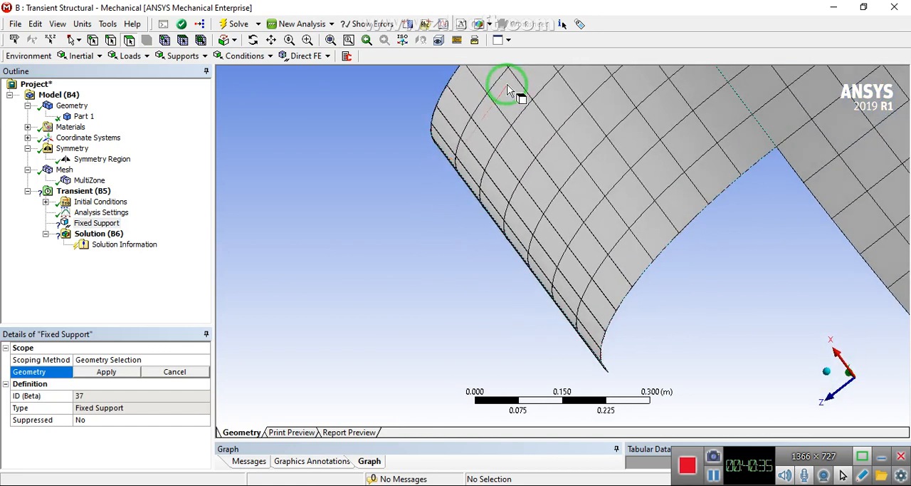
right_click_drag(432, 140, 496, 202)
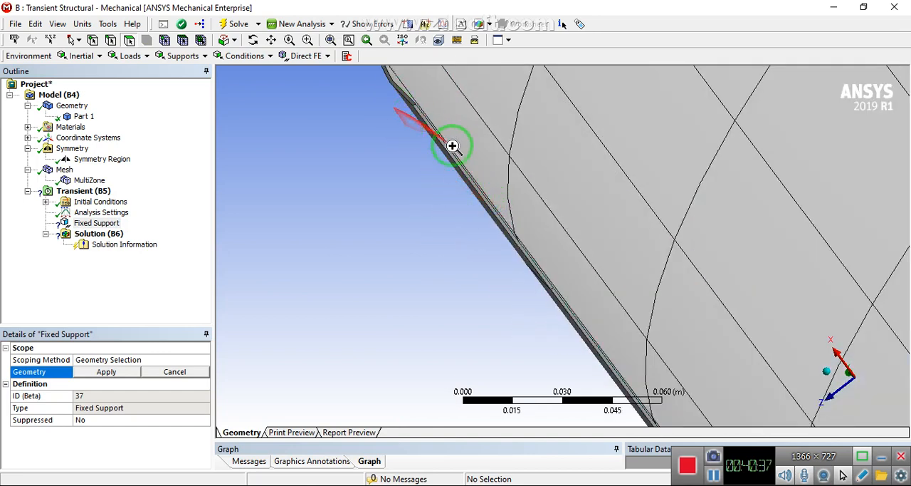
right_click_drag(452, 145, 463, 147)
left_click(479, 118)
scroll(480, 119, "down", 3)
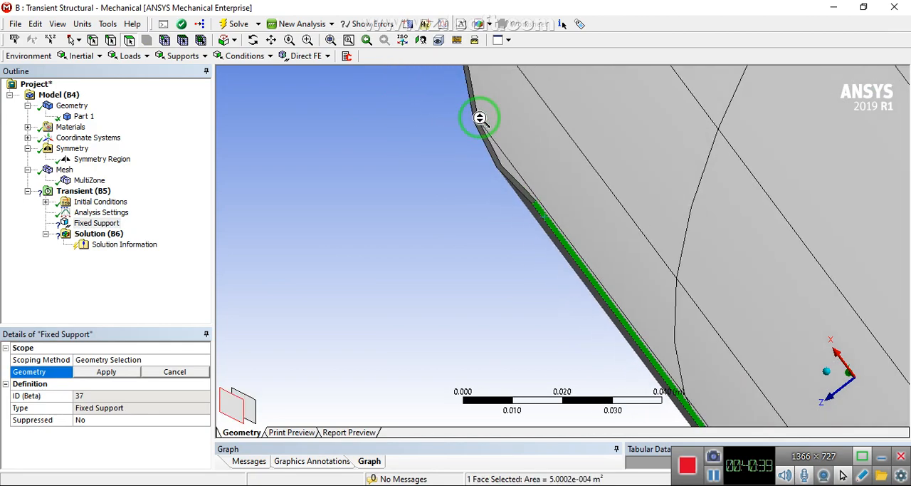
scroll(481, 119, "down", 10)
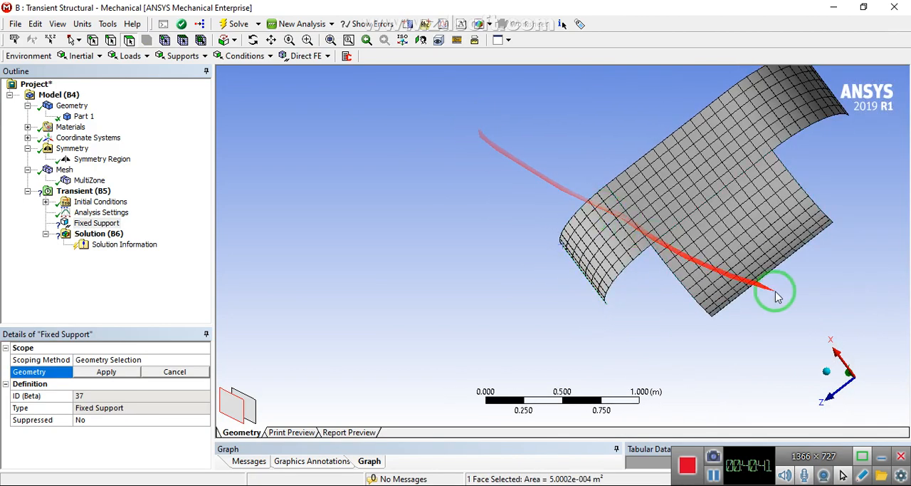
middle_click_drag(715, 312, 722, 261)
right_click_drag(702, 287, 742, 333)
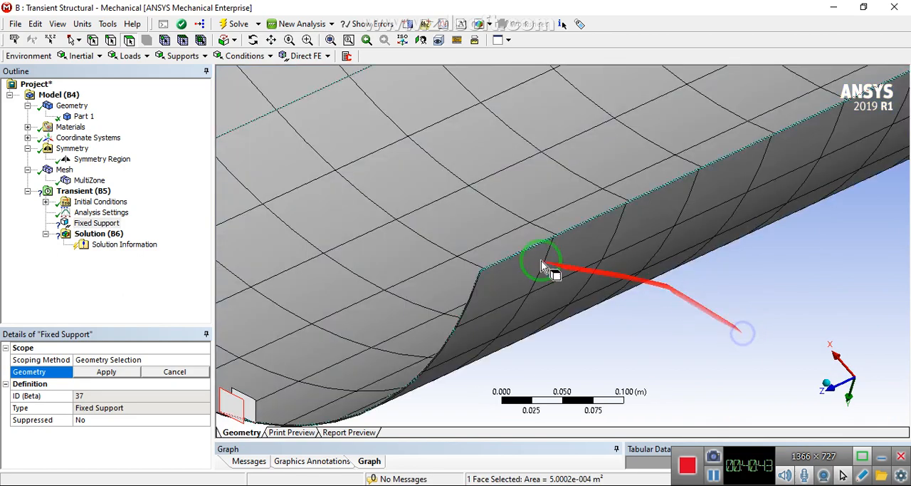
right_click_drag(417, 240, 546, 292)
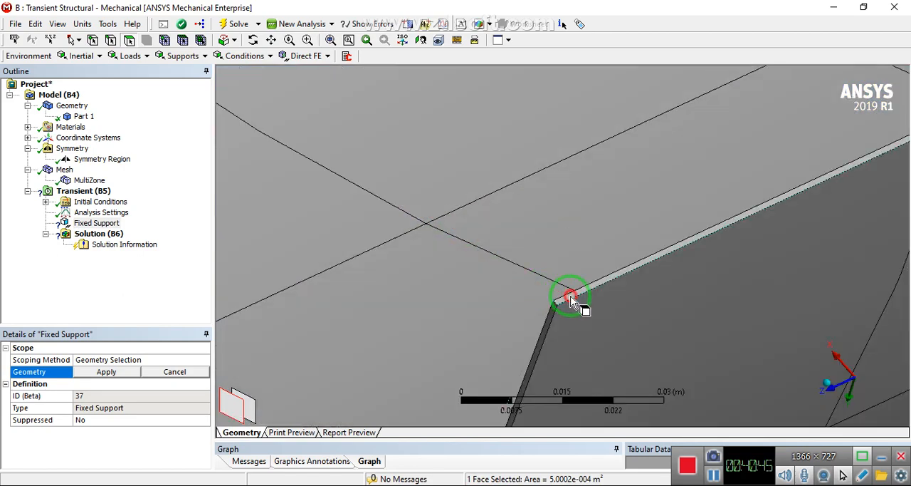
left_click(570, 299, "ctrl")
scroll(570, 299, "down", 10)
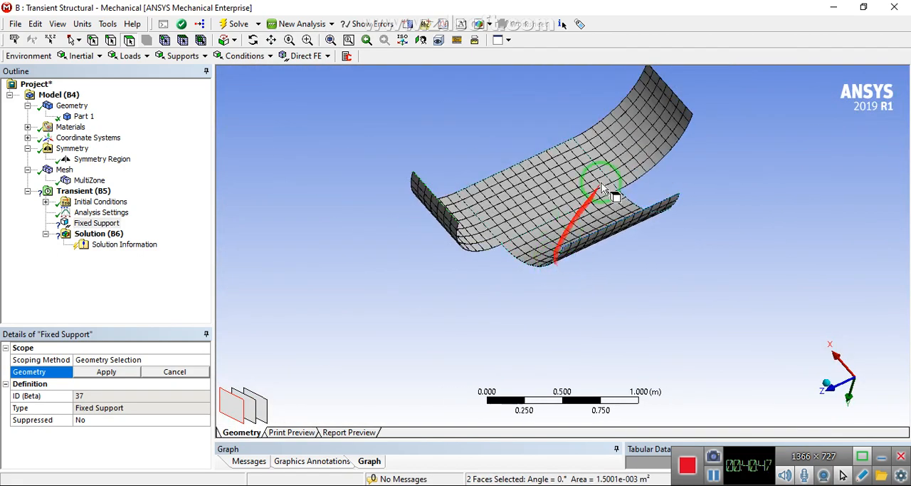
Select the thin end faces of the negative-Z side arm and the wide middle flap for the fixed support
middle_click_drag(602, 187, 580, 177)
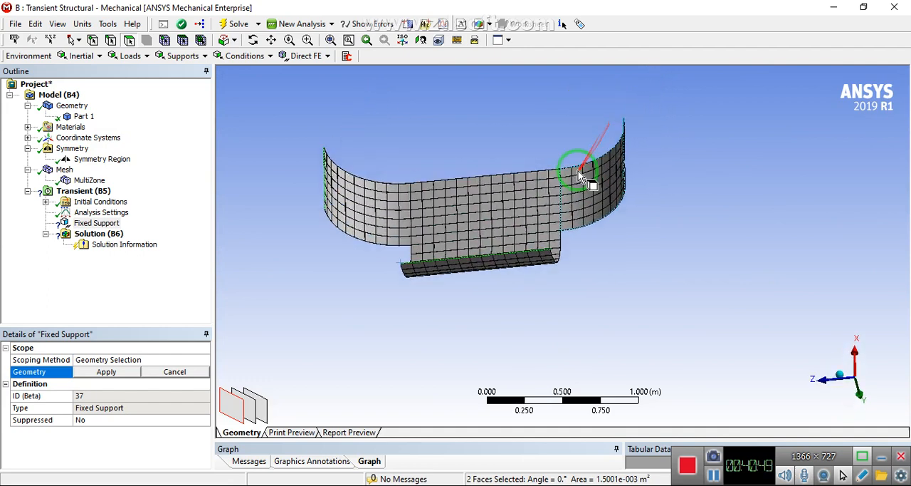
right_click_drag(583, 161, 661, 193)
right_click_drag(538, 201, 626, 274)
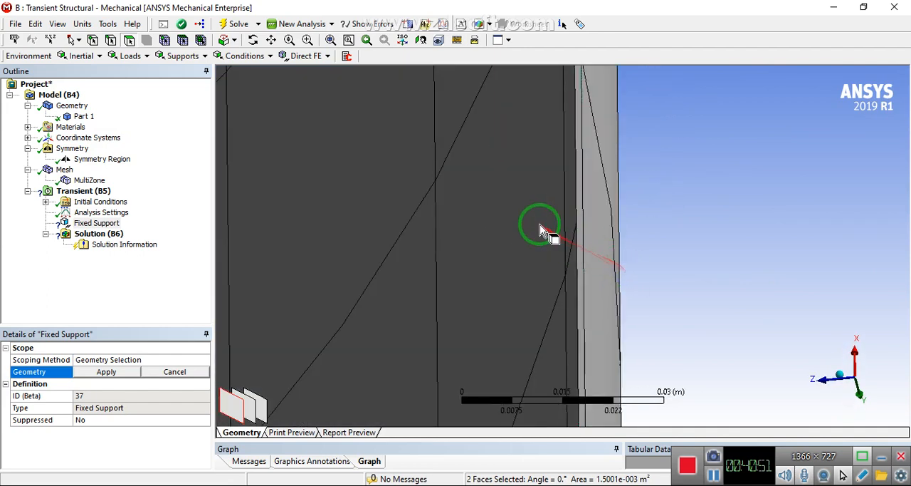
scroll(566, 240, "down", 2)
middle_click_drag(564, 233, 603, 216)
left_click(616, 212)
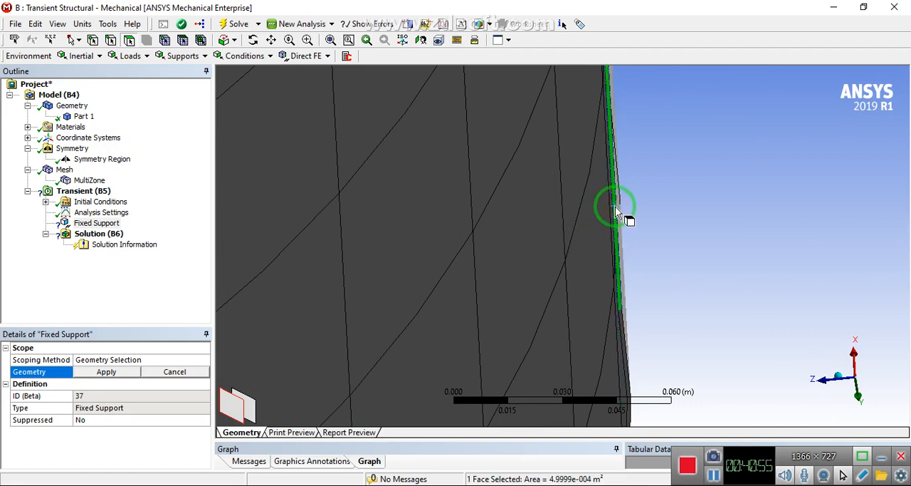
scroll(621, 203, "down", 10)
middle_click_drag(584, 255, 651, 204)
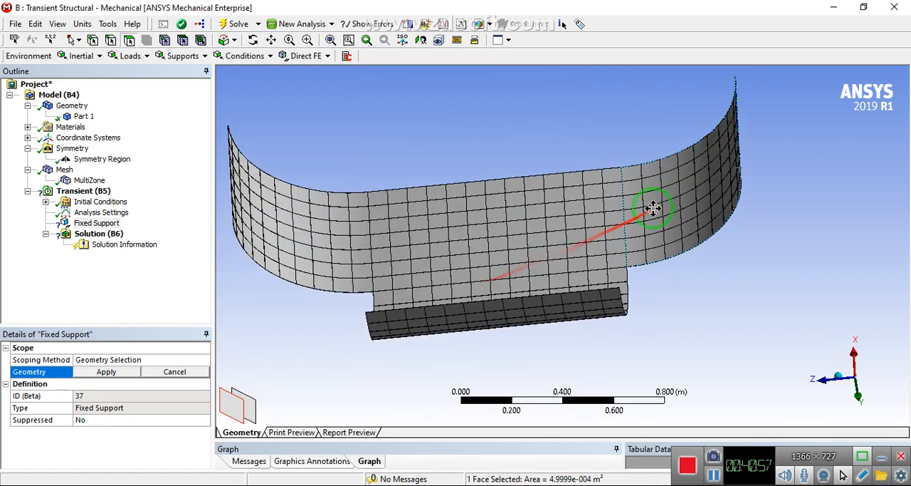
scroll(582, 318, "up", 8)
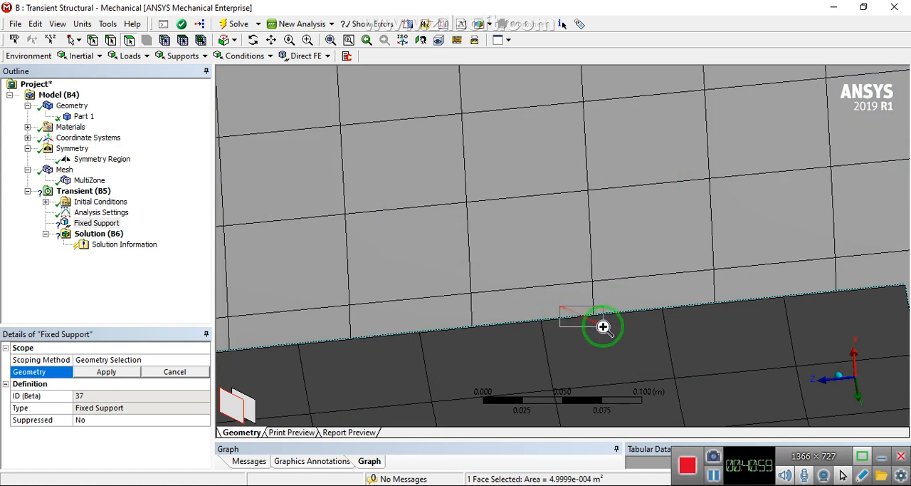
scroll(600, 328, "up", 6)
left_click(490, 243, "ctrl")
scroll(488, 246, "down", 6)
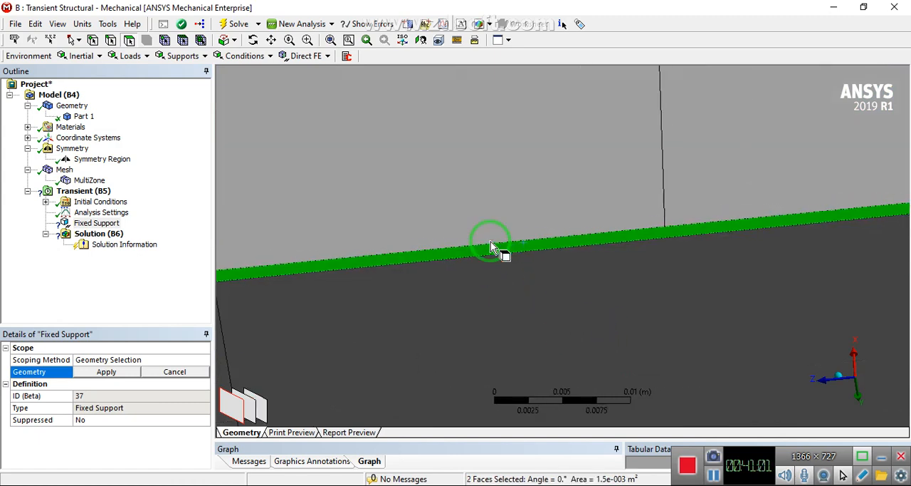
scroll(484, 250, "down", 6)
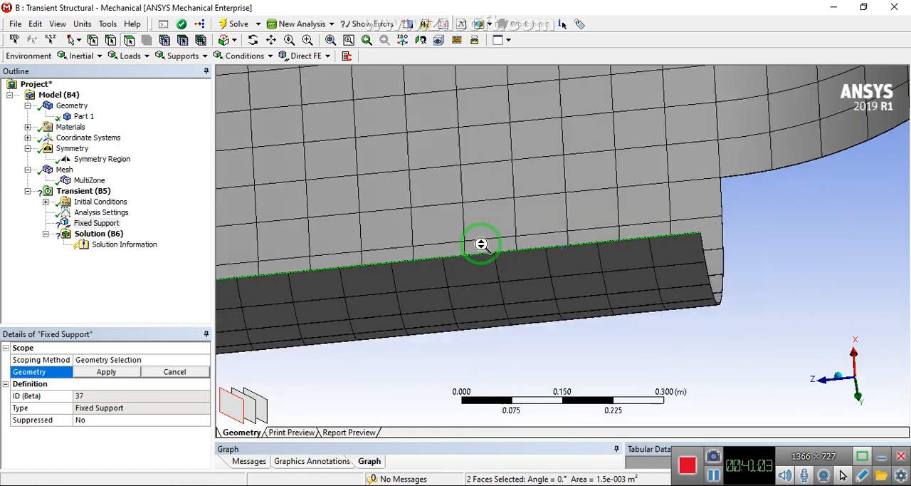
Add the thin end face of the positive-Z side arm and apply all three faces to the fixed support
scroll(406, 250, "up", 5)
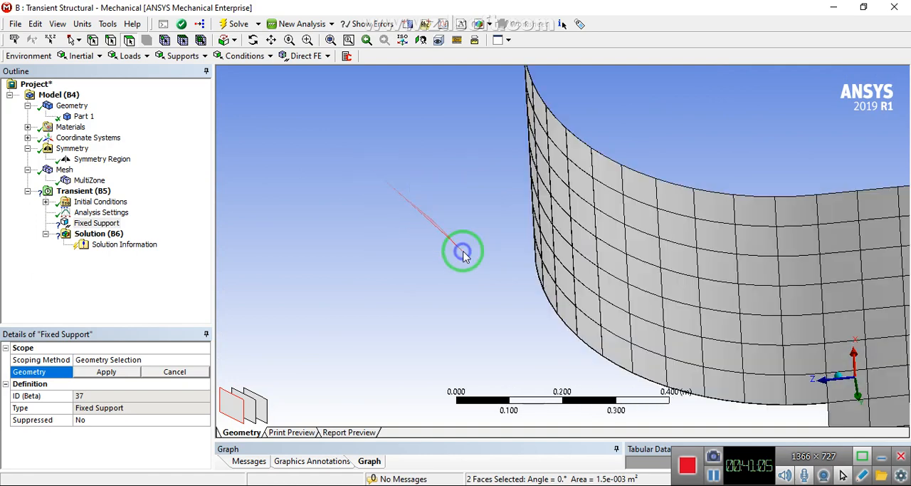
scroll(577, 285, "up", 3)
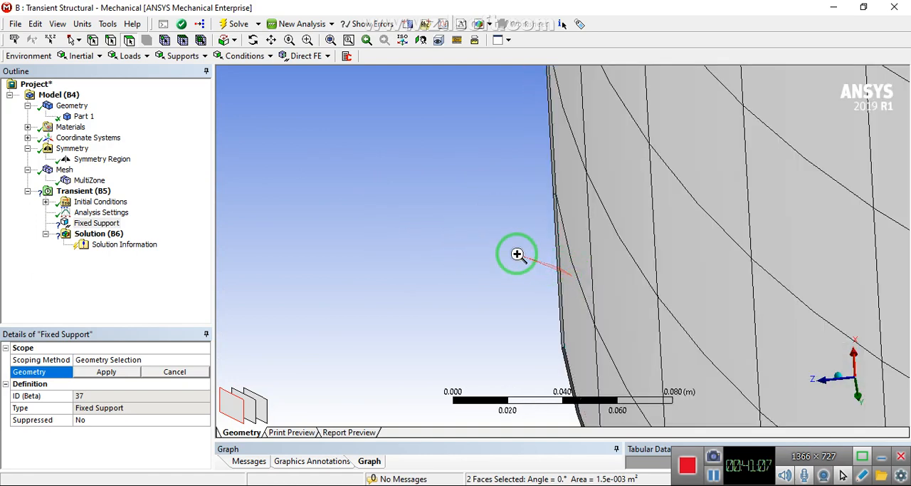
scroll(562, 285, "up", 4)
left_click(593, 226, "ctrl")
scroll(594, 226, "down", 12)
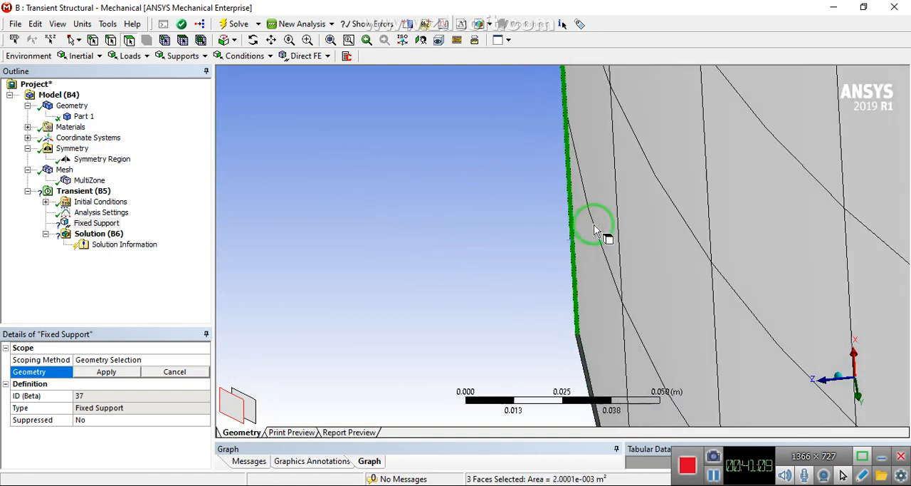
scroll(597, 229, "down", 1)
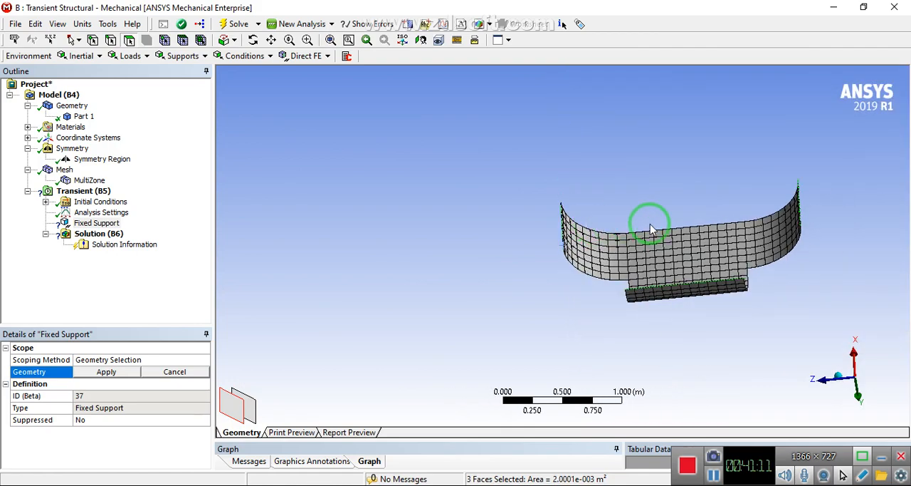
middle_click_drag(651, 235, 579, 304)
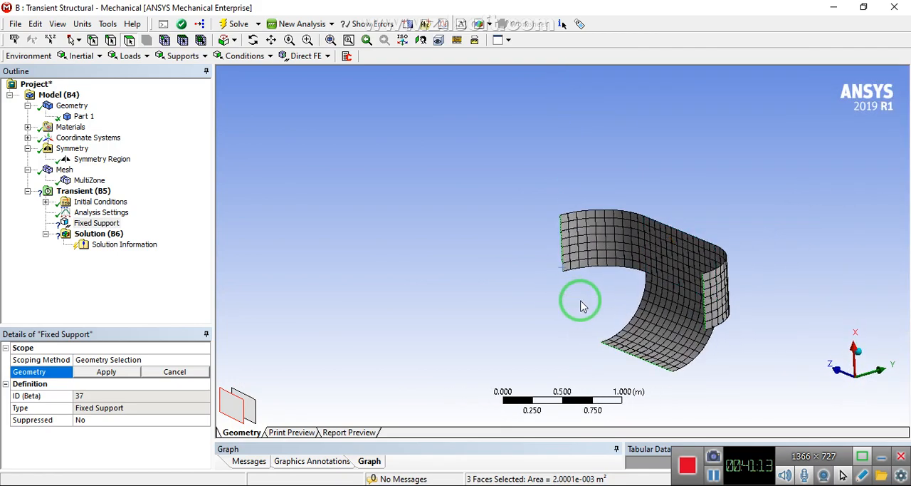
left_click(106, 372)
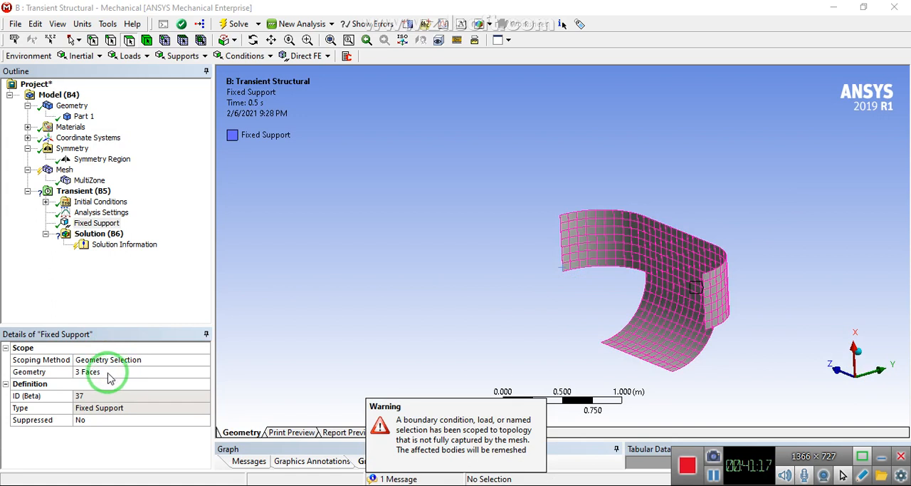
left_click(443, 442)
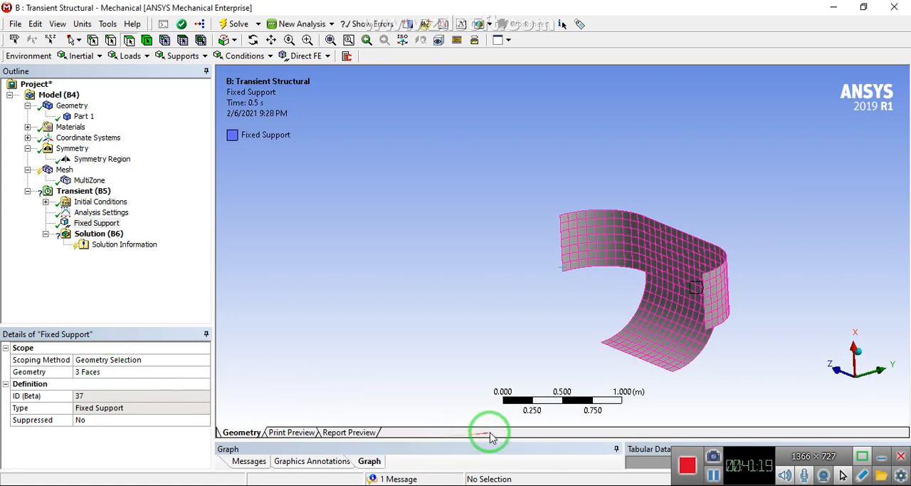
Insert a Fluid Solid Interface under the Transient (B5) analysis
left_click(79, 192)
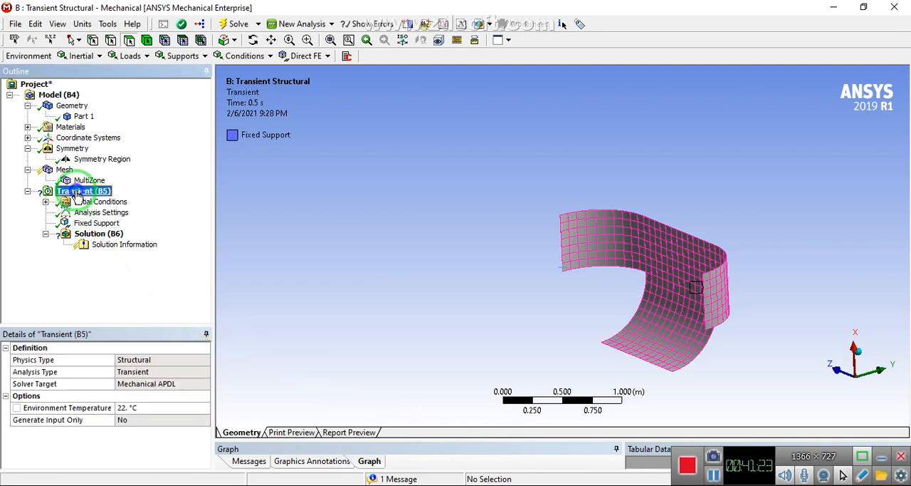
right_click(78, 192)
mouse_move(84, 199)
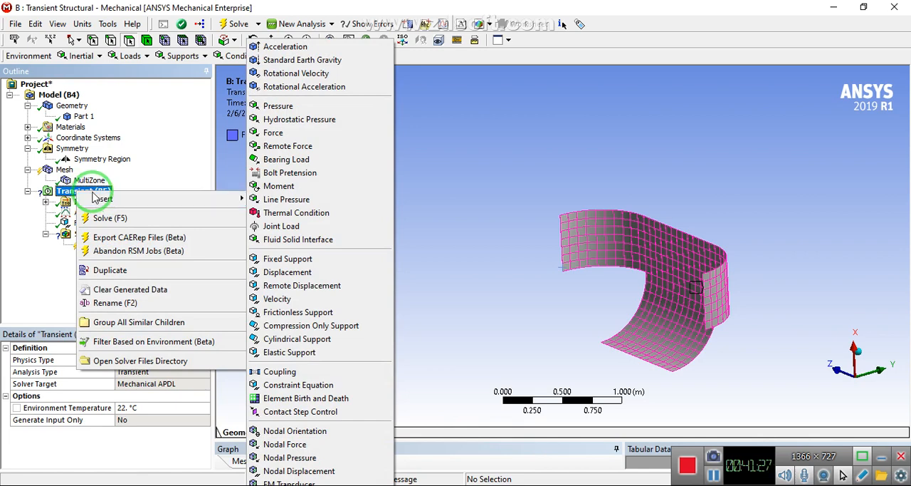
left_click(294, 242)
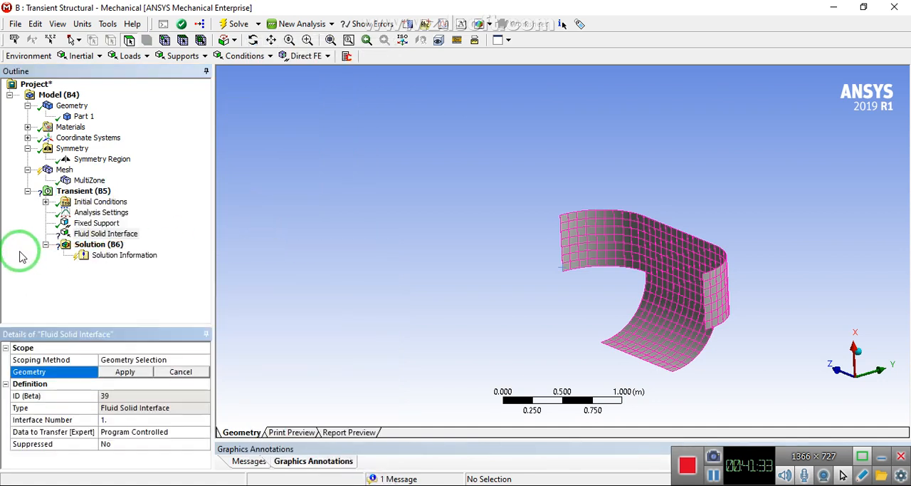
Scope the fluid solid interface to the parachute's four inner faces: the middle flap, centre panel and both side arms
left_click(675, 334)
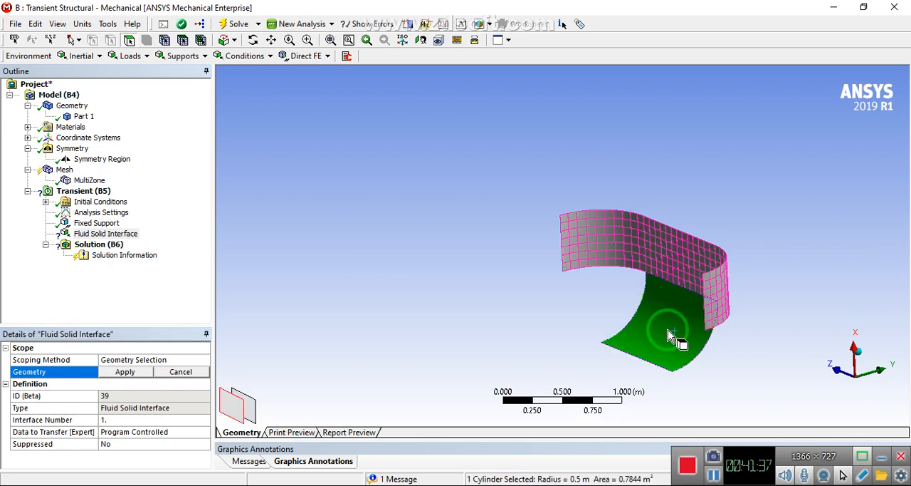
middle_click_drag(656, 285, 748, 242)
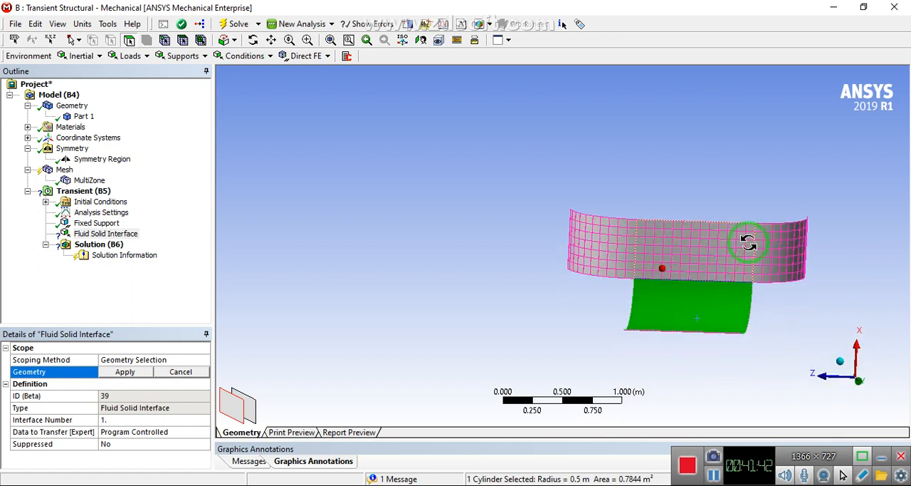
left_click(623, 258, "ctrl")
left_click(693, 242, "ctrl")
left_click(781, 249, "ctrl")
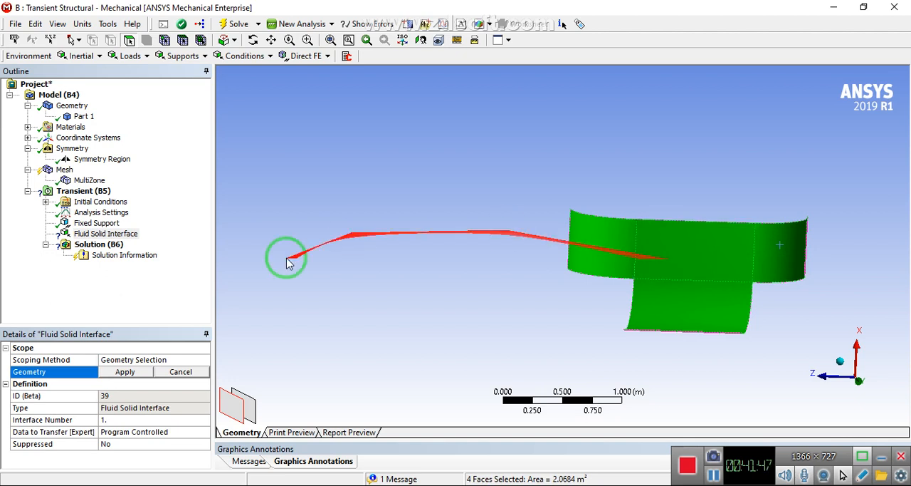
left_click(125, 371)
Rename the fluid solid interface as Lower_interface
right_click(121, 229)
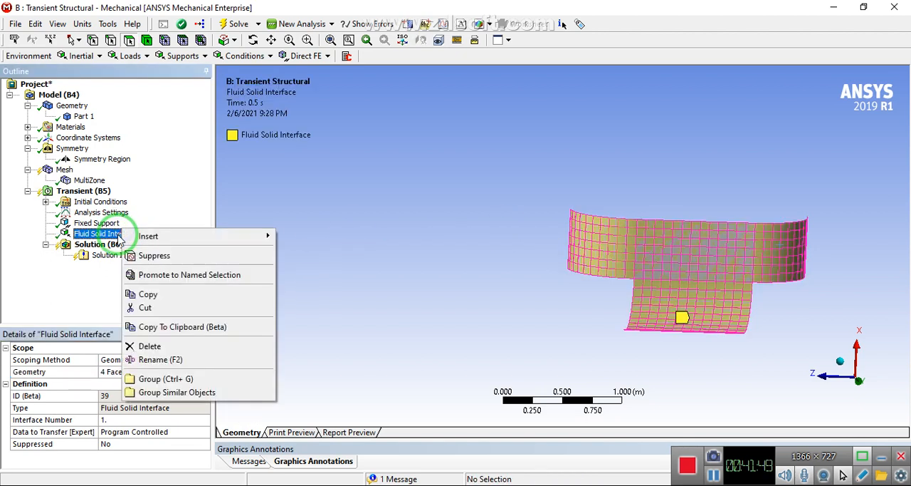
right_click(100, 235)
left_click(153, 367)
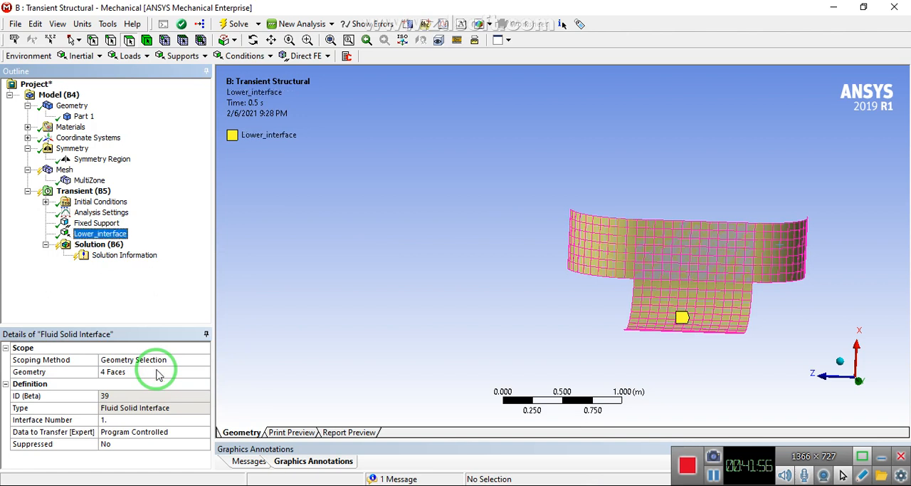
Insert a second Fluid Solid Interface under the Transient (B5) analysis
middle_click_drag(742, 242, 335, 258)
left_click(84, 191)
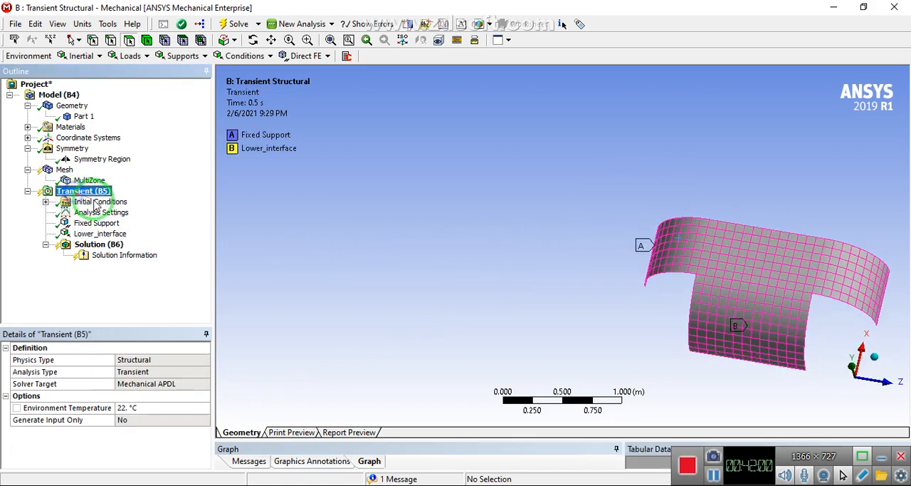
right_click(89, 191)
mouse_move(114, 197)
left_click(311, 238)
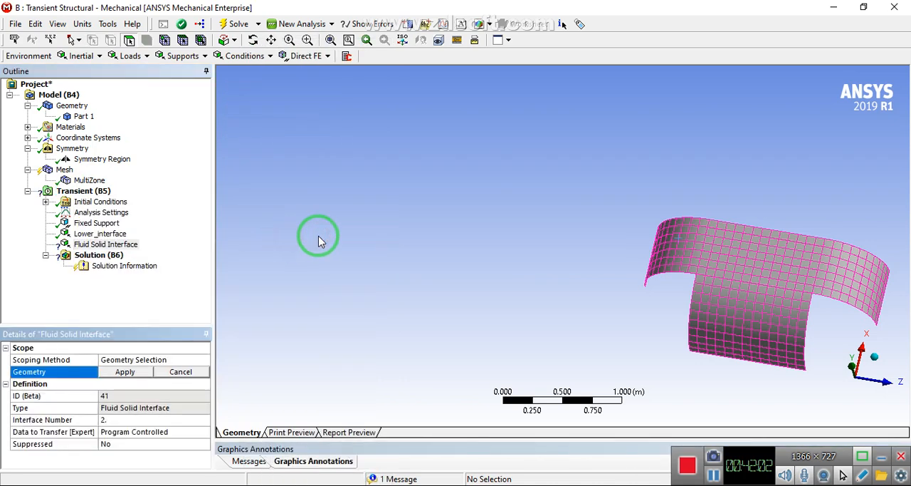
Scope the second fluid solid interface to the parachute's four outer faces: both side arms, the centre panel and the middle flap
left_click(676, 237)
left_click(740, 237, "ctrl")
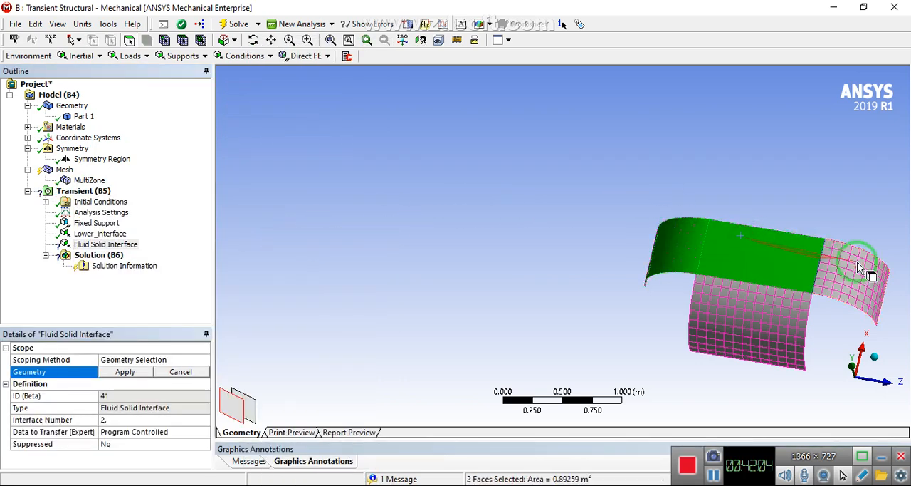
left_click(854, 264, "ctrl")
left_click(768, 318, "ctrl")
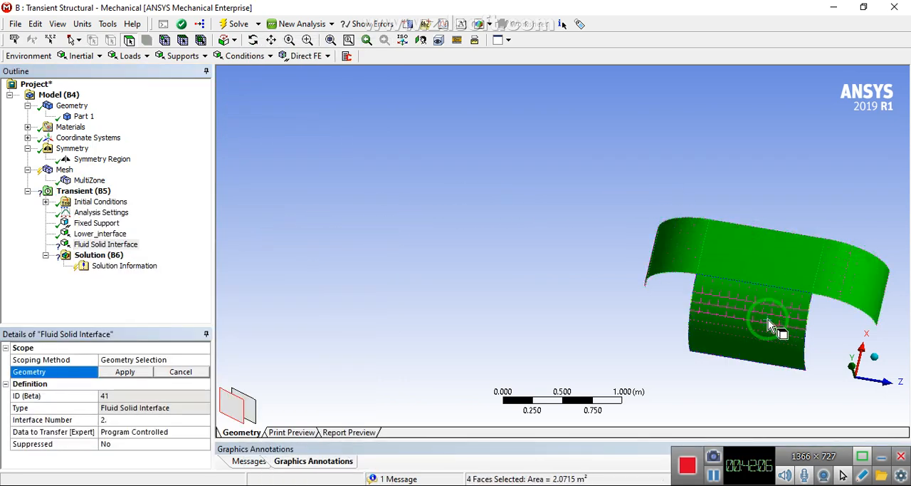
left_click(141, 373)
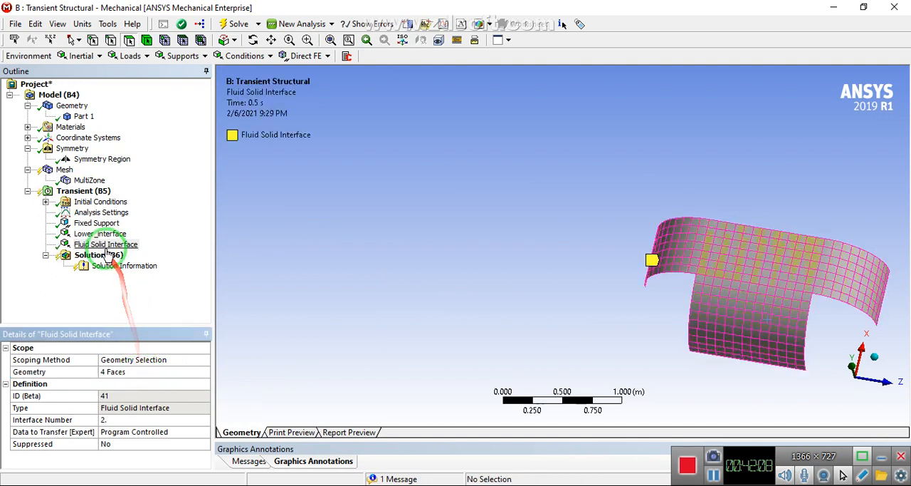
Rename the second fluid solid interface as Upper_Interfaces
right_click(103, 243)
left_click(137, 376)
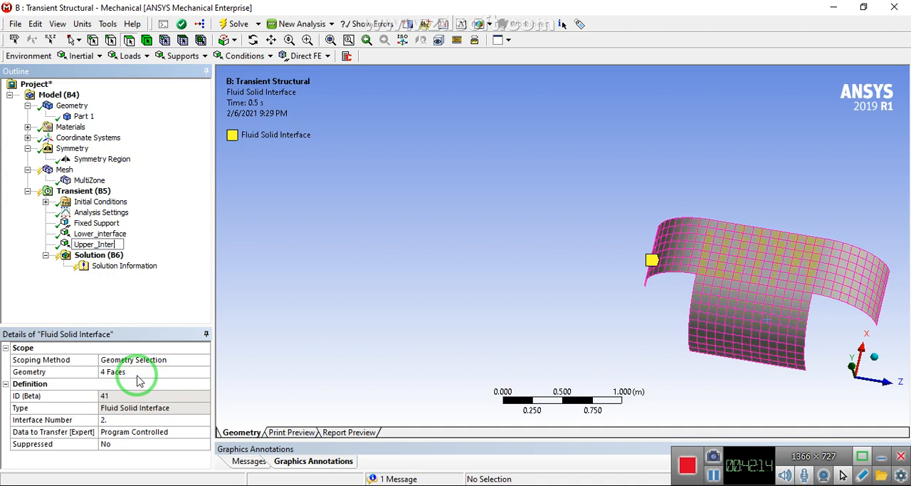
key("Return")
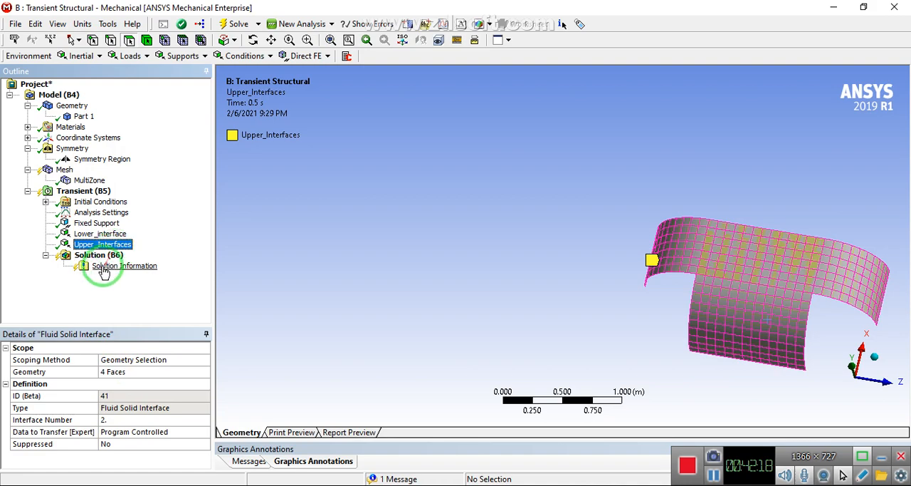
Examine the thin edge faces along the rim of the parachute's side arms and middle flap up close
middle_click_drag(852, 281, 564, 161)
right_click_drag(569, 167, 854, 376)
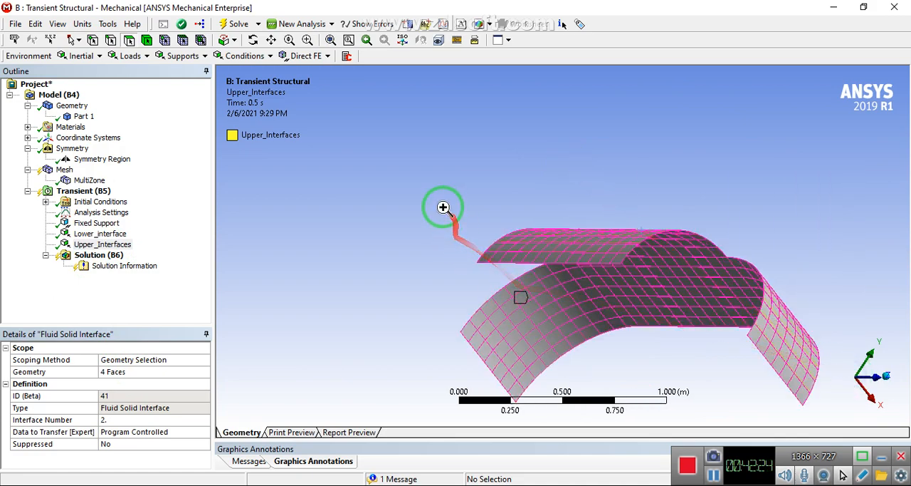
right_click_drag(443, 207, 628, 319)
right_click_drag(332, 200, 503, 297)
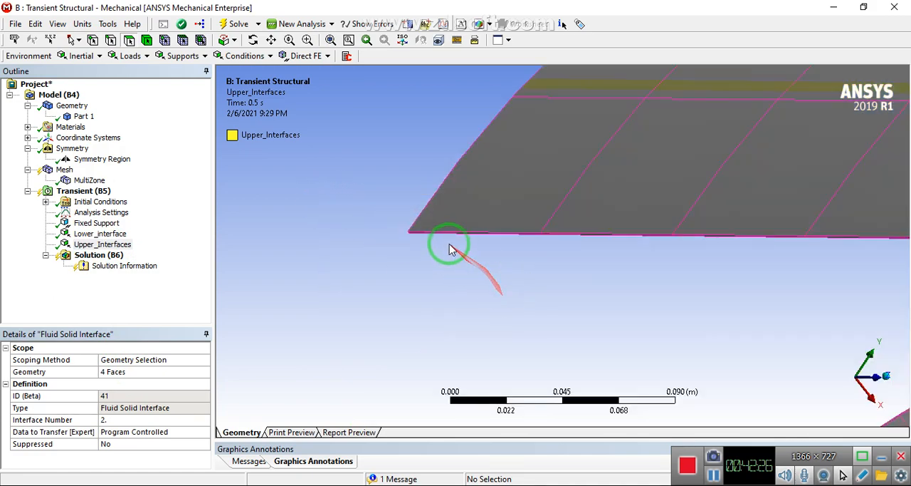
middle_click_drag(438, 214, 549, 163)
scroll(456, 205, "down", 5)
scroll(507, 222, "up", 5)
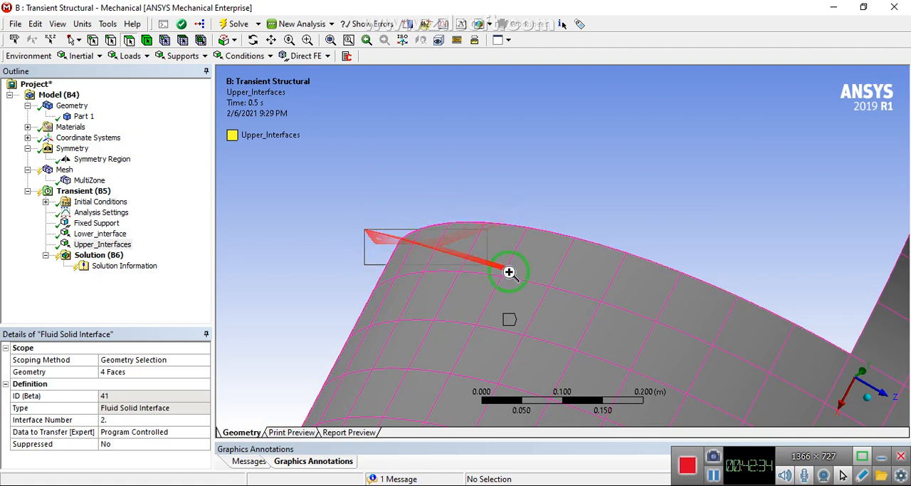
scroll(508, 270, "up", 3)
Insert a third Fluid Solid Interface under the Transient (B5) analysis
left_click(87, 191)
right_click(89, 193)
mouse_move(183, 195)
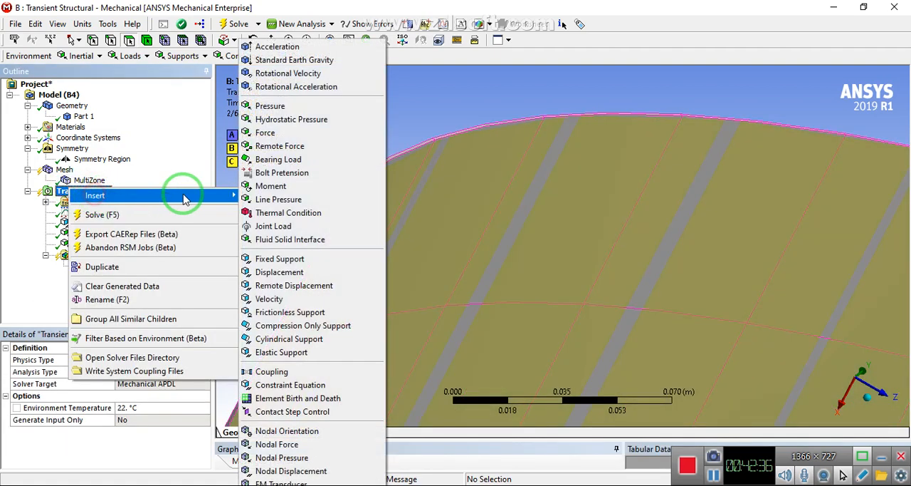
left_click(306, 223)
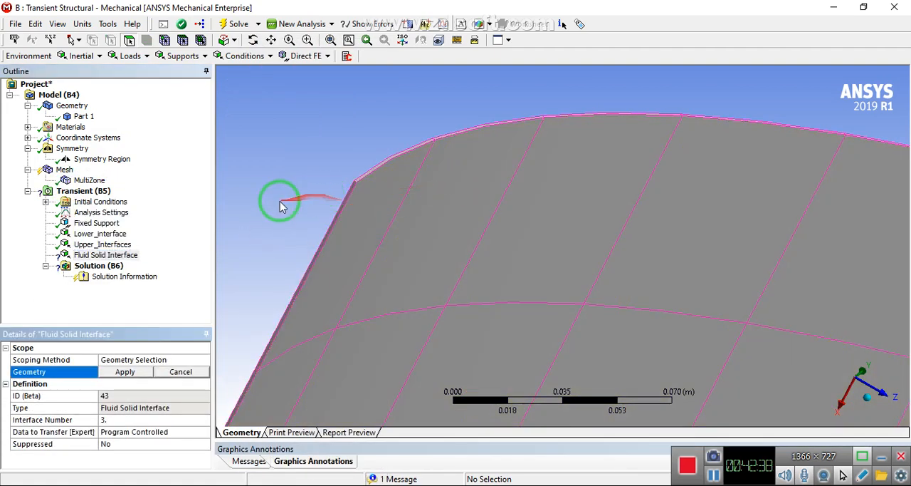
Select the negative-Z side arm's thin end face and flap-side curved edge face, plus the middle flap's adjoining curved edge face
right_click_drag(374, 193, 375, 194)
left_click(535, 182)
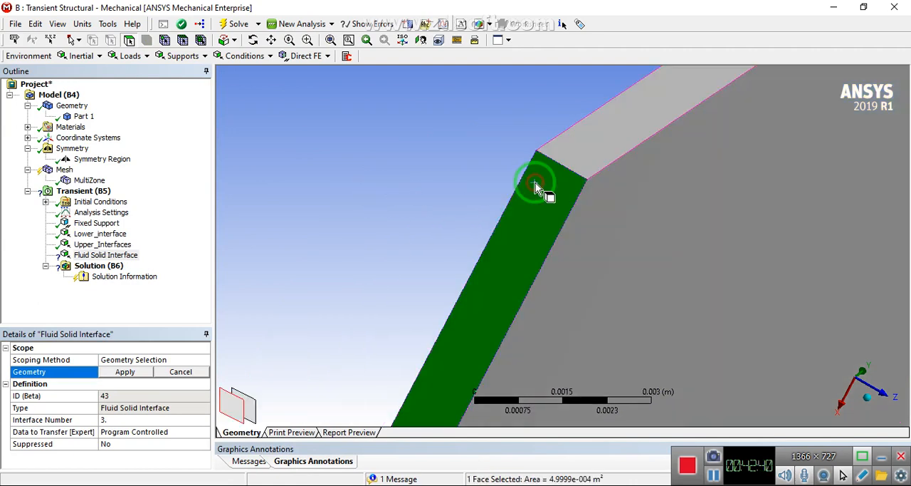
left_click(585, 143, "ctrl")
scroll(743, 183, "down", 10)
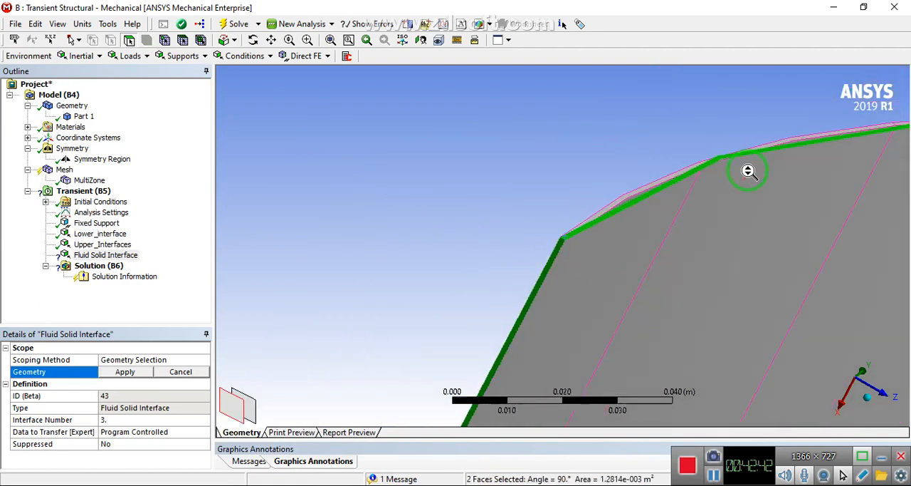
scroll(825, 265, "down", 2)
middle_click_drag(722, 281, 736, 335)
right_click_drag(708, 274, 757, 309)
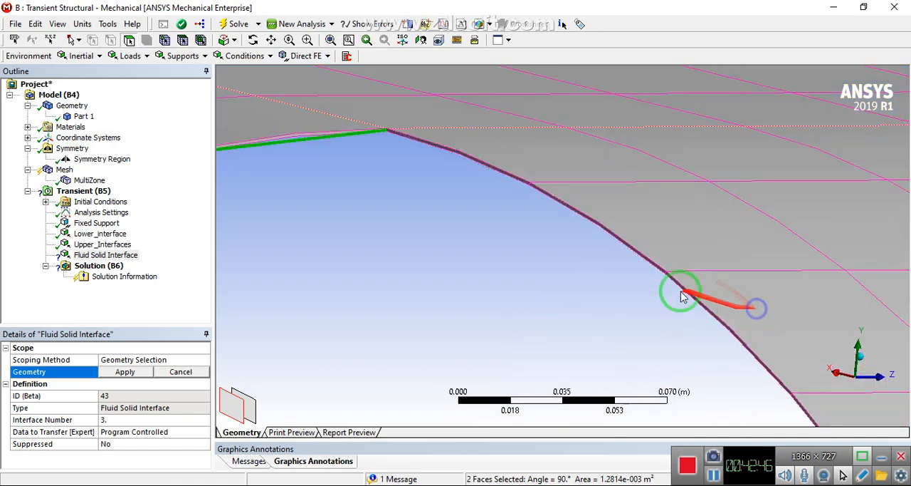
right_click_drag(338, 108, 506, 190)
left_click(474, 191, "ctrl")
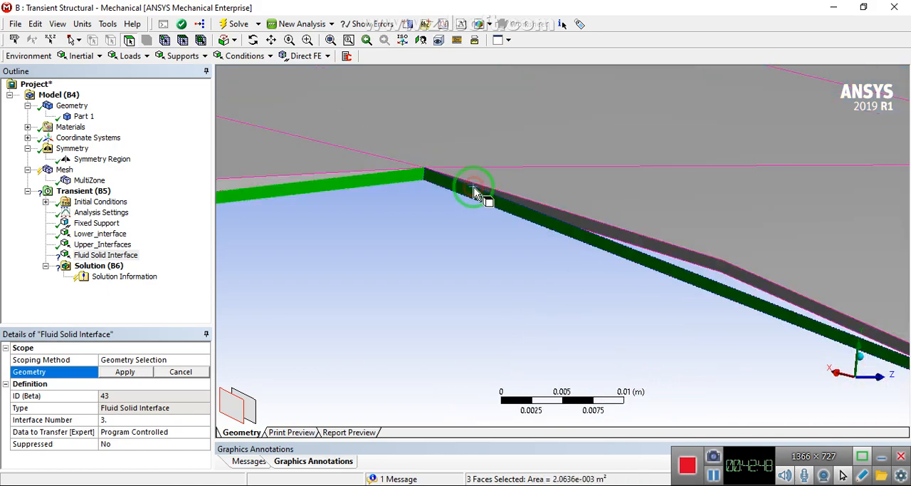
Add the thin end face of the middle flap to the third interface's face selection
scroll(479, 190, "down", 8)
scroll(596, 261, "down", 3)
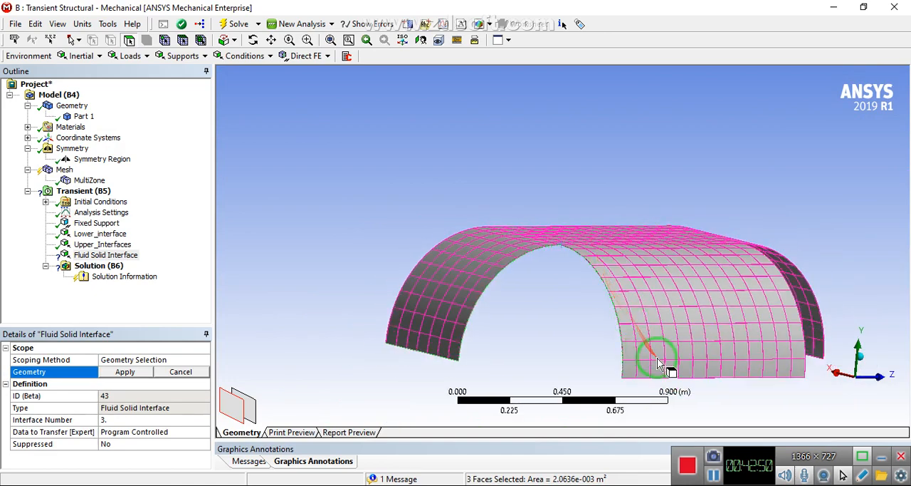
middle_click_drag(651, 362, 621, 319)
right_click_drag(620, 318, 661, 366)
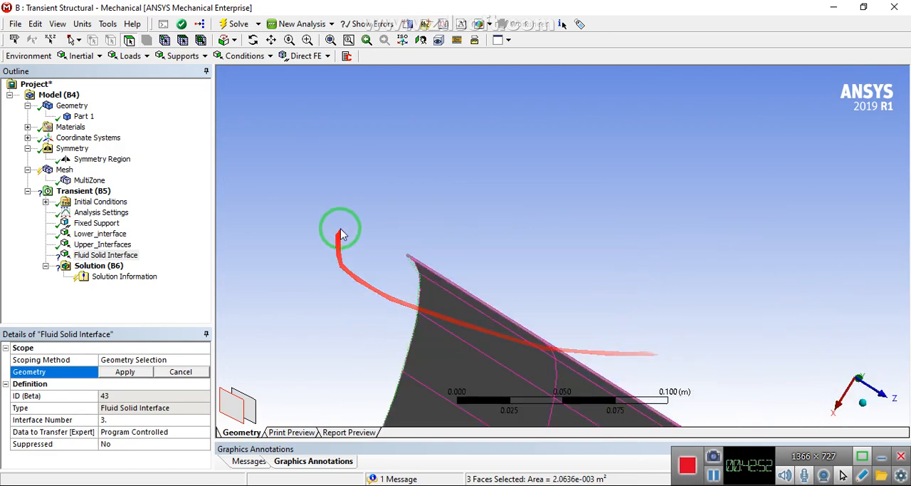
right_click_drag(339, 226, 513, 306)
right_click_drag(470, 199, 541, 246)
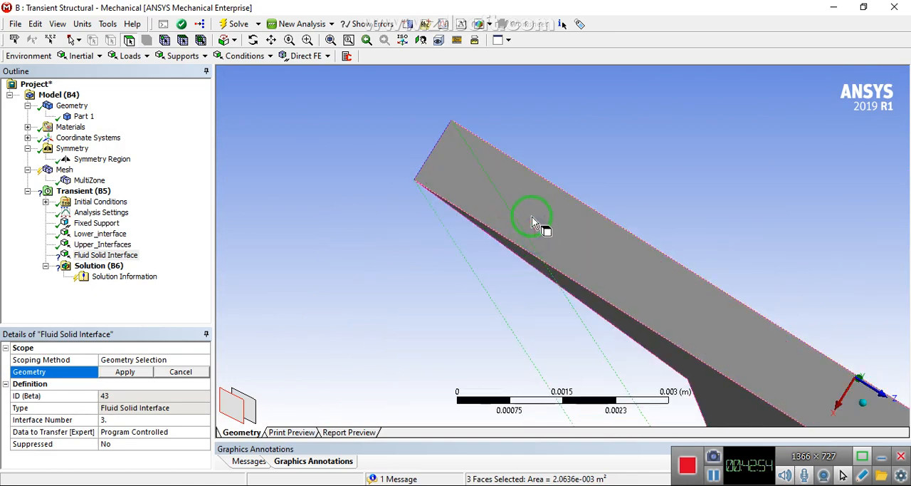
left_click(534, 218, "ctrl")
Add the two thin curved edge faces that meet at the corner between the middle flap and the positive-Z side arm
scroll(534, 225, "down", 2)
scroll(533, 225, "down", 10)
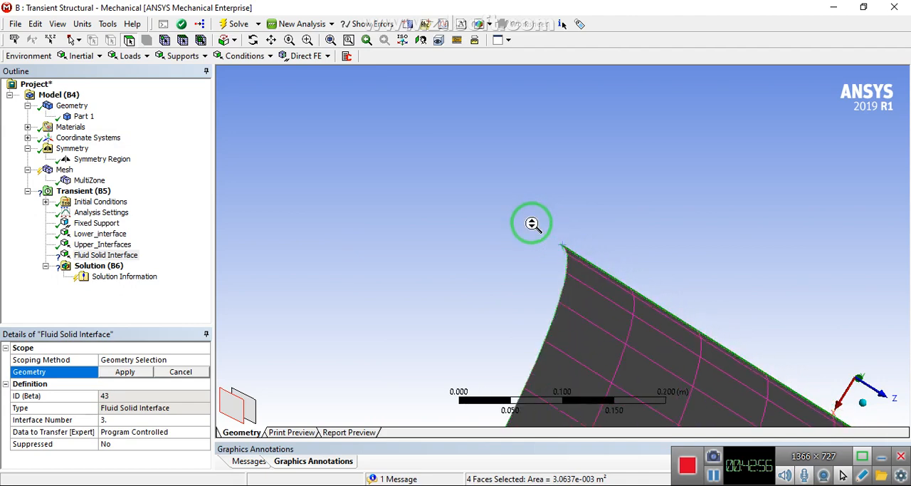
middle_click_drag(532, 225, 476, 306)
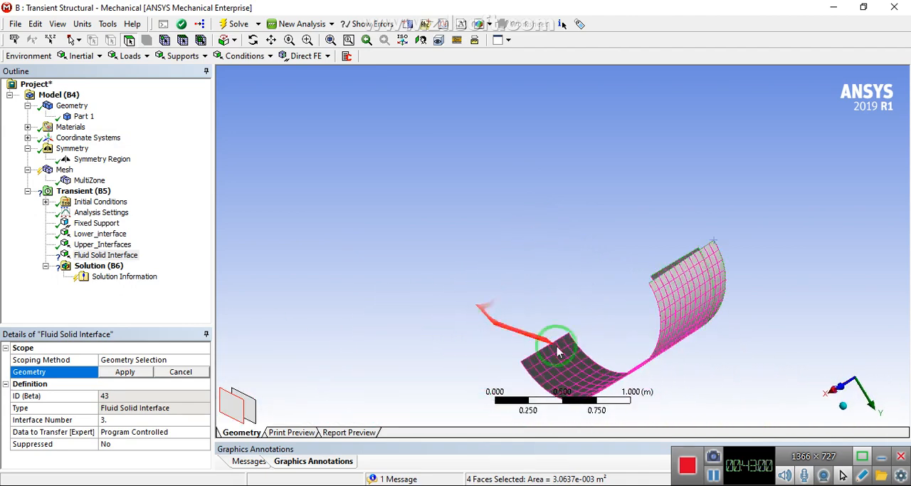
right_click_drag(602, 360, 663, 390)
right_click_drag(468, 205, 733, 160)
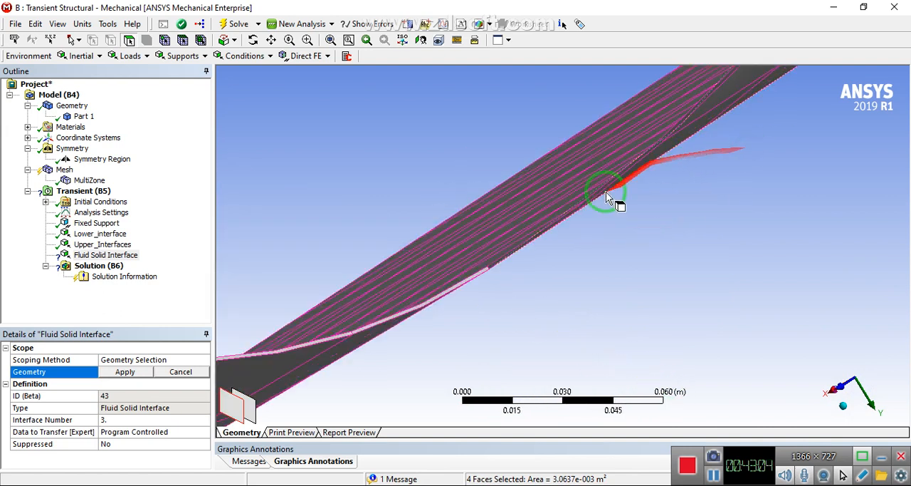
scroll(606, 192, "down", 1)
right_click_drag(539, 283, 548, 287)
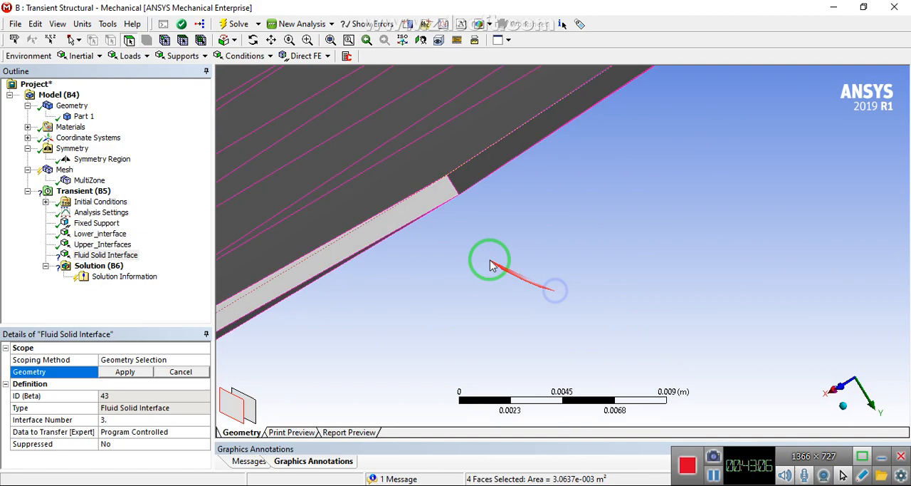
left_click(480, 178, "ctrl")
left_click(420, 196, "ctrl")
Add the positive-Z side arm's thin end face and apply all seven edge faces to the third fluid solid interface
scroll(430, 206, "down", 2)
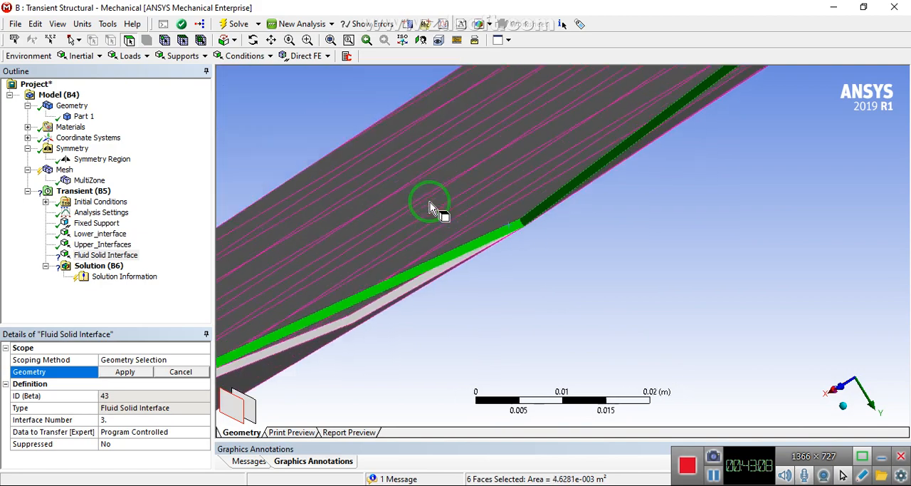
scroll(430, 206, "down", 8)
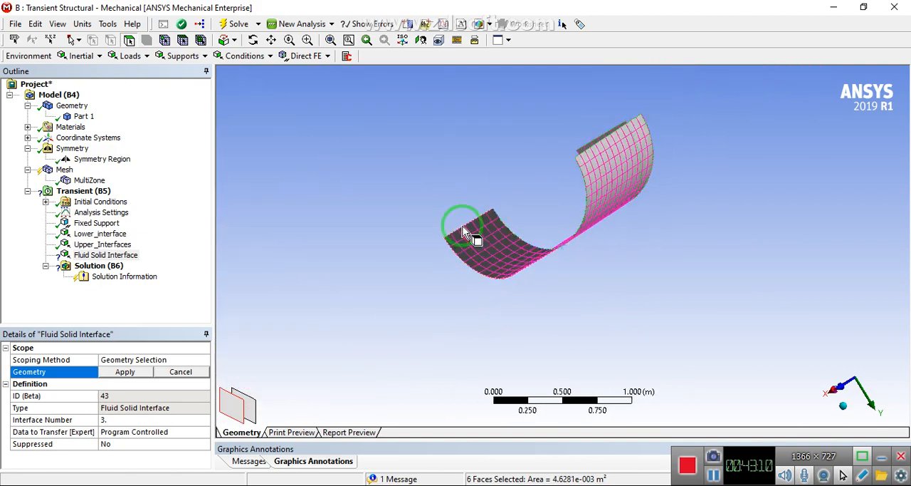
middle_click_drag(463, 232, 573, 290)
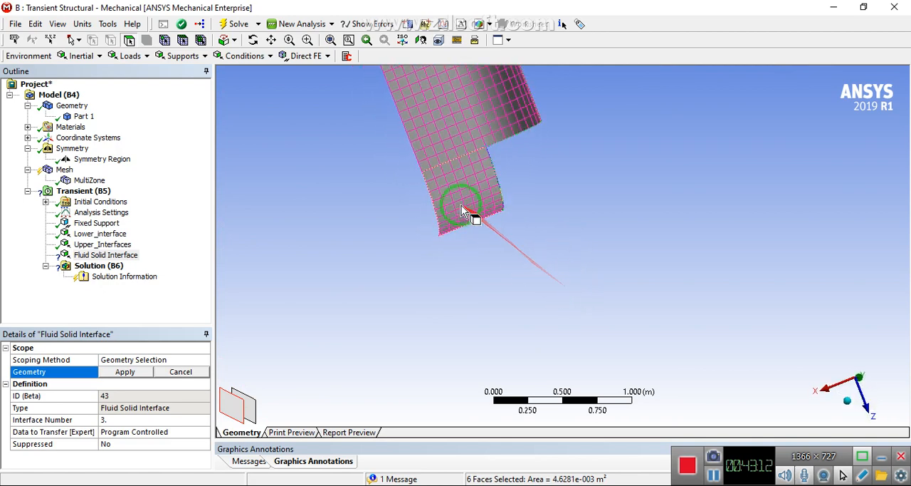
right_click_drag(461, 205, 537, 237)
right_click_drag(463, 162, 560, 205)
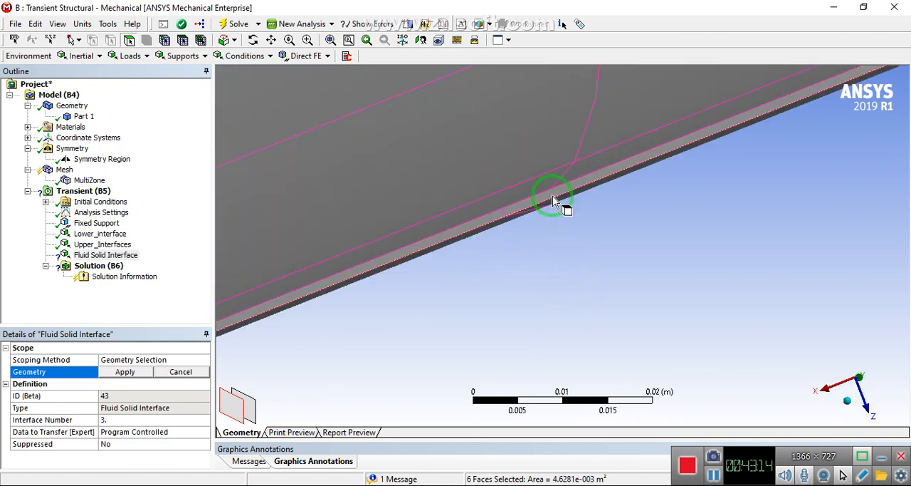
left_click(553, 196, "ctrl")
scroll(552, 196, "down", 8)
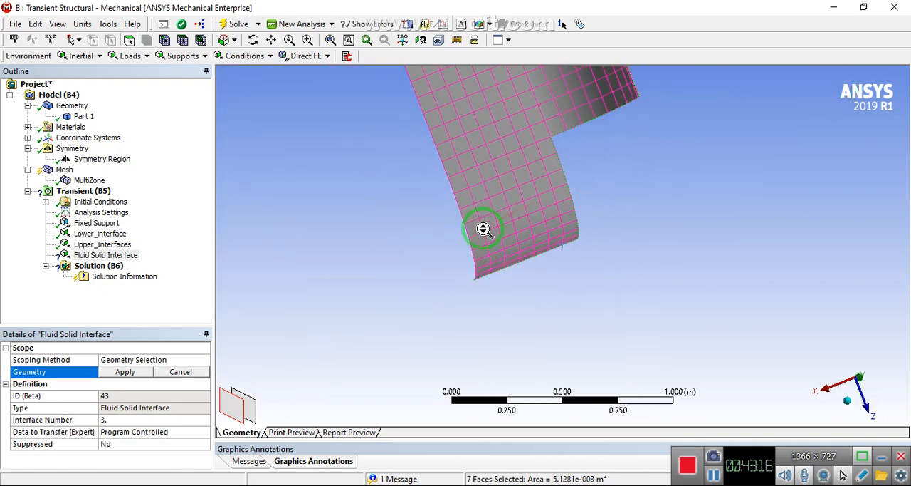
scroll(484, 230, "down", 5)
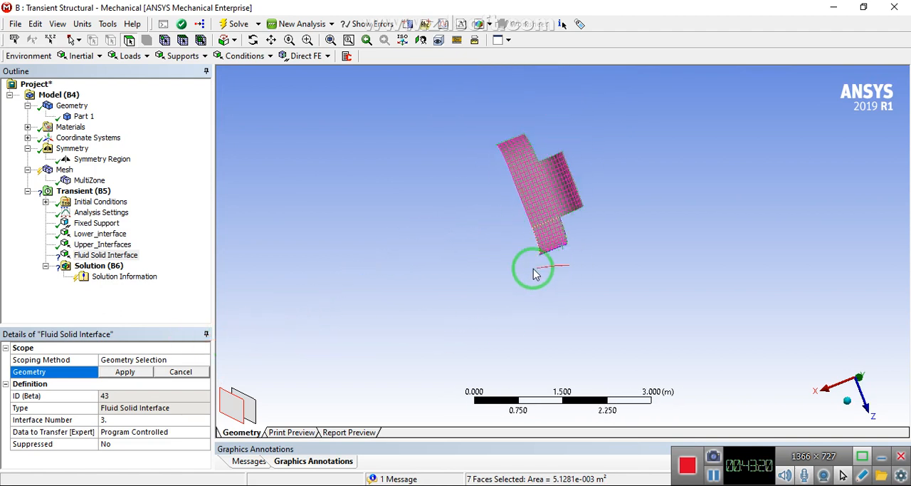
left_click(135, 372)
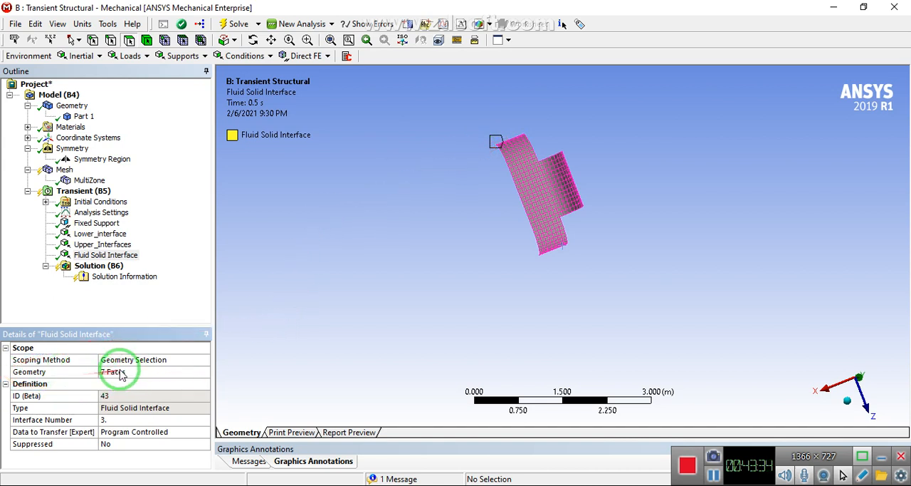
Rename the third fluid solid interface as Tip
right_click(107, 255)
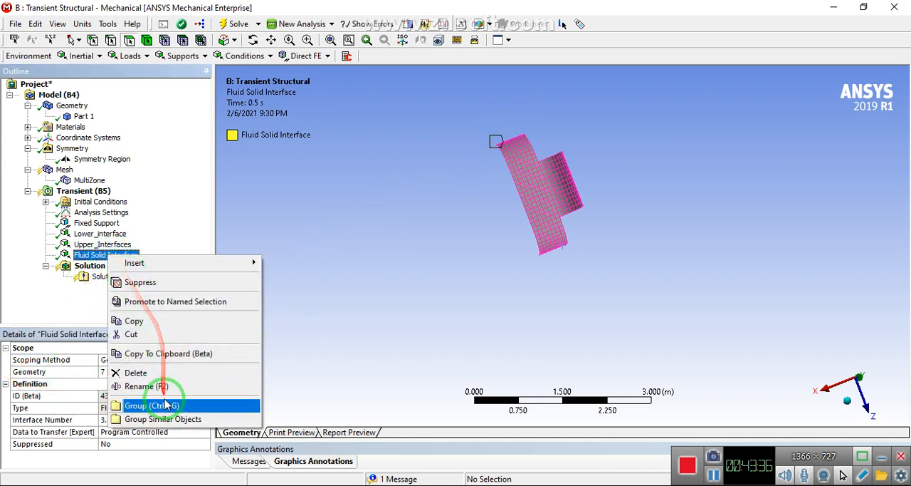
left_click(159, 385)
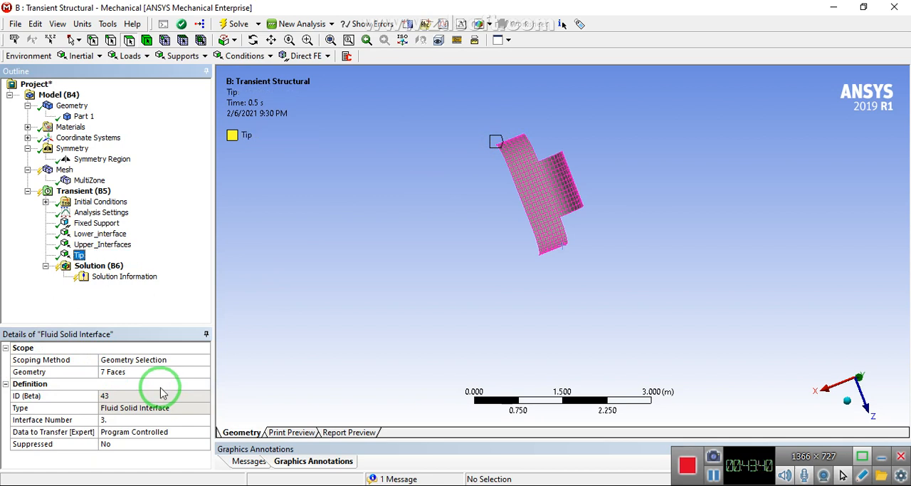
Update the obsolete parachute mesh and switch to the Workbench project schematic
mouse_move(584, 254)
middle_mouse_down()
mouse_move(509, 122)
mouse_move(575, 256)
middle_mouse_up()
left_click(63, 169)
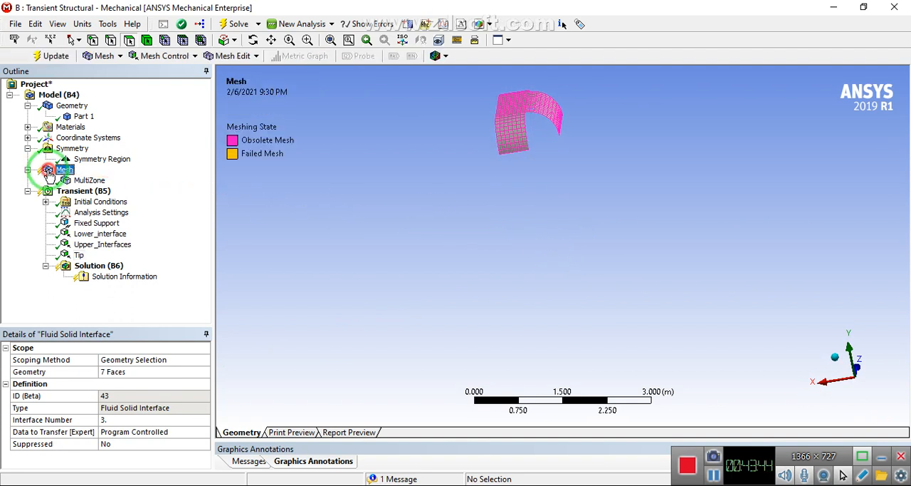
left_click(53, 56)
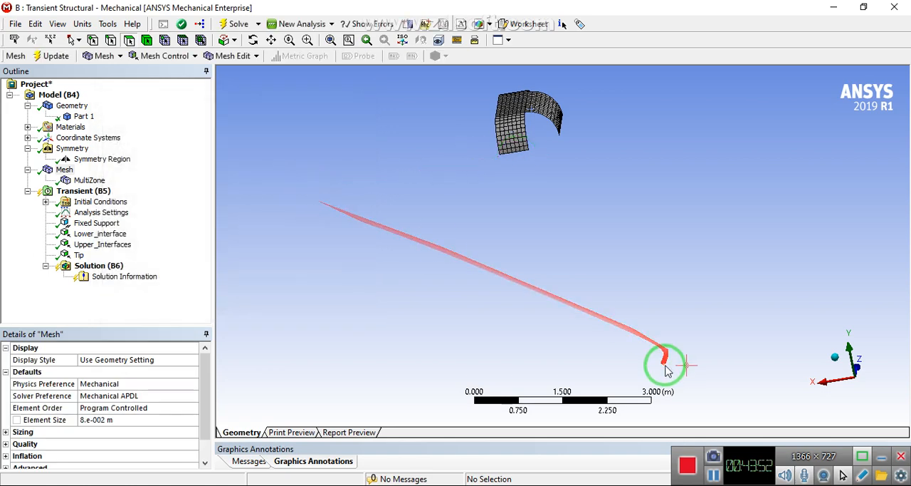
left_click(566, 485)
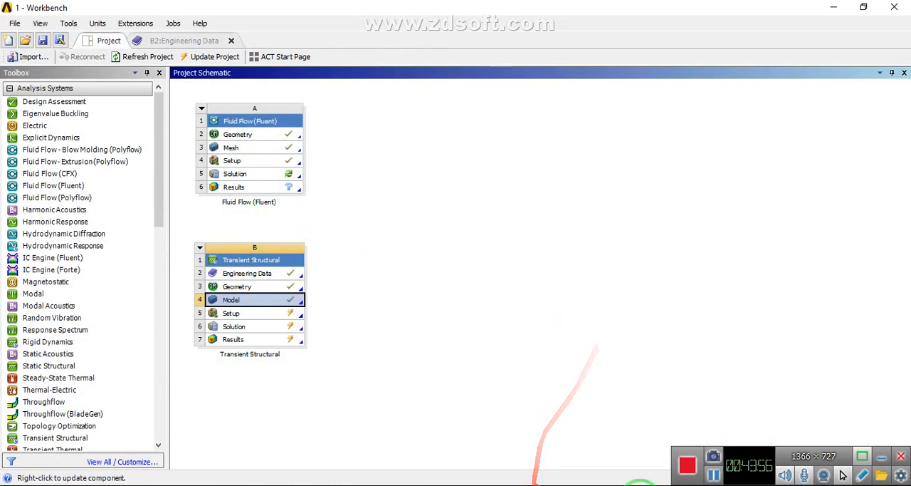
Inspect the updated parachute mesh in Mechanical from another angle and return to the Workbench project schematic
left_click(626, 485)
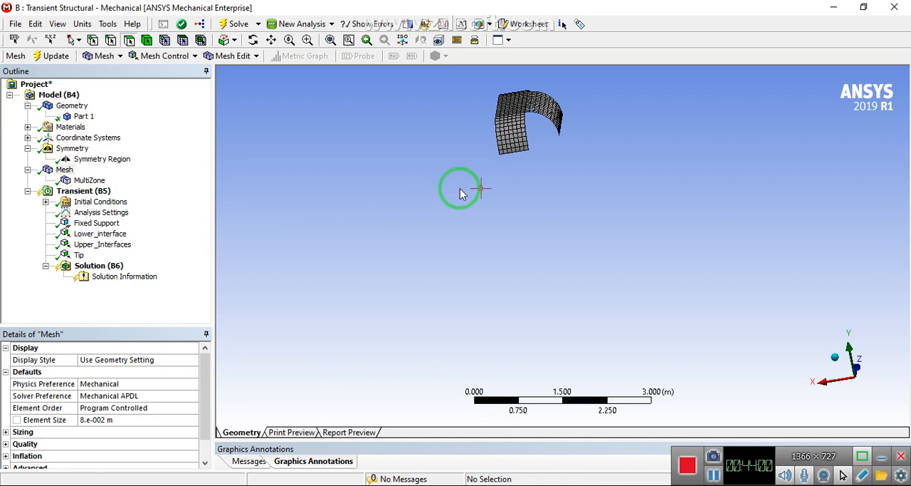
middle_click_drag(460, 188, 488, 131)
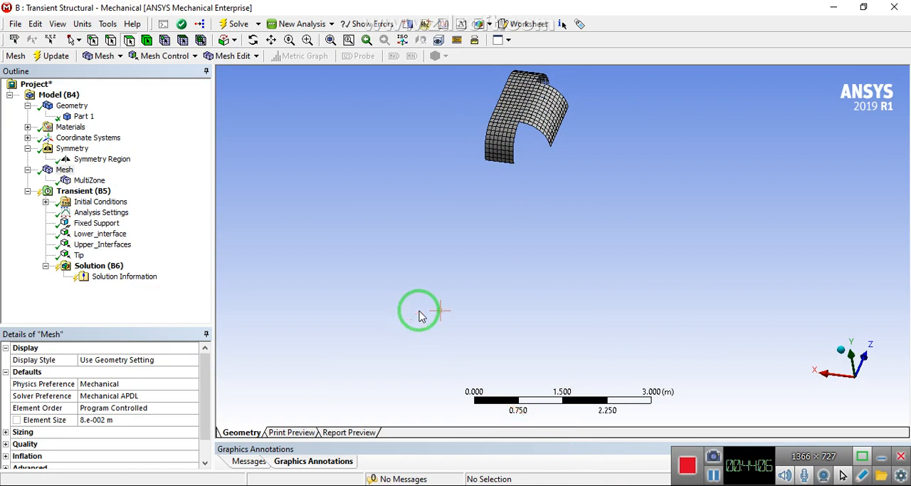
scroll(420, 316, "down", 3)
right_click_drag(479, 133, 603, 225)
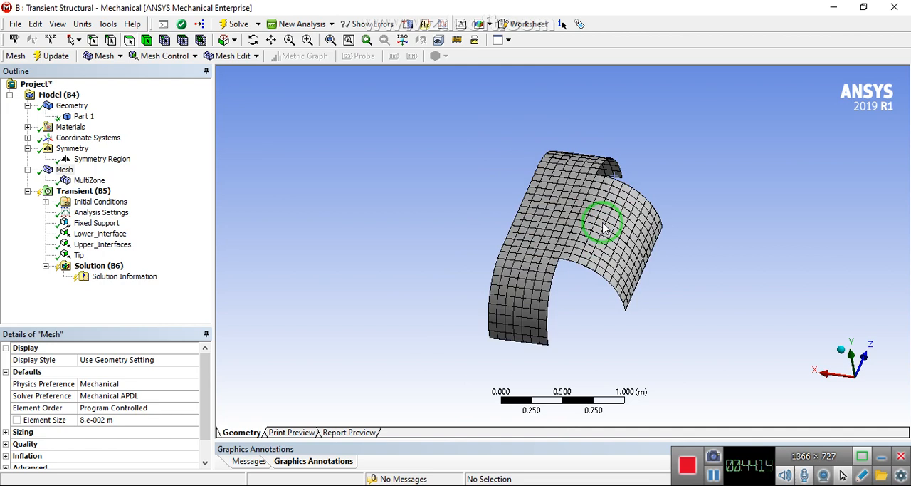
left_click(578, 485)
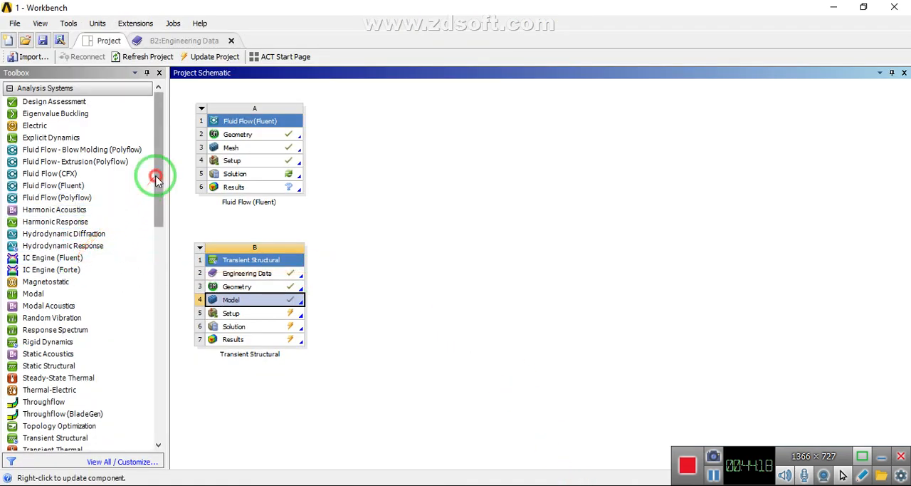
Add a standalone System Coupling component system beside the Transient Structural system in the project schematic
left_click_drag(154, 179, 150, 304)
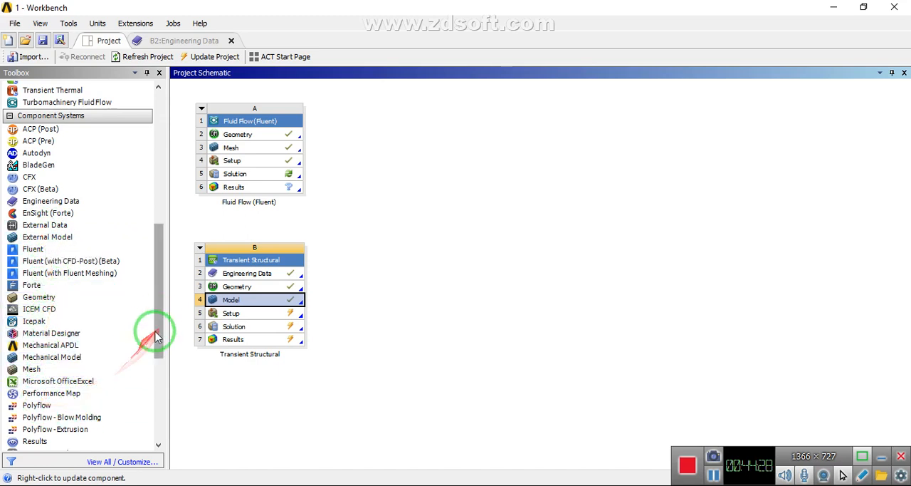
left_click_drag(156, 311, 151, 361)
left_click_drag(53, 314, 328, 230)
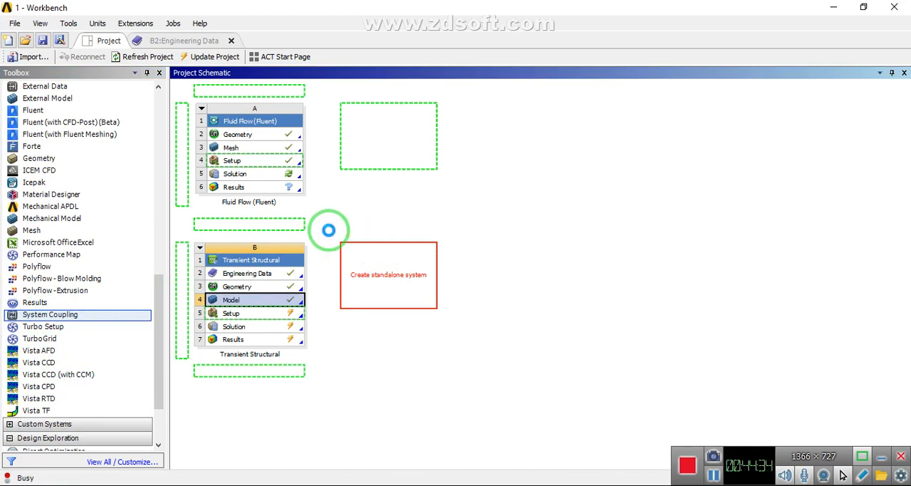
left_click_drag(328, 230, 331, 237)
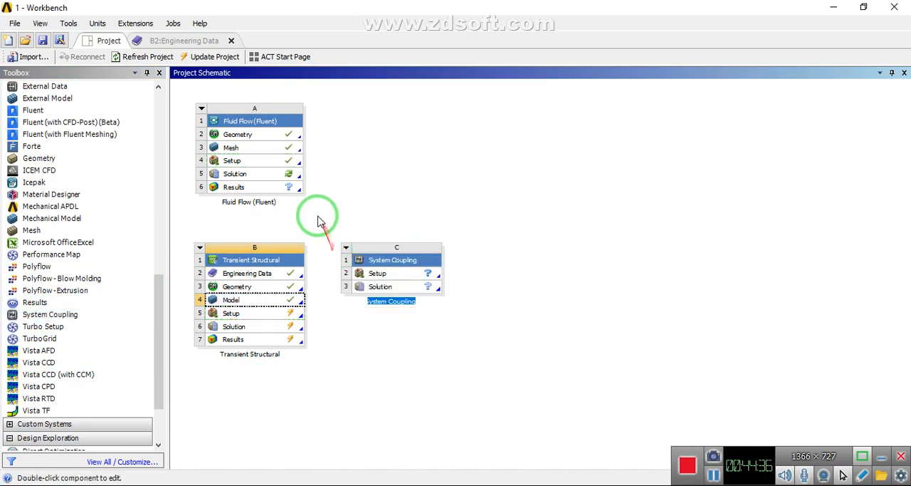
Link the Setup cells of Fluid Flow (Fluent) and Transient Structural to the System Coupling Setup cell
left_click_drag(269, 160, 400, 211)
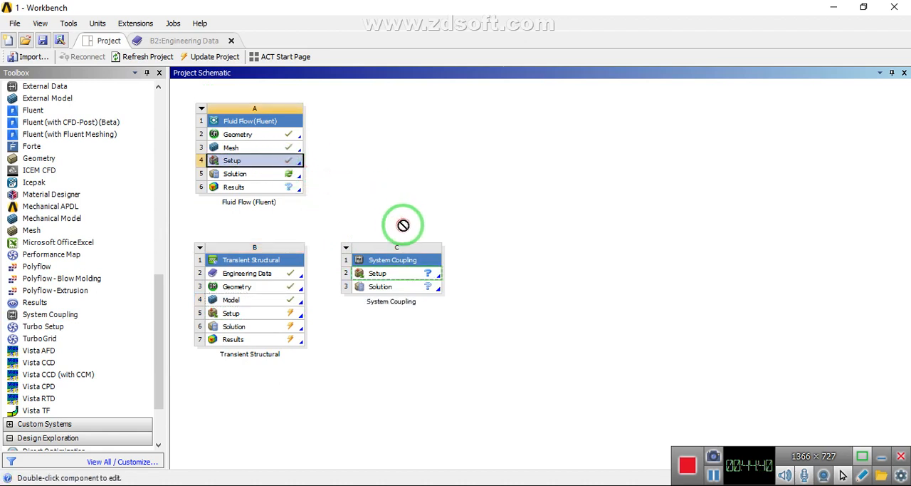
left_click_drag(404, 246, 403, 273)
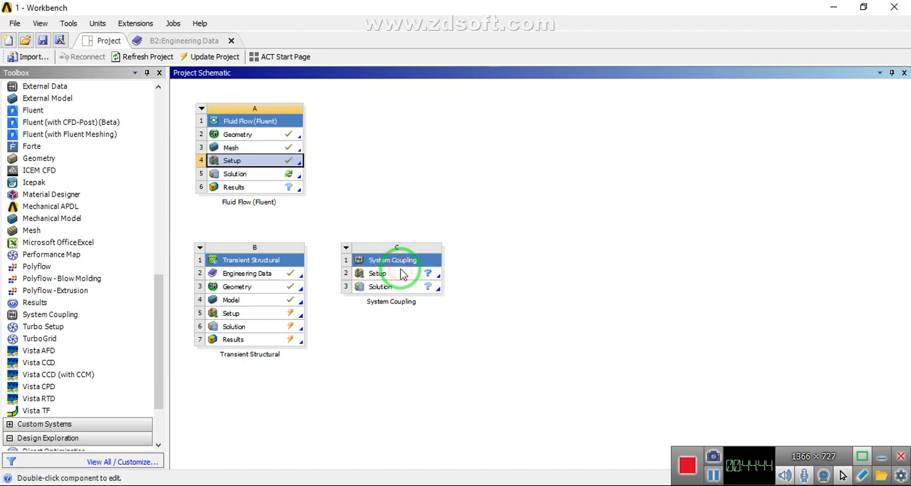
left_click_drag(292, 273, 368, 297)
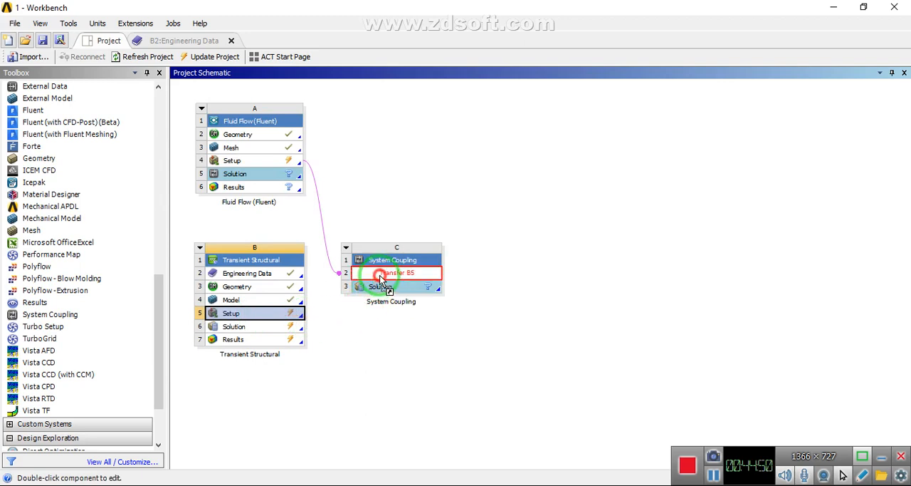
left_click_drag(380, 275, 380, 276)
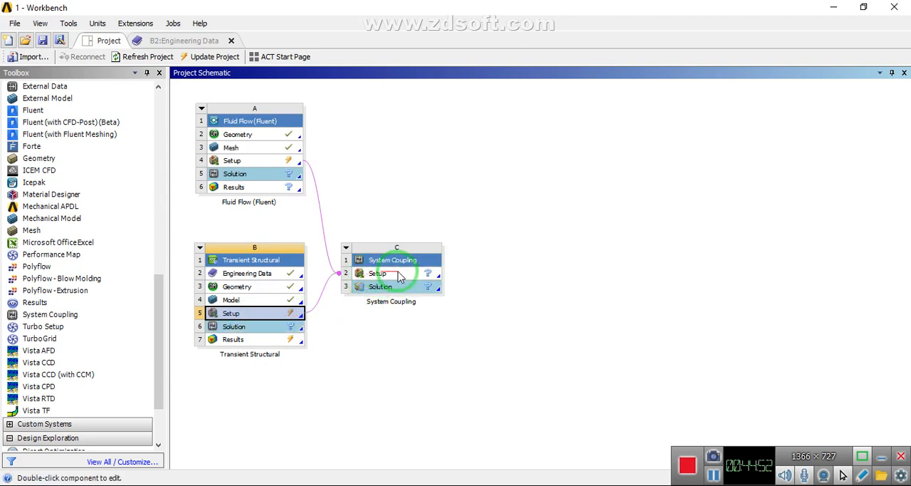
Update the System Coupling Setup cell with its linked setups and open it for editing
left_click(418, 262)
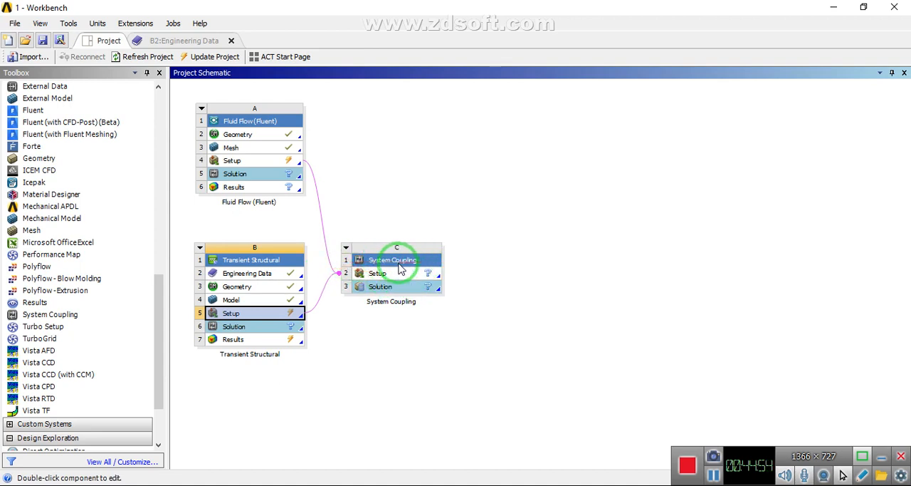
left_click(389, 278)
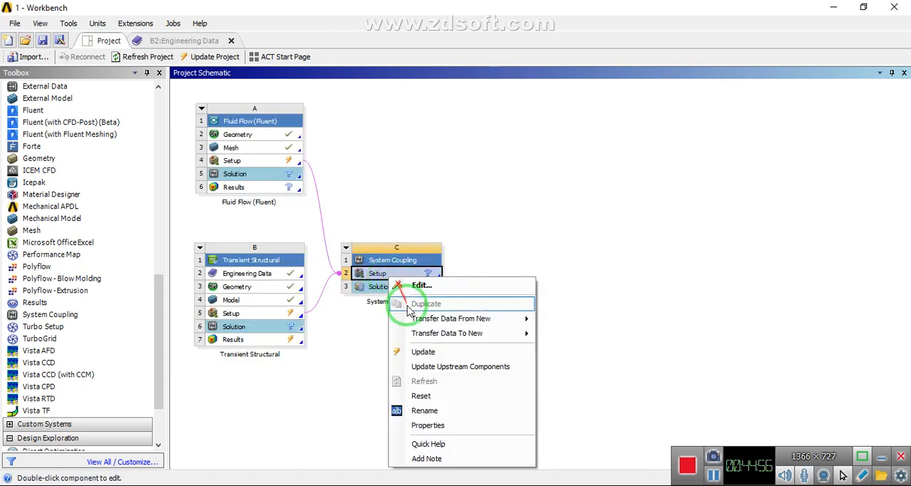
left_click(424, 350)
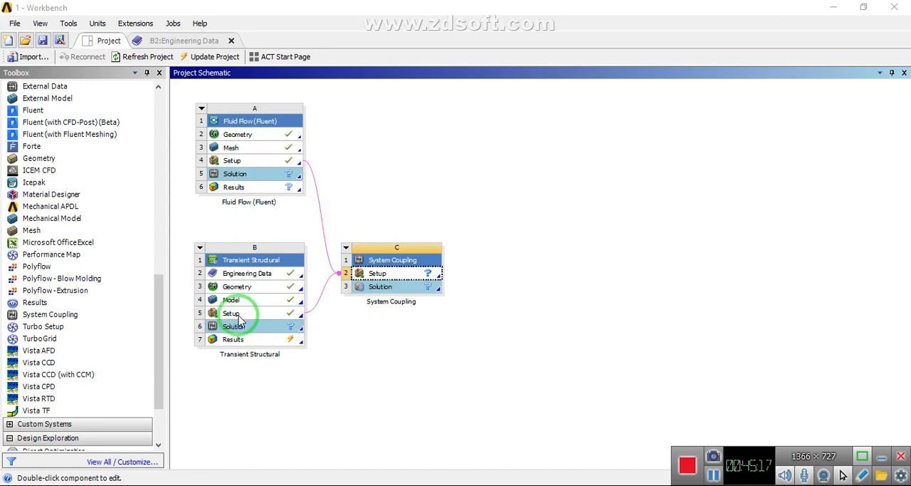
left_click_drag(239, 322, 377, 281)
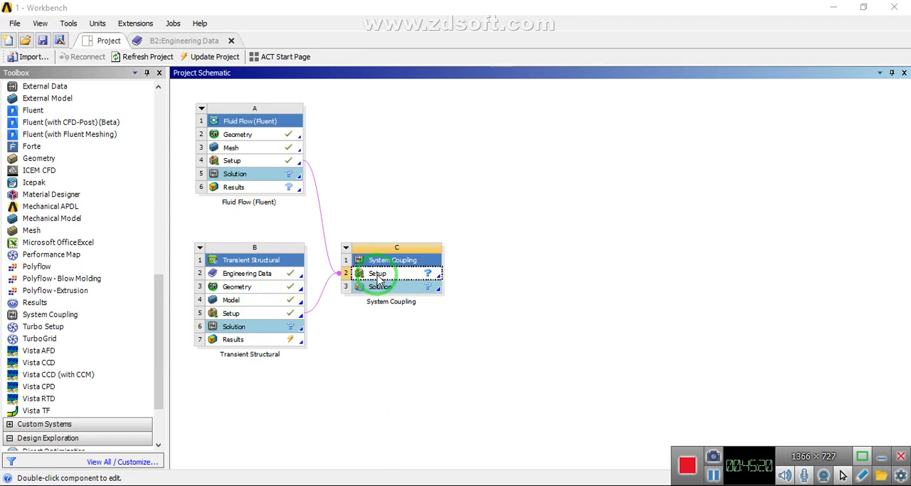
double_click(378, 275)
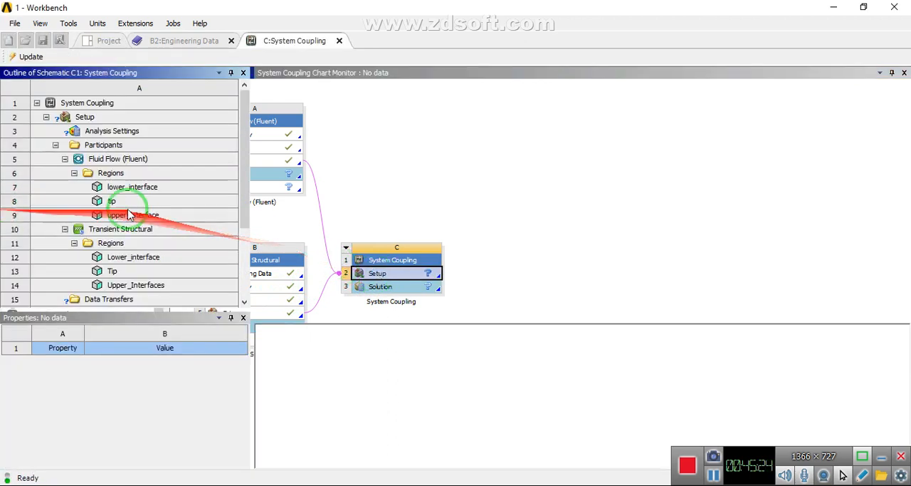
Create the data transfers between Fluent's lower_interface and Transient Structural's Lower_interface regions, and display the first transfer's source and target properties
left_click_drag(244, 147, 238, 171)
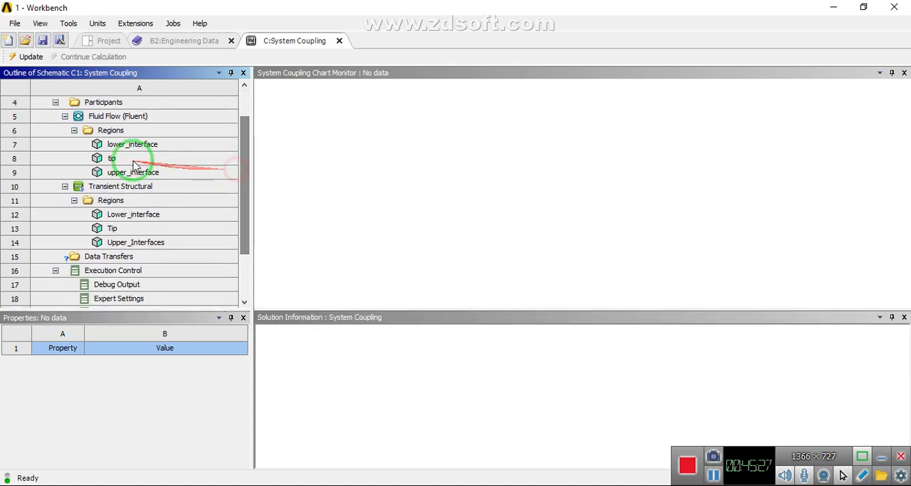
left_click(118, 145)
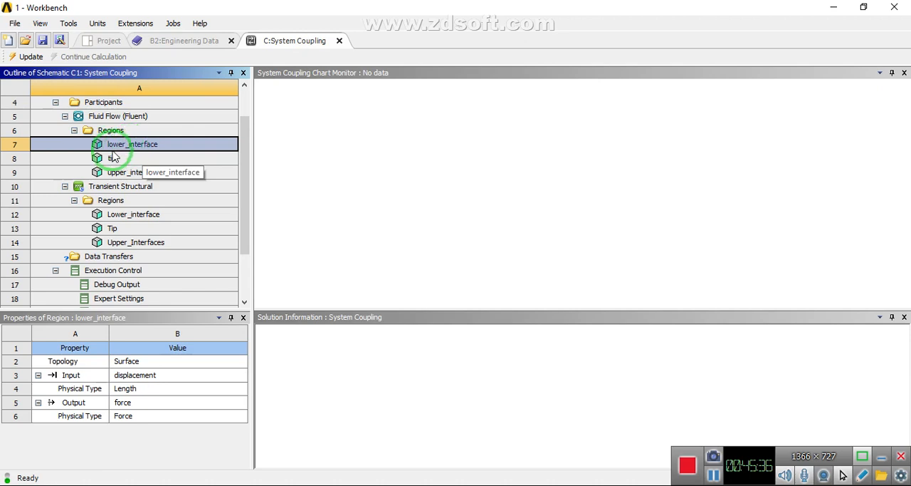
left_click(122, 218, "ctrl")
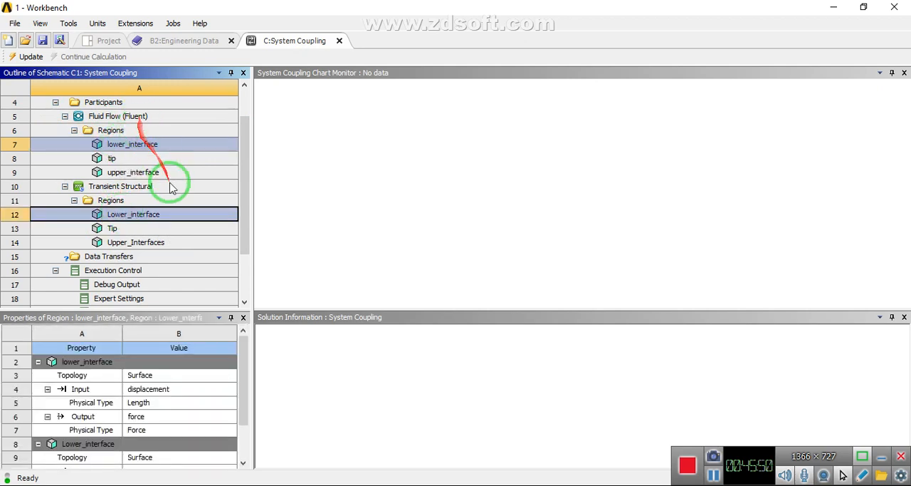
right_click(119, 219)
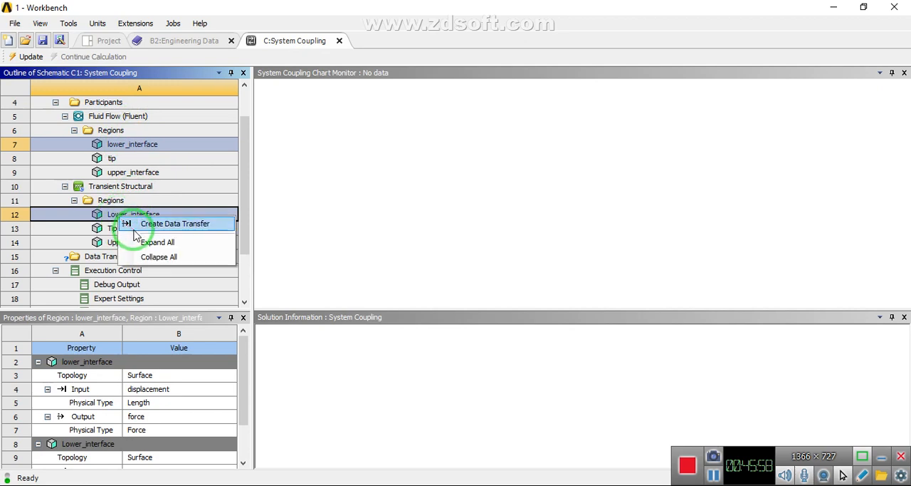
left_click(134, 228)
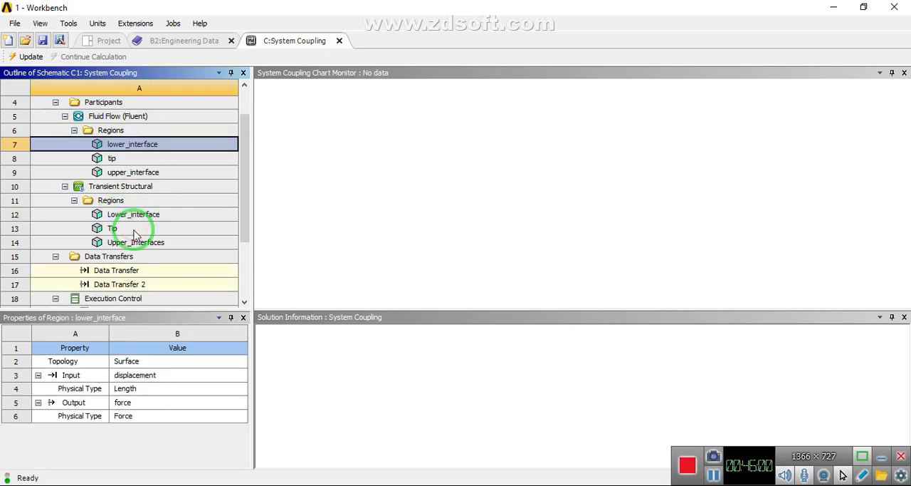
left_click(114, 274)
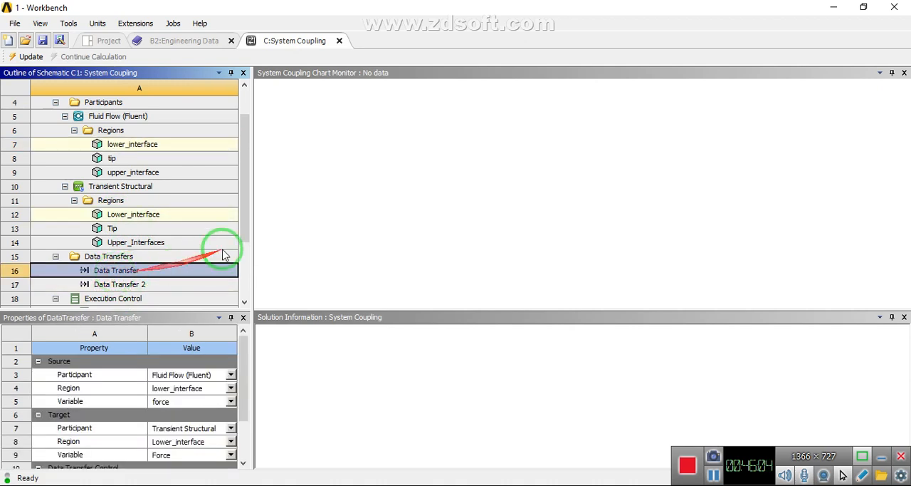
left_click_drag(244, 220, 242, 273)
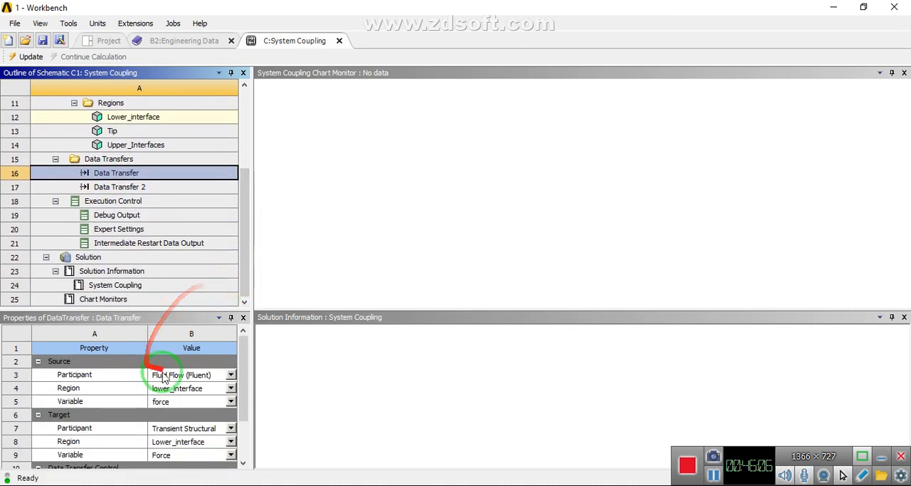
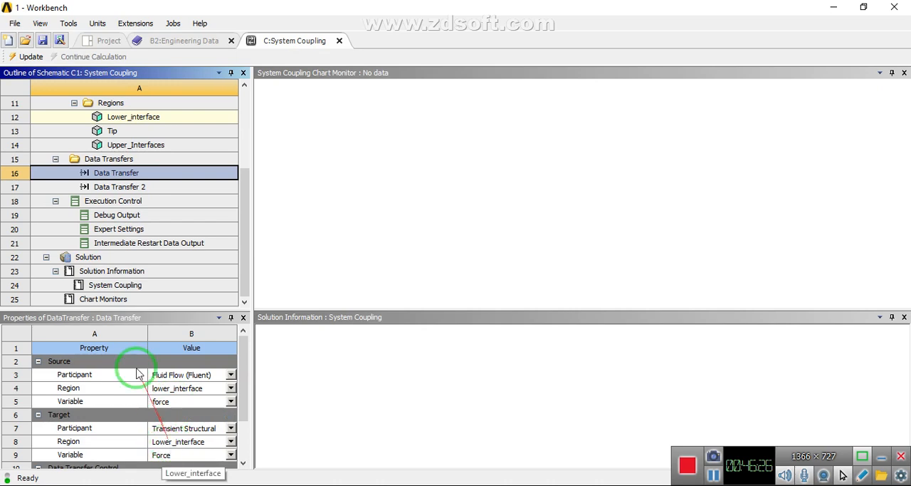
Create the data transfers between Fluent's tip region and Transient Structural's Tip region
left_click(110, 132)
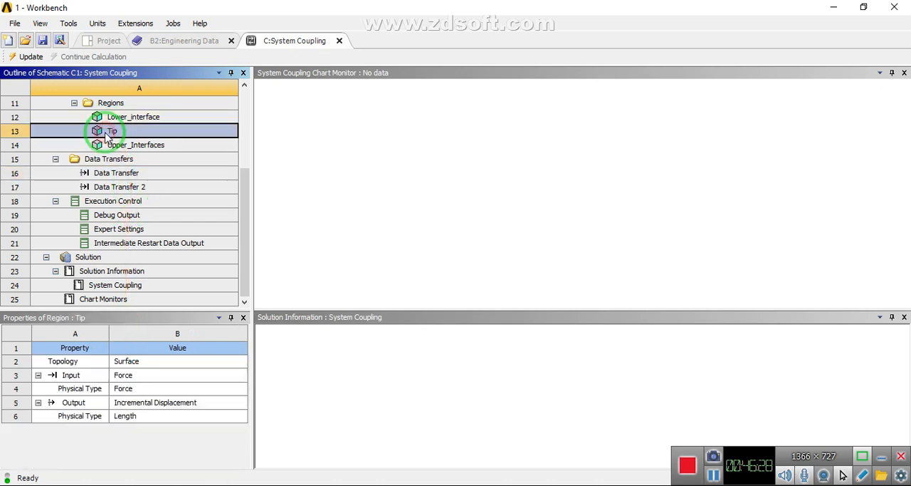
scroll(130, 162, "up", 3)
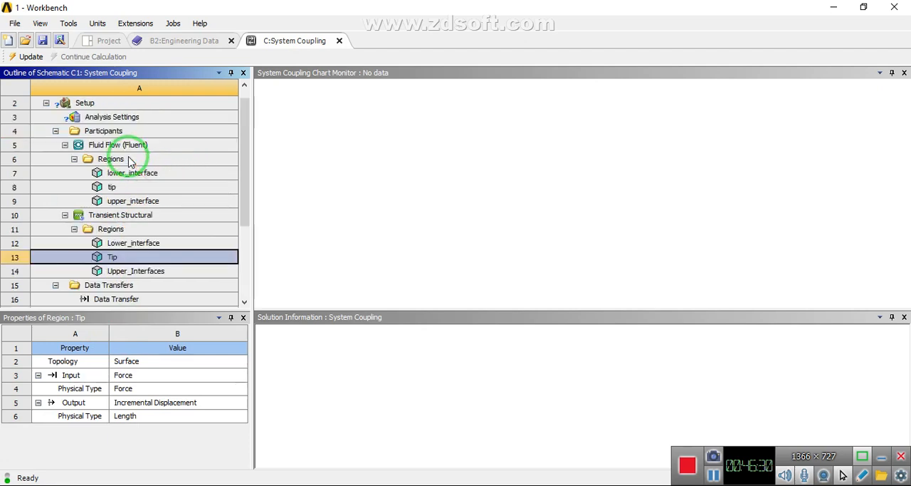
left_click(111, 187, "ctrl")
right_click(110, 189)
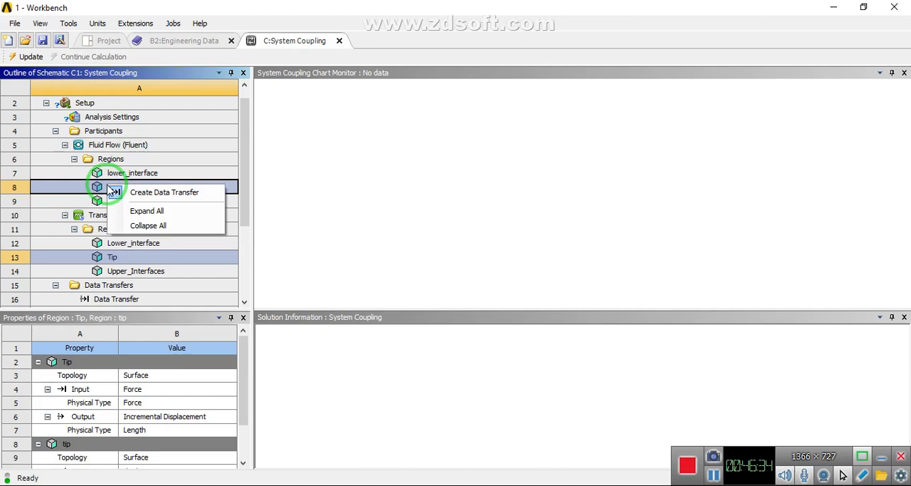
left_click(126, 192)
Create the data transfers between Fluent's upper_interface region and Transient Structural's Upper_Interfaces region
left_click(123, 202)
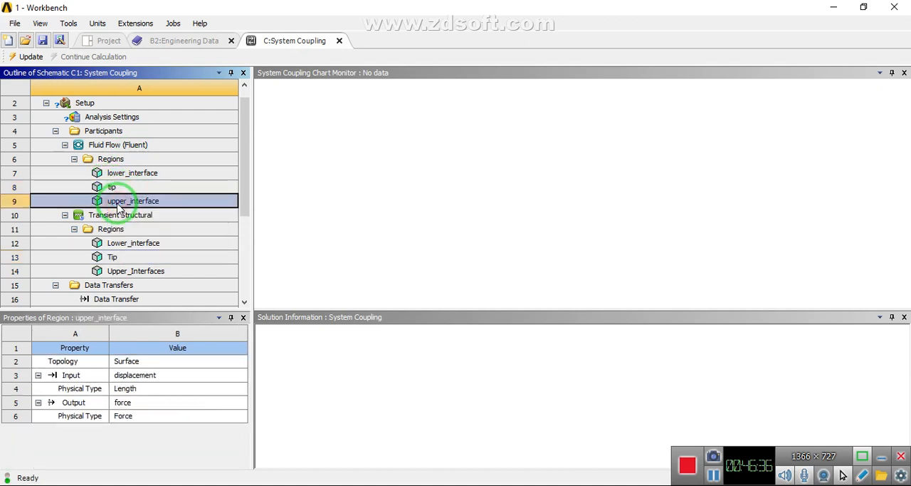
left_click(130, 276, "ctrl")
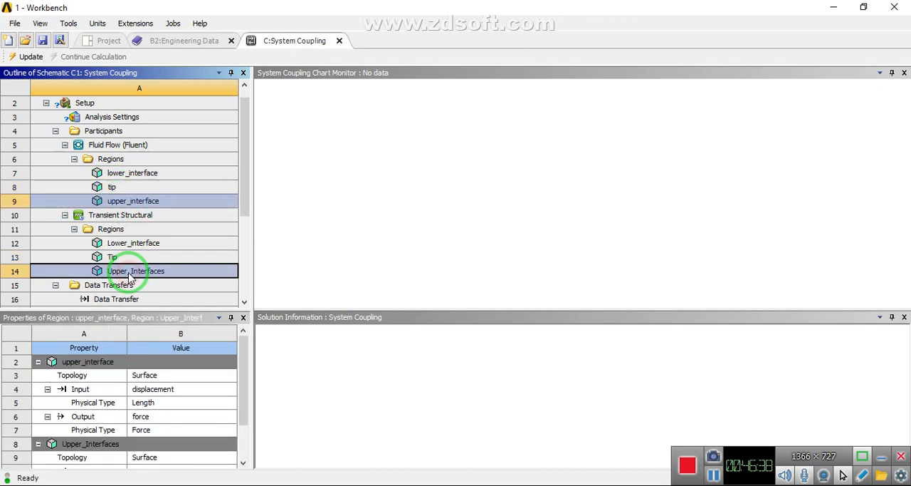
right_click(130, 277)
left_click(146, 281)
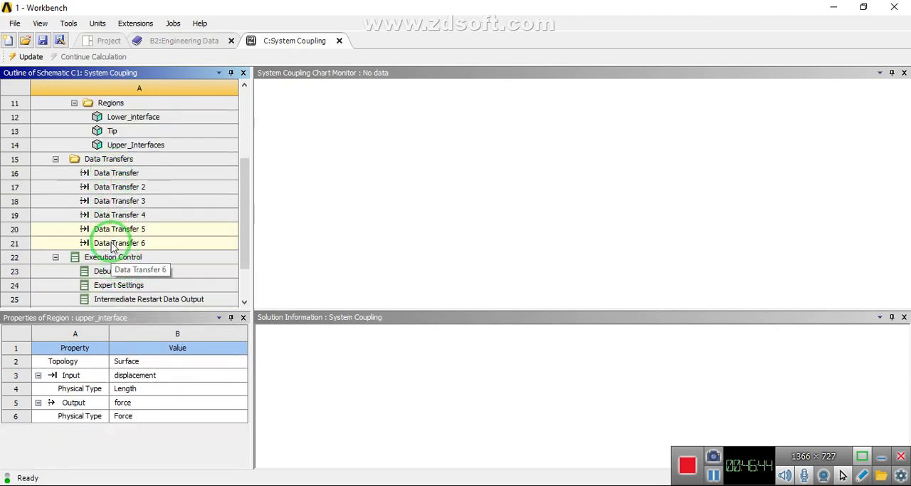
Set the coupling Analysis Settings to an end time of 0.5 s and a step size of 0.001 s
scroll(112, 246, "up", 4)
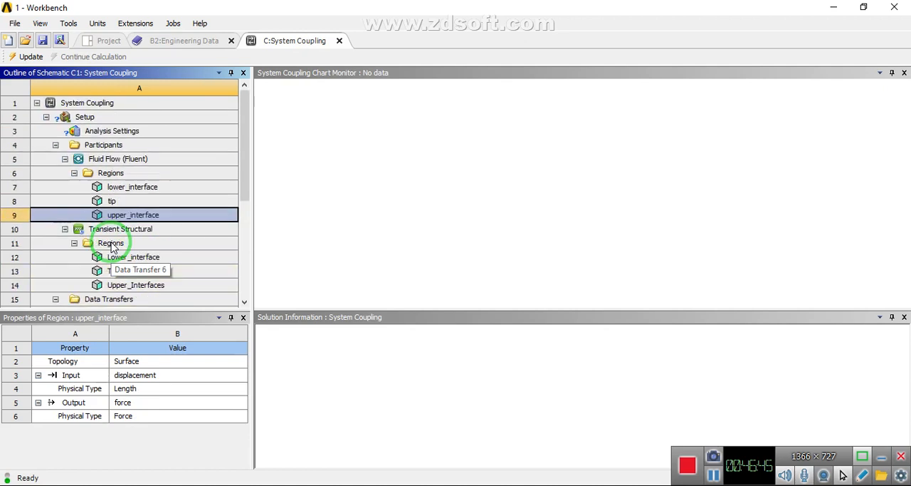
left_click(115, 131)
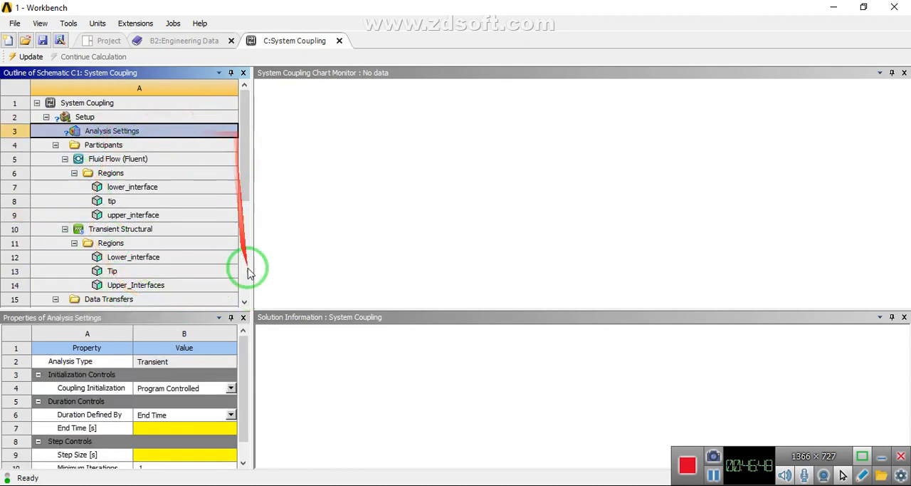
left_click_drag(248, 349, 252, 378)
left_click(171, 407)
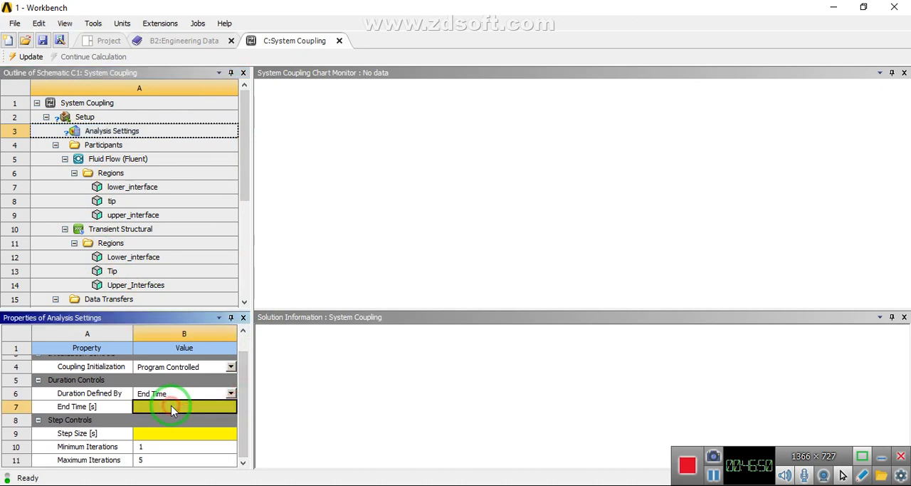
type(".5")
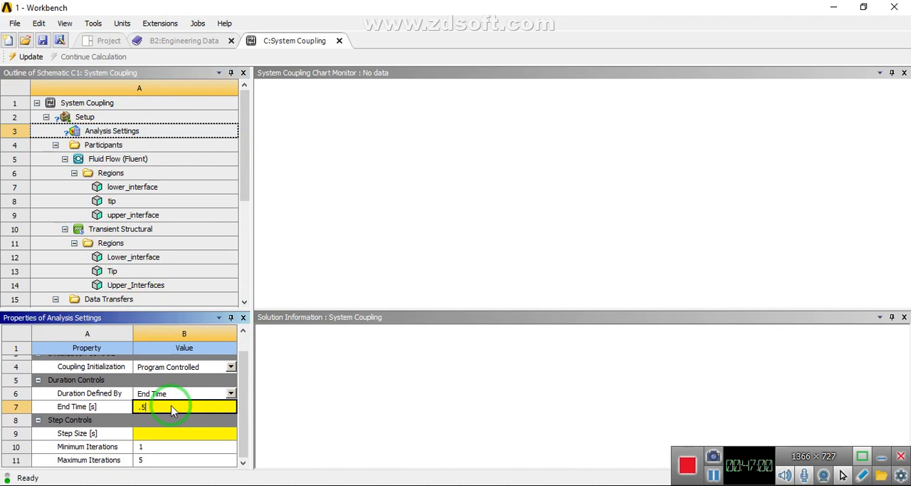
key("Return")
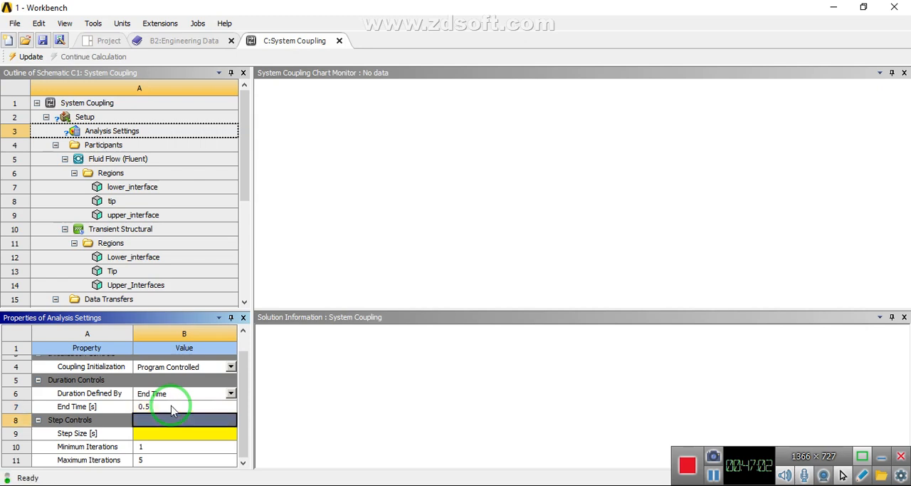
left_click(165, 434)
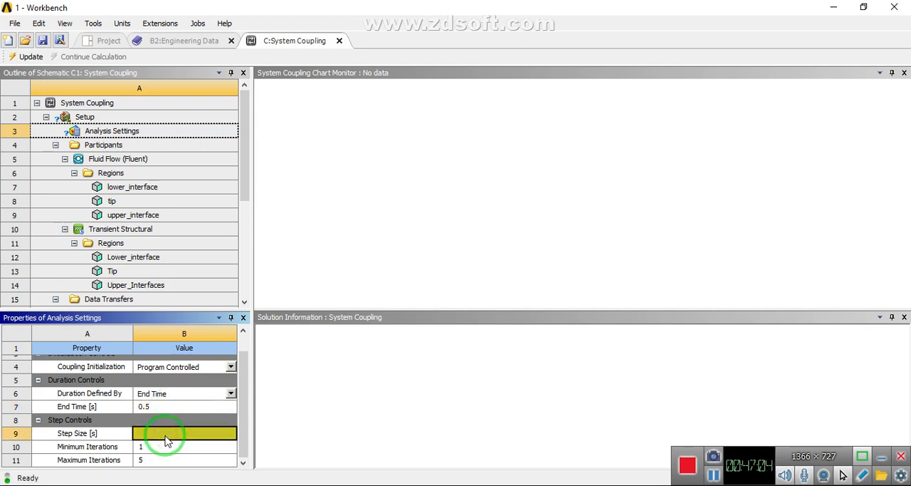
type(".001")
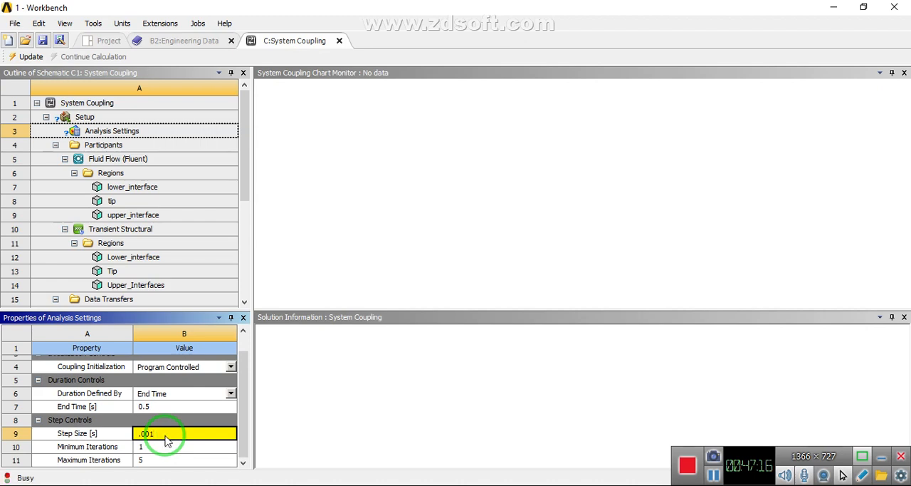
key("Return")
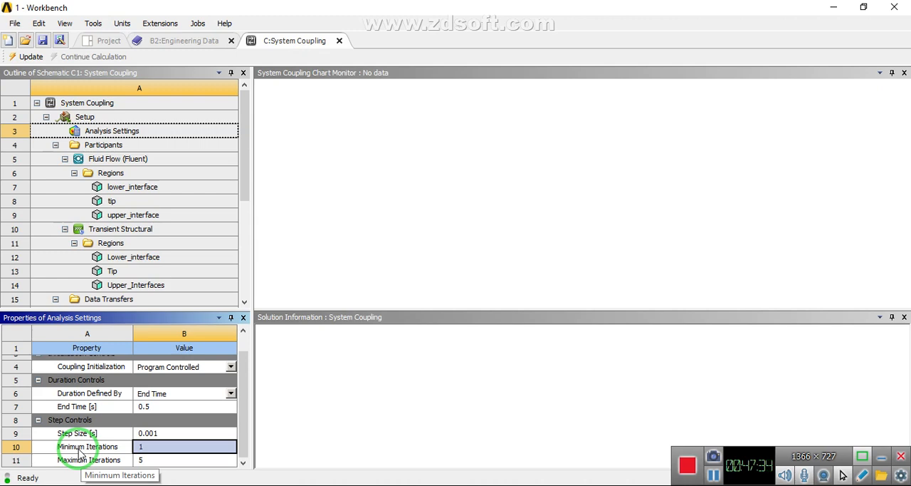
left_click(247, 222)
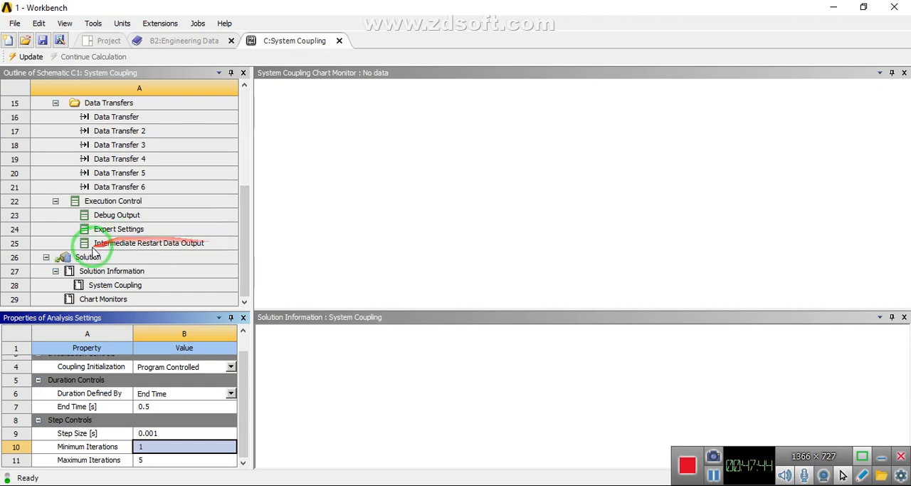
left_click(107, 40)
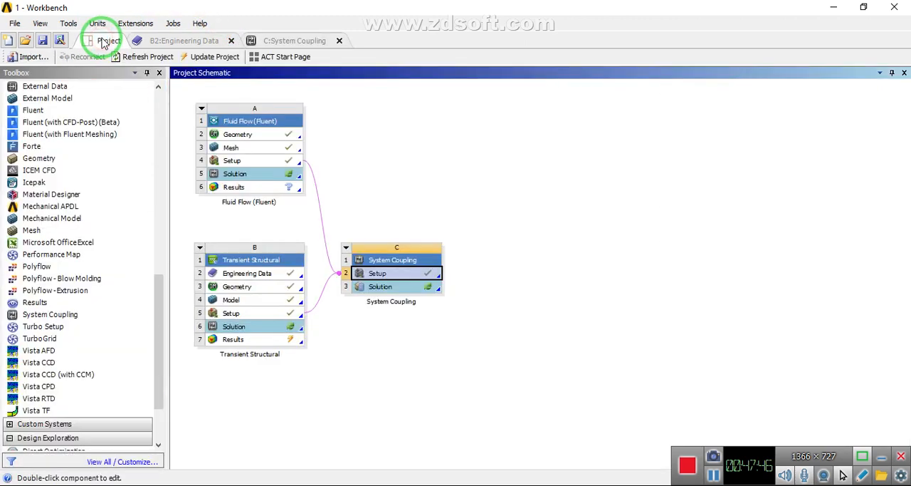
left_click(715, 477)
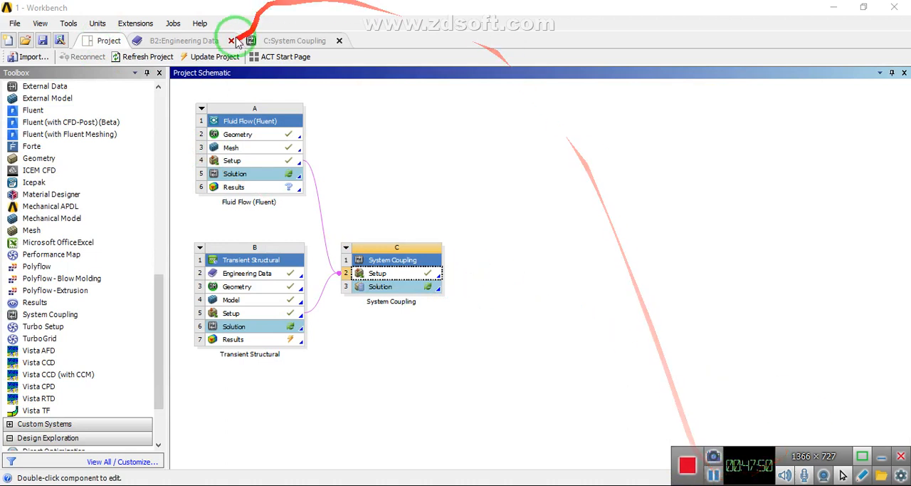
left_click(277, 42)
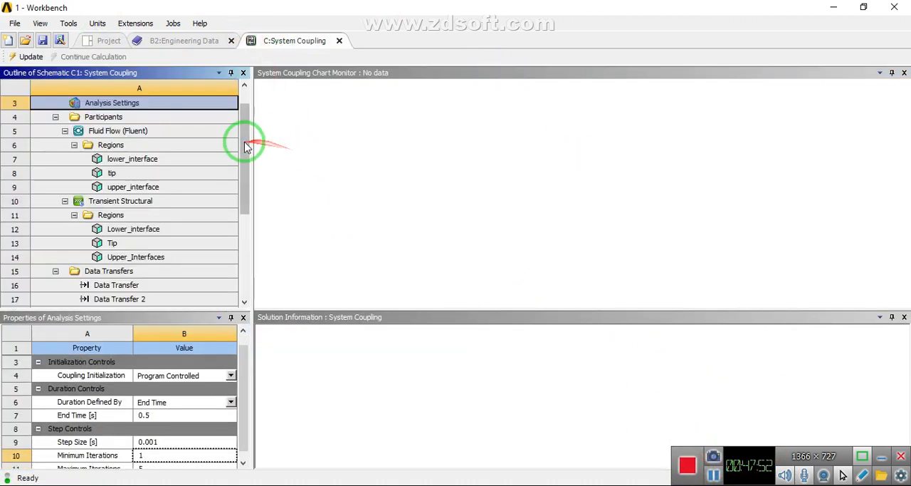
left_click_drag(245, 146, 248, 247)
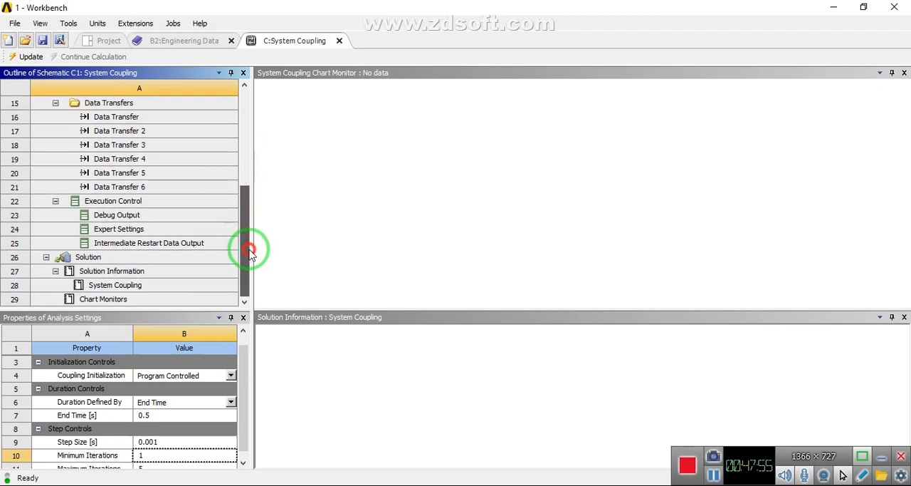
Save the project and update the System Coupling Solution to start the coupled calculation
left_click(61, 41)
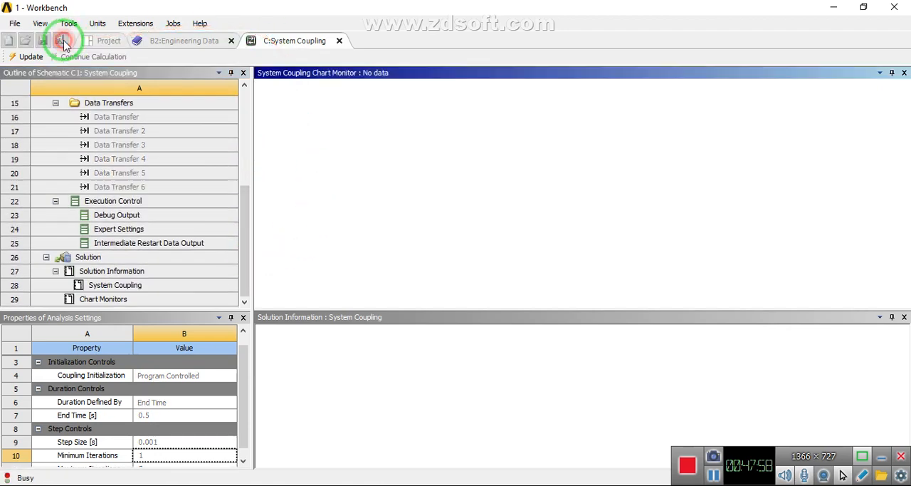
left_click(438, 32)
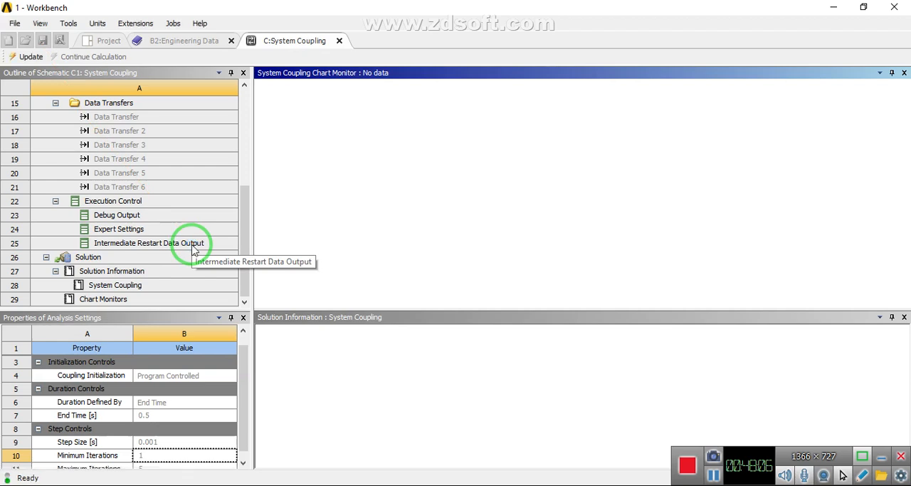
right_click(82, 258)
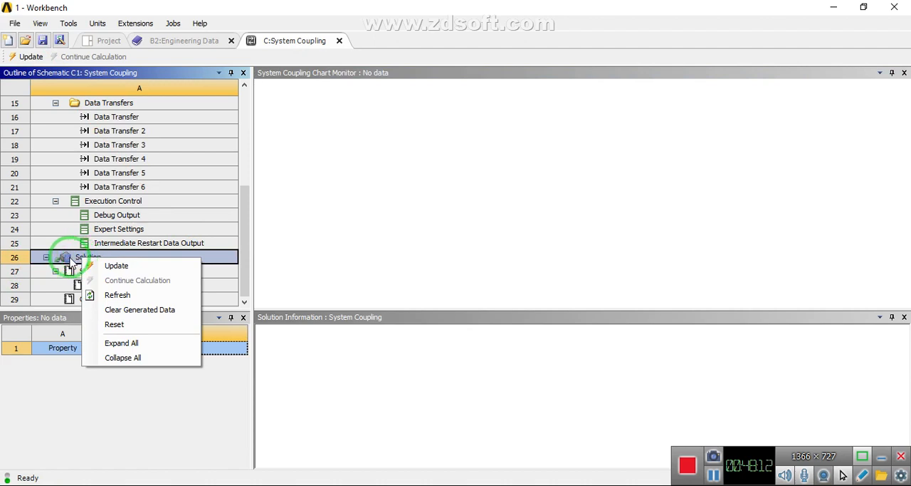
left_click(111, 267)
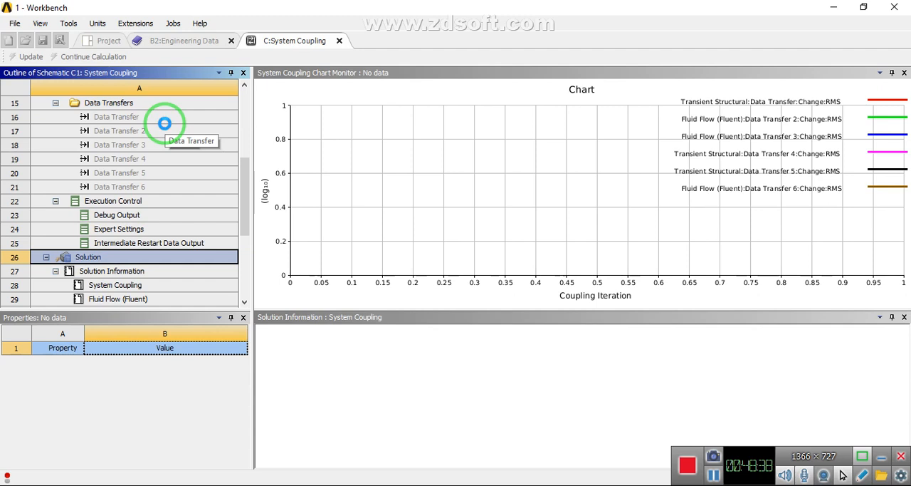
Return to the project schematic and allow python.exe and mpid.exe to communicate on private networks through the firewall
left_click(106, 40)
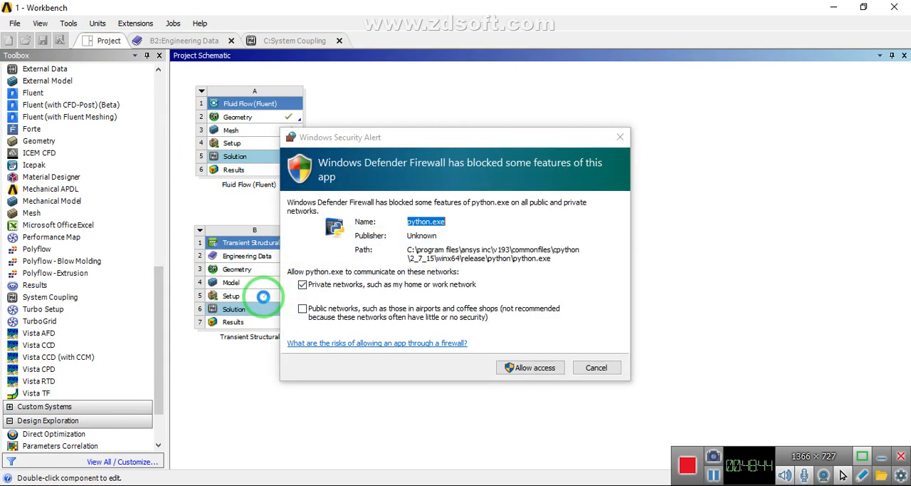
left_click(534, 367)
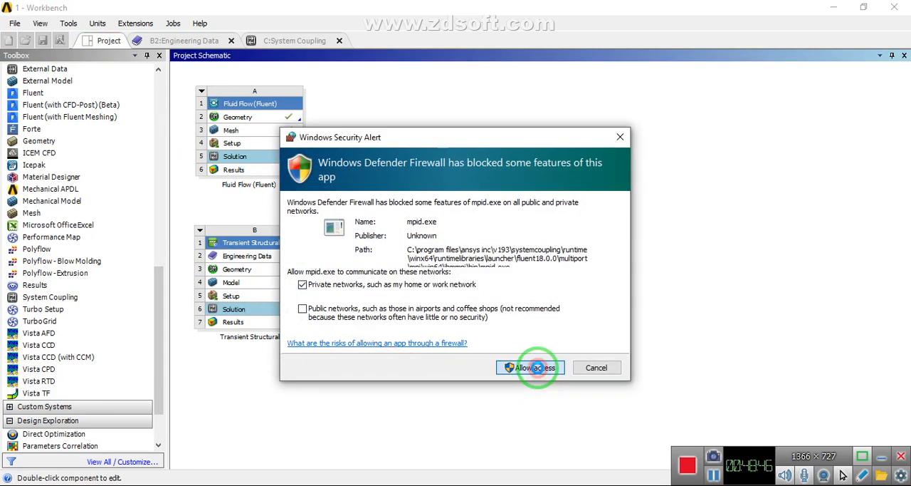
left_click(527, 370)
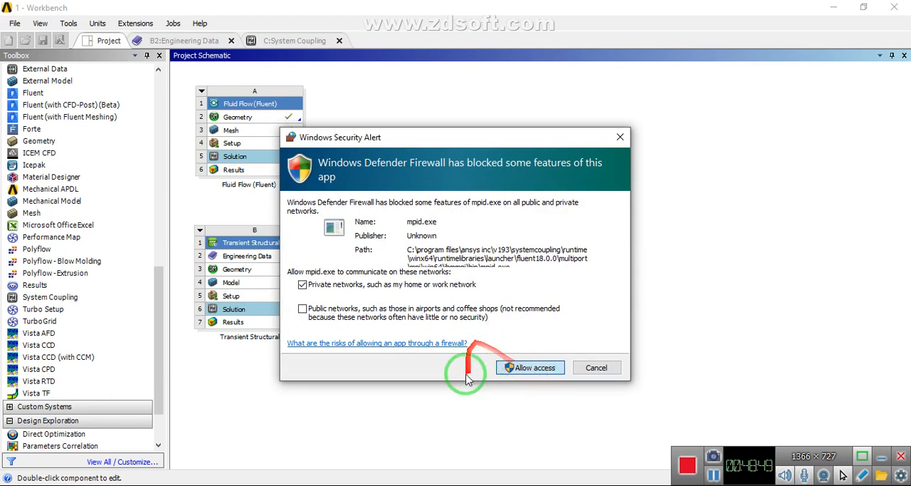
left_click(521, 369)
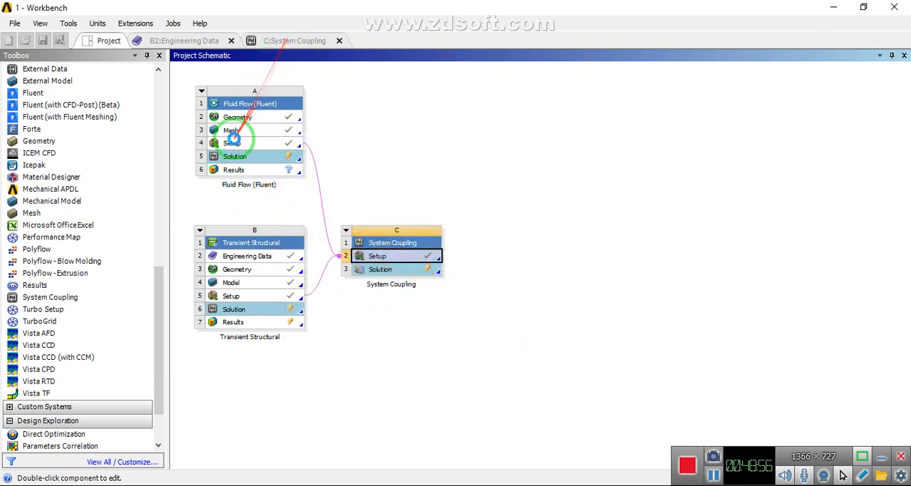
Open solution monitoring for the Solution cell of the Fluid Flow (Fluent) system, moving the firewall alert out of the way
right_click(229, 156)
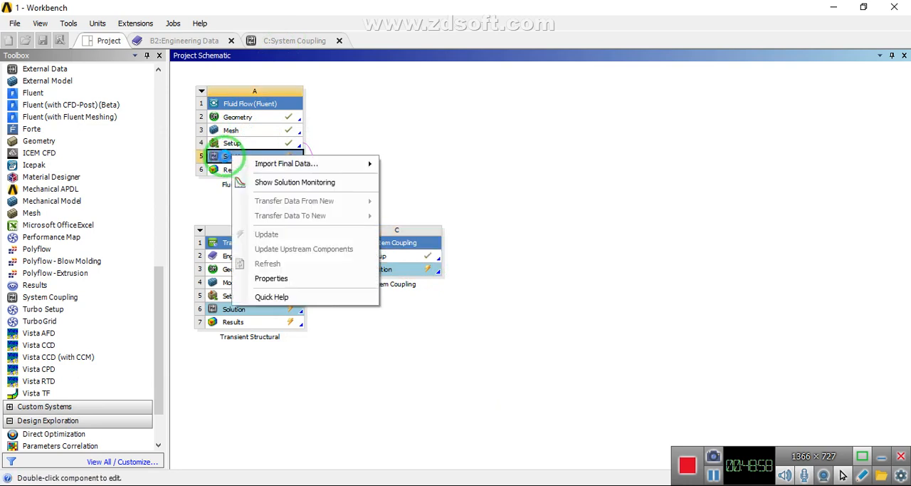
mouse_move(242, 163)
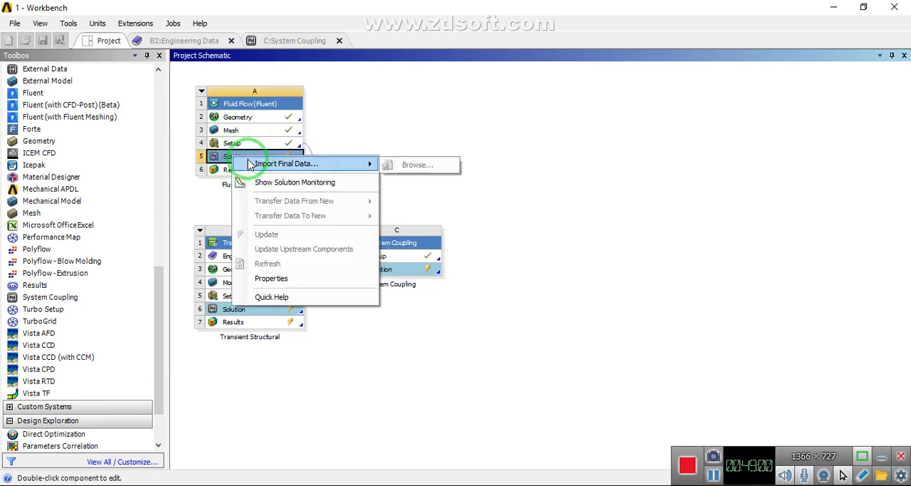
left_click(264, 183)
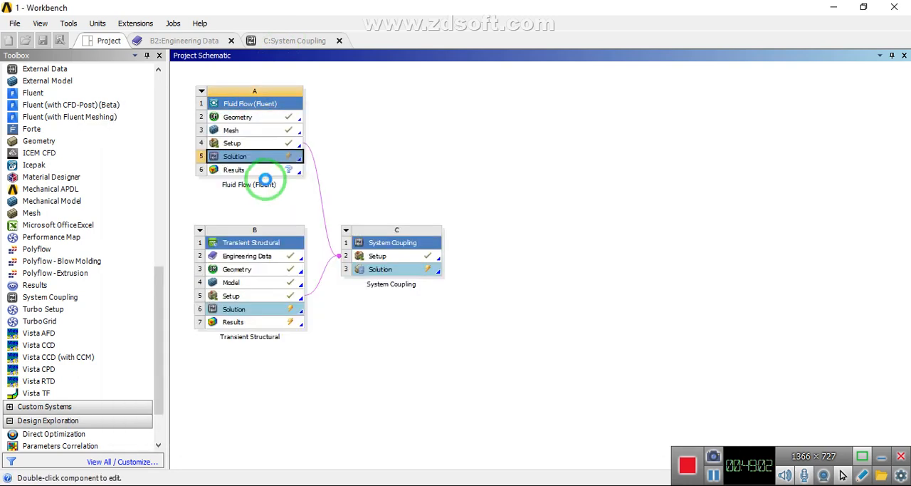
right_click(229, 161)
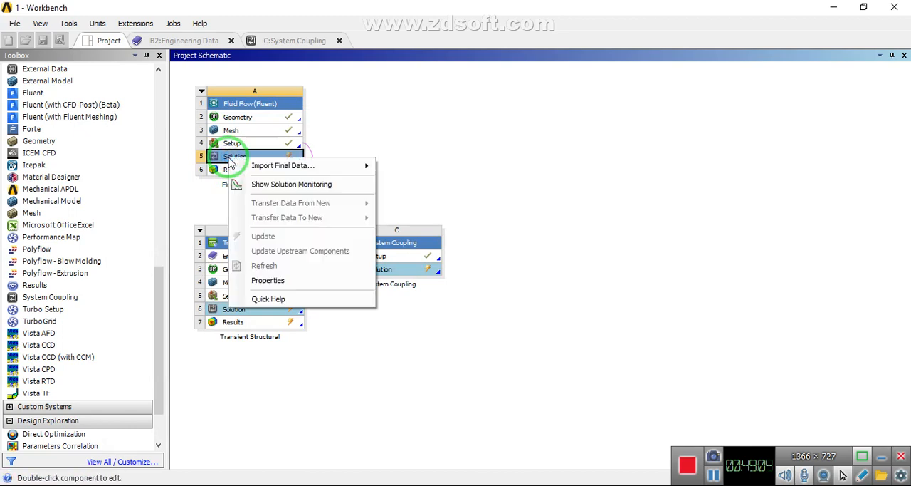
left_click(287, 185)
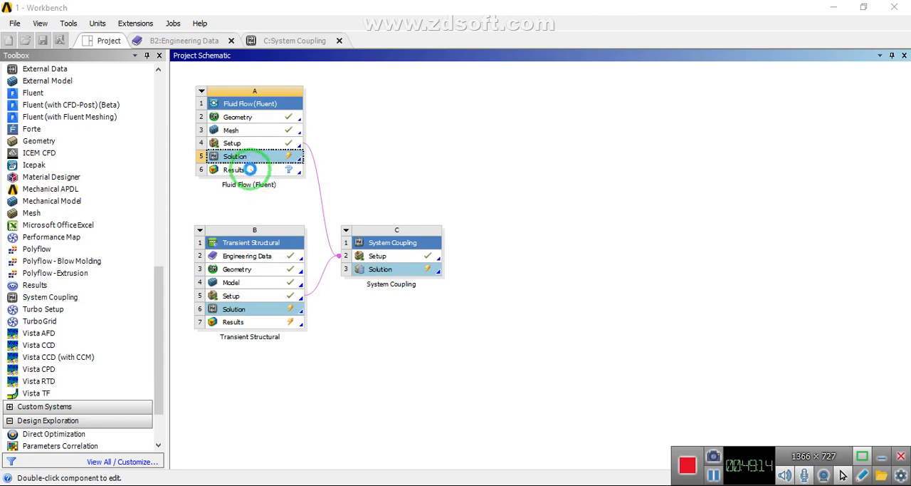
right_click(229, 156)
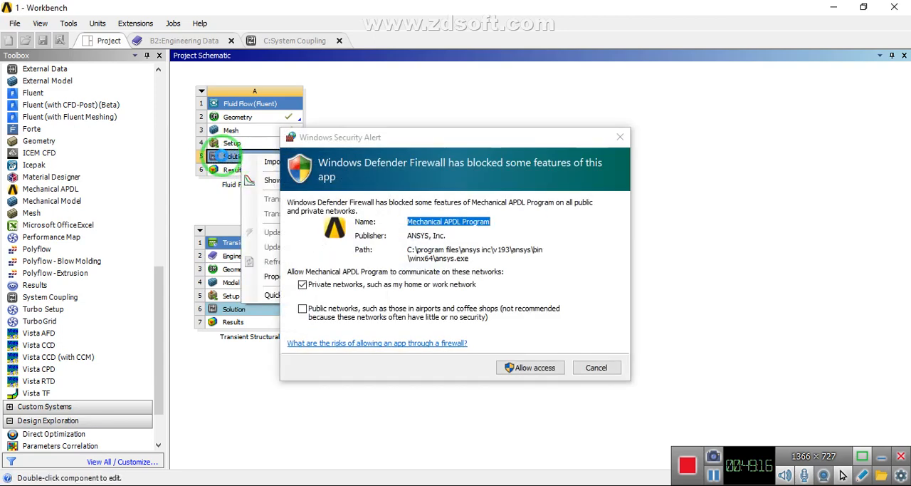
left_click(255, 183)
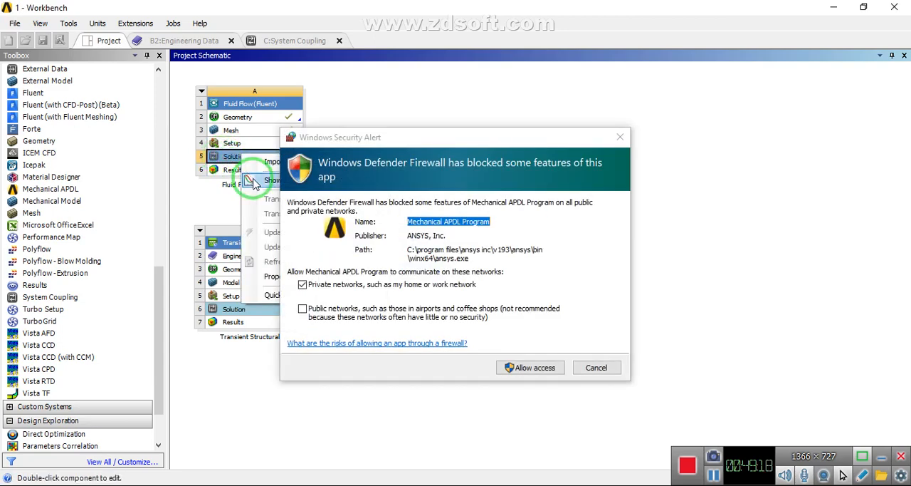
left_click_drag(306, 137, 575, 148)
left_click(227, 157)
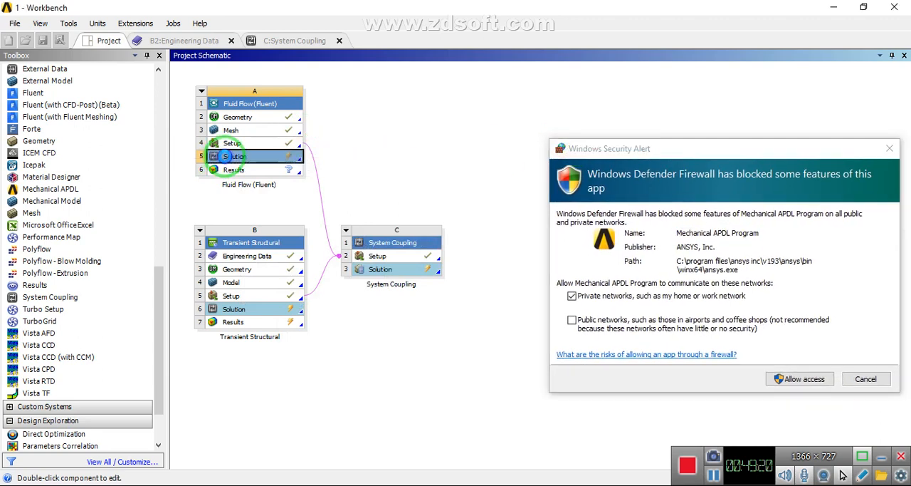
right_click(229, 156)
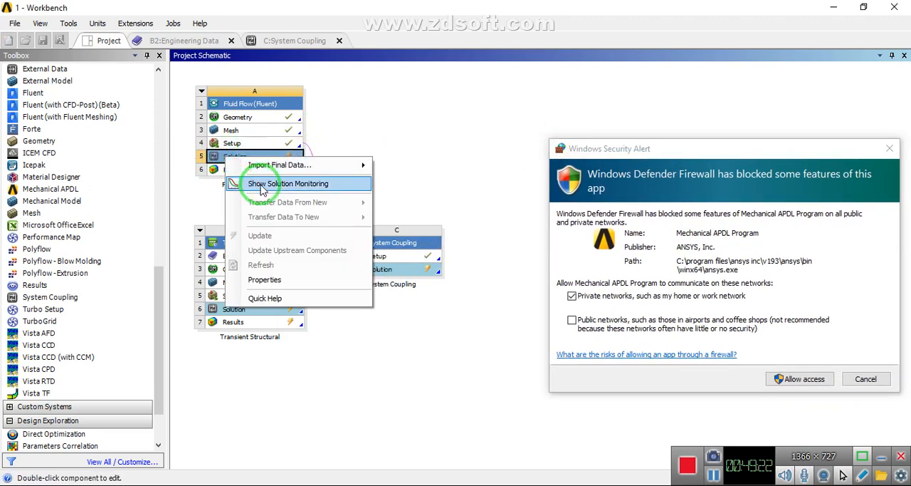
left_click(262, 186)
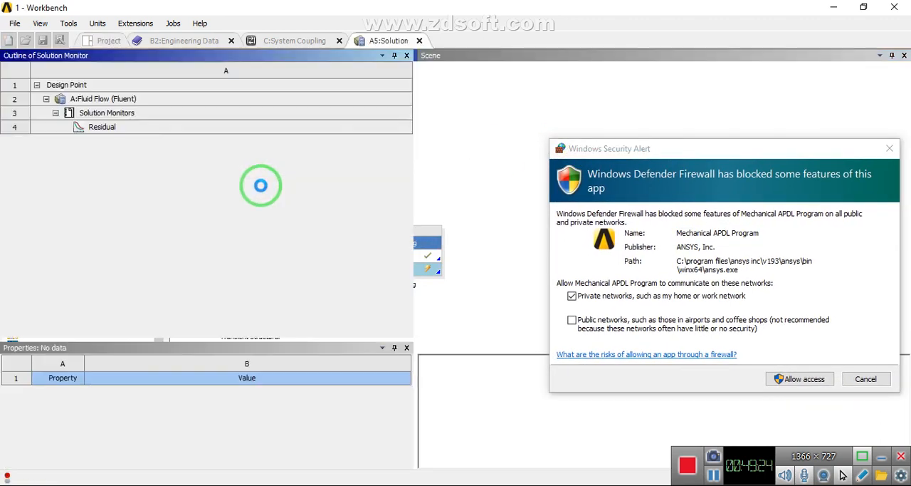
Allow Mechanical APDL Program and mpirun.exe to communicate on private networks through the firewall
left_click(804, 379)
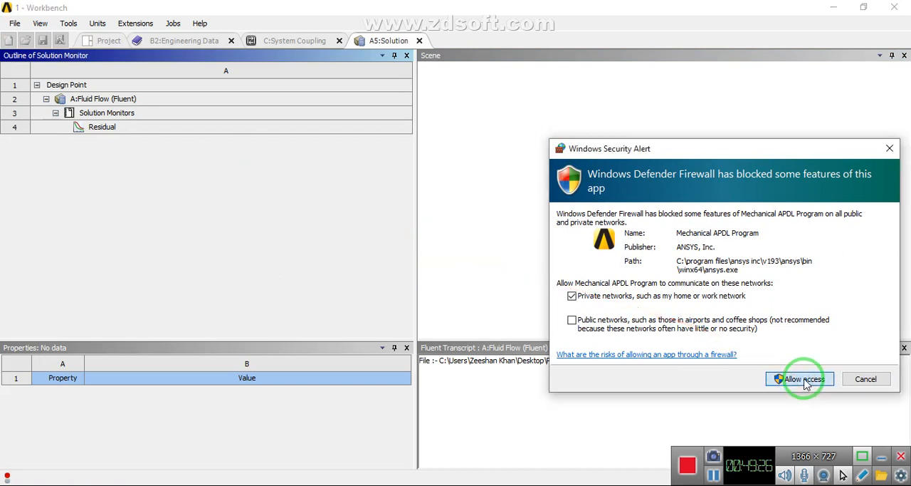
left_click(796, 378)
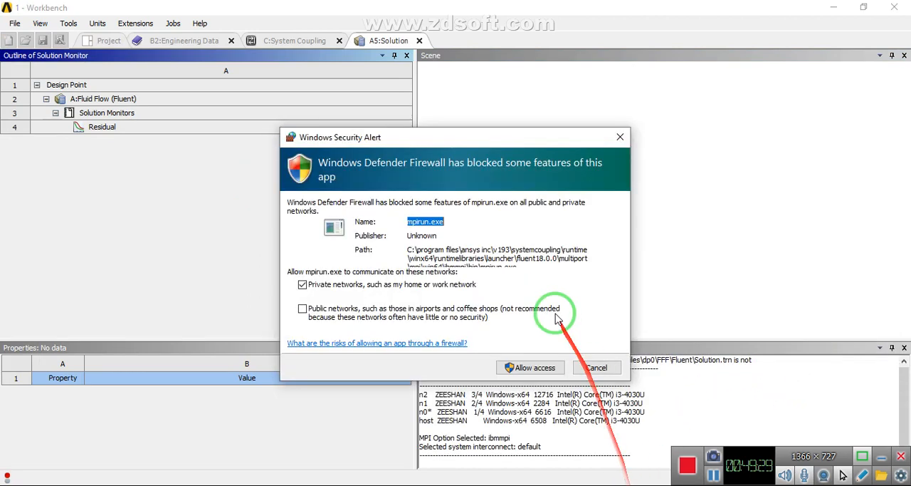
left_click(518, 367)
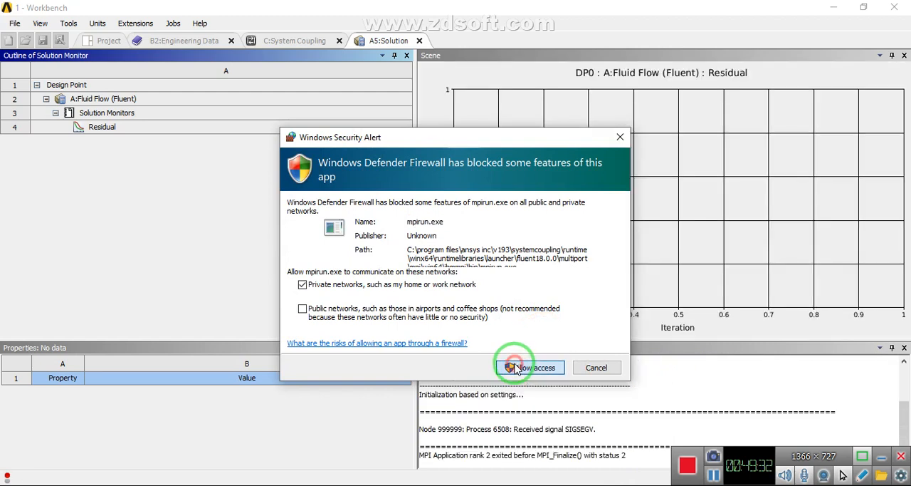
left_click(518, 368)
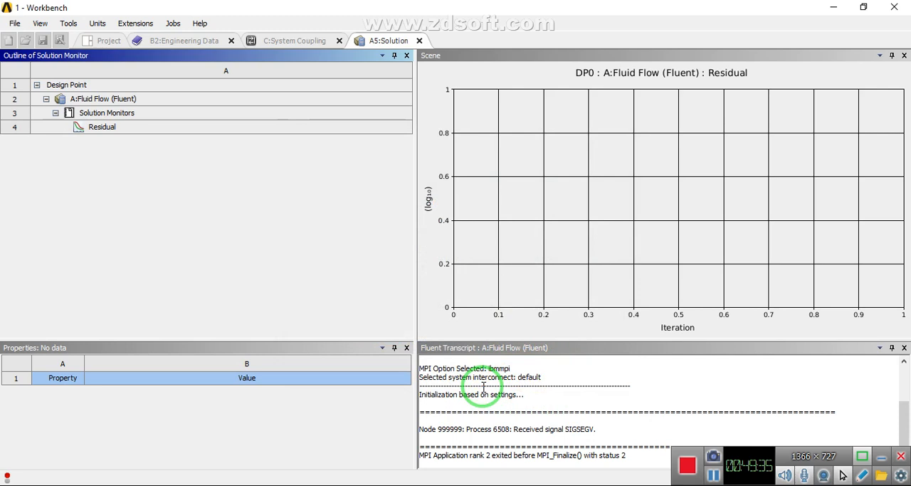
Dismiss the System Coupling update error and close the message list
left_click(883, 457)
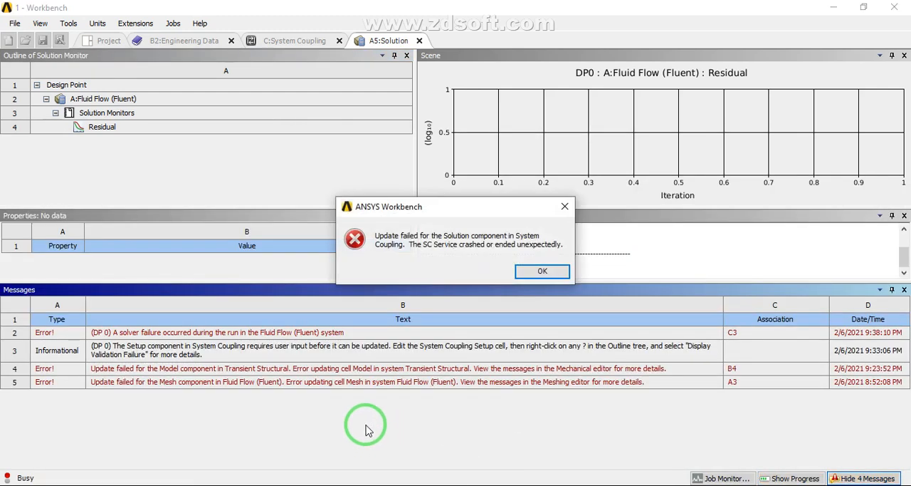
left_click(525, 271)
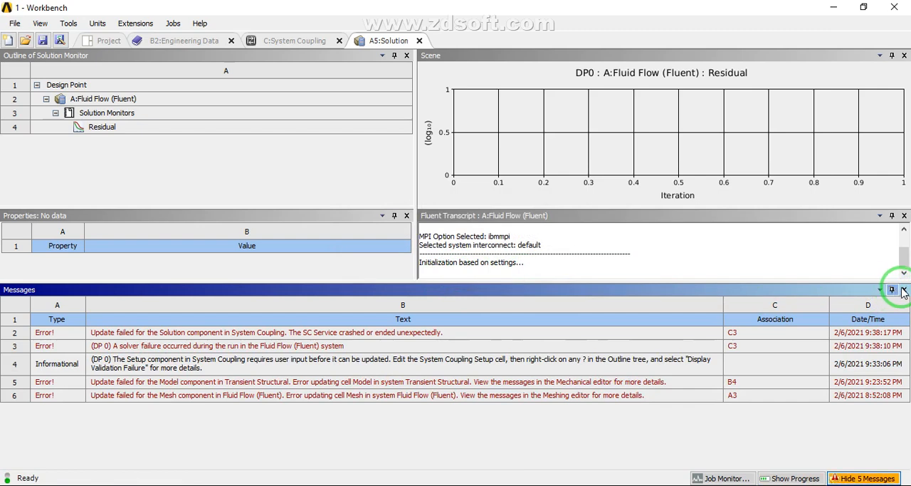
left_click(904, 289)
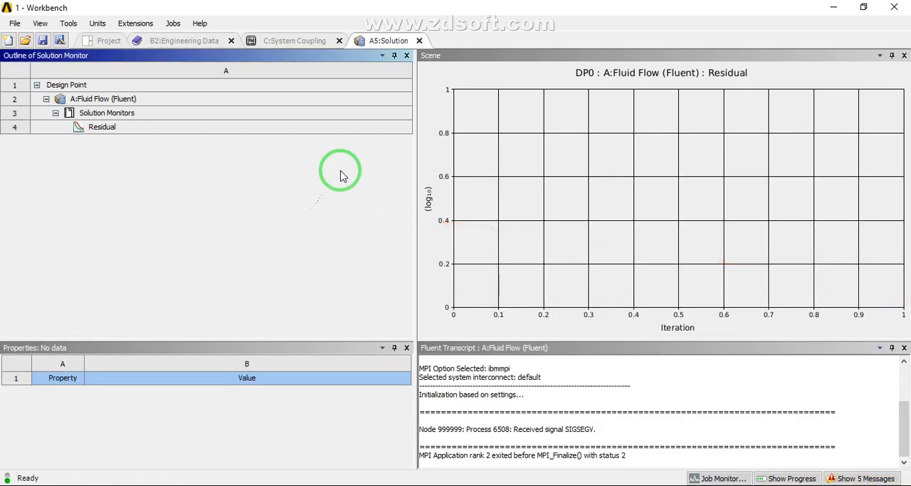
Return to the project schematic, clear the System Coupling Solution's generated data and update that Solution again
left_click(109, 40)
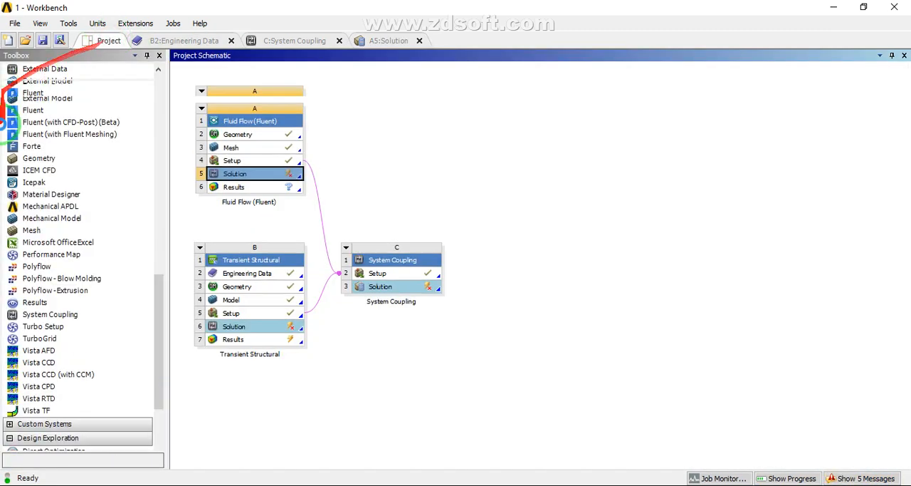
left_click(381, 288)
right_click(381, 289)
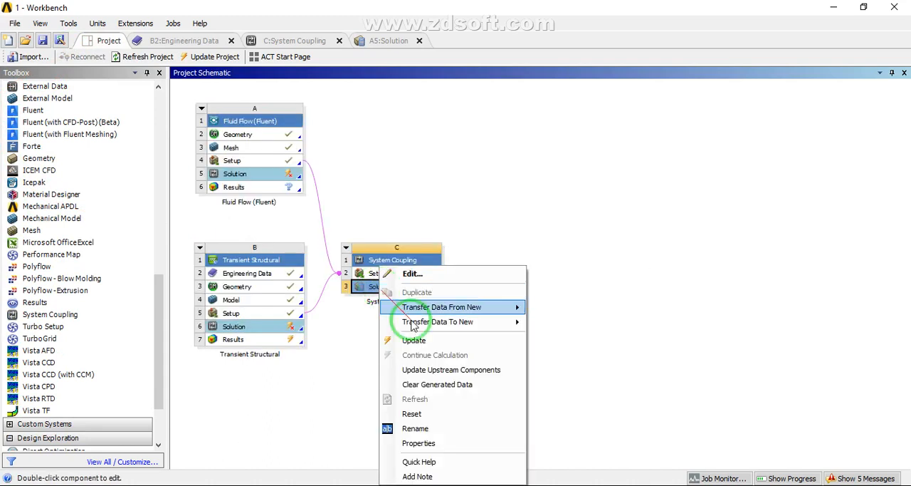
left_click(431, 388)
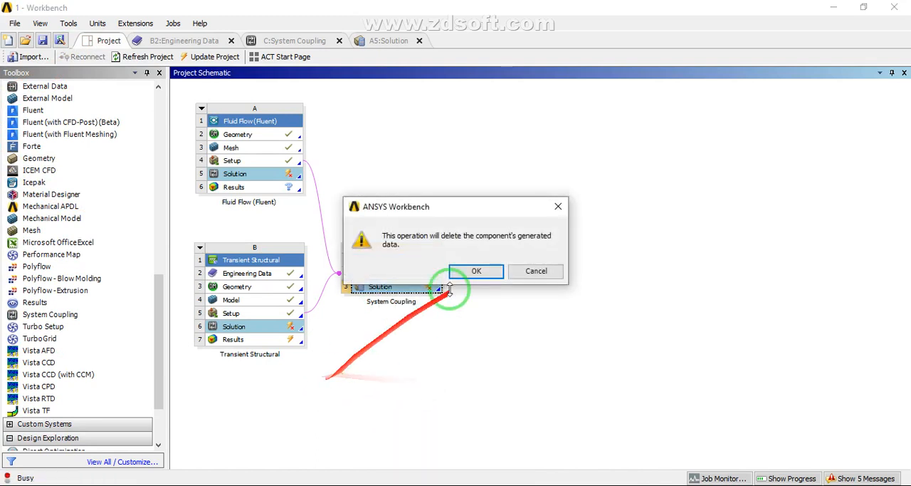
left_click(476, 271)
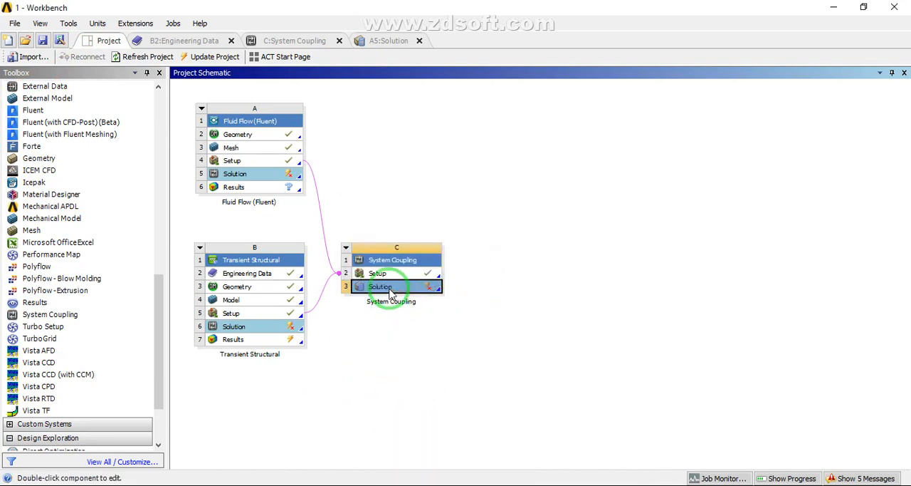
right_click(391, 292)
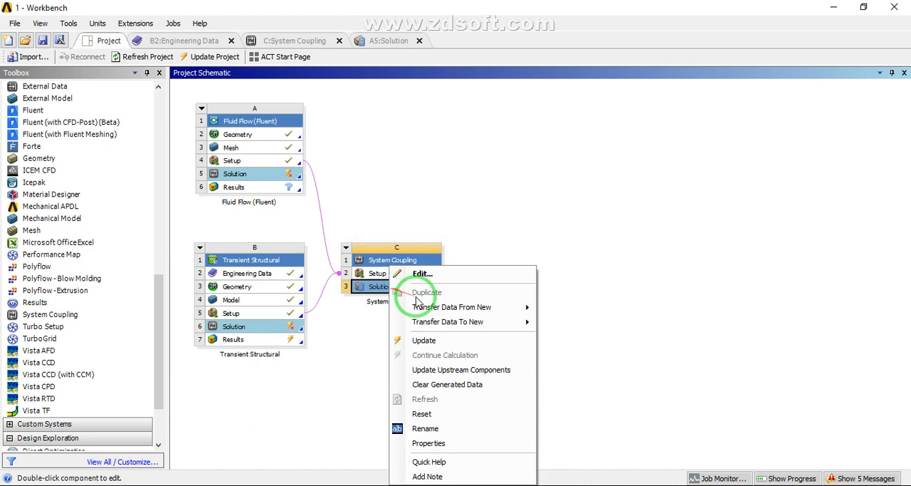
left_click(427, 340)
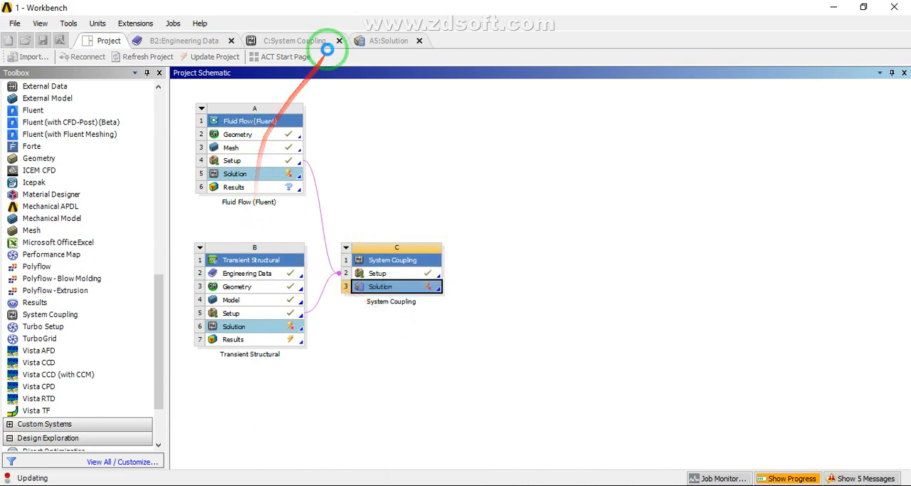
Check the running calculation in the Fluent solution monitor and in the System Coupling chart and solution information
left_click(386, 40)
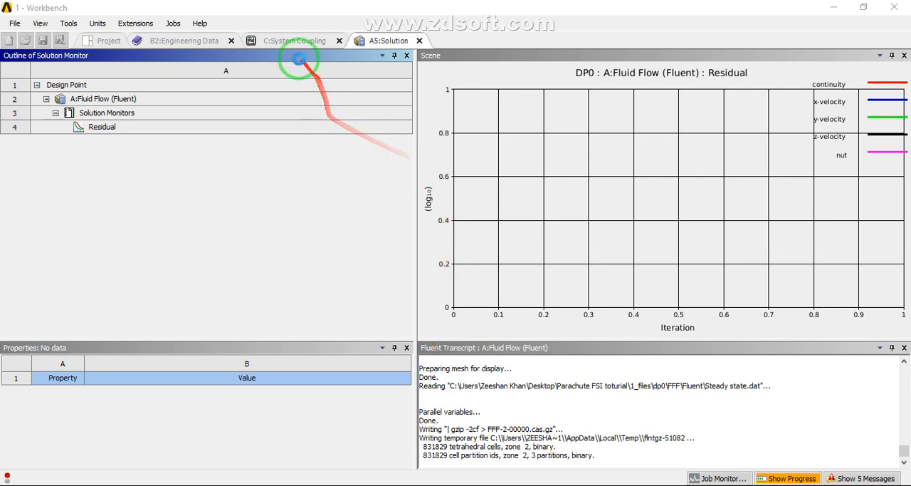
left_click(292, 41)
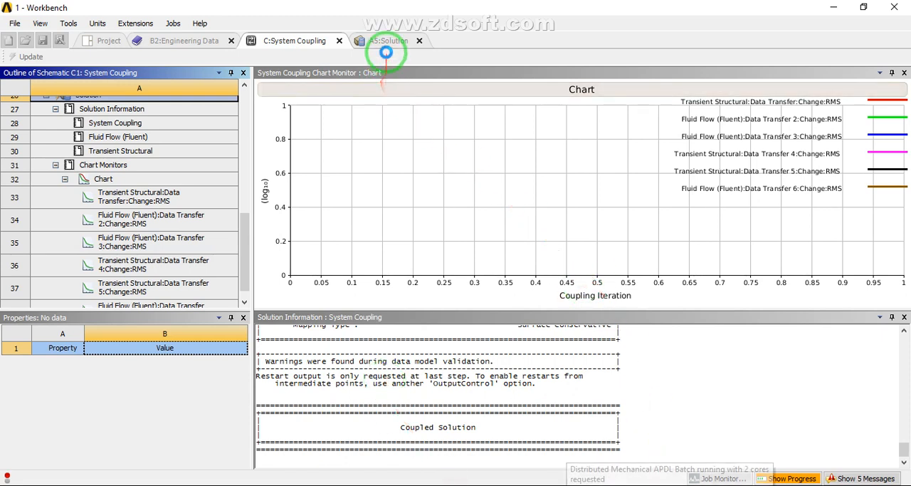
left_click(386, 40)
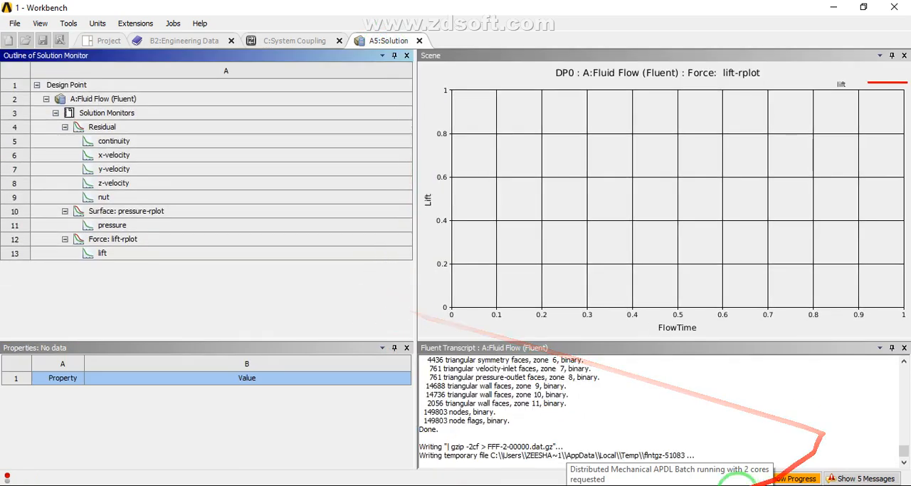
left_click(723, 485)
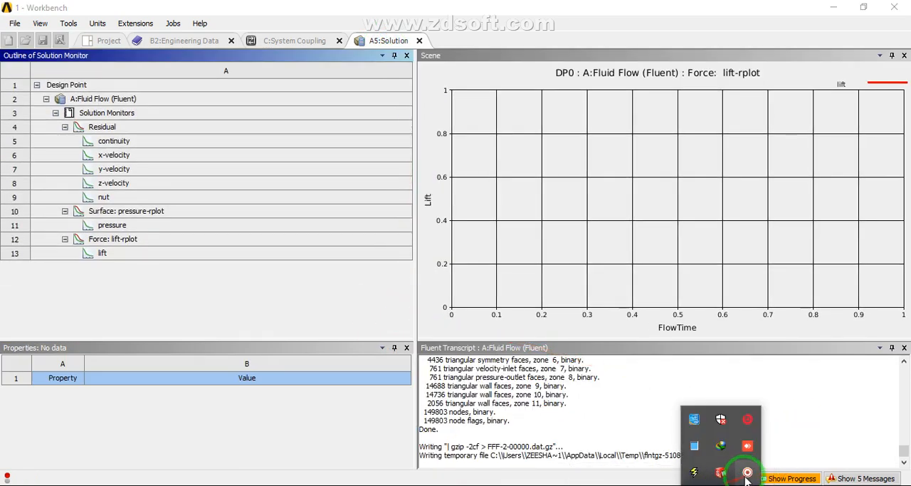
left_click(746, 475)
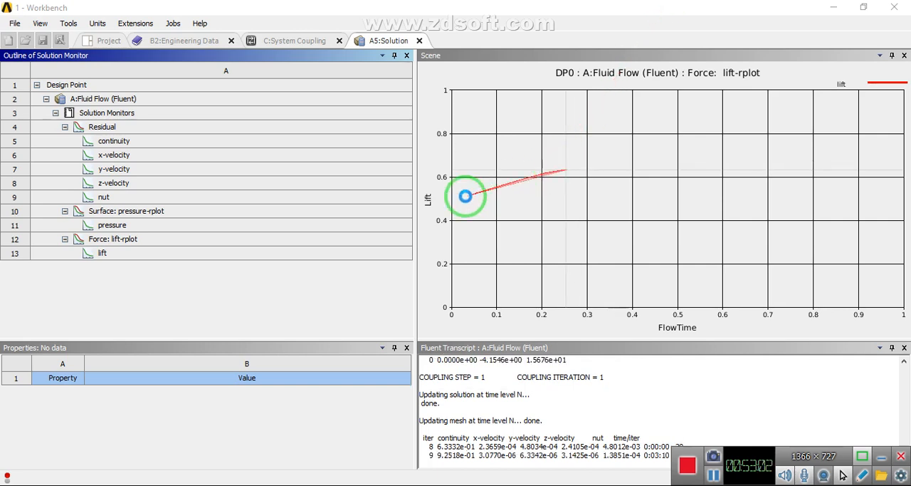
Widen the Fluent lift plot and transcript area by narrowing the solution monitor outline
left_click_drag(415, 282, 305, 297)
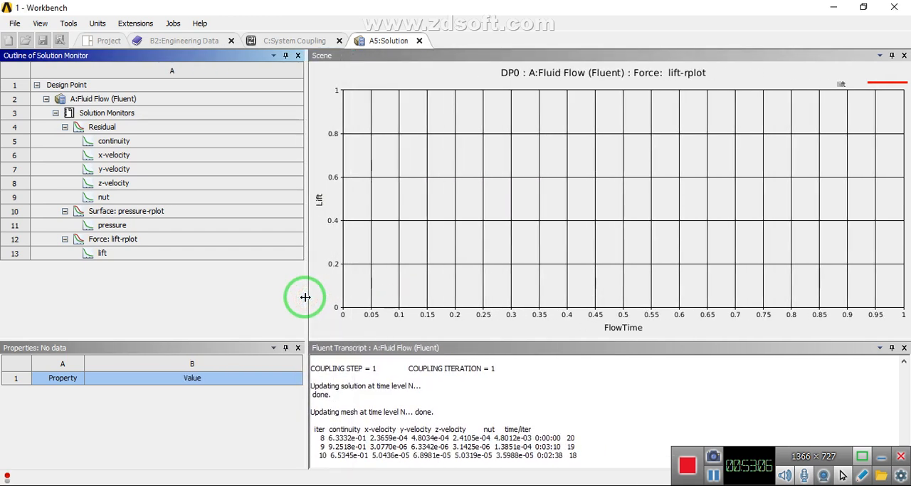